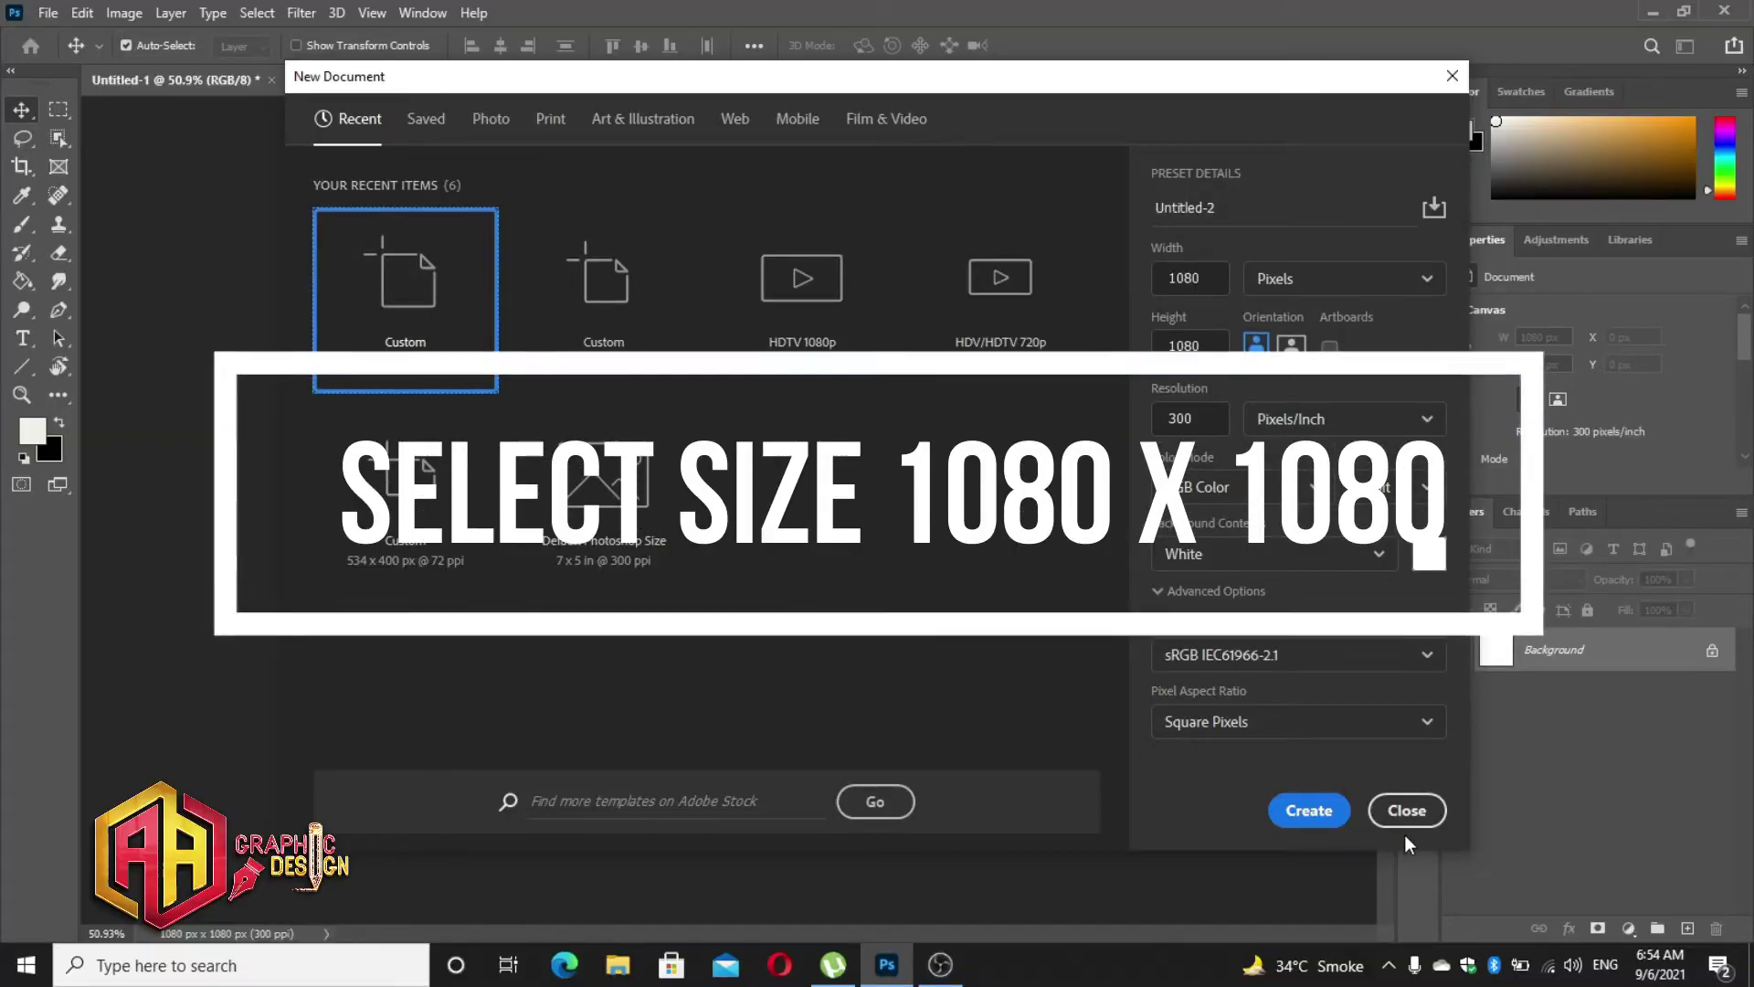
- Create the blank 1080 × 1080 px document at 300 ppi
click(1411, 812)
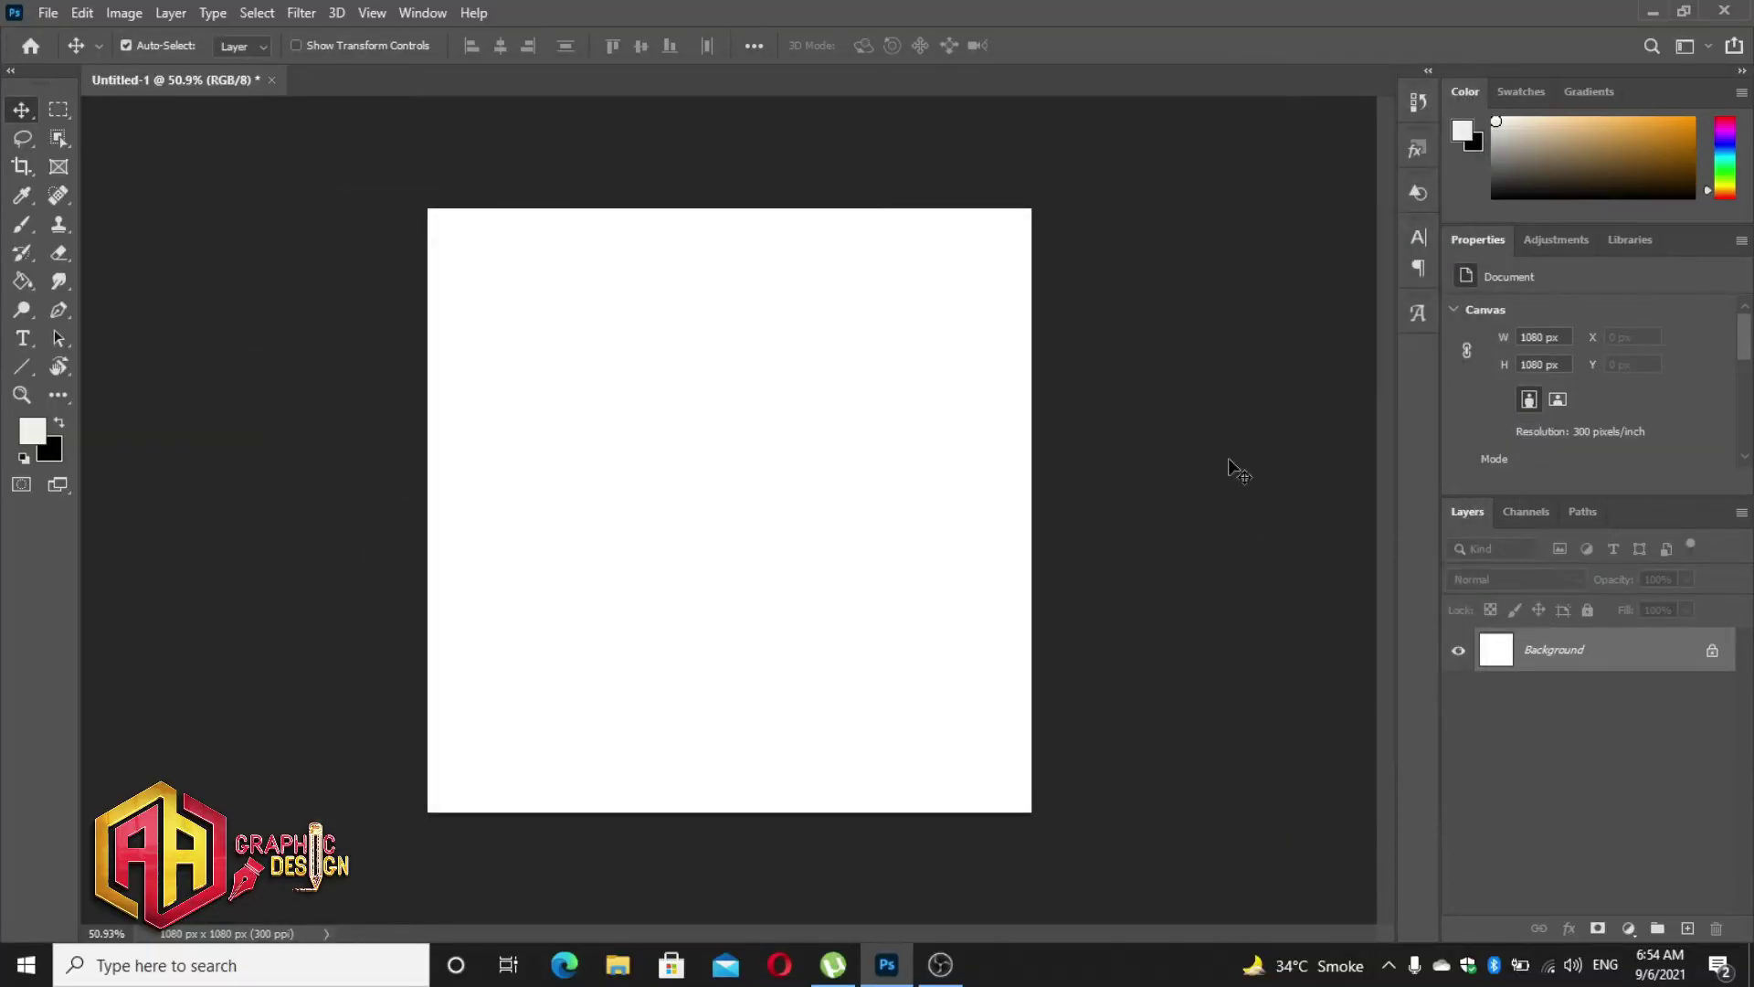
- Add a new layer and fill it with off-white #f1efec using the Paint Bucket
click(1686, 929)
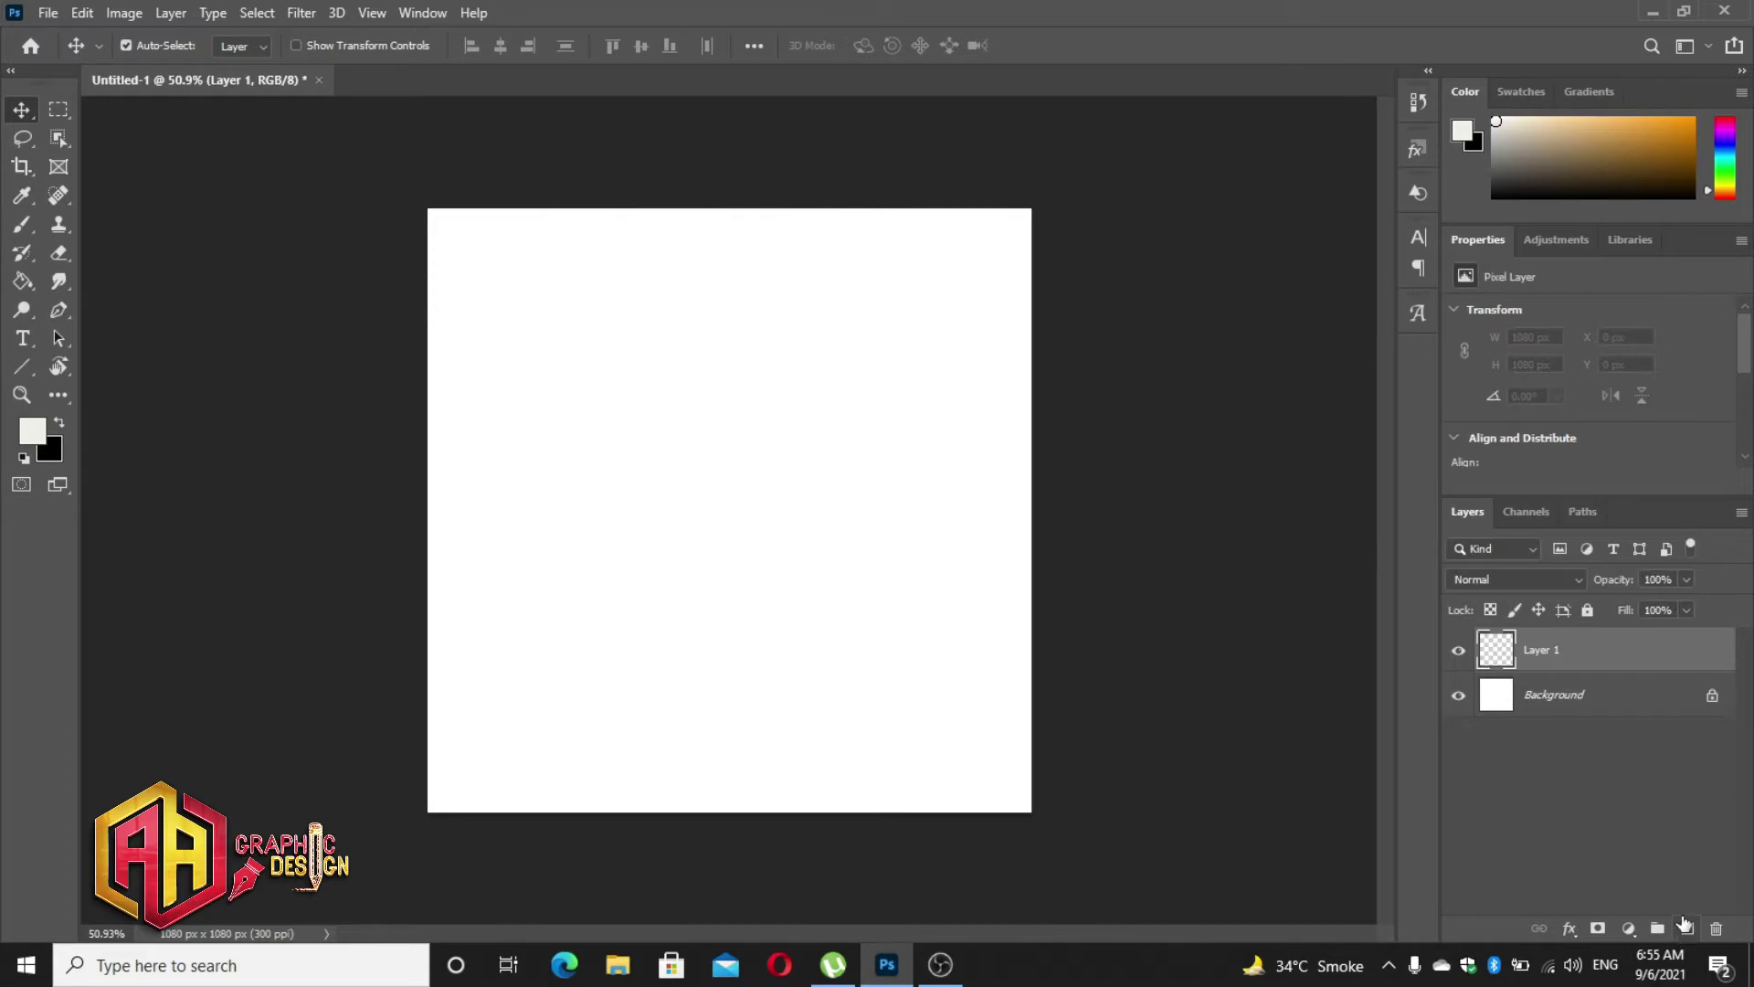
click(34, 439)
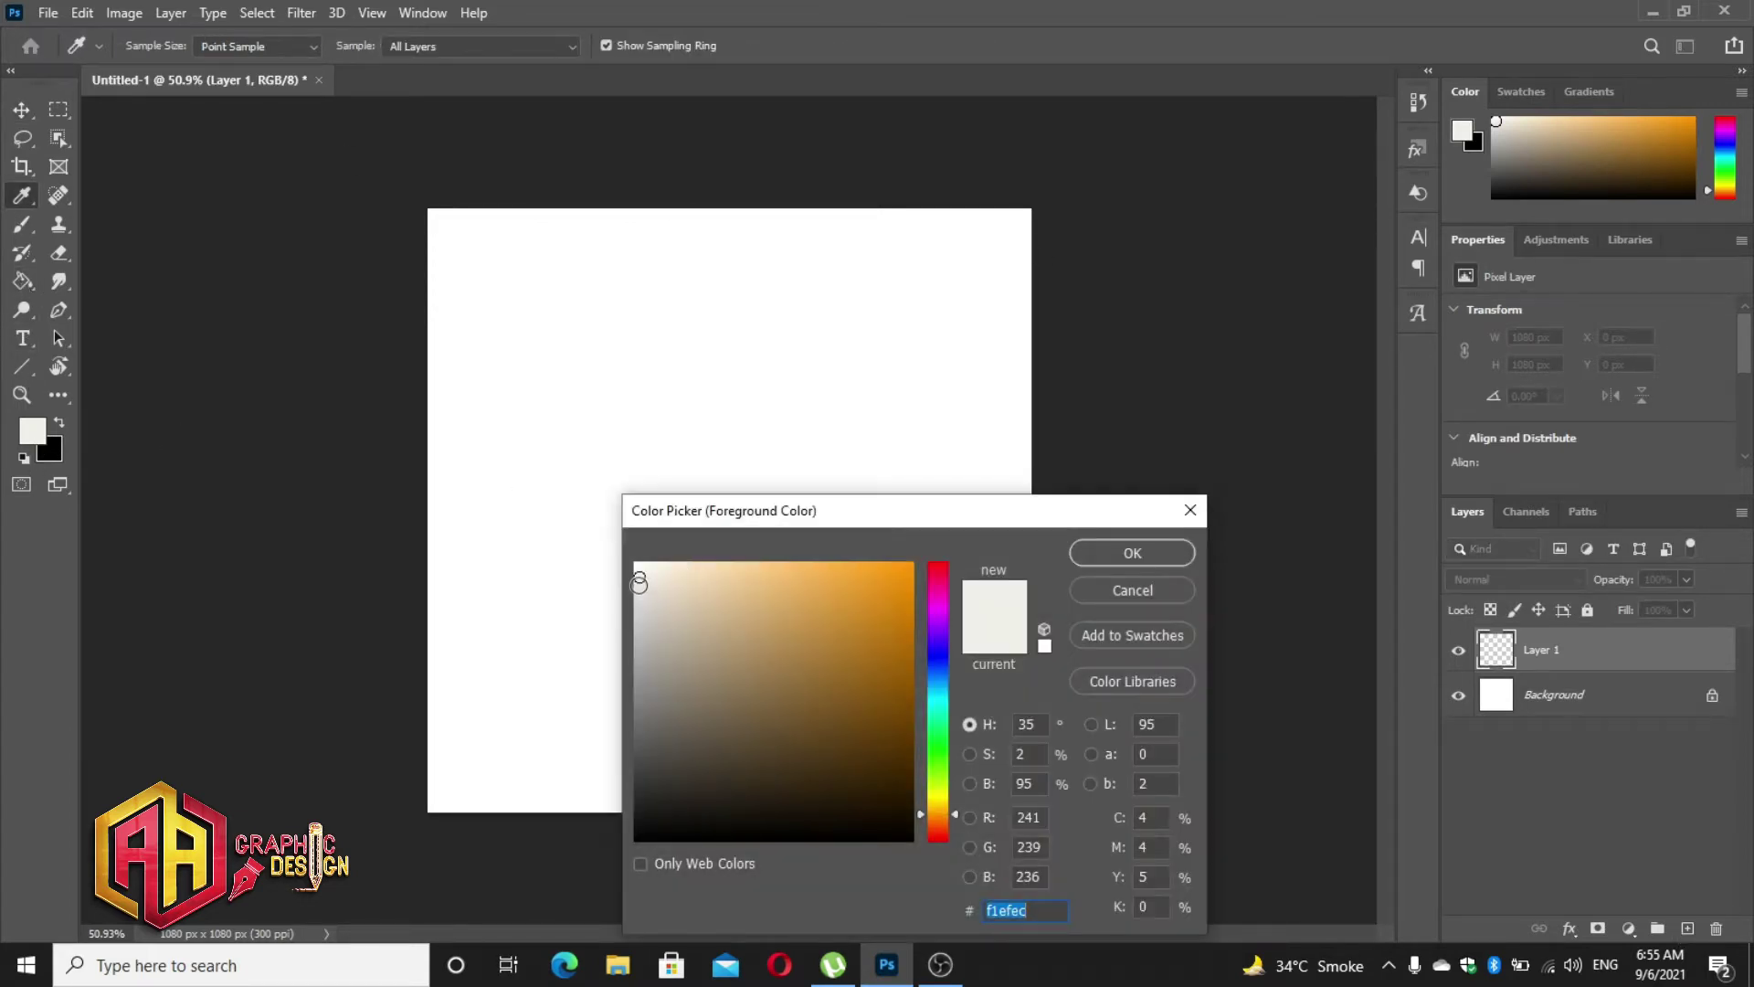
click(1089, 552)
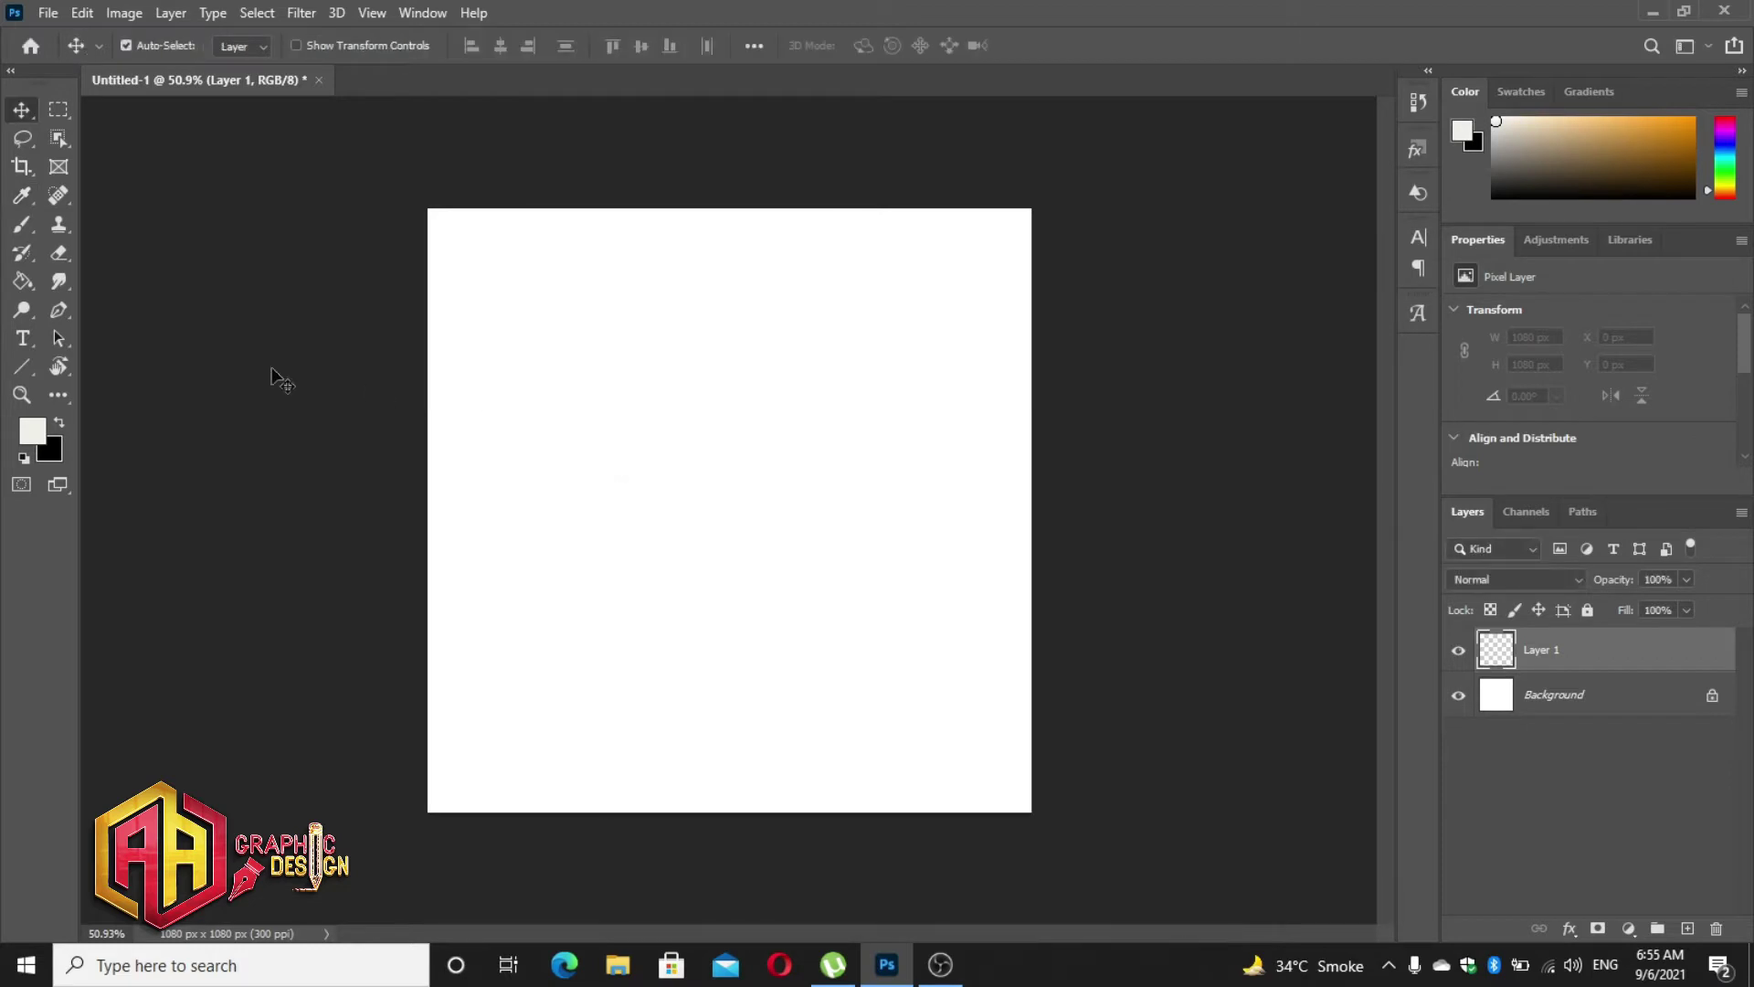
click(24, 286)
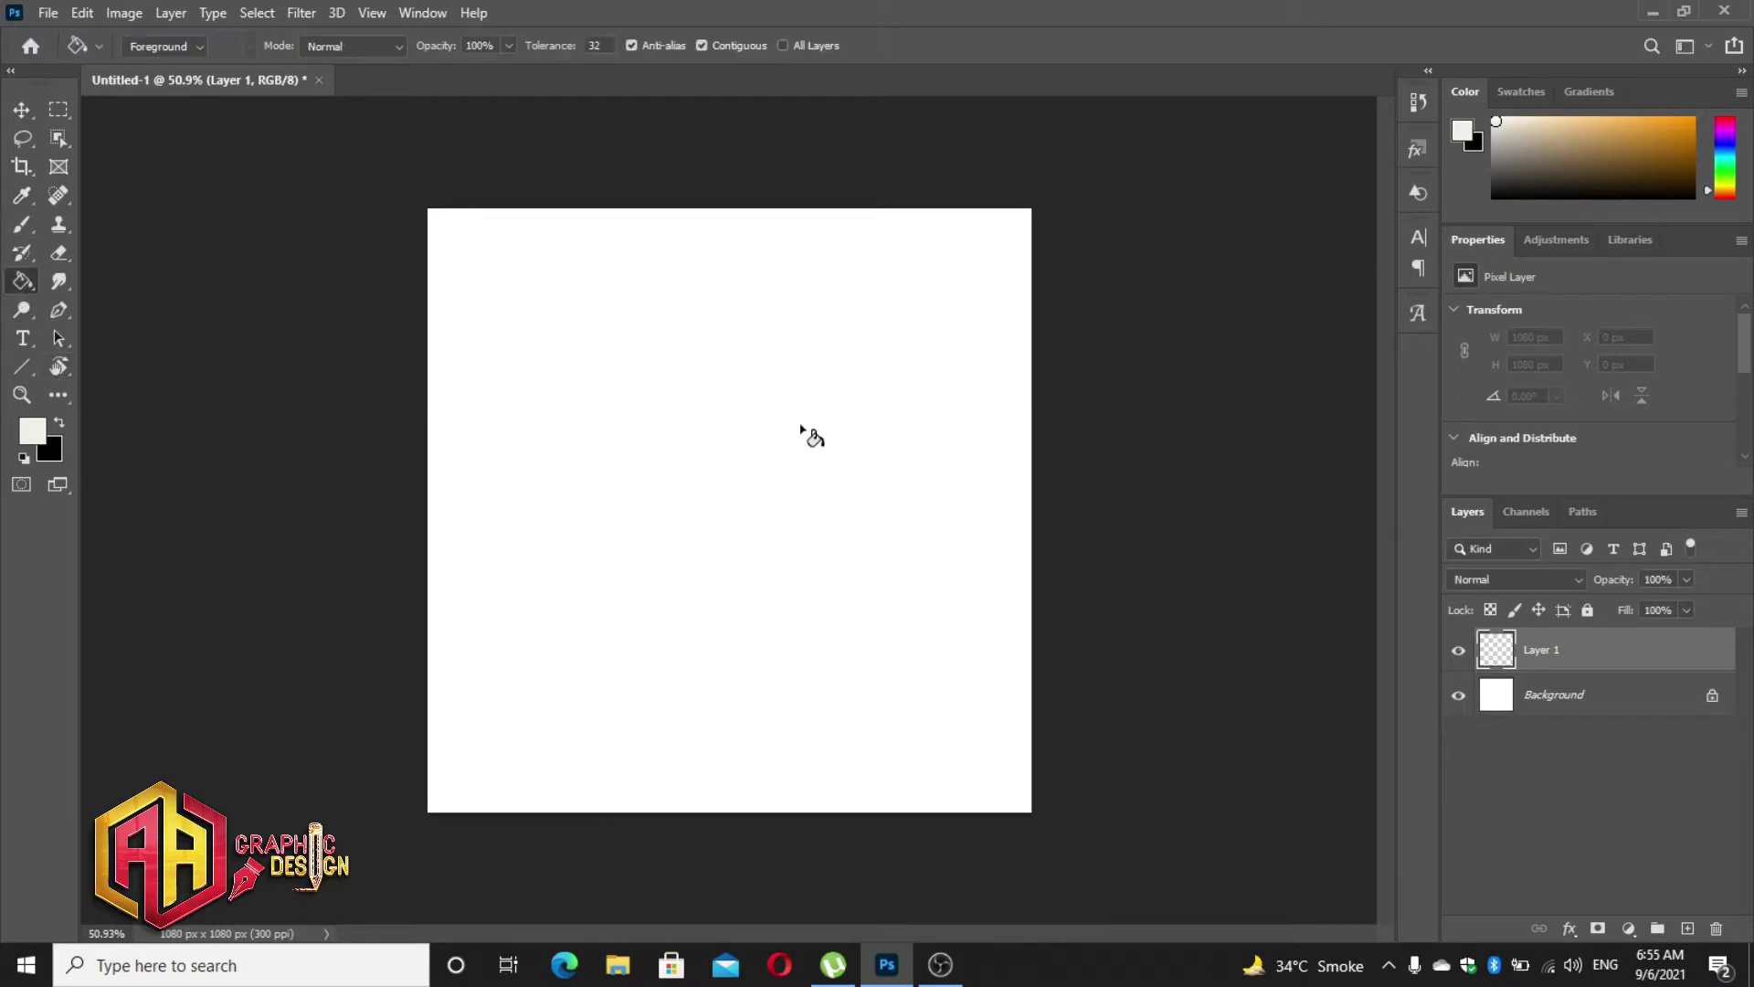
click(801, 431)
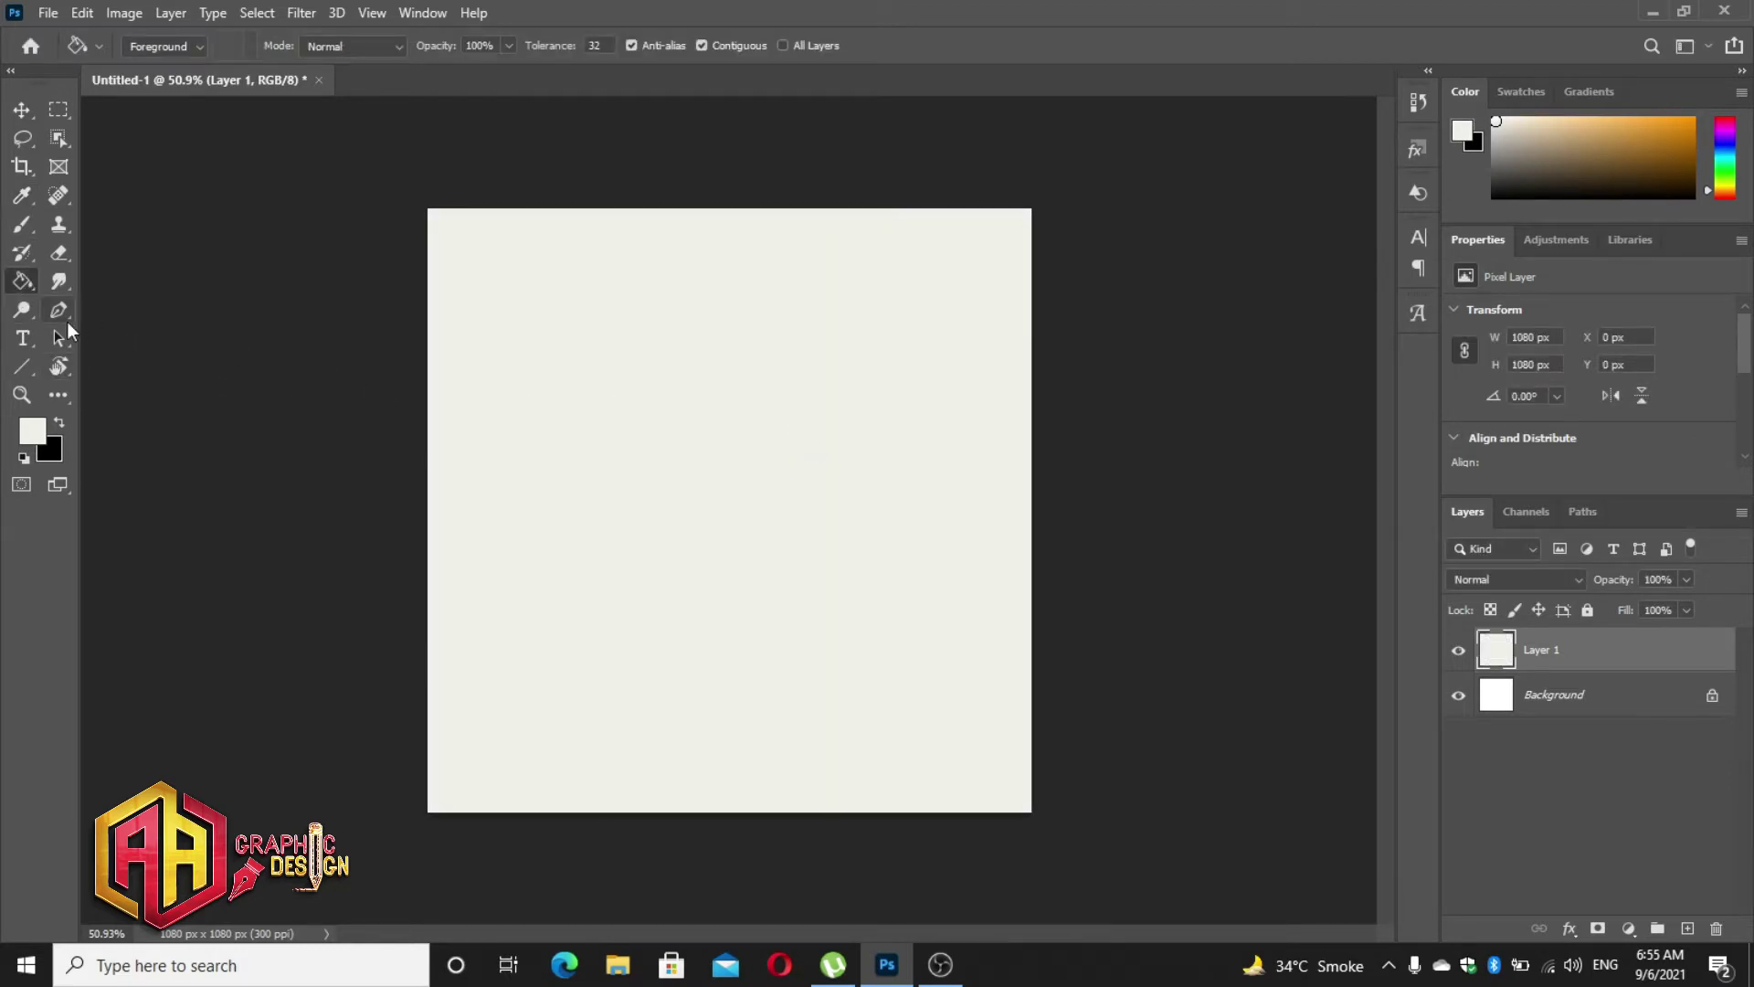
- Choose the Line Tool and set its stroke to grey #b0b0ae at 2 px
right_click(27, 360)
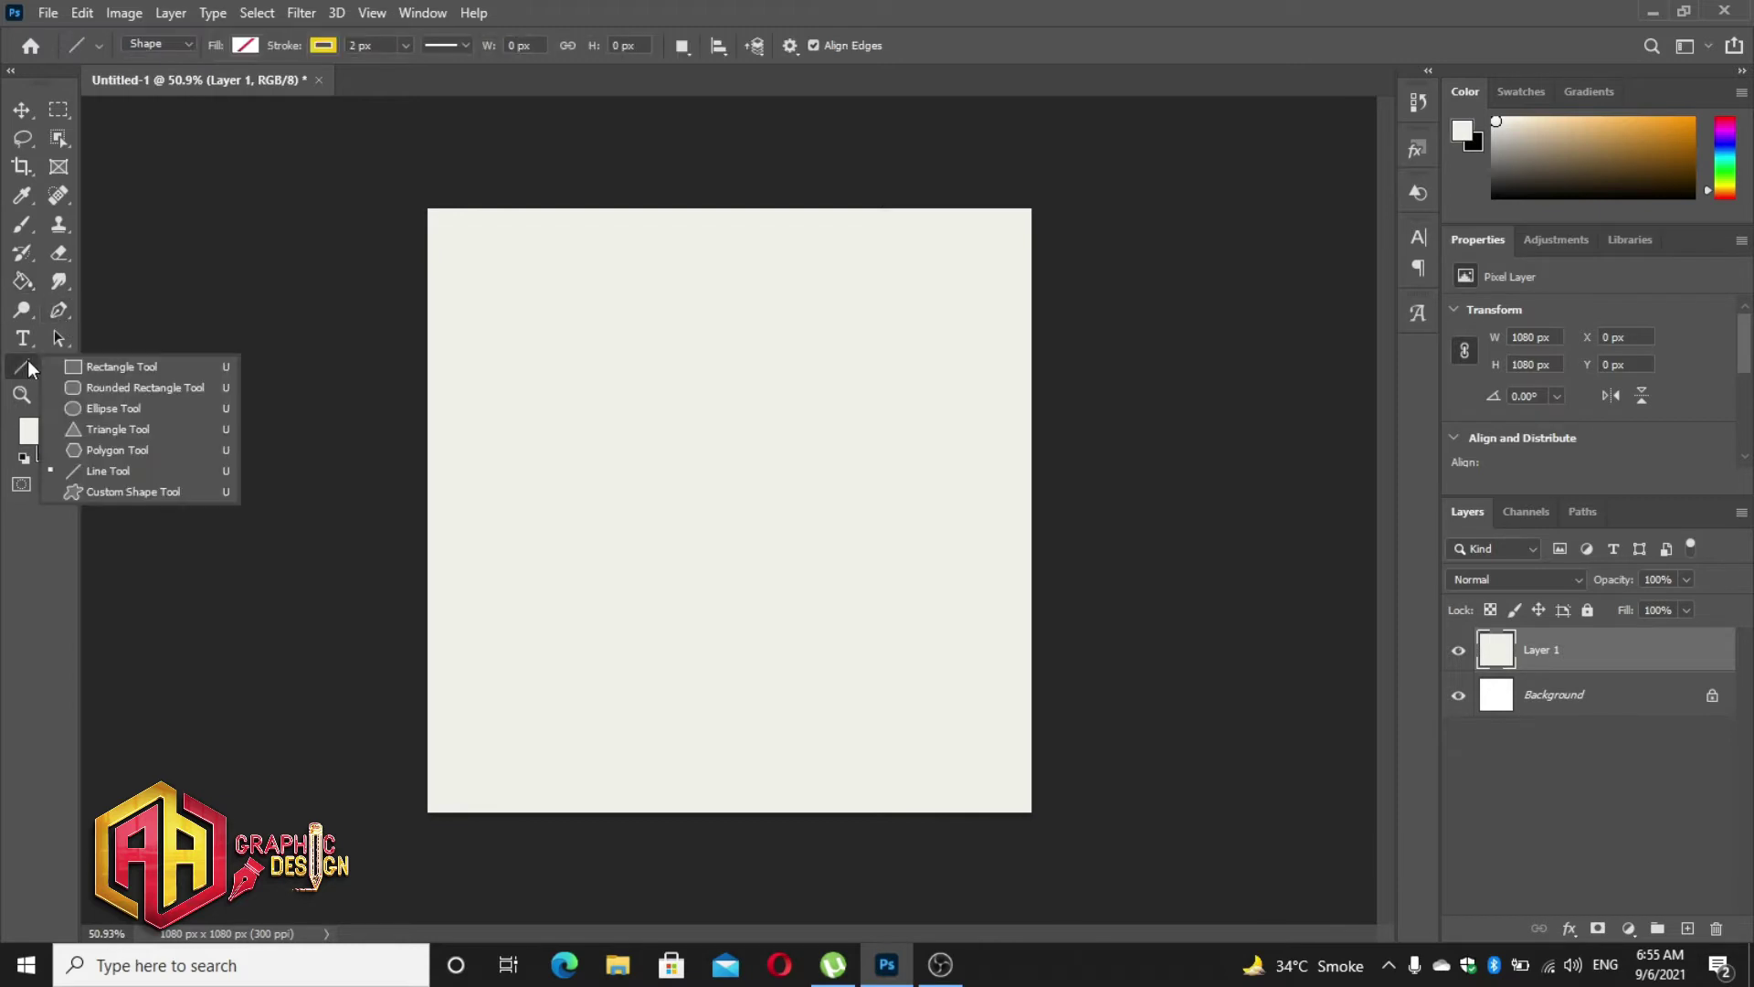
click(130, 469)
click(324, 47)
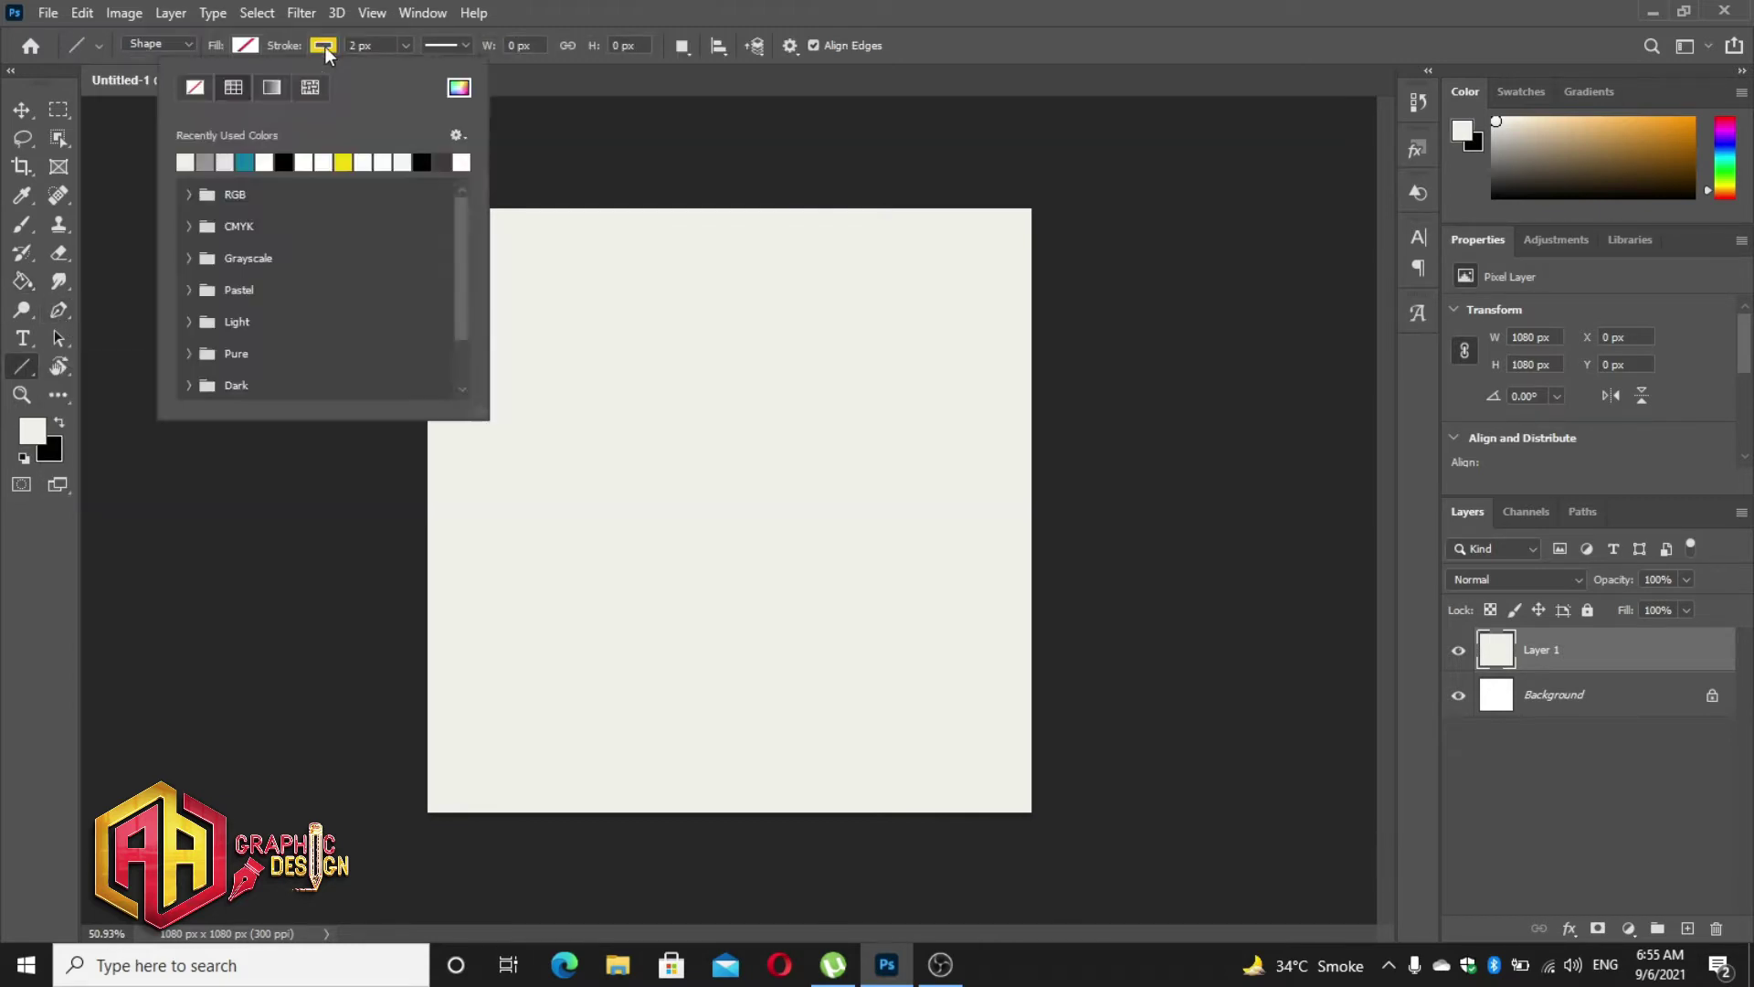
click(460, 89)
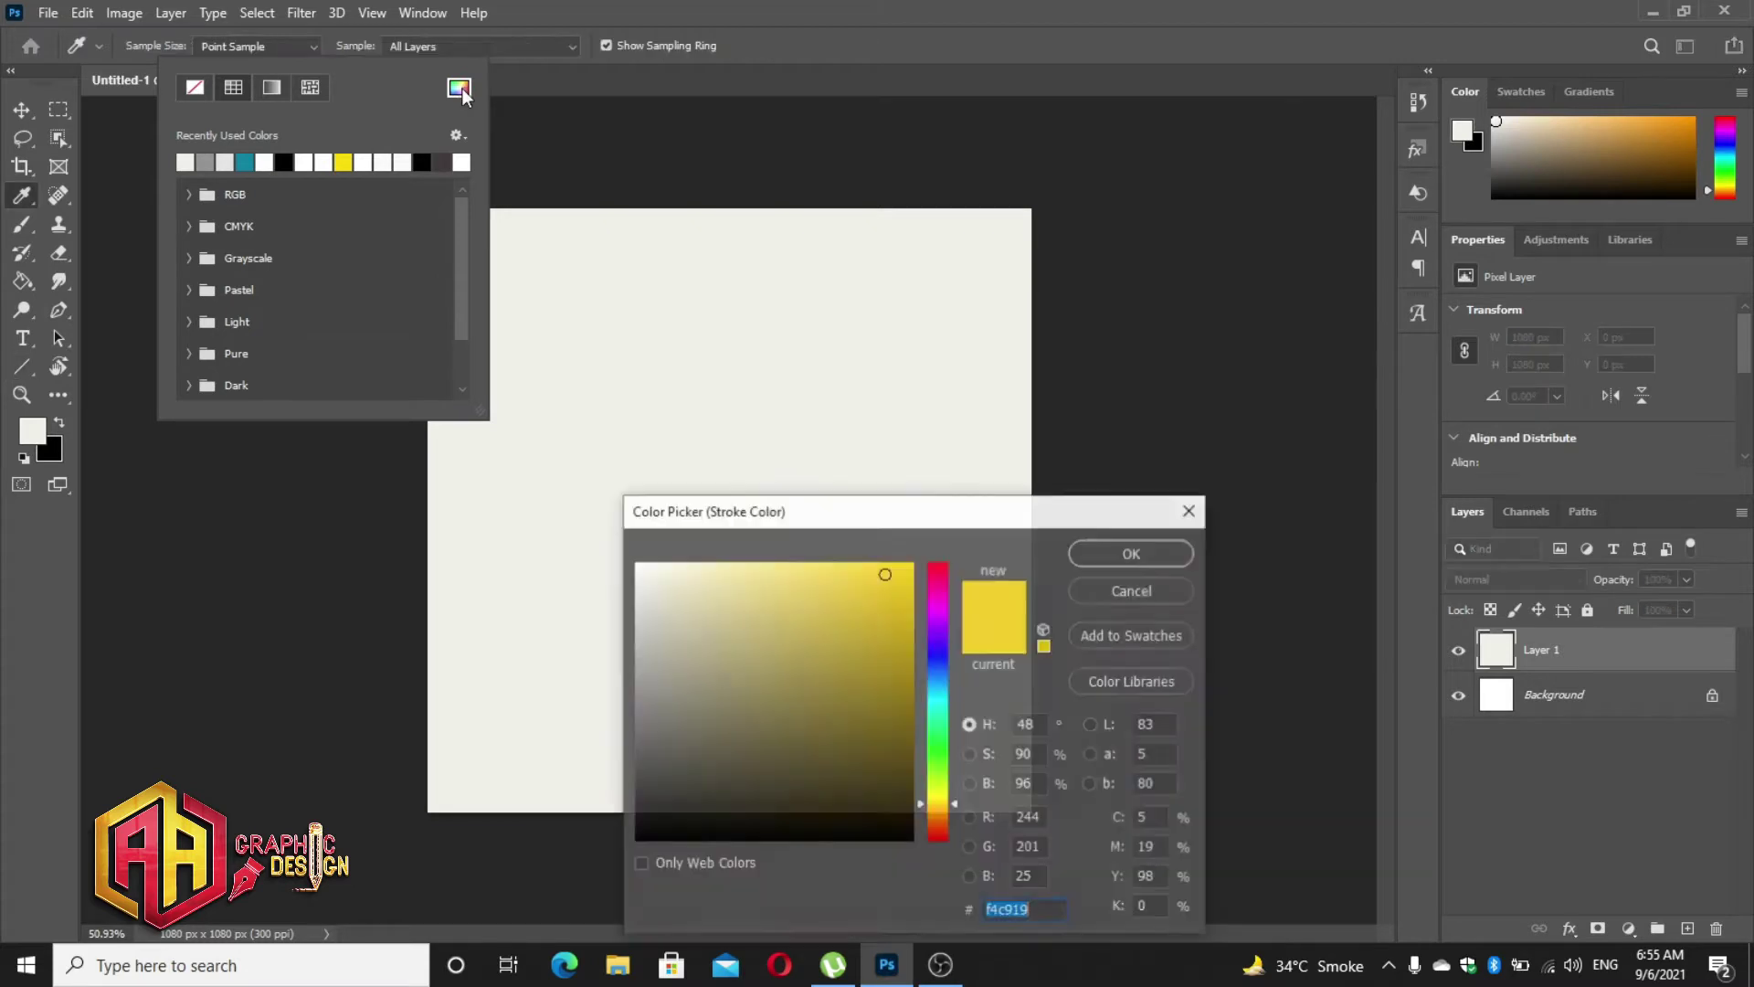
drag(630, 617, 637, 647)
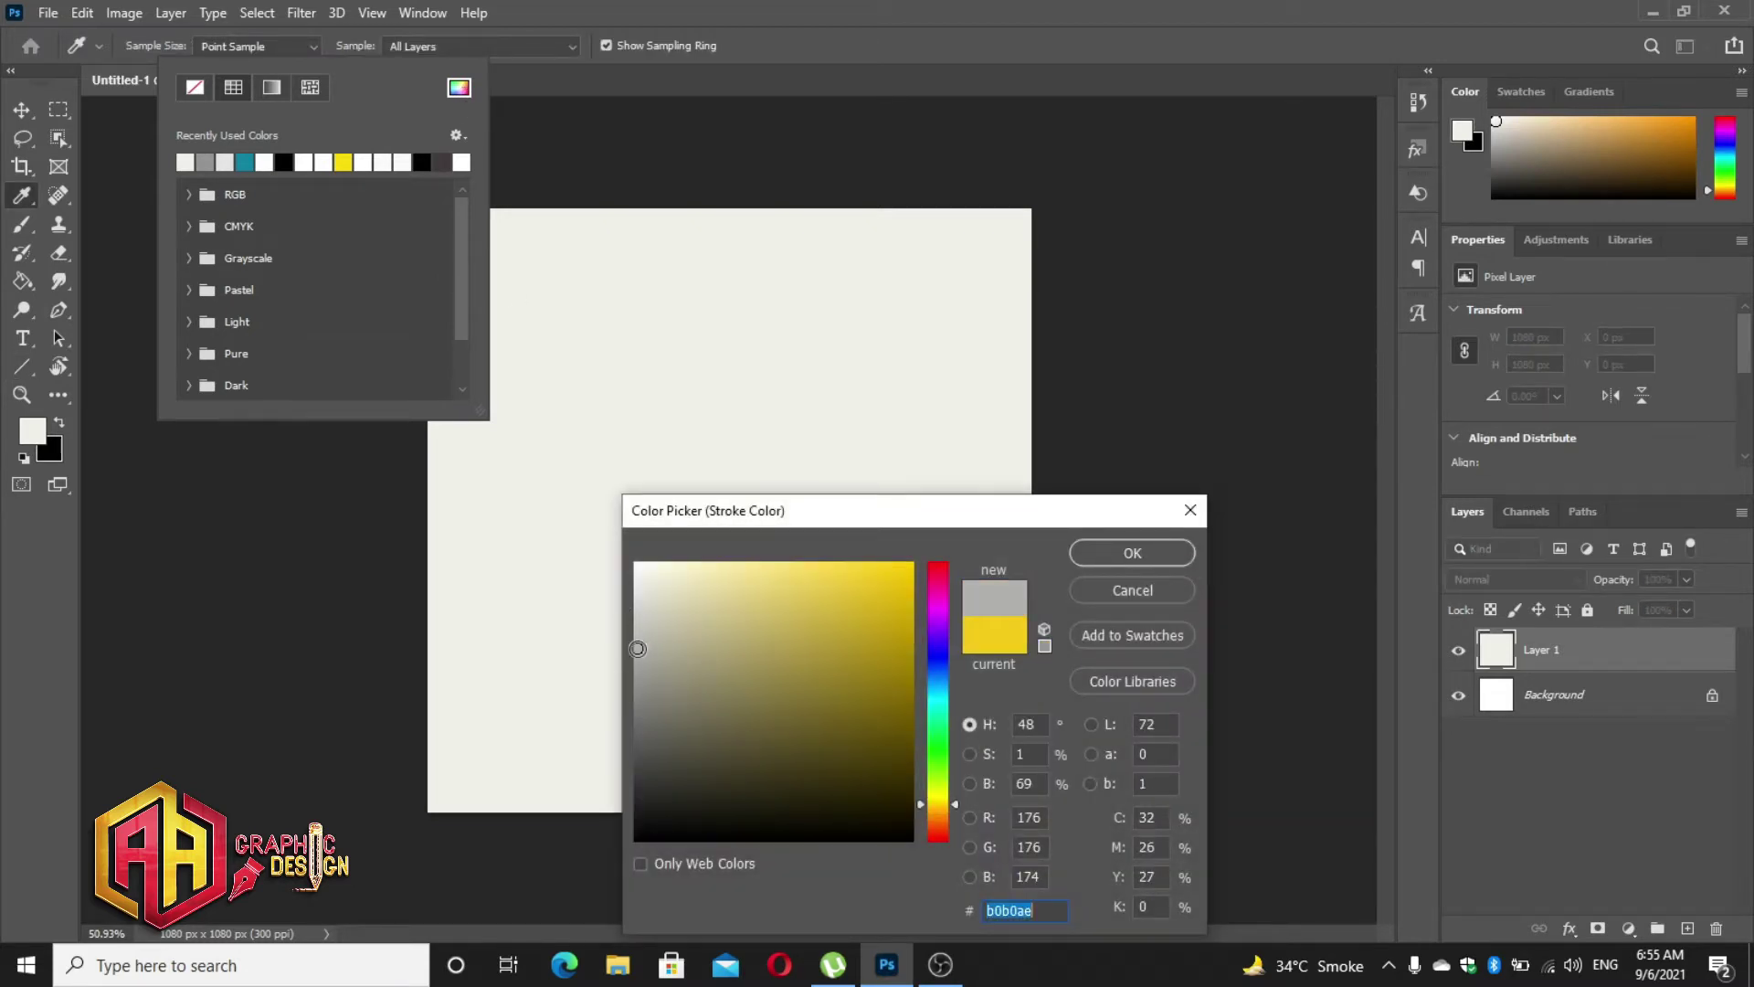
click(1154, 550)
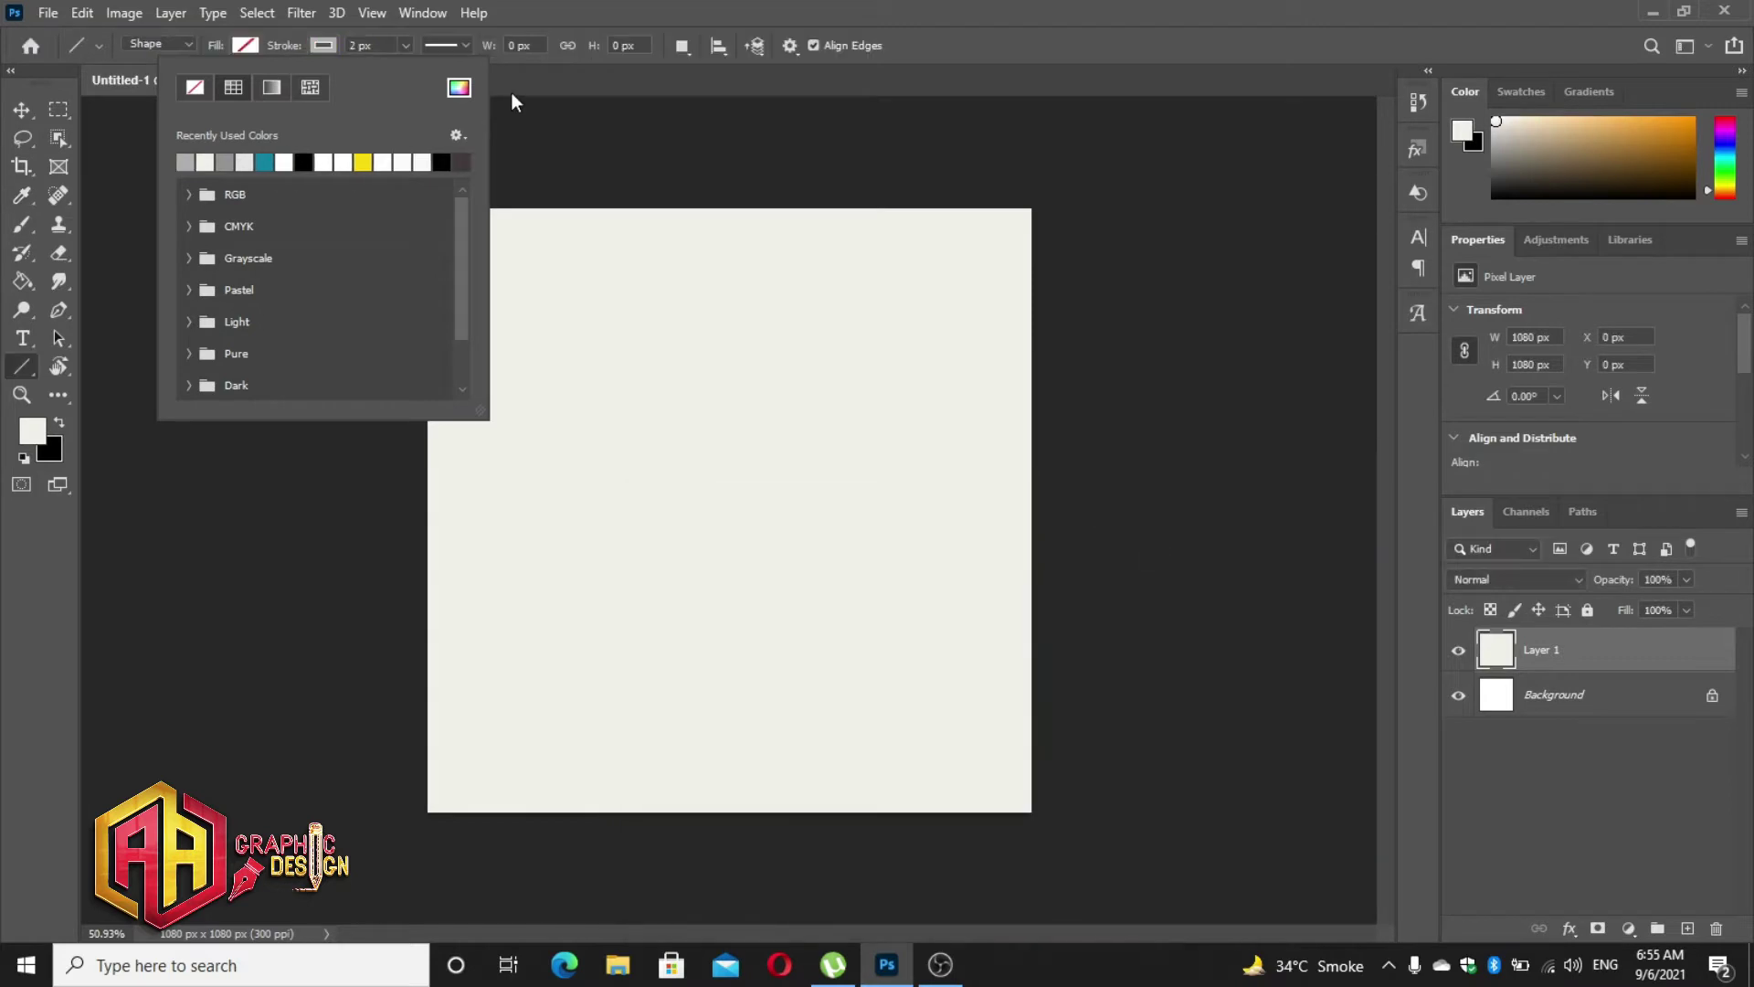
click(337, 44)
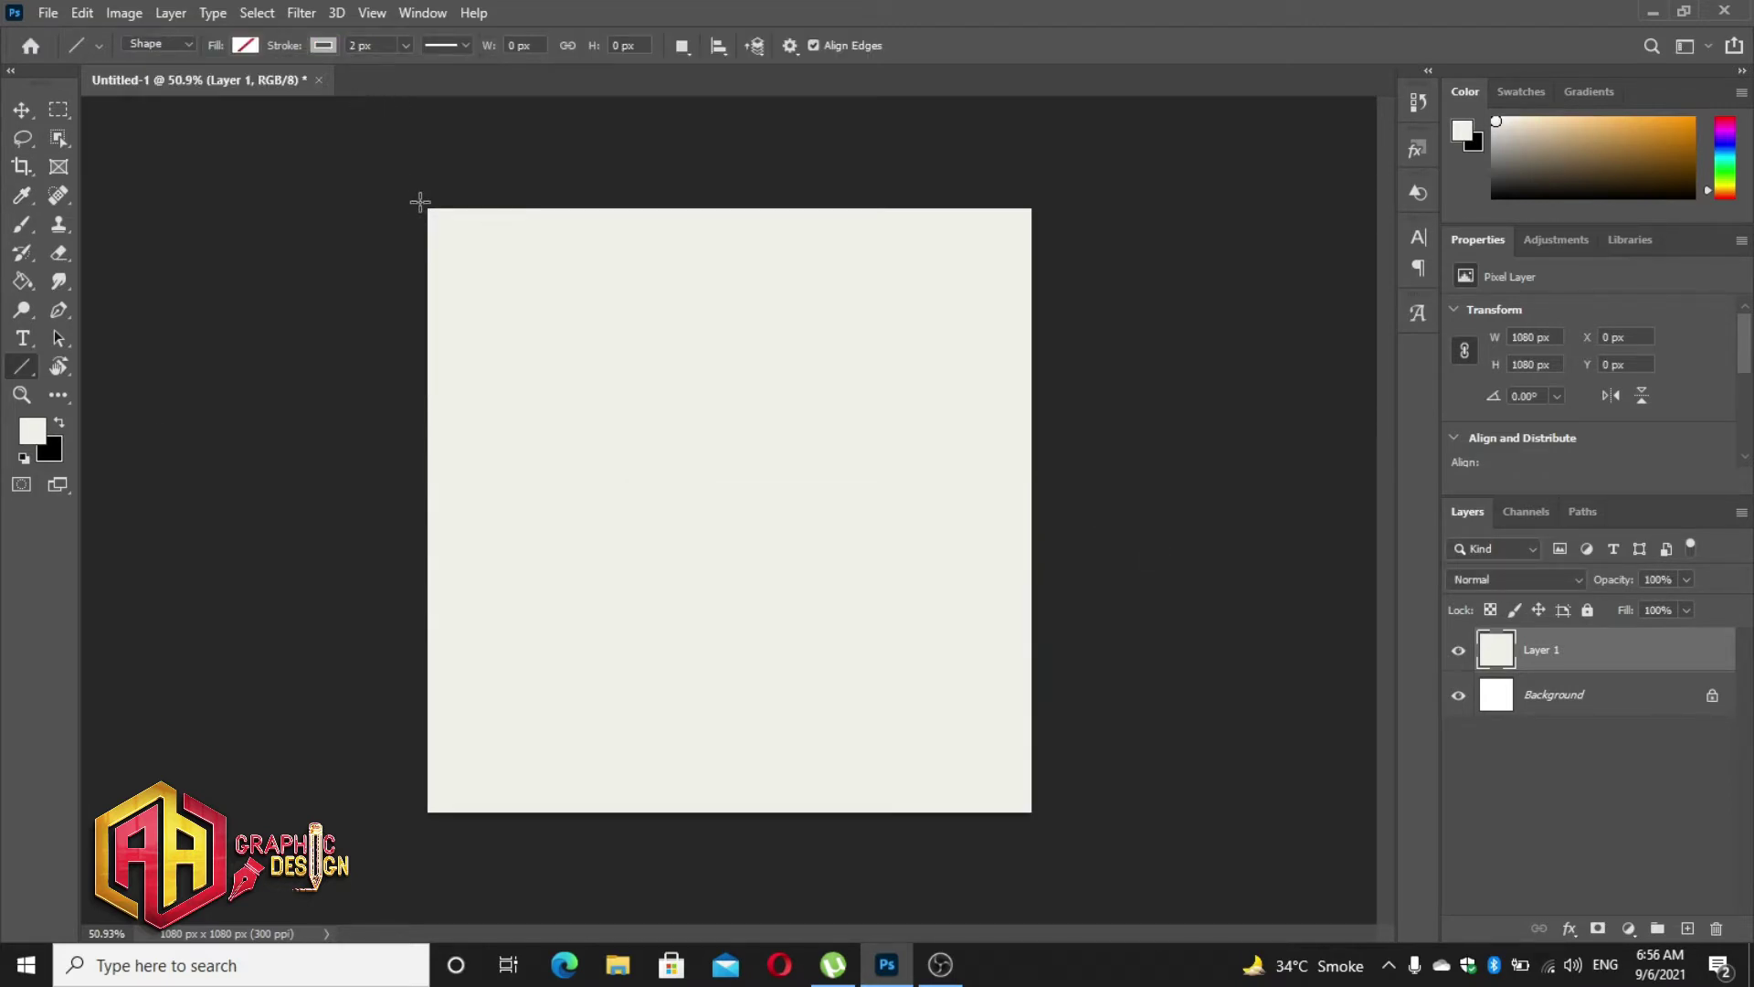
- Draw a diagonal line from the canvas's top-left corner past the right edge, about 28°
drag(421, 202, 1107, 568)
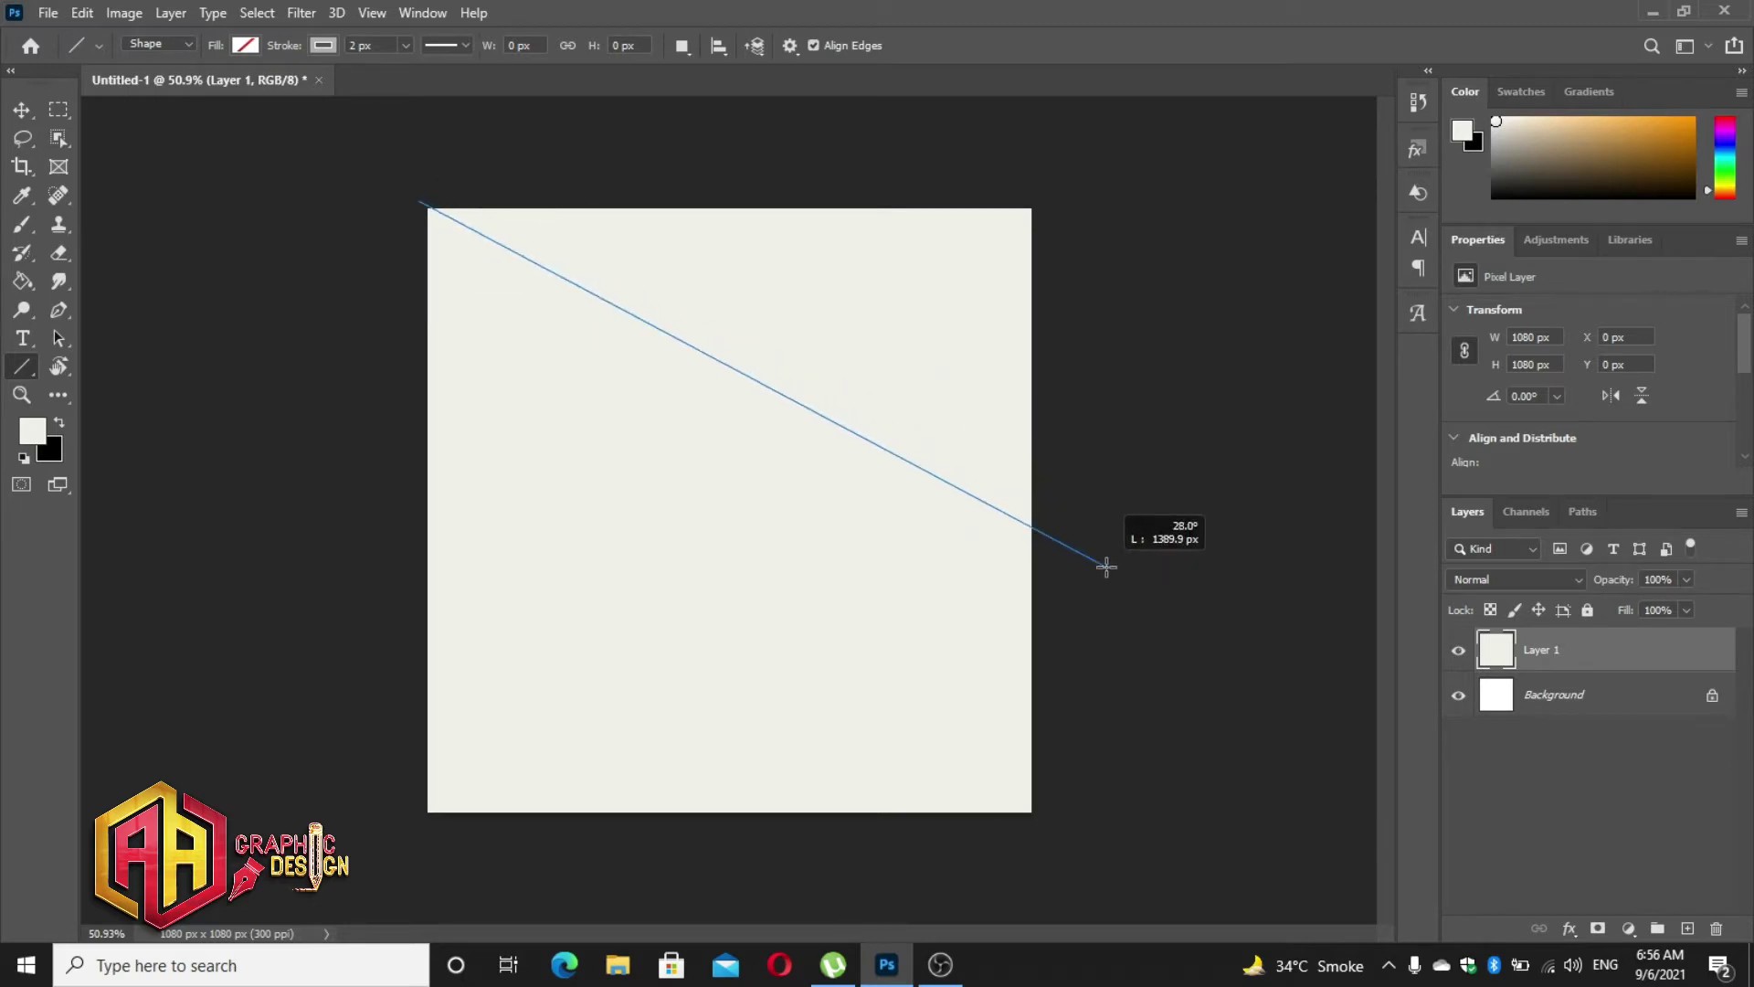
drag(1106, 567, 1105, 567)
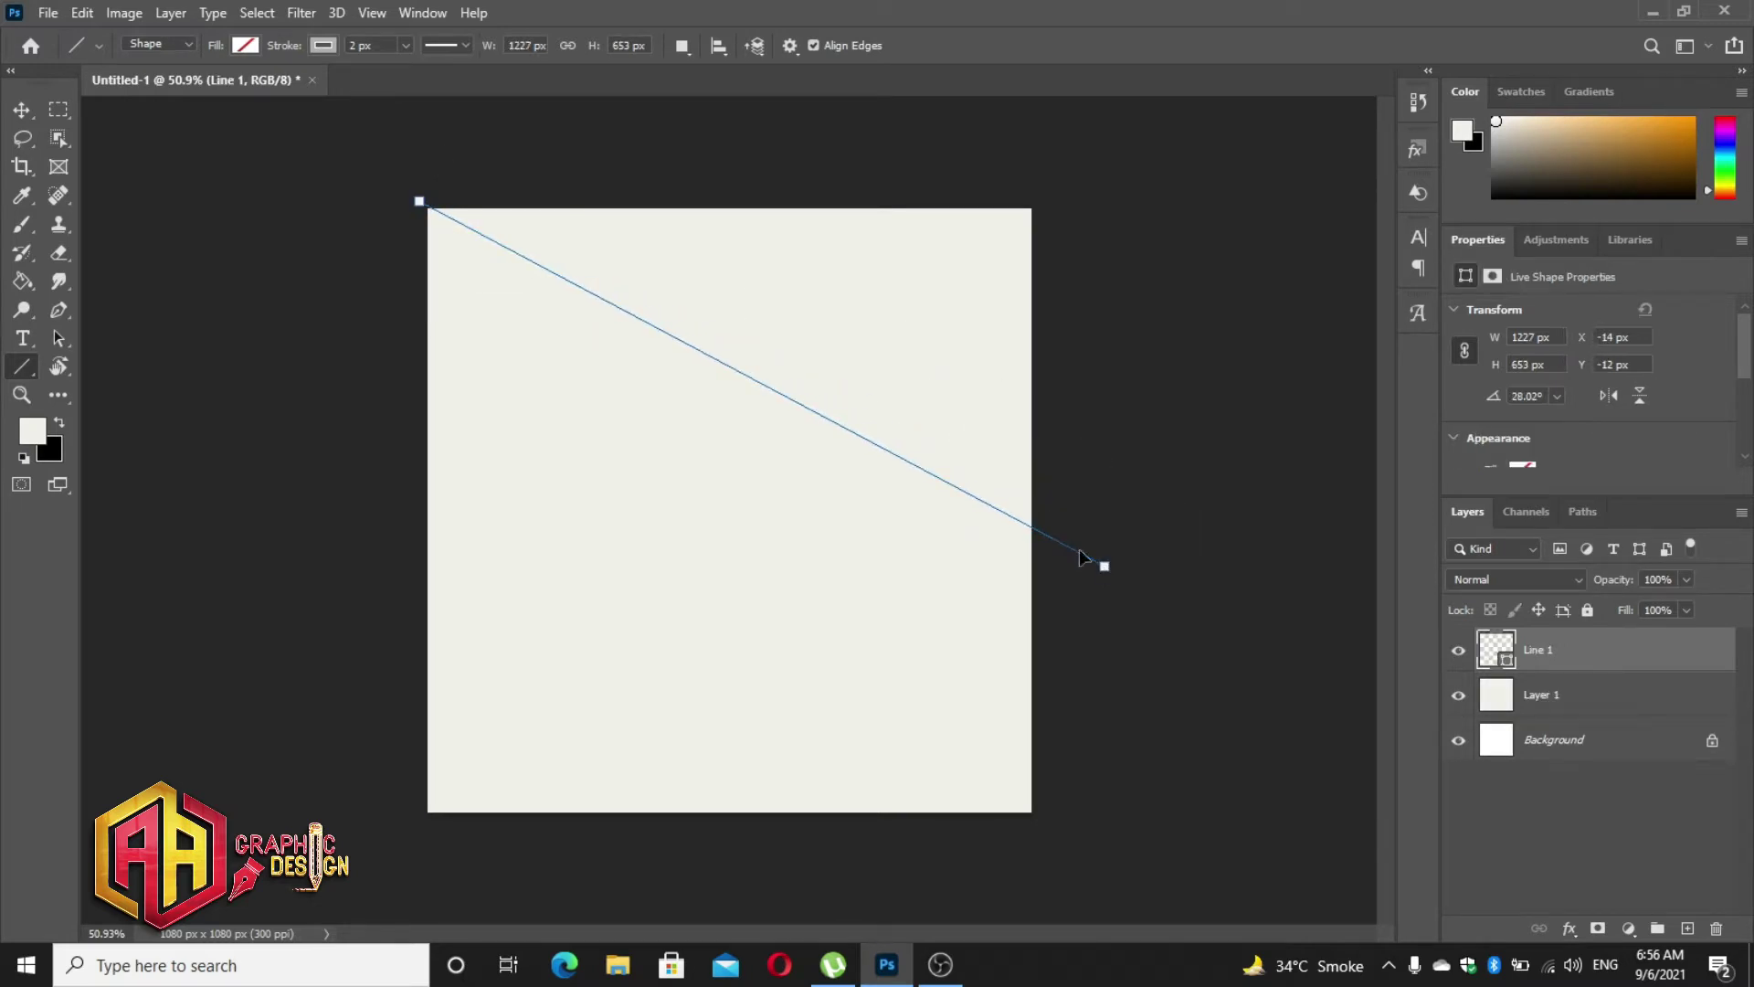
key(v)
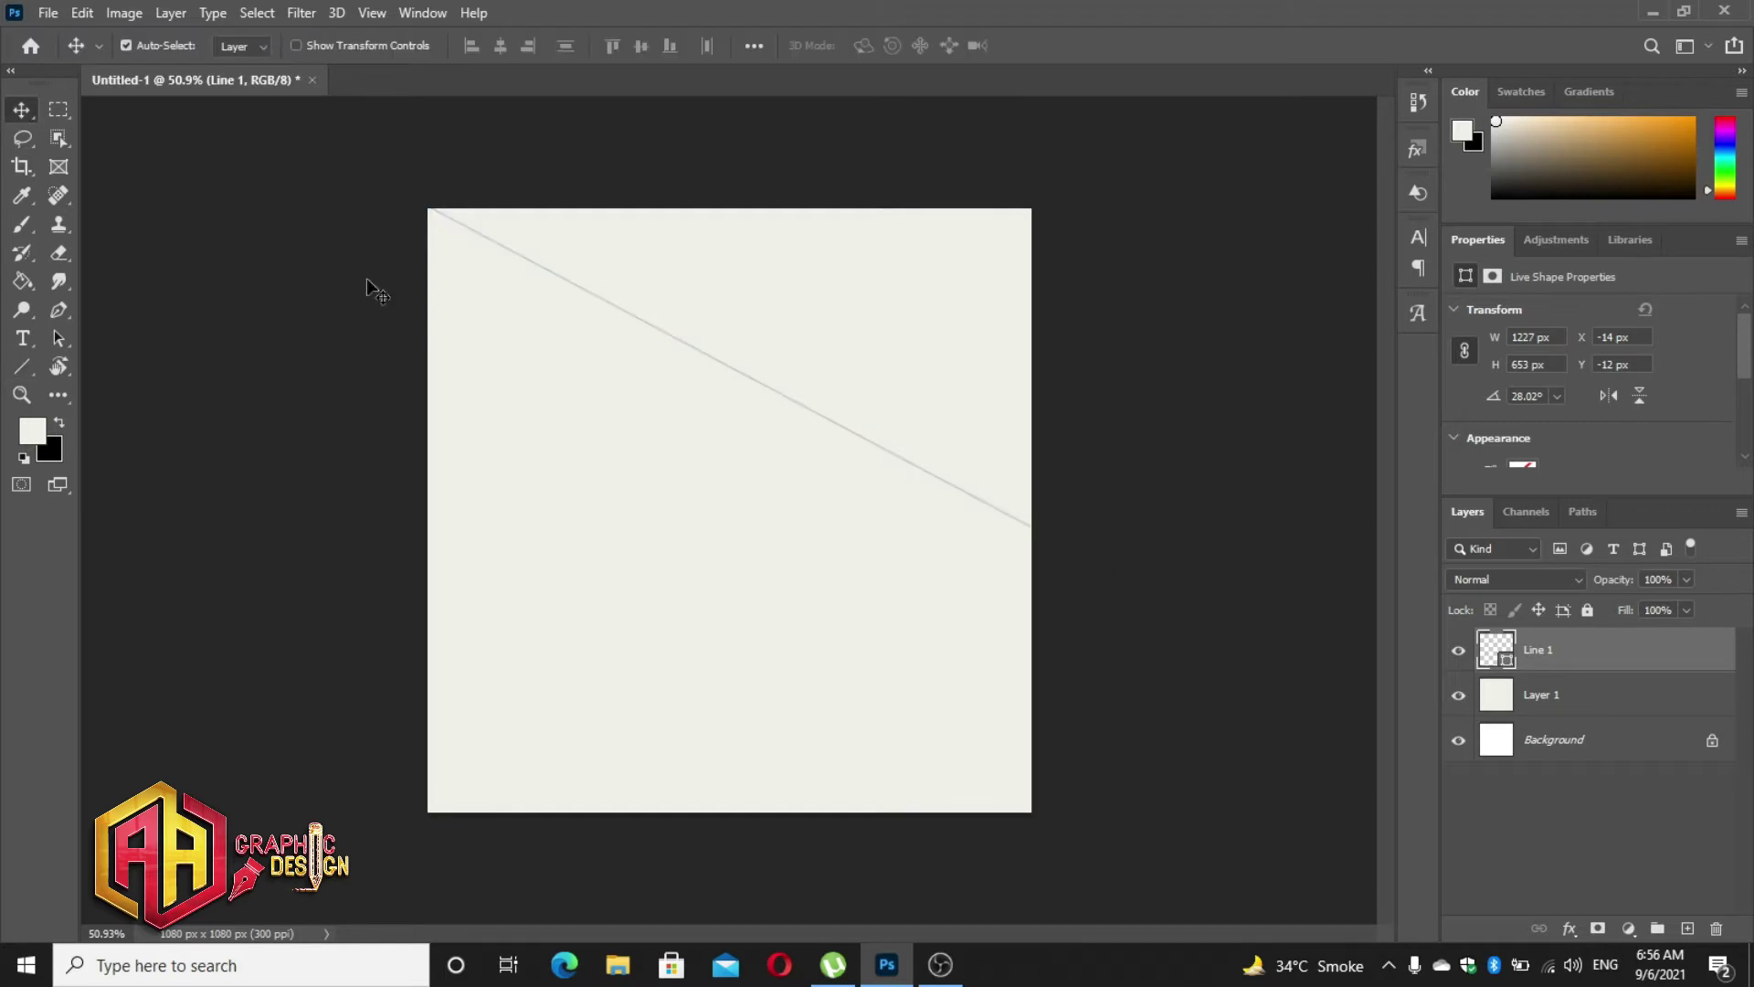
- Duplicate the line and nudge the copy down to form a second parallel stripe
right_click(1584, 648)
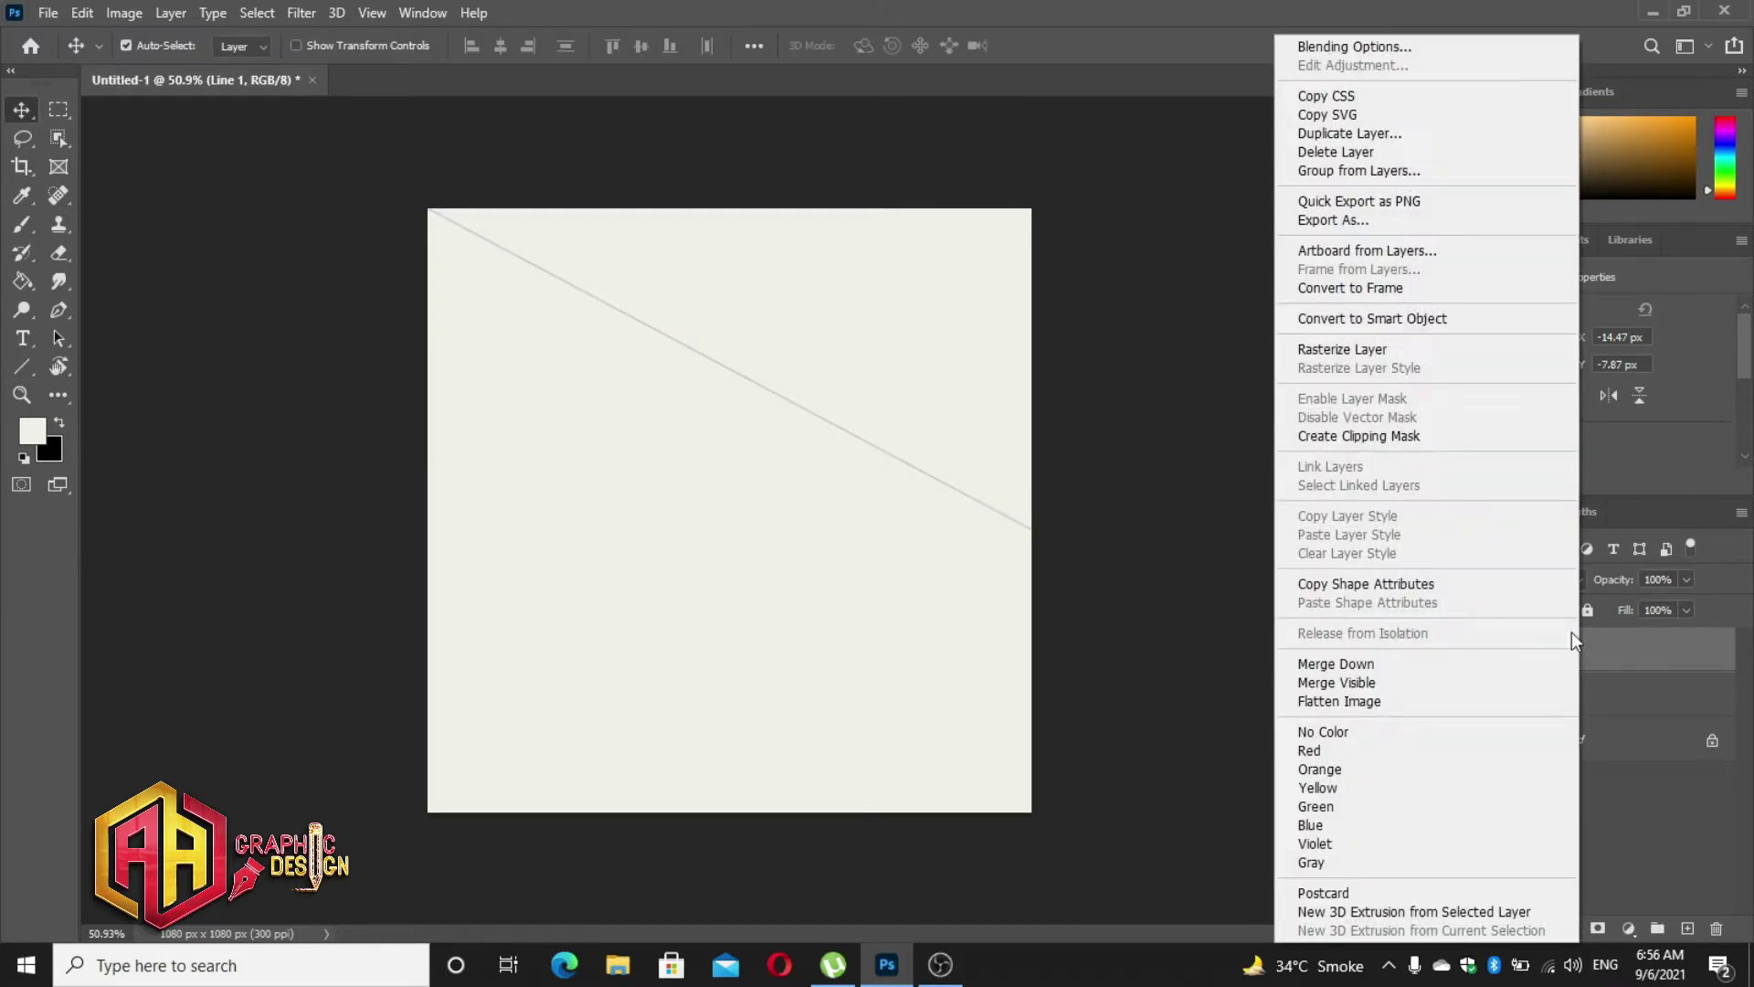
click(1414, 134)
click(1038, 256)
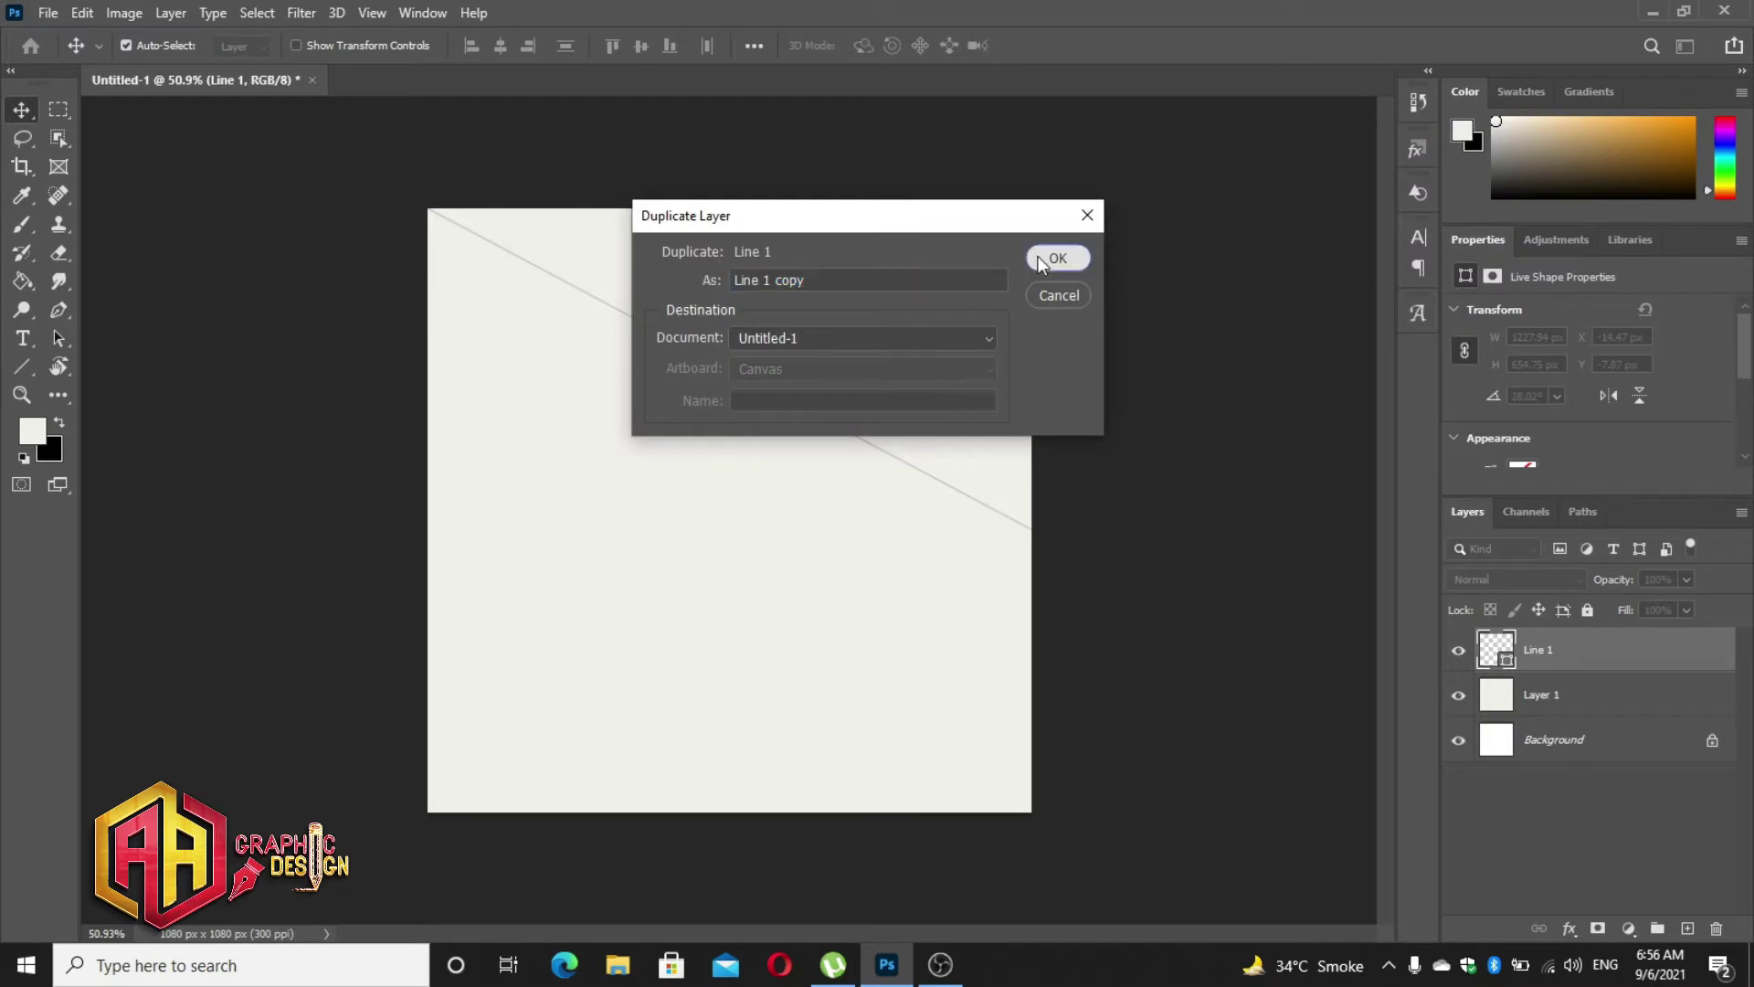
key(ctrl+t)
key(Down)
key(Down)
key(Down)
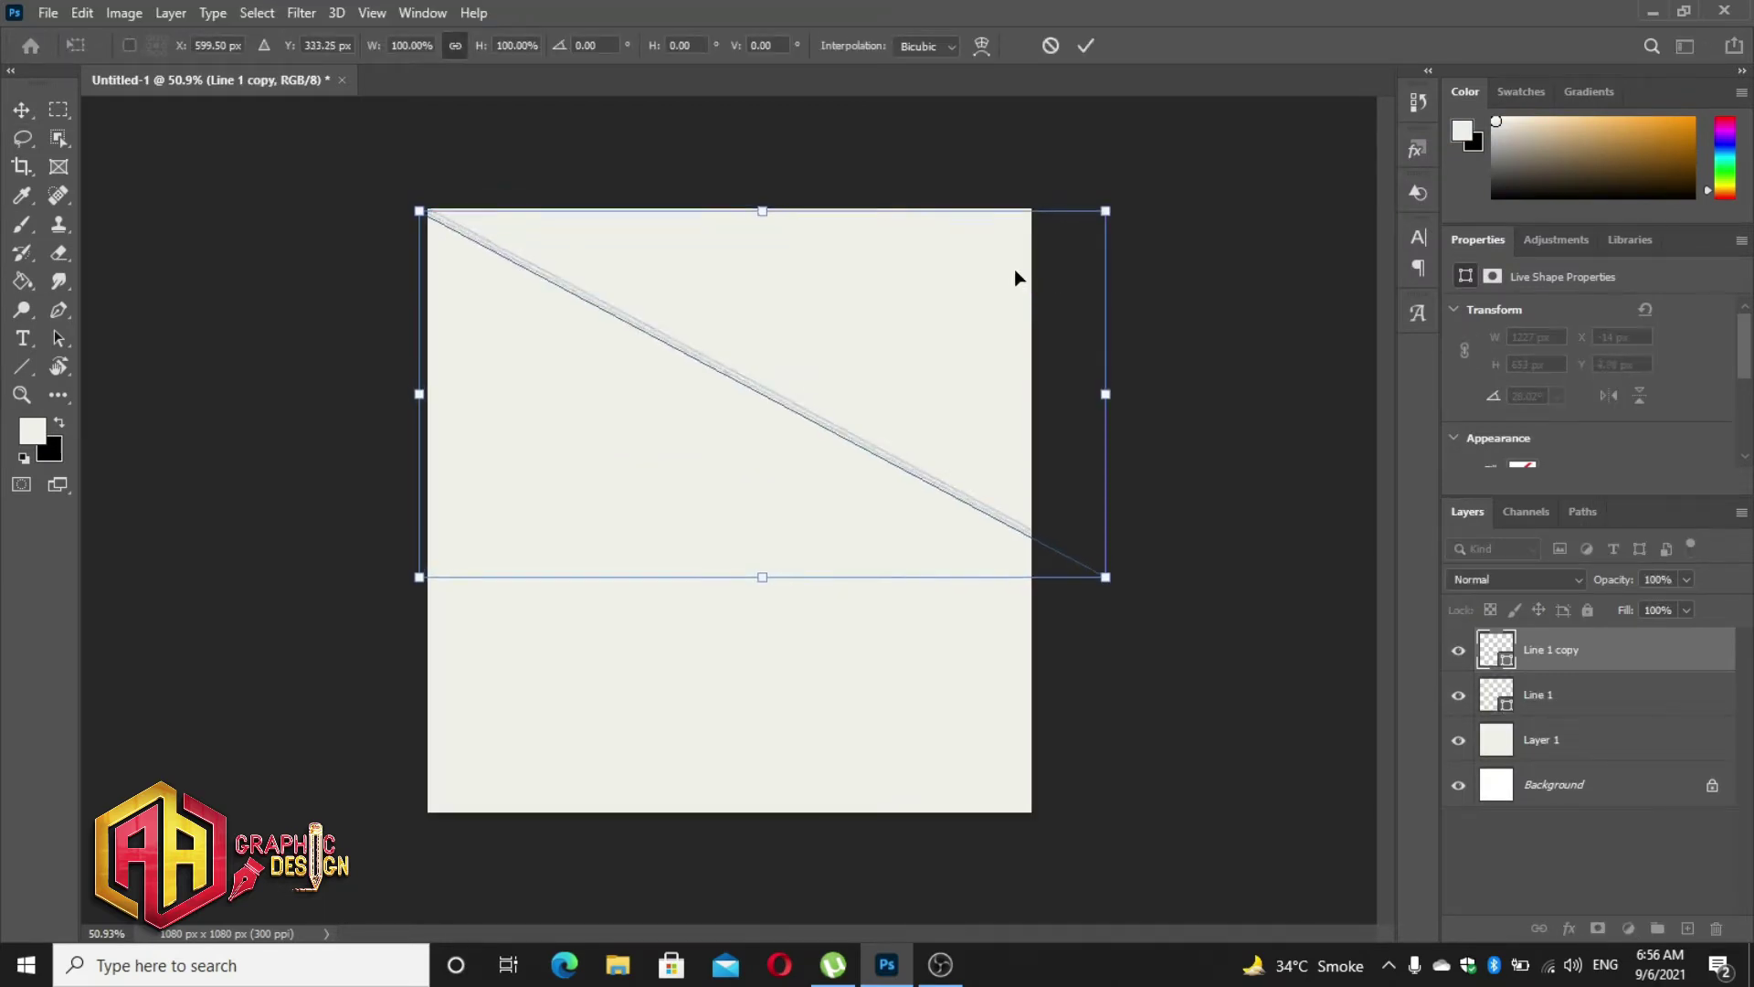
key(Down)
key(Down)
key(Down)
key(Down)
key(Down)
key(Down)
click(1088, 45)
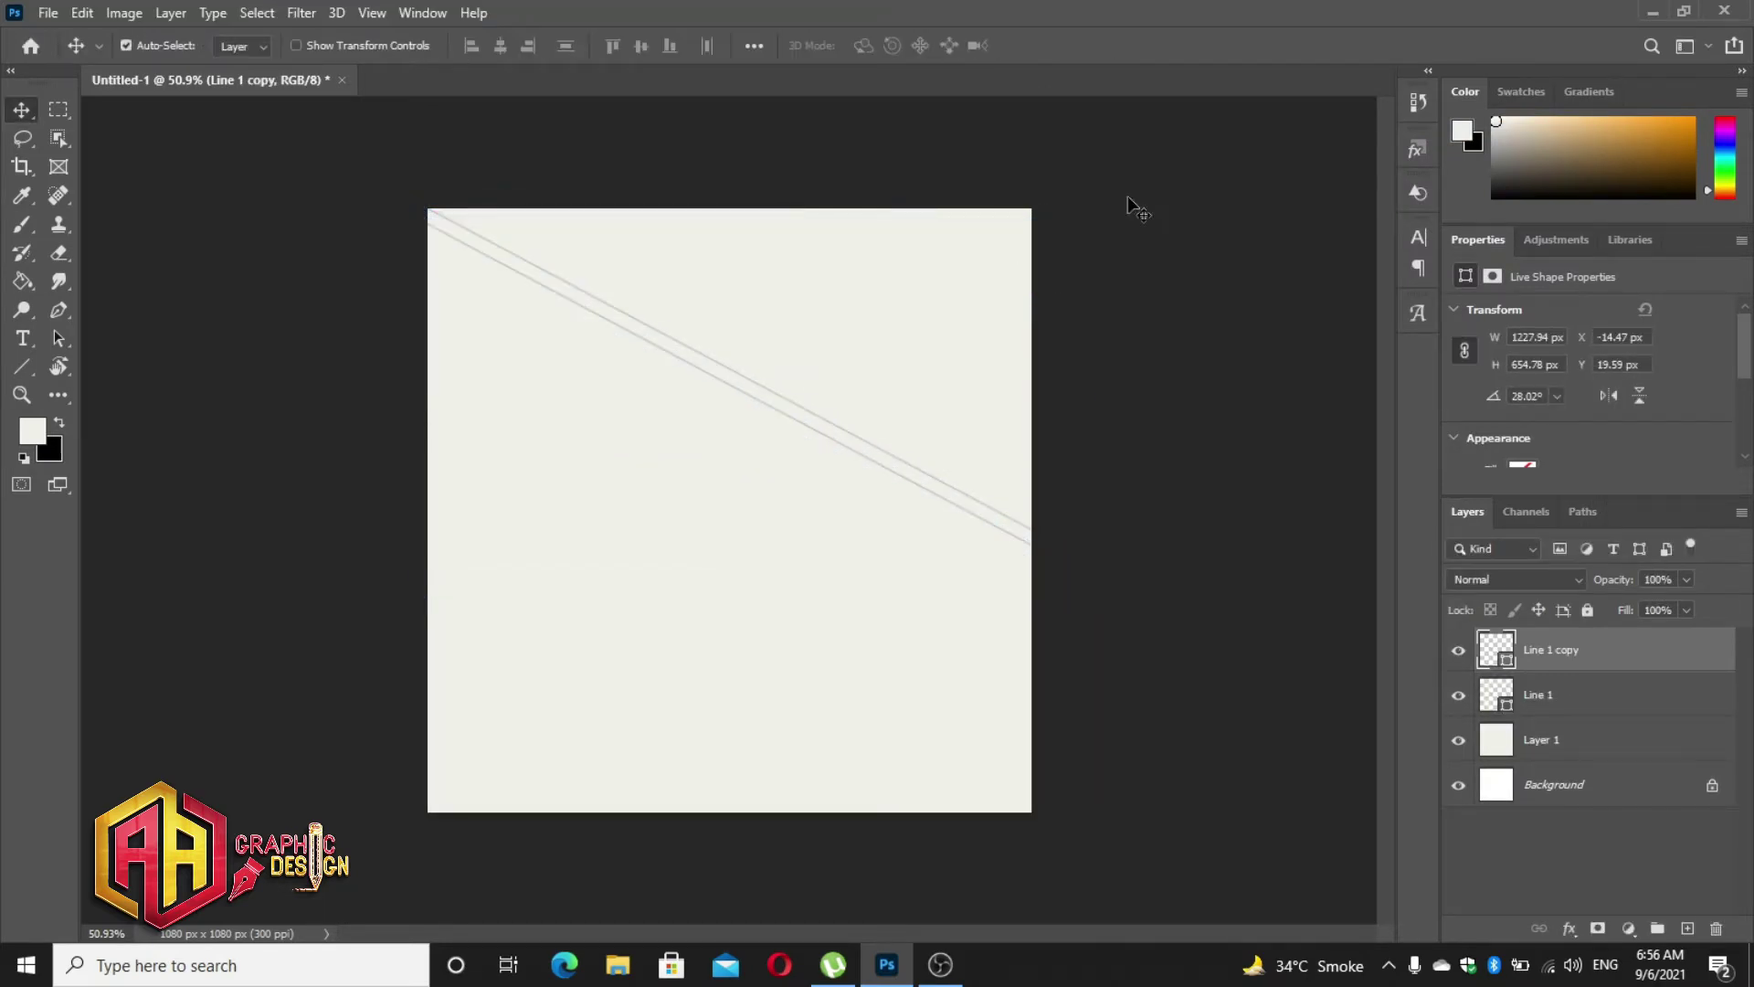
- Duplicate both lines and shift the pair down, making four stripes
shift+click(1555, 697)
right_click(1555, 692)
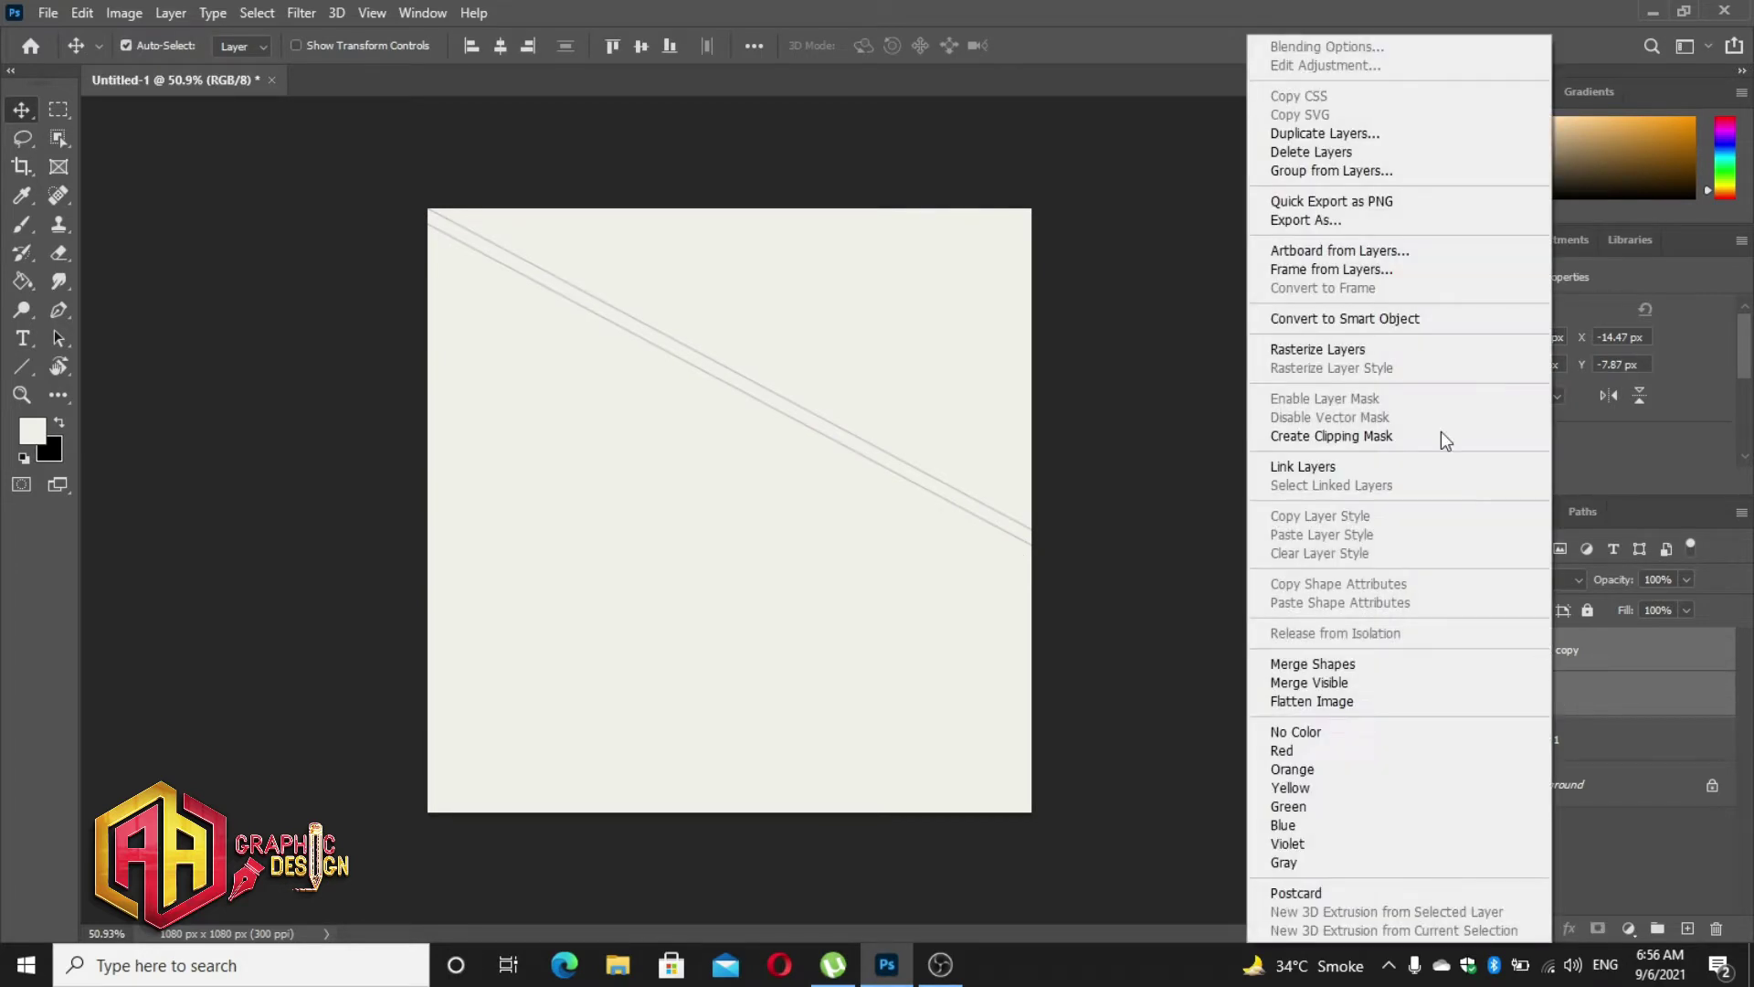
click(1371, 135)
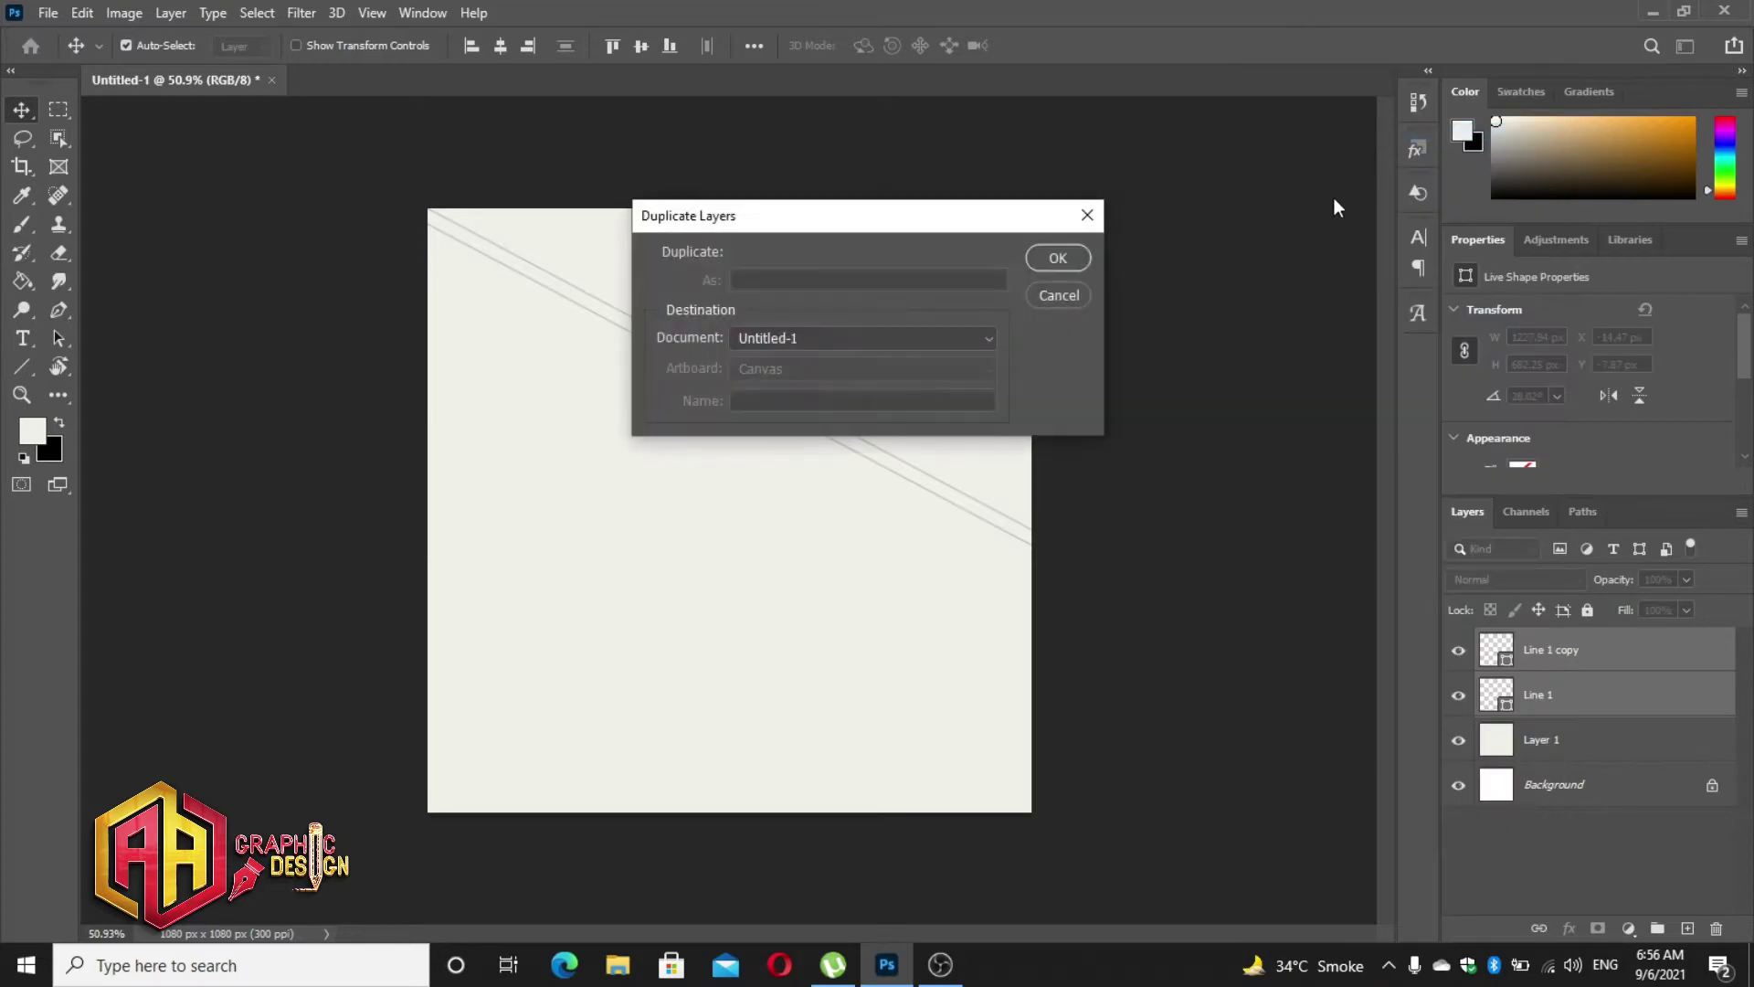
click(1049, 259)
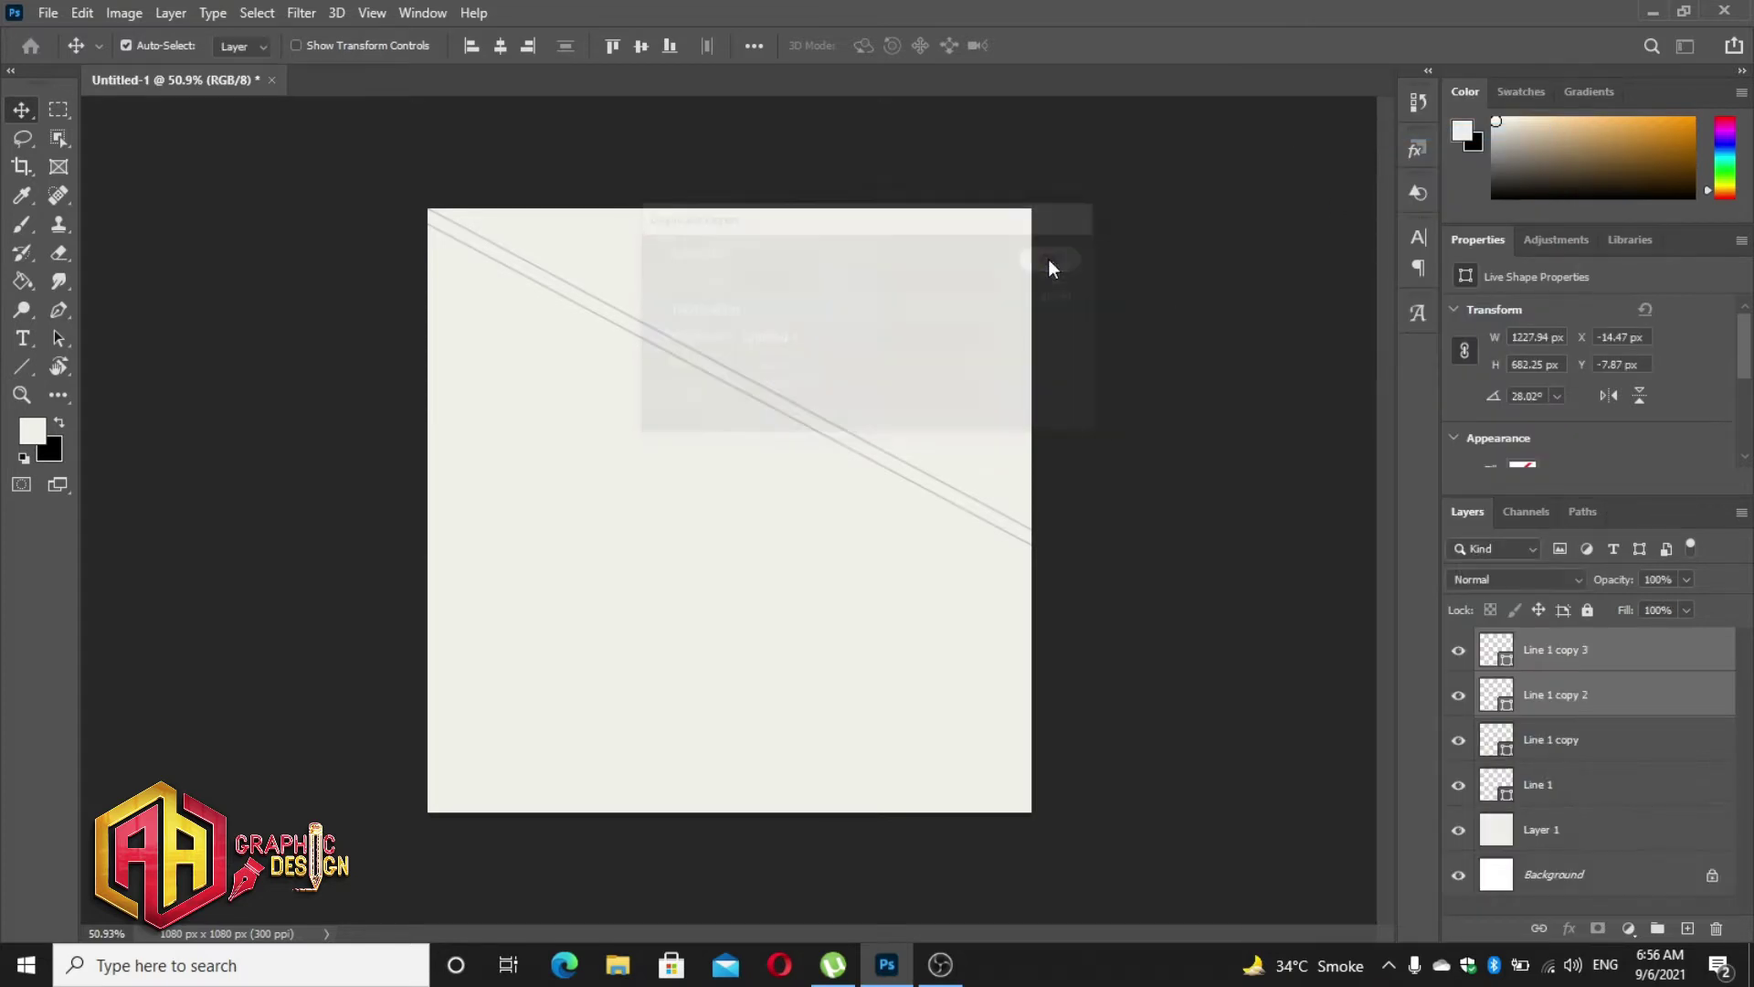
key(ctrl+t)
key(shift+Down)
key(shift+Down)
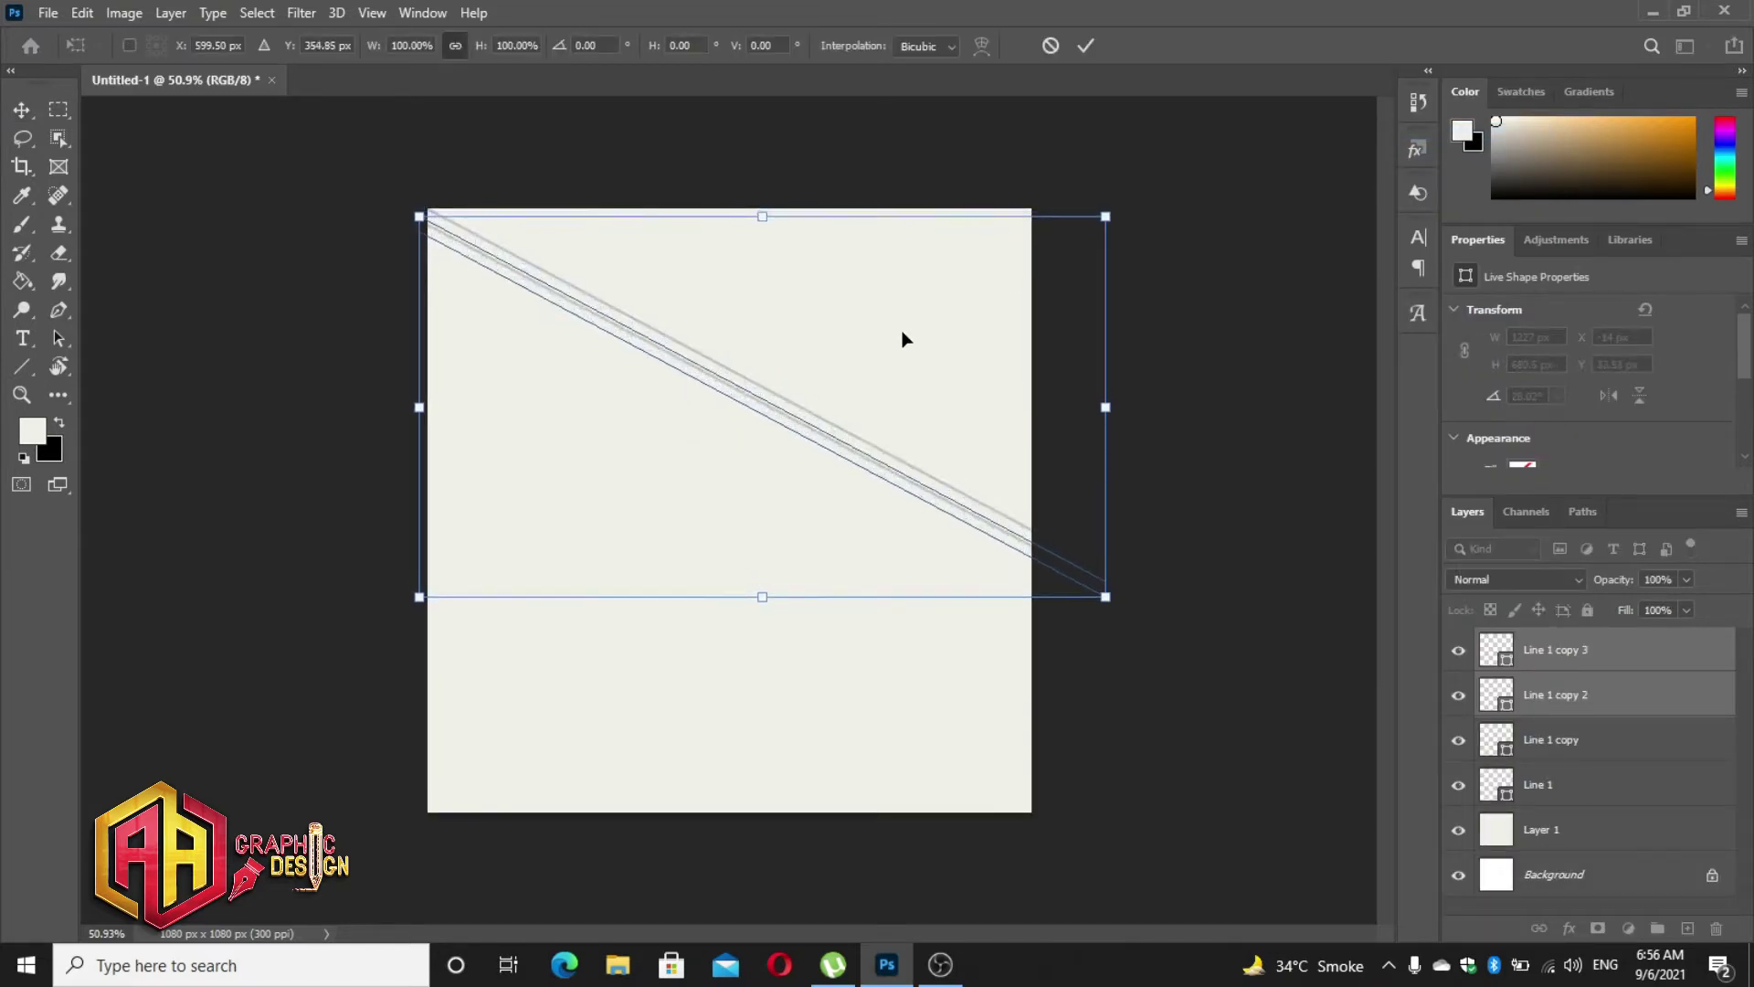
key(shift+Down)
key(shift+Down)
key(shift+Down)
key(shift+Down)
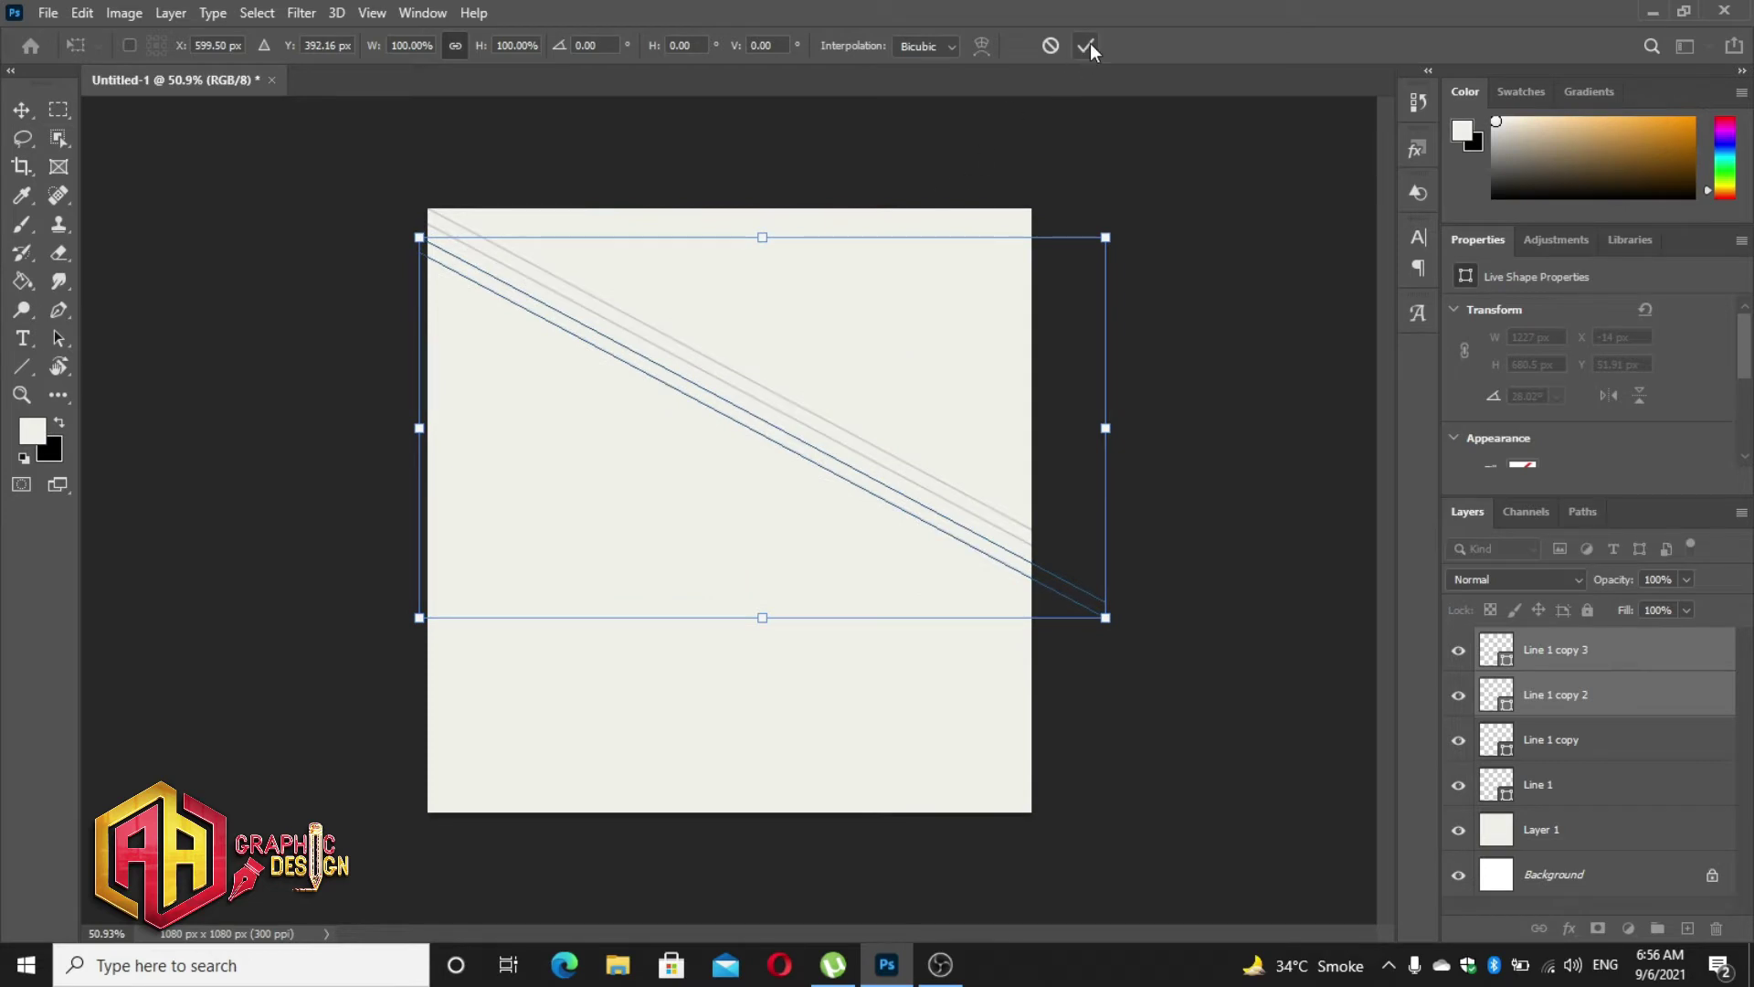
click(1087, 46)
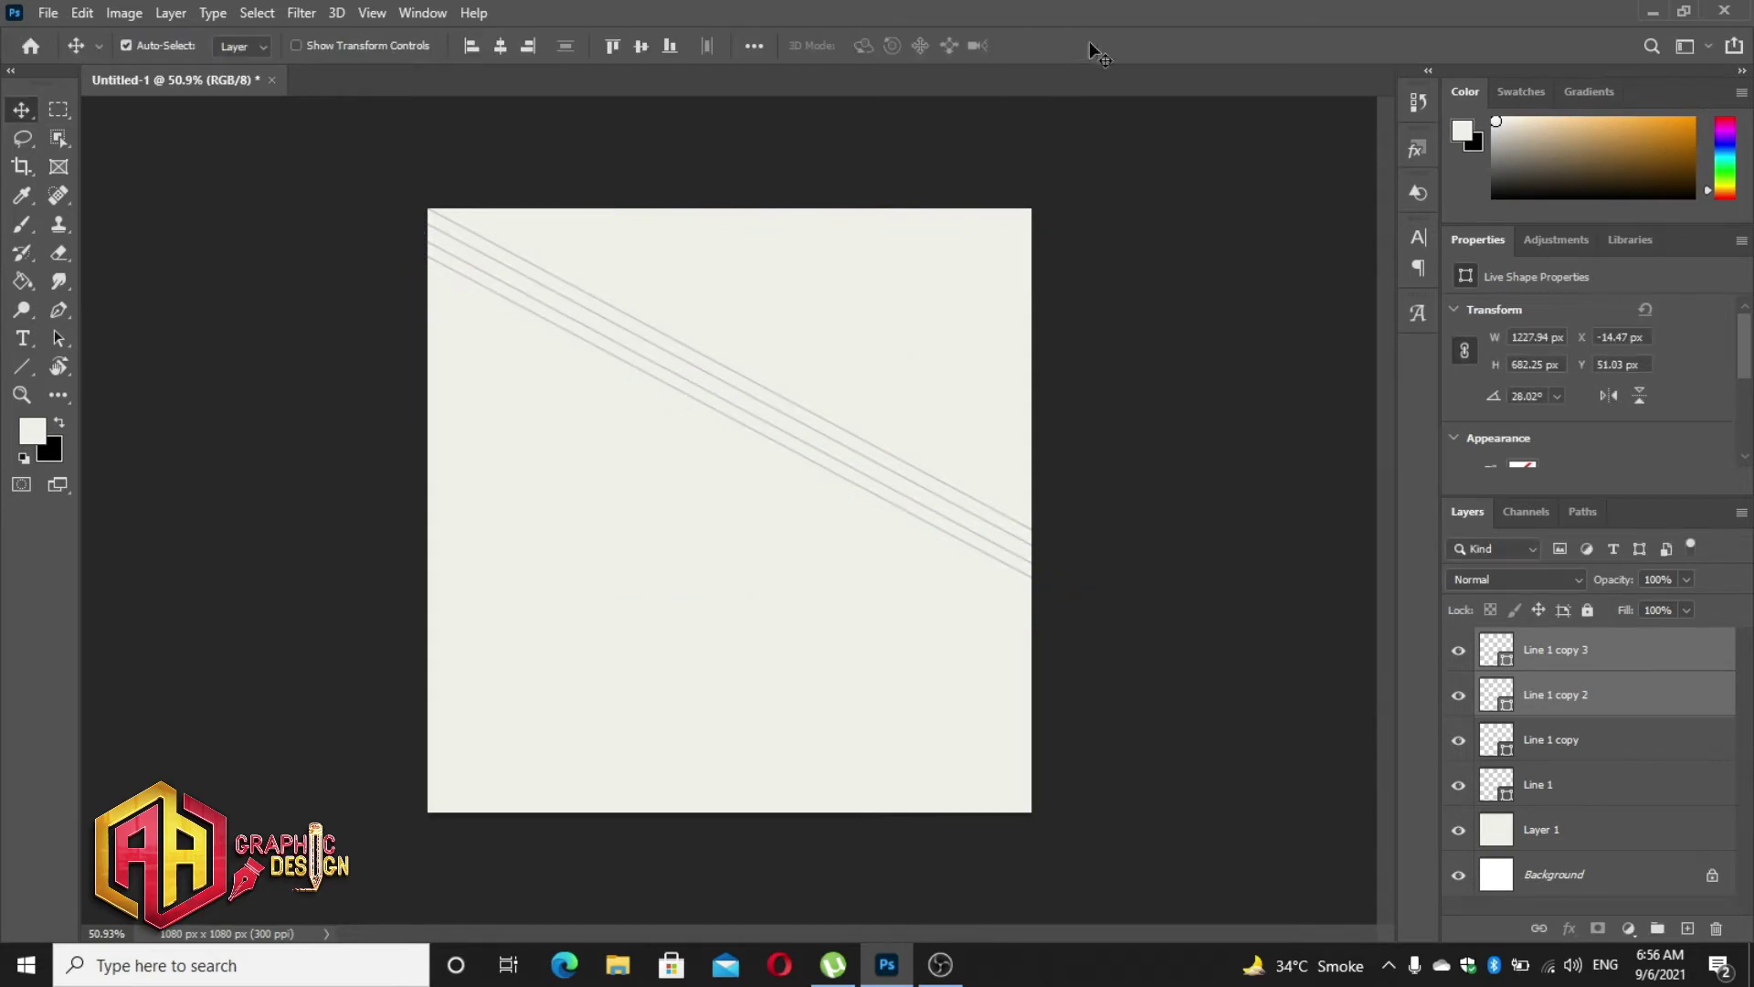
- Duplicate the four lines and shift them down, making eight evenly spaced stripes
shift+click(1572, 738)
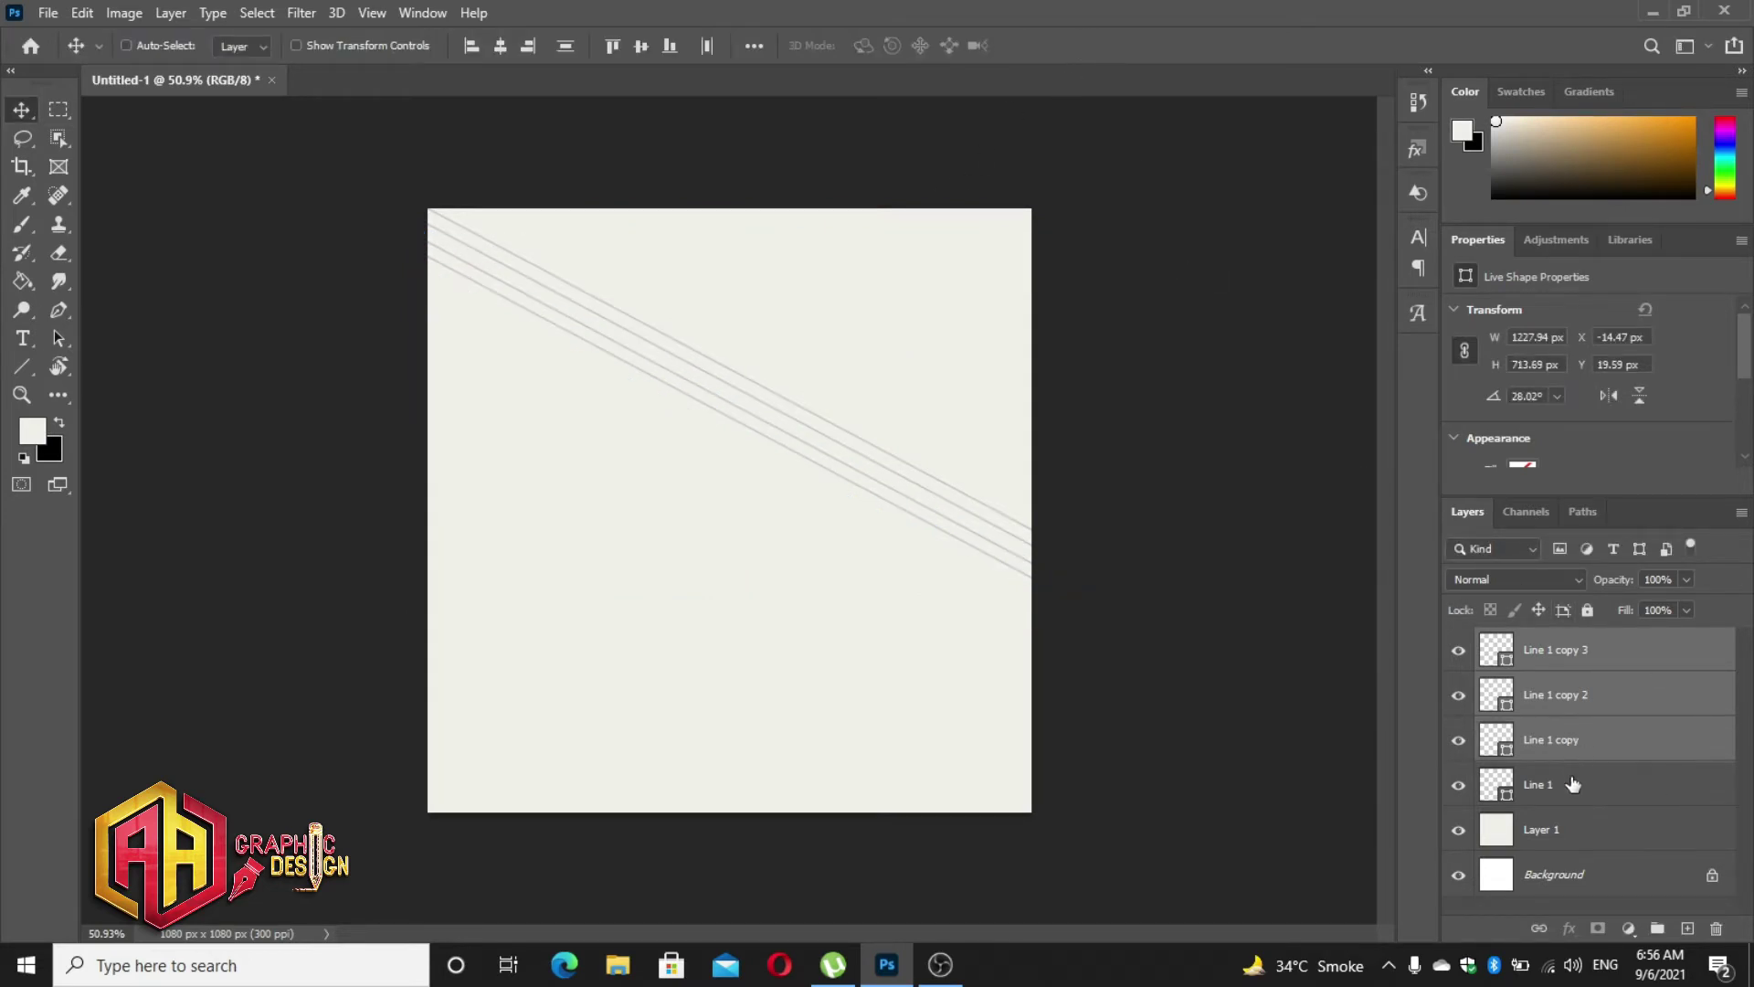
ctrl+click(1573, 784)
right_click(1575, 738)
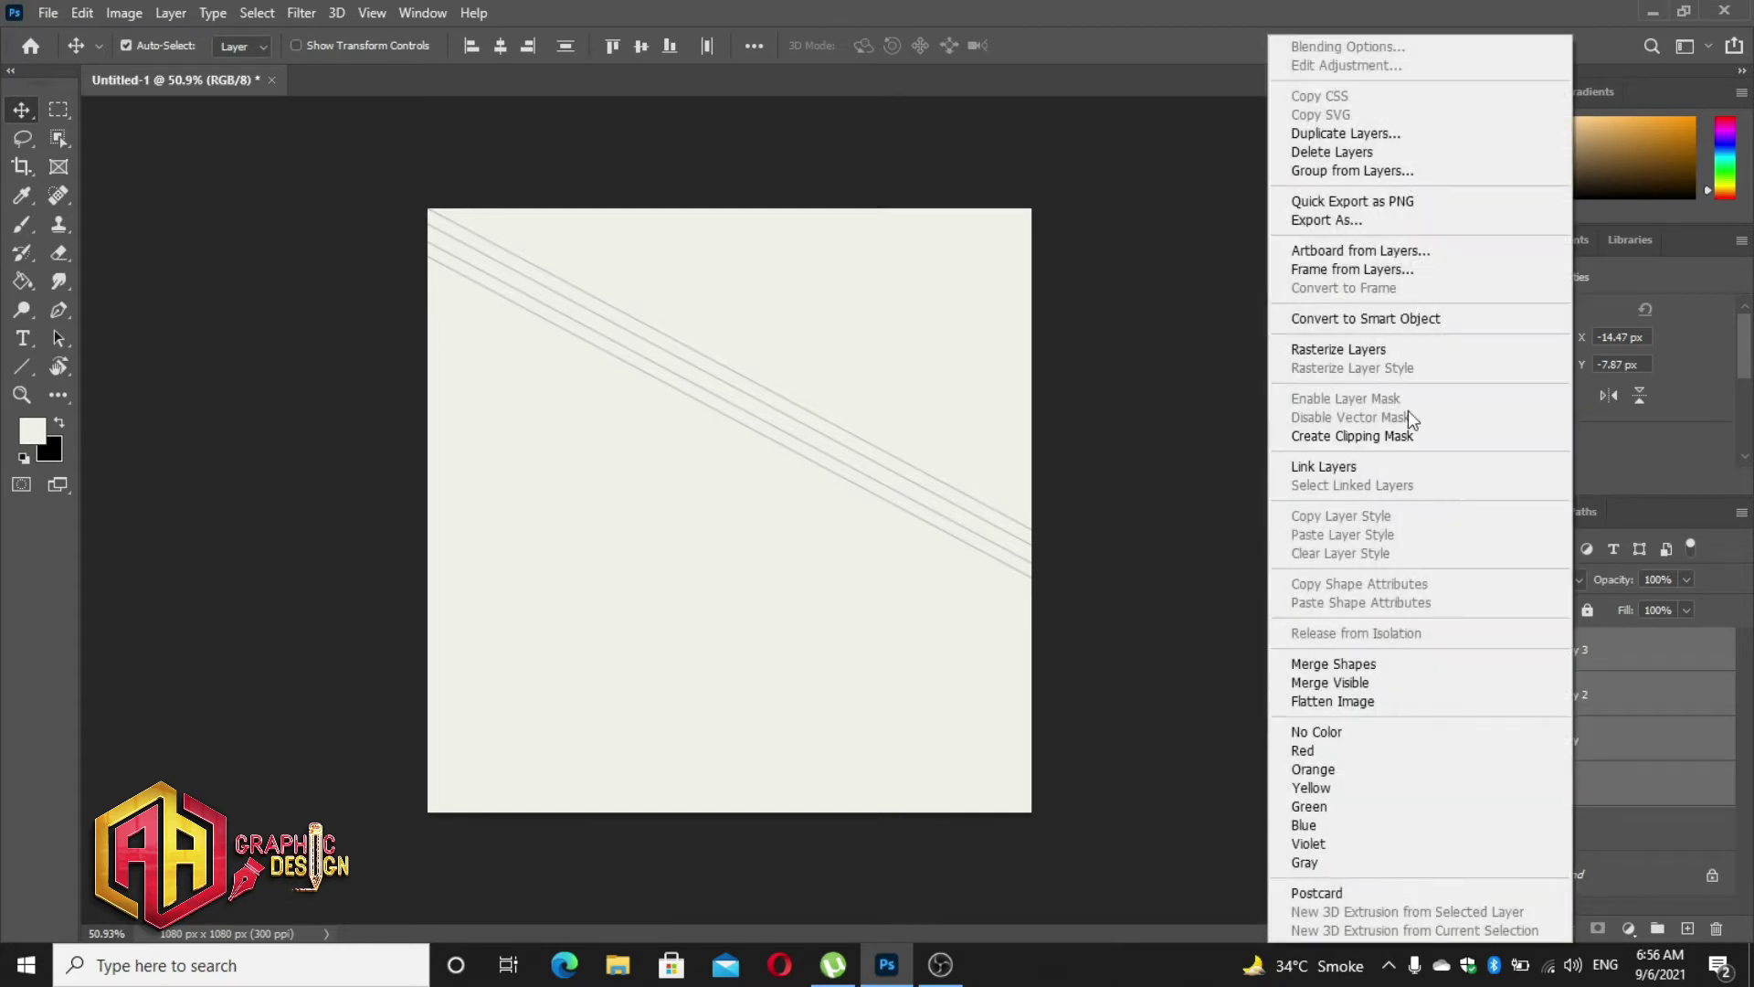
click(1373, 133)
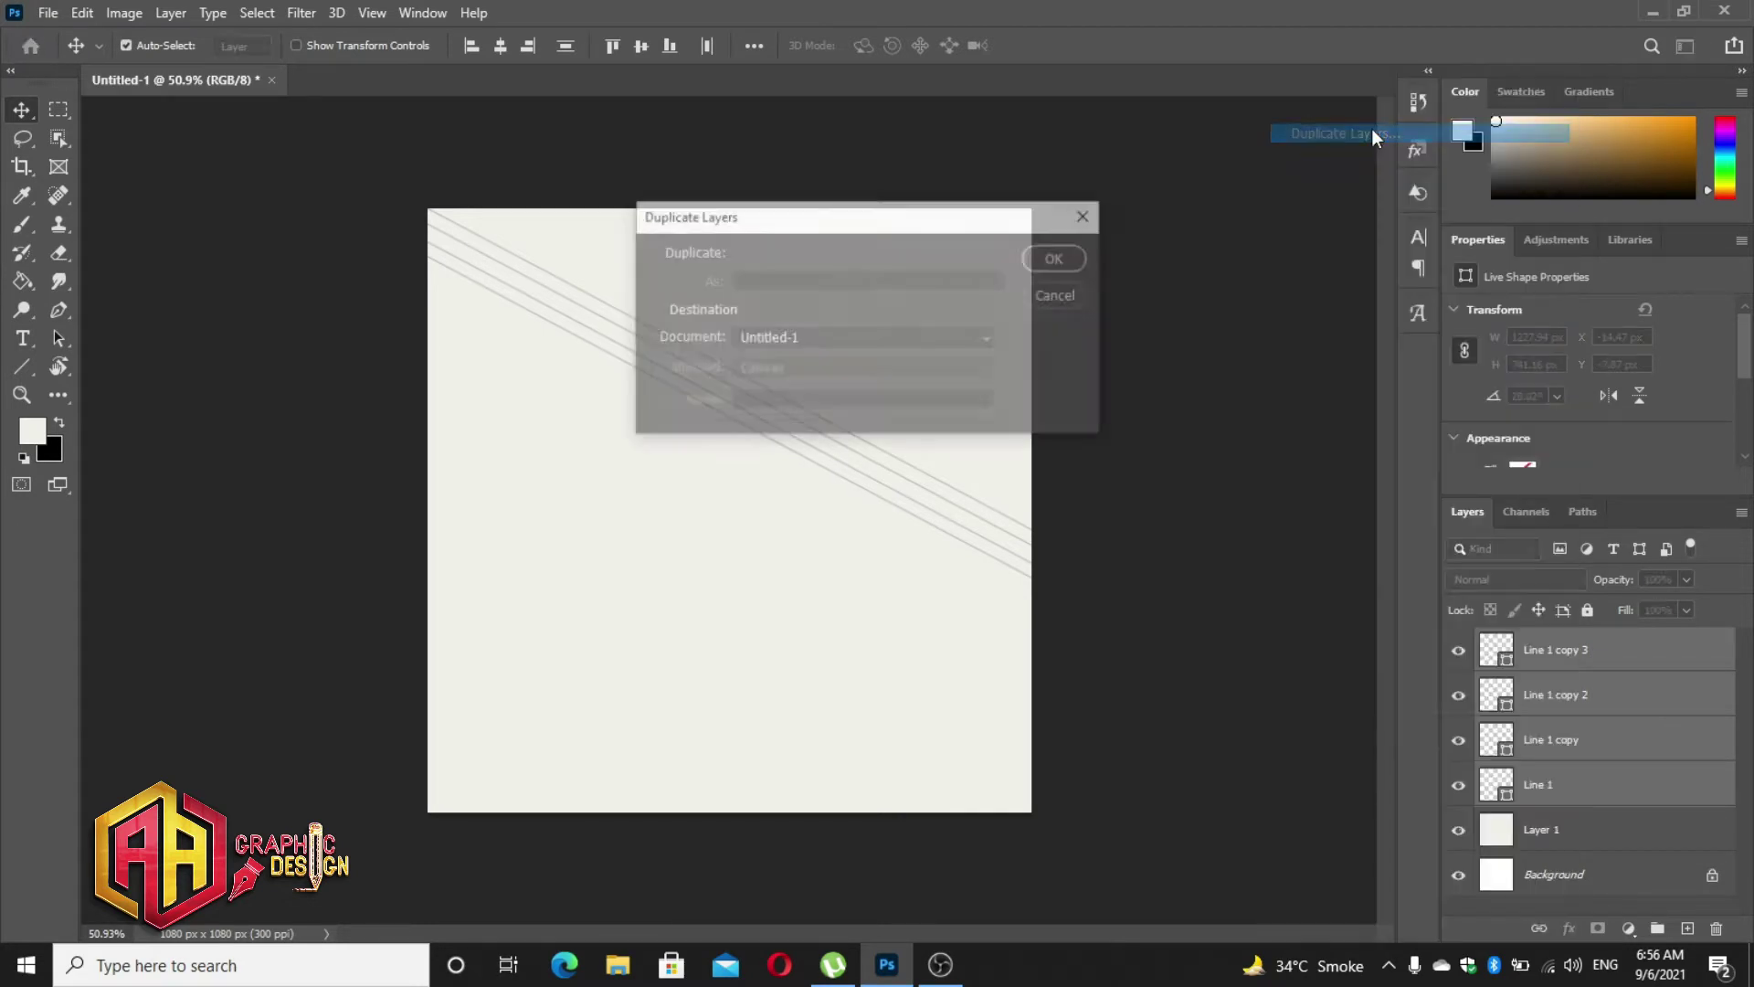
click(1058, 259)
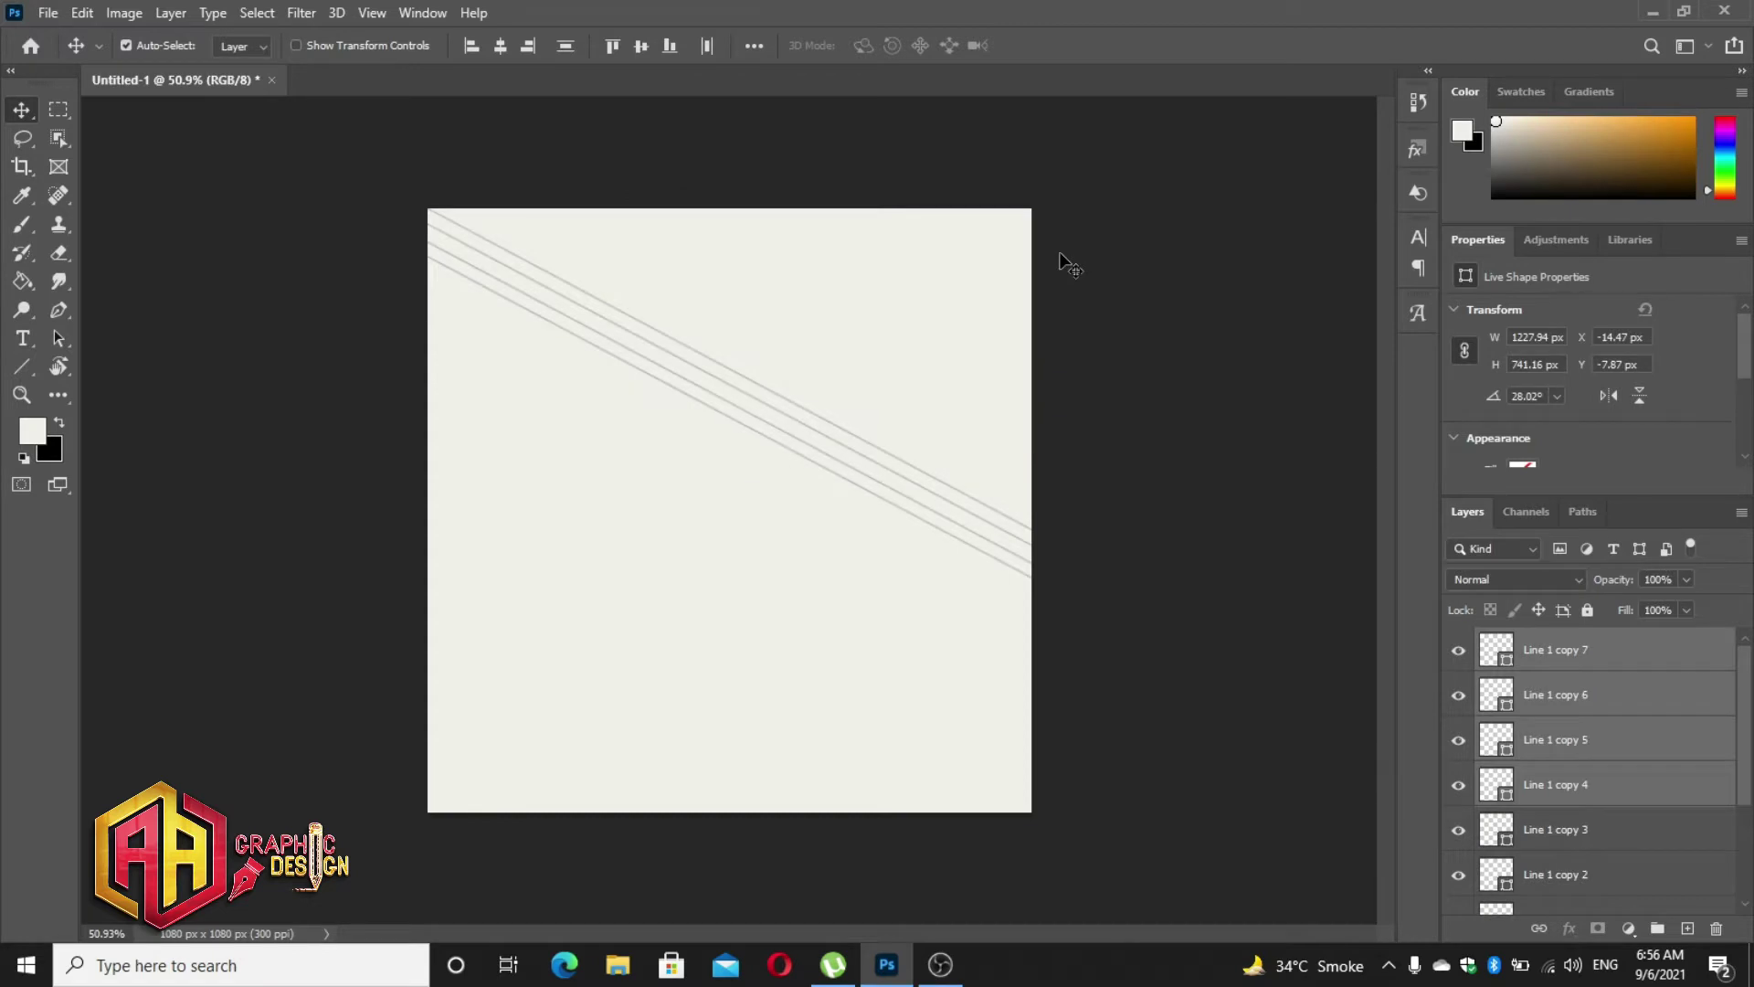
key(ctrl+t)
key(Down)
key(Down)
key(Down)
key(Down)
key(Down)
key(Down)
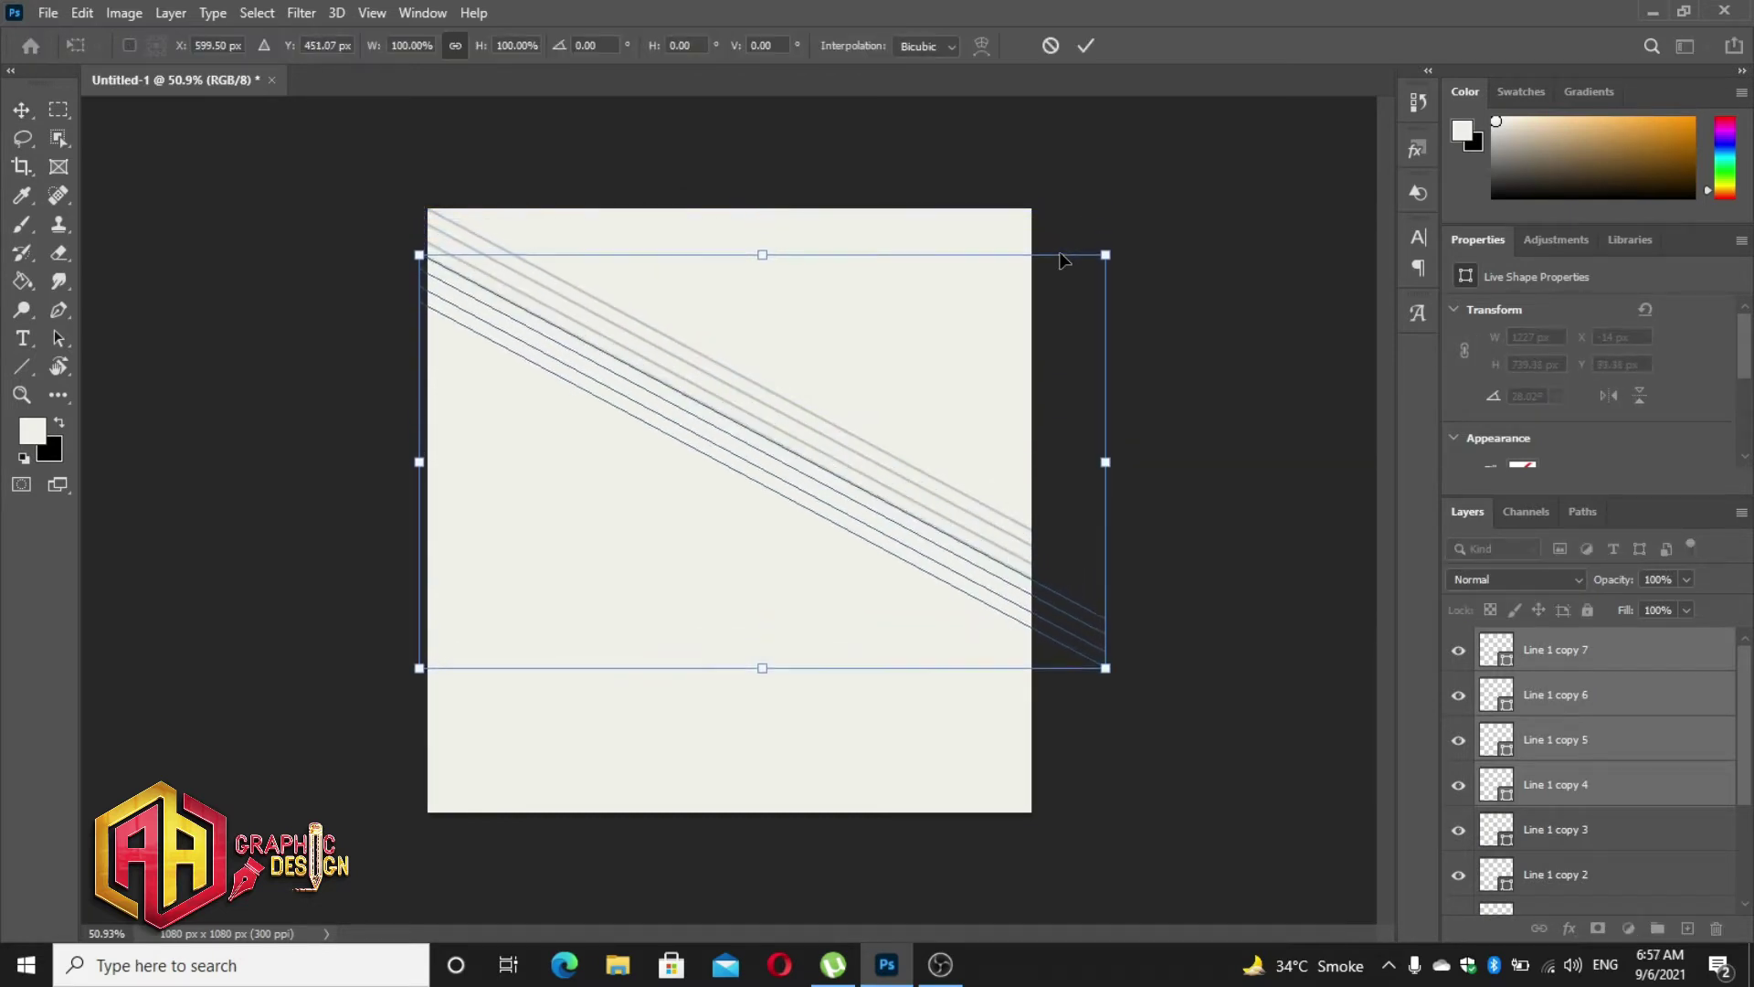
key(Down)
key(Down)
key(Down)
key(Down)
key(Down)
key(Down)
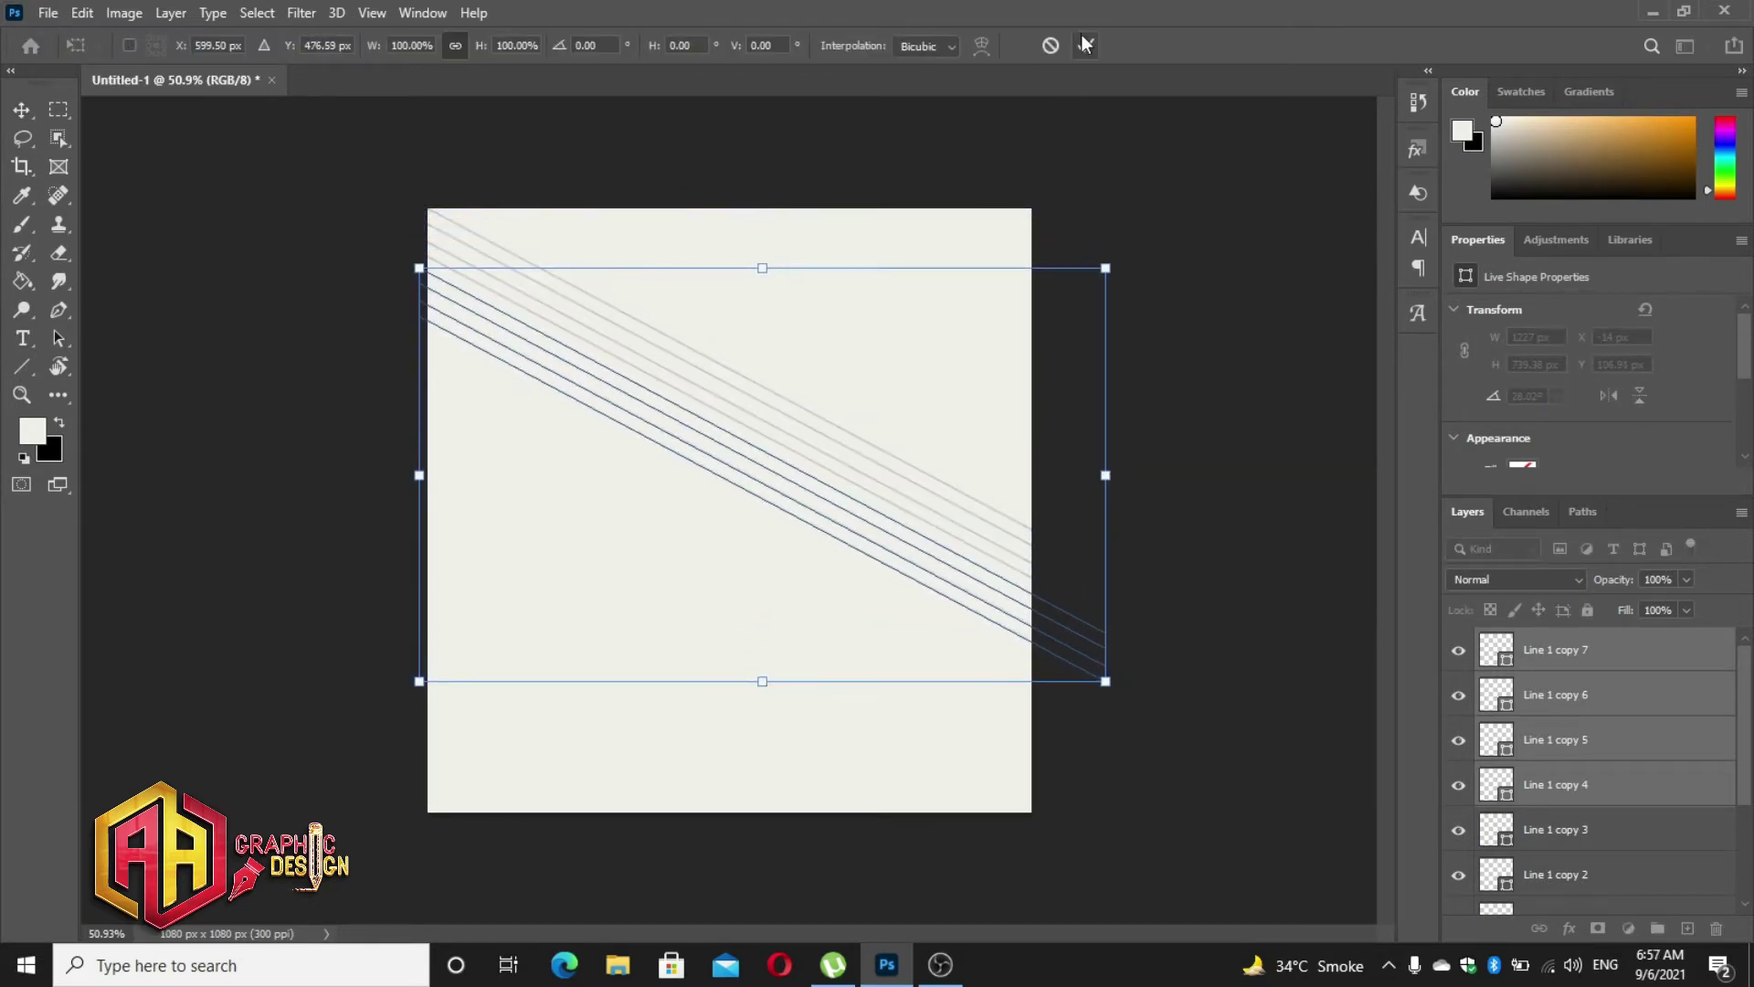
click(1085, 46)
- Duplicate the selected line copies and move them below the existing stripes
scroll(1551, 775, down, 2)
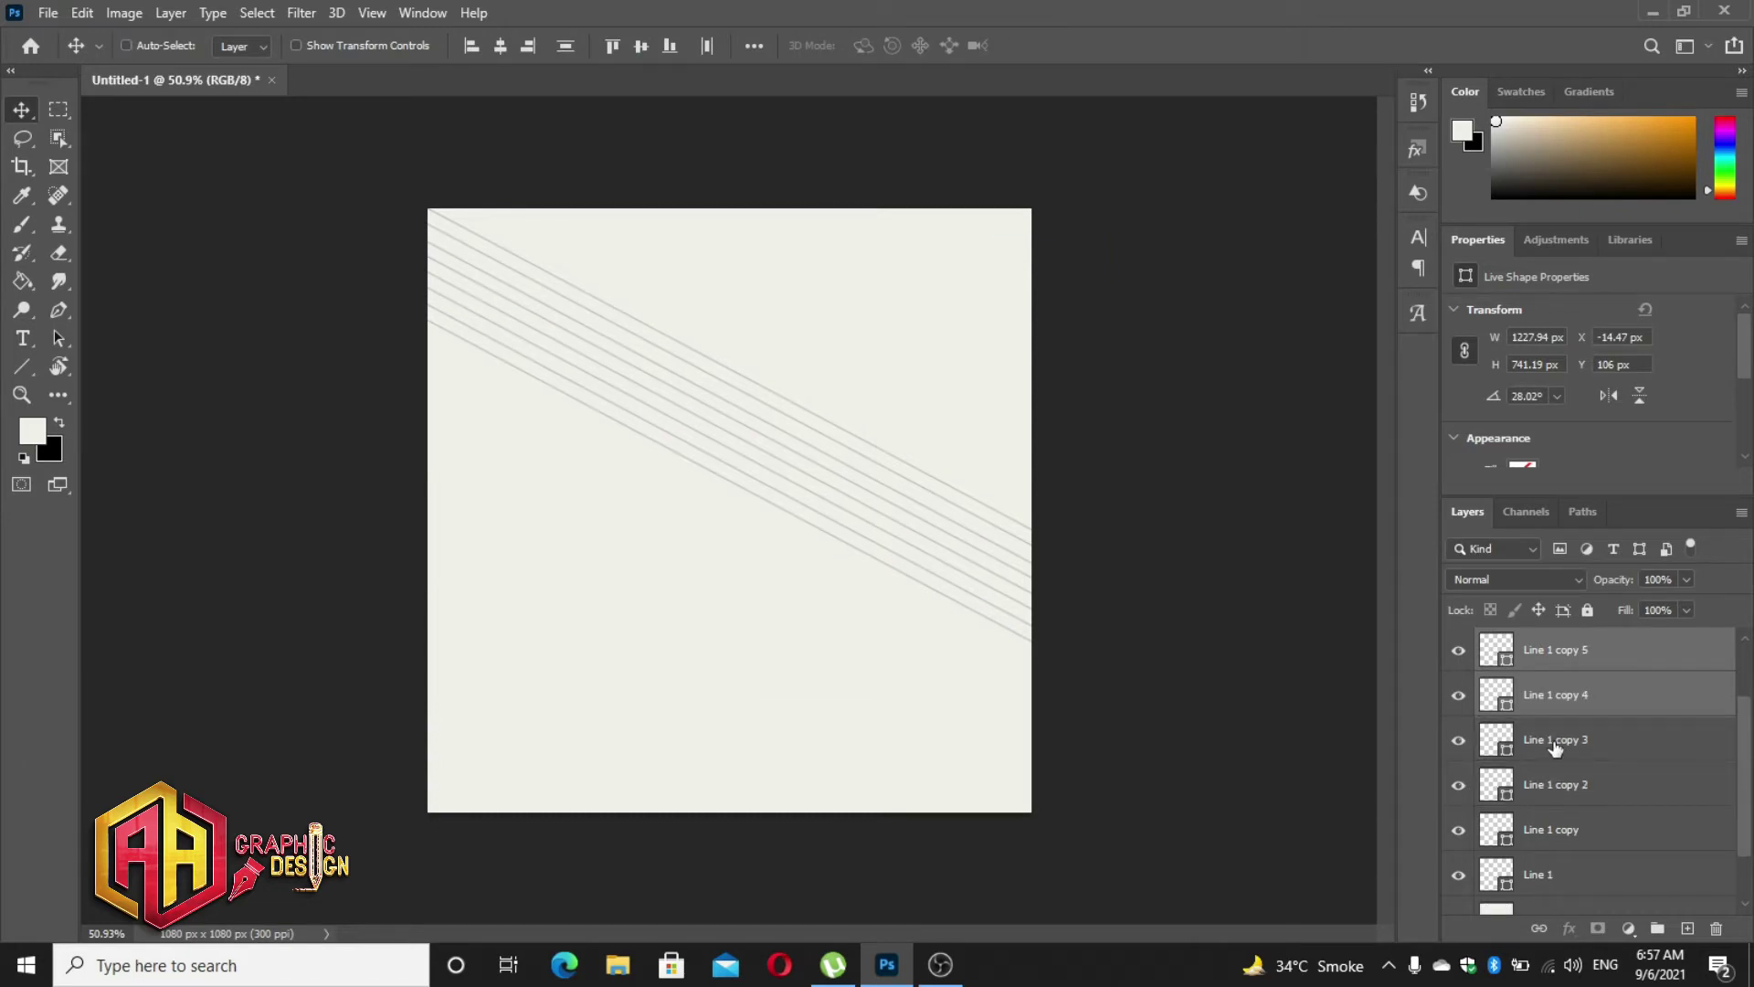
shift+click(1556, 747)
shift+click(1559, 788)
shift+click(1564, 834)
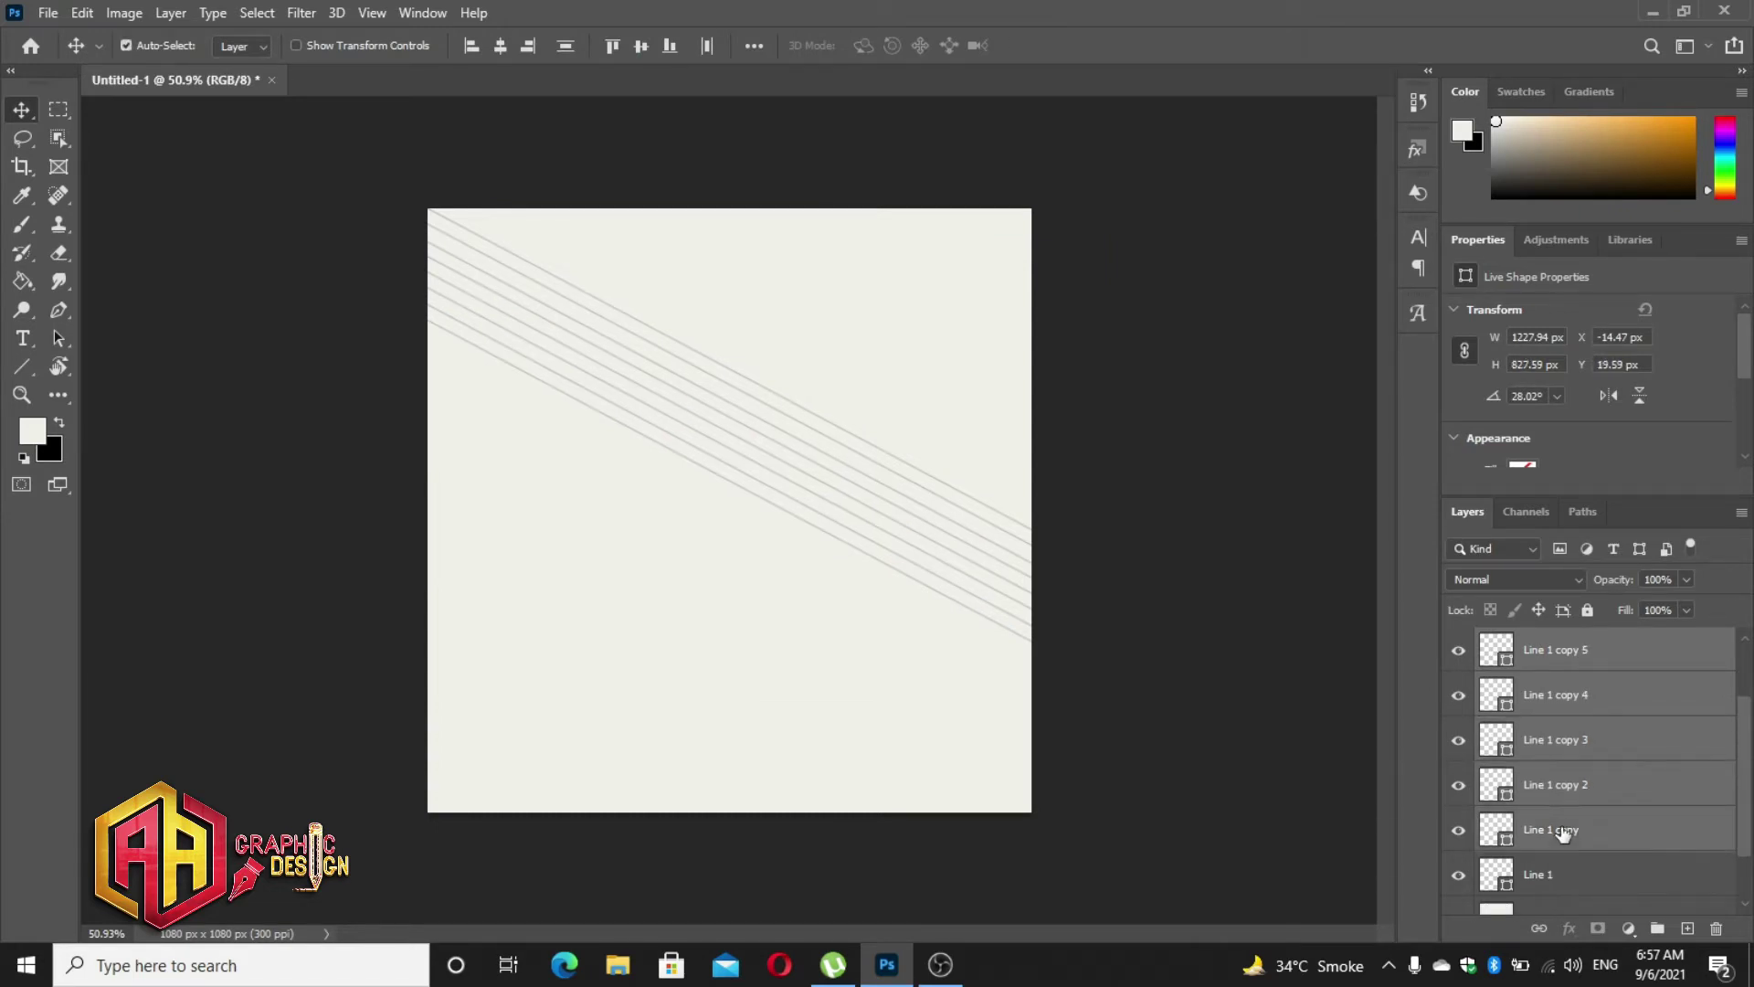
right_click(1562, 774)
click(1388, 134)
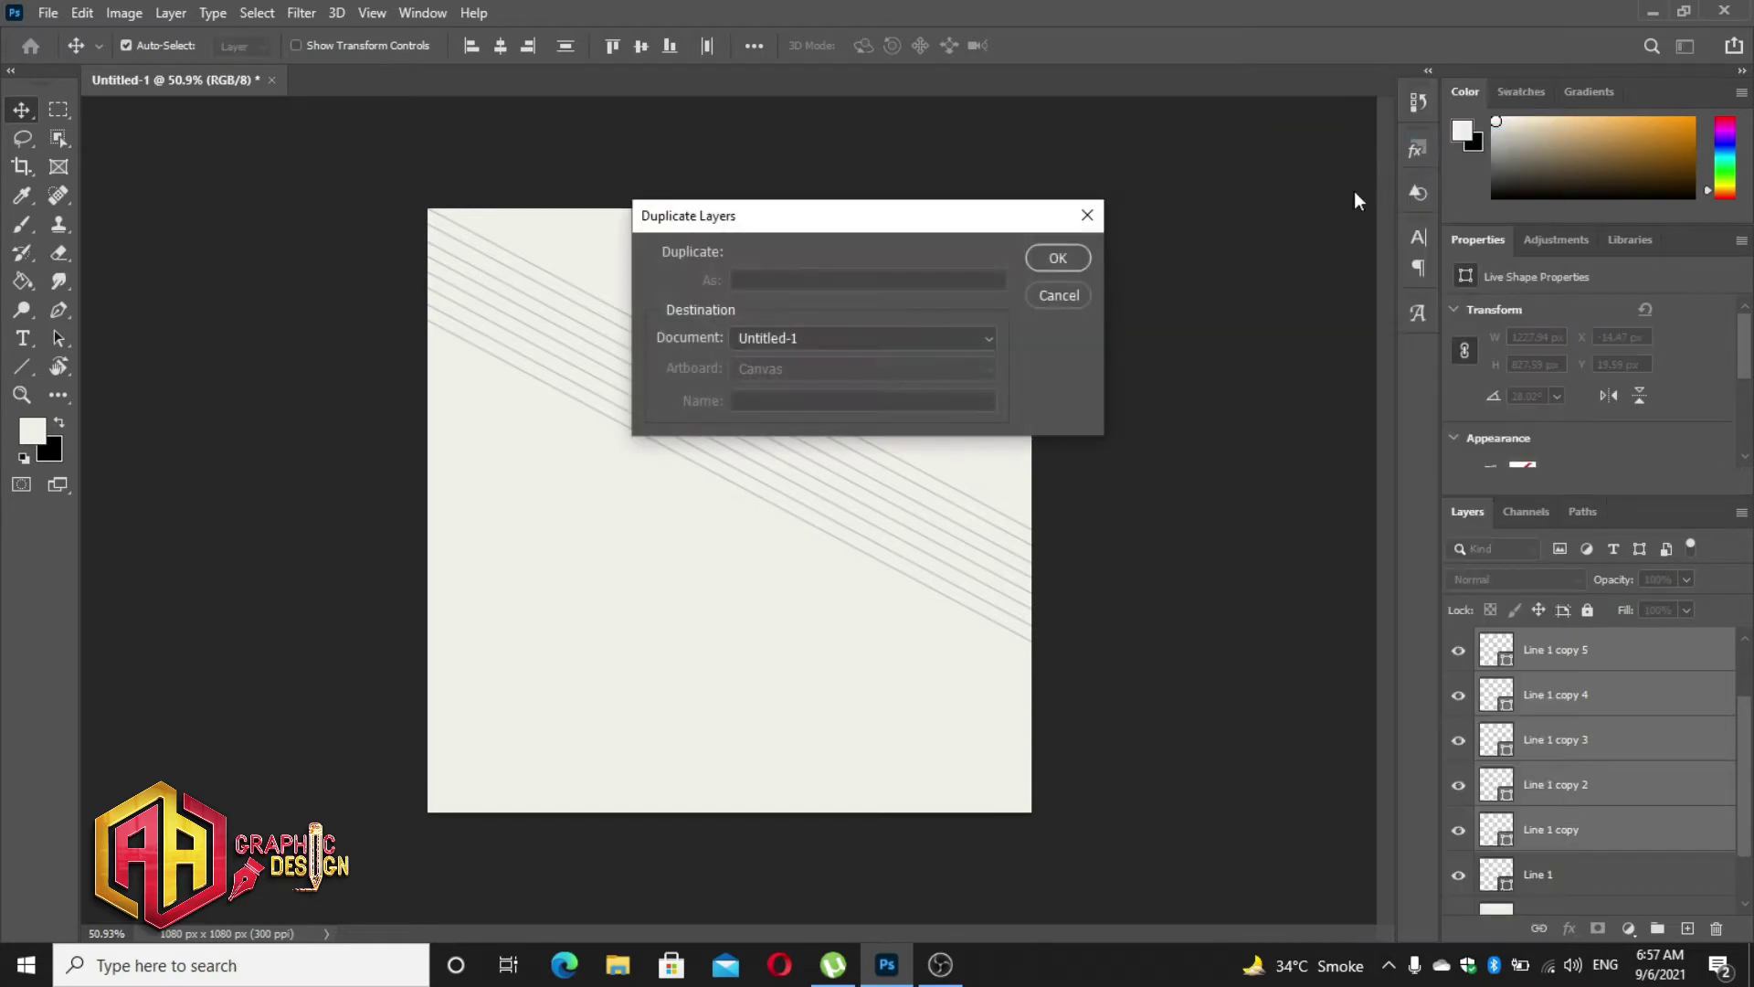
click(1058, 258)
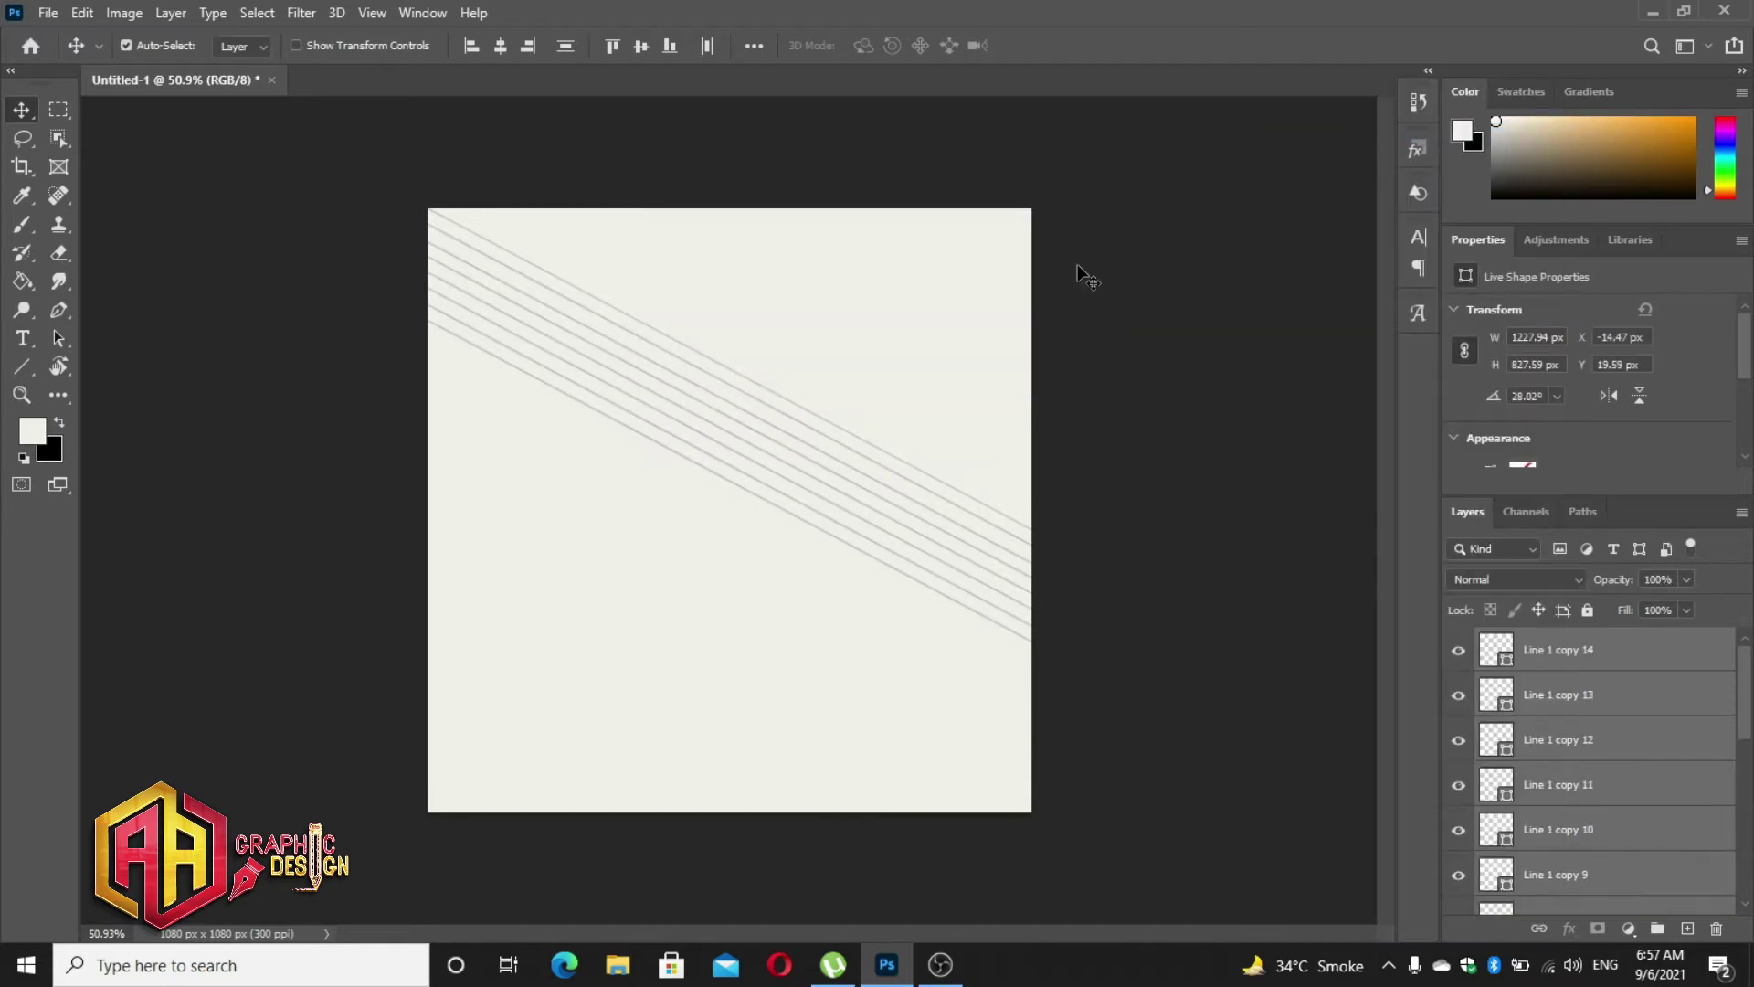
key(ctrl+t)
drag(839, 462, 830, 530)
key(shift+Down)
key(shift+Down)
key(shift+Down)
key(shift+Down)
key(shift+Down)
key(shift+Down)
key(shift+Down)
key(shift+Down)
key(shift+Down)
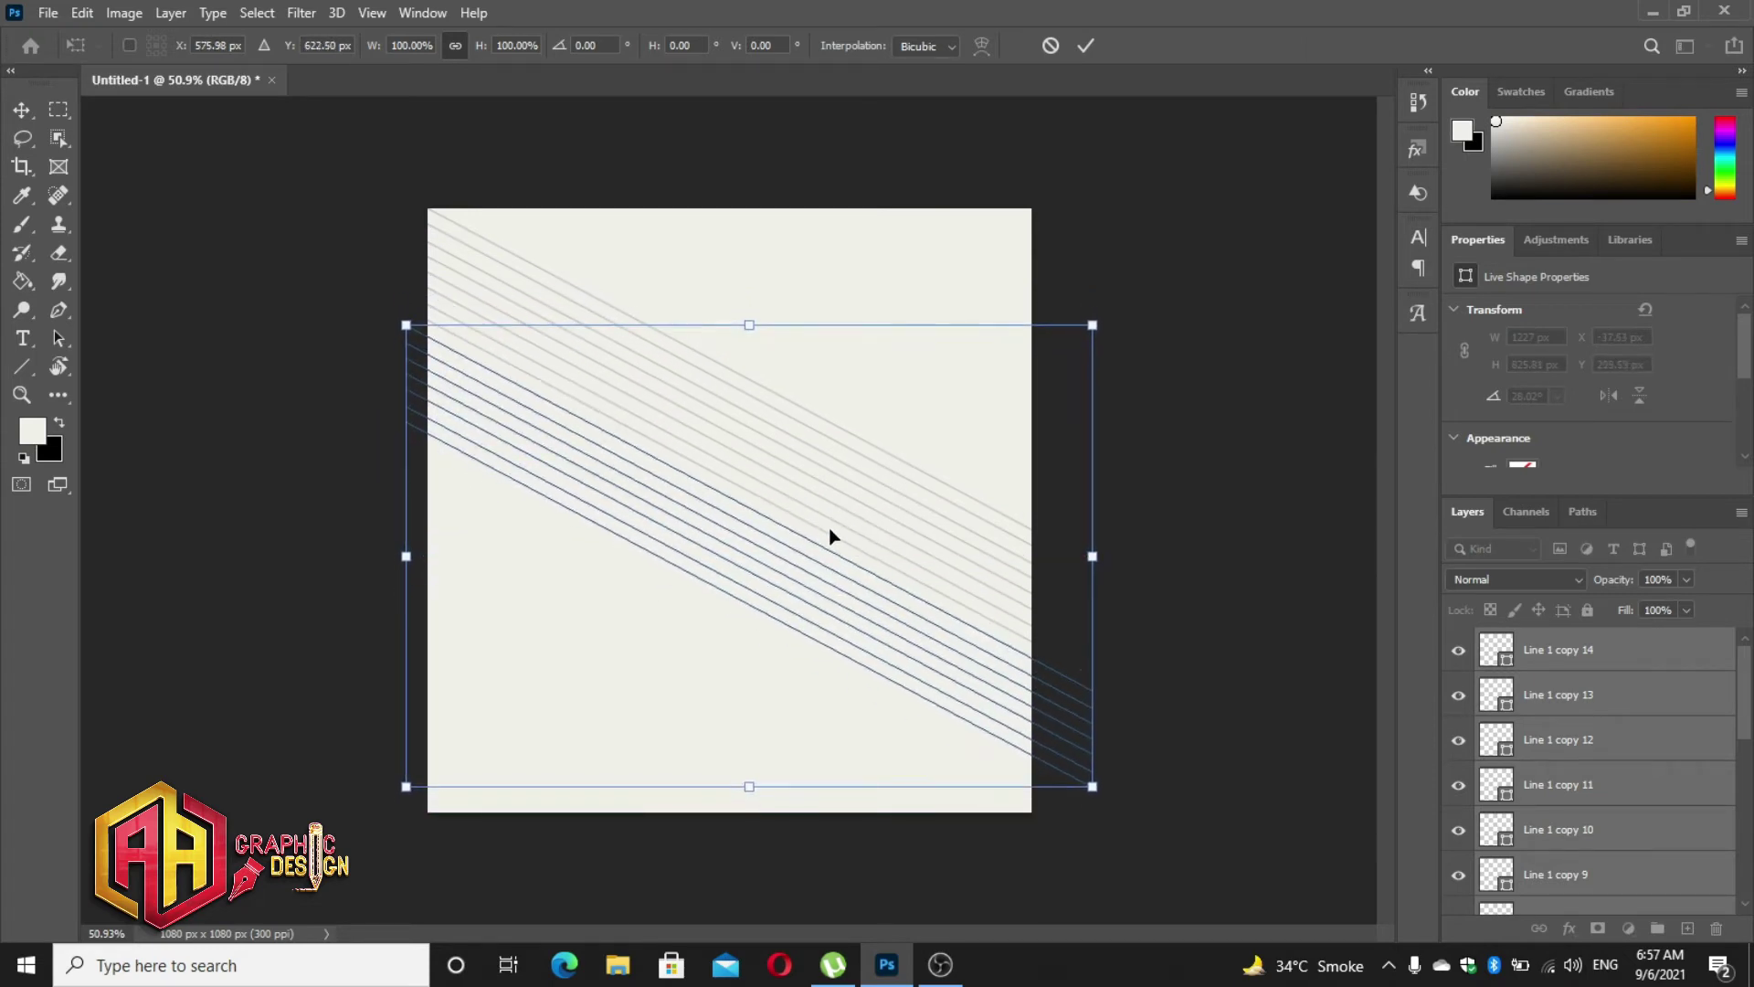
click(1083, 45)
- Duplicate a larger set of line copies and move them lower down the canvas
scroll(1509, 733, down, 3)
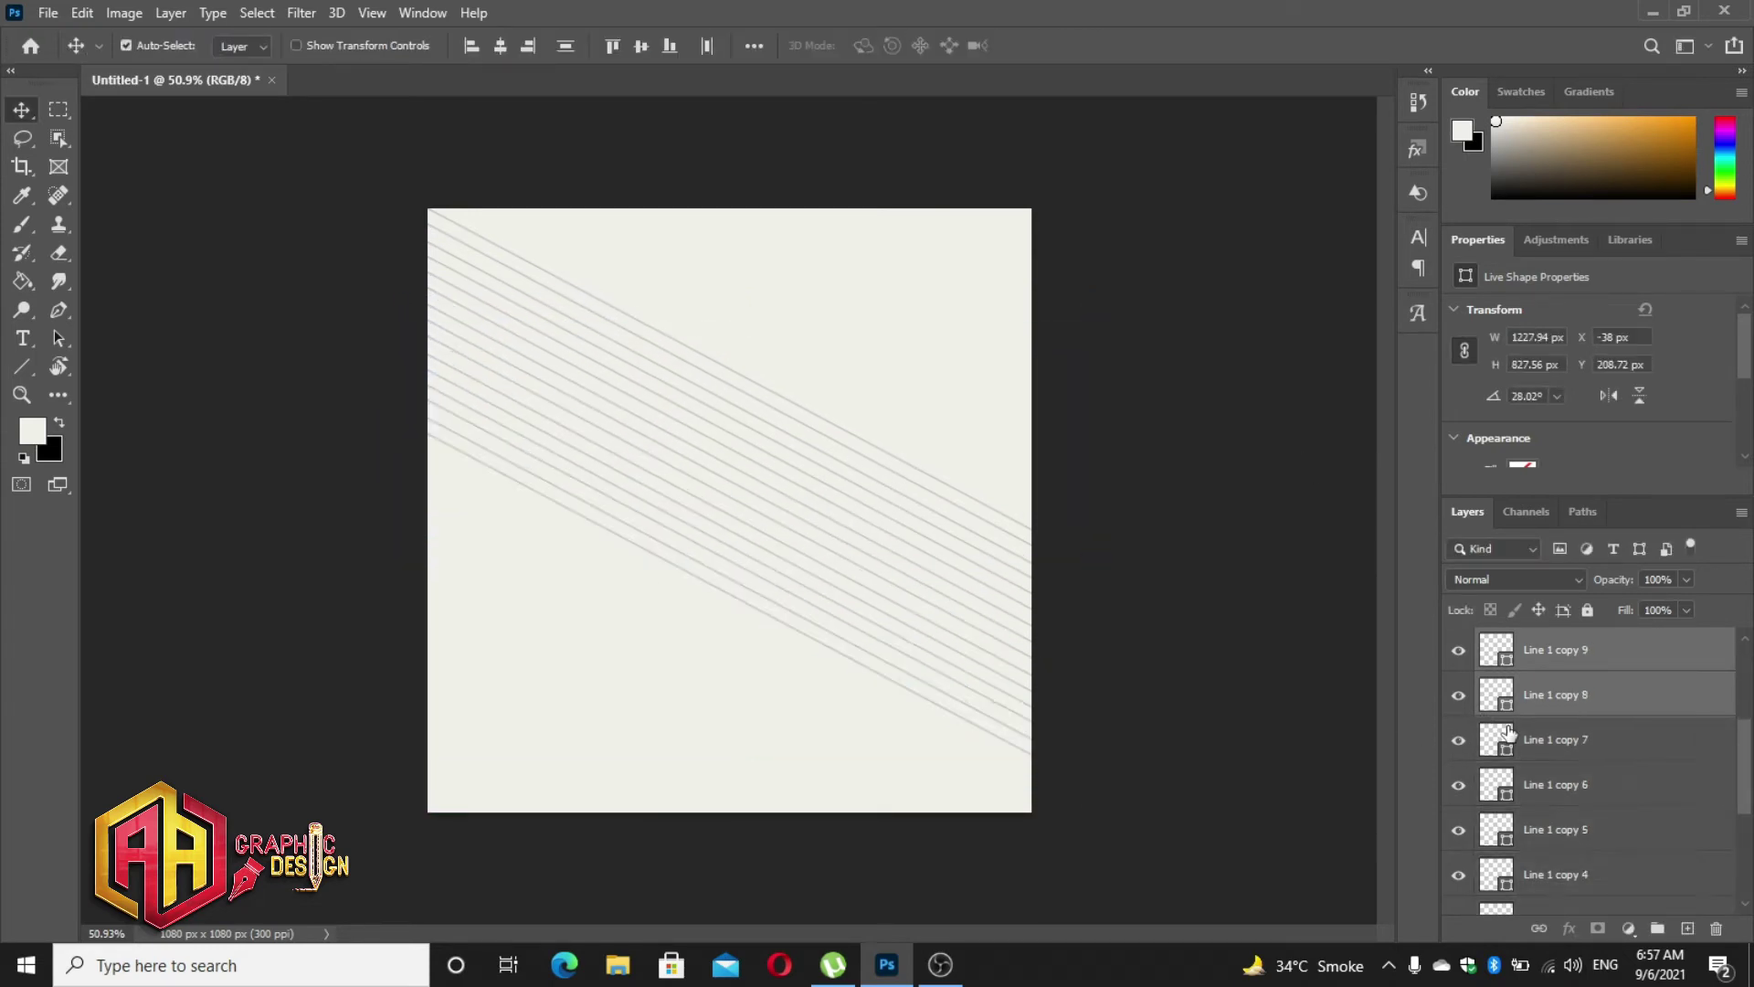
shift+click(1562, 743)
shift+click(1562, 786)
shift+click(1564, 832)
shift+click(1565, 875)
scroll(1642, 652, up, 3)
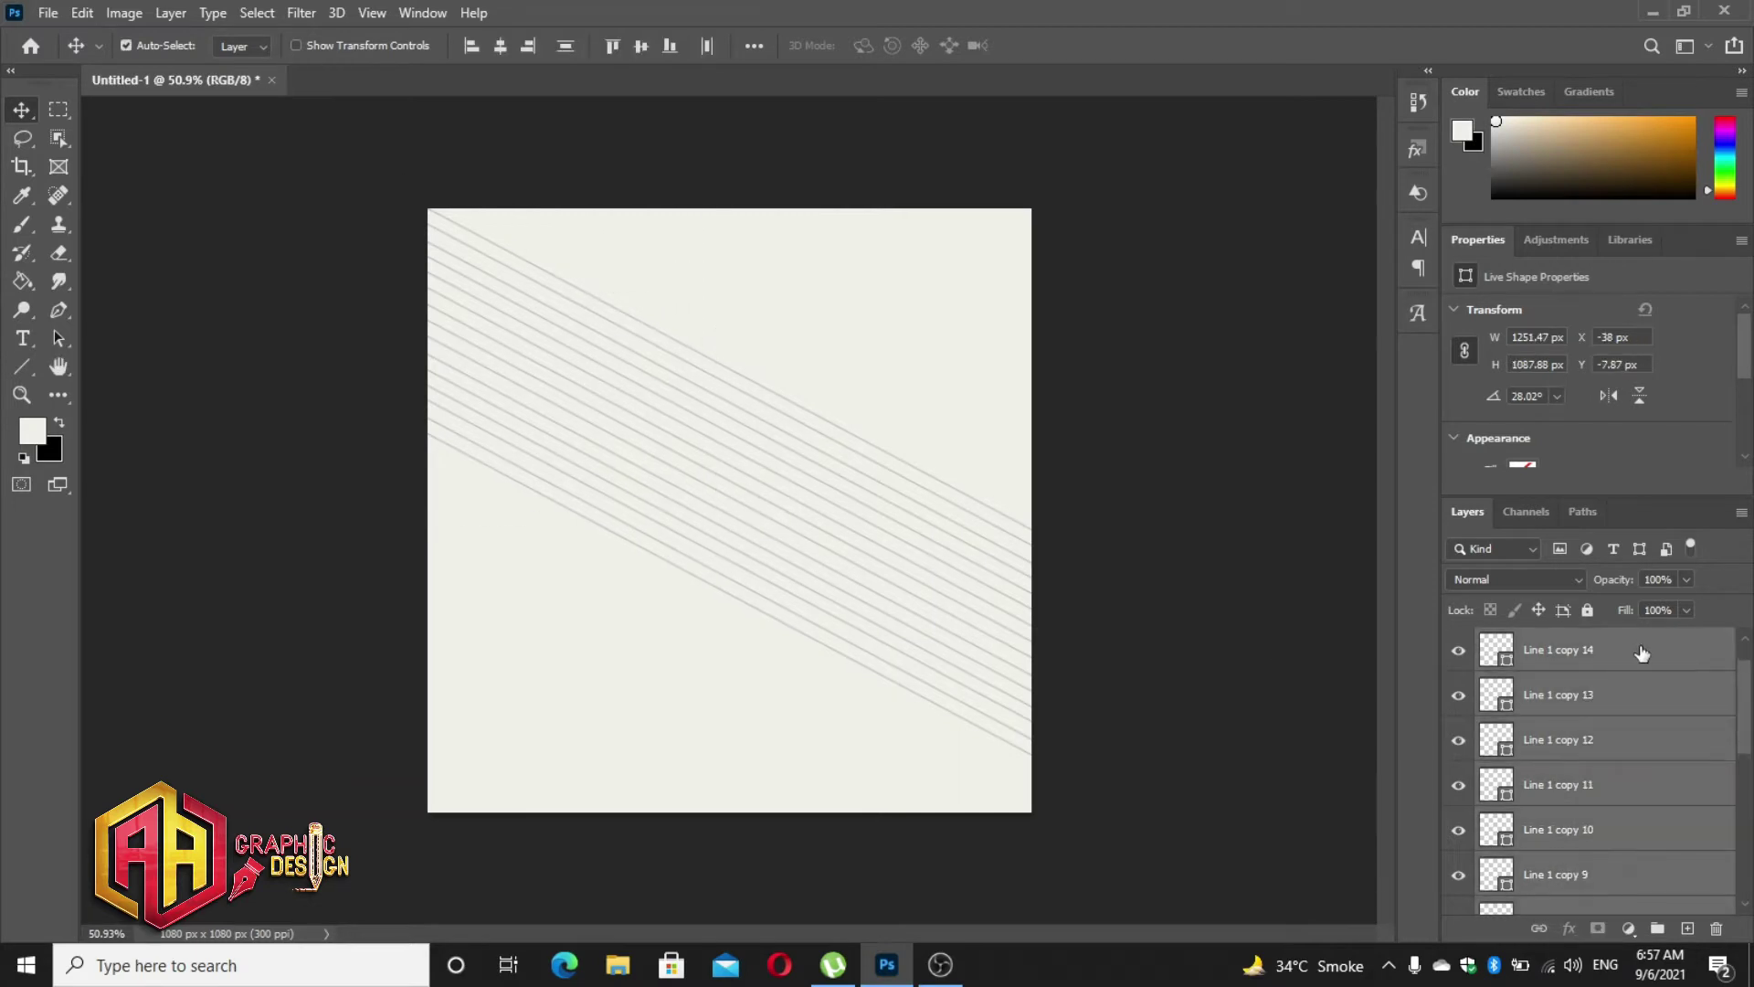
right_click(1570, 822)
click(1325, 125)
key(Return)
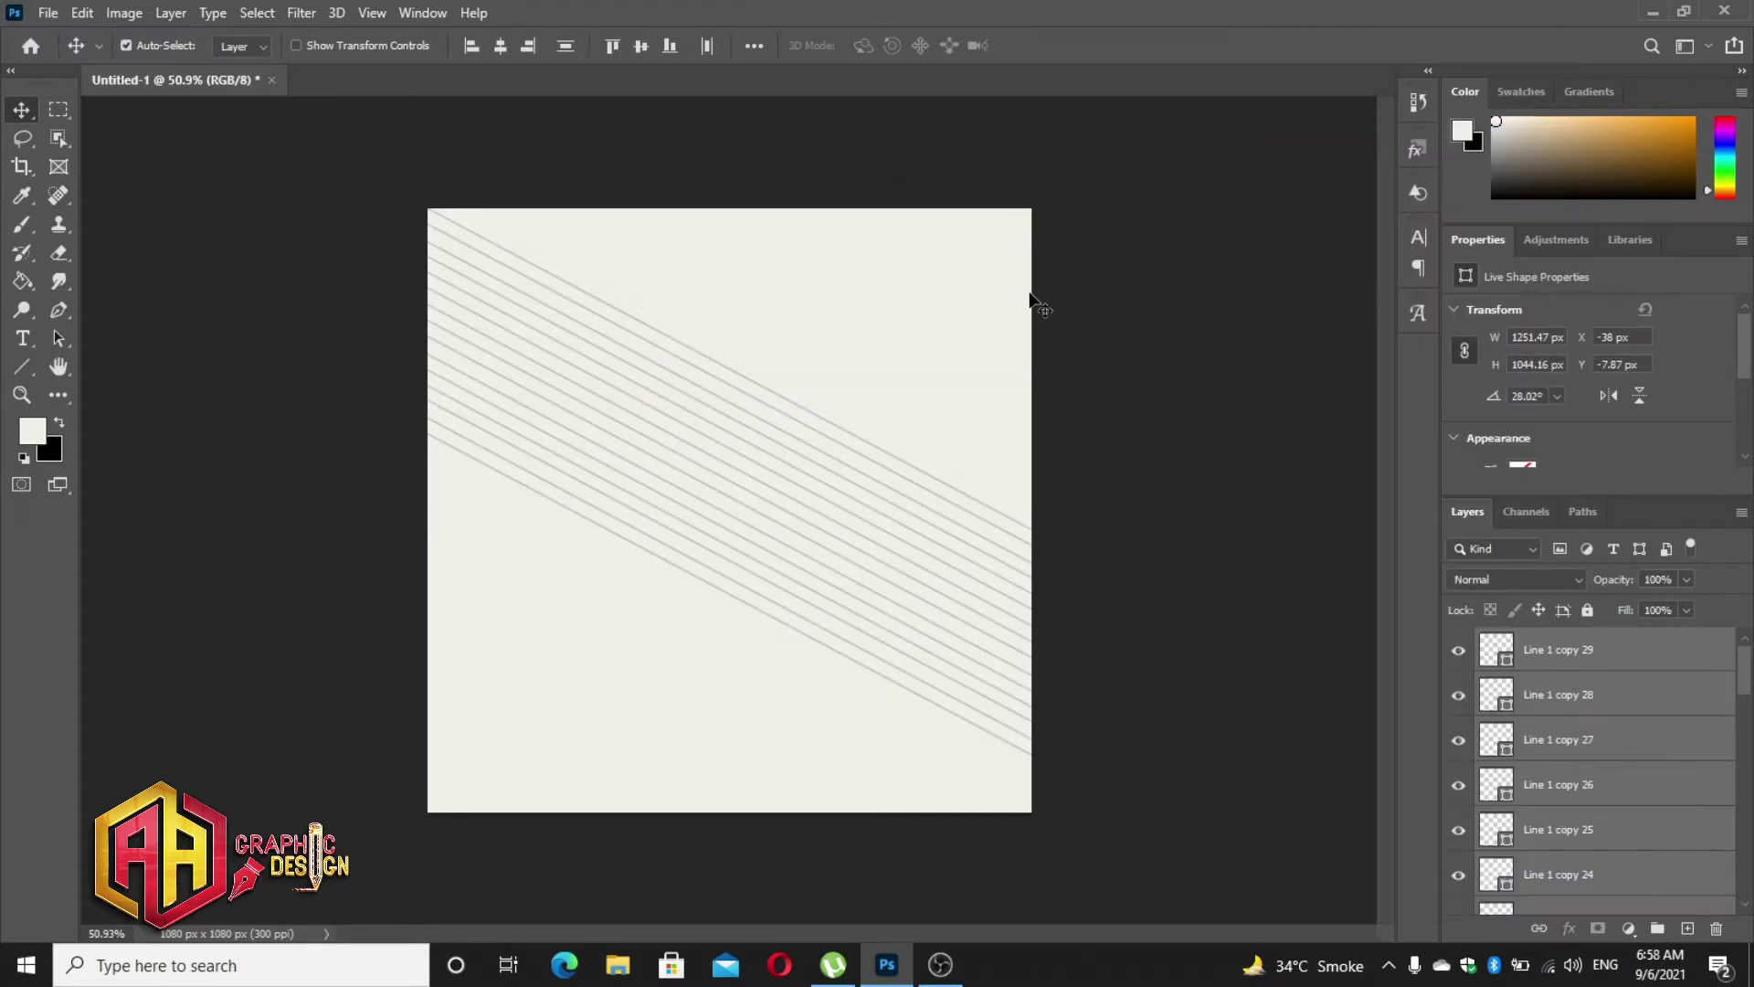
key(ctrl+t)
drag(857, 482, 827, 708)
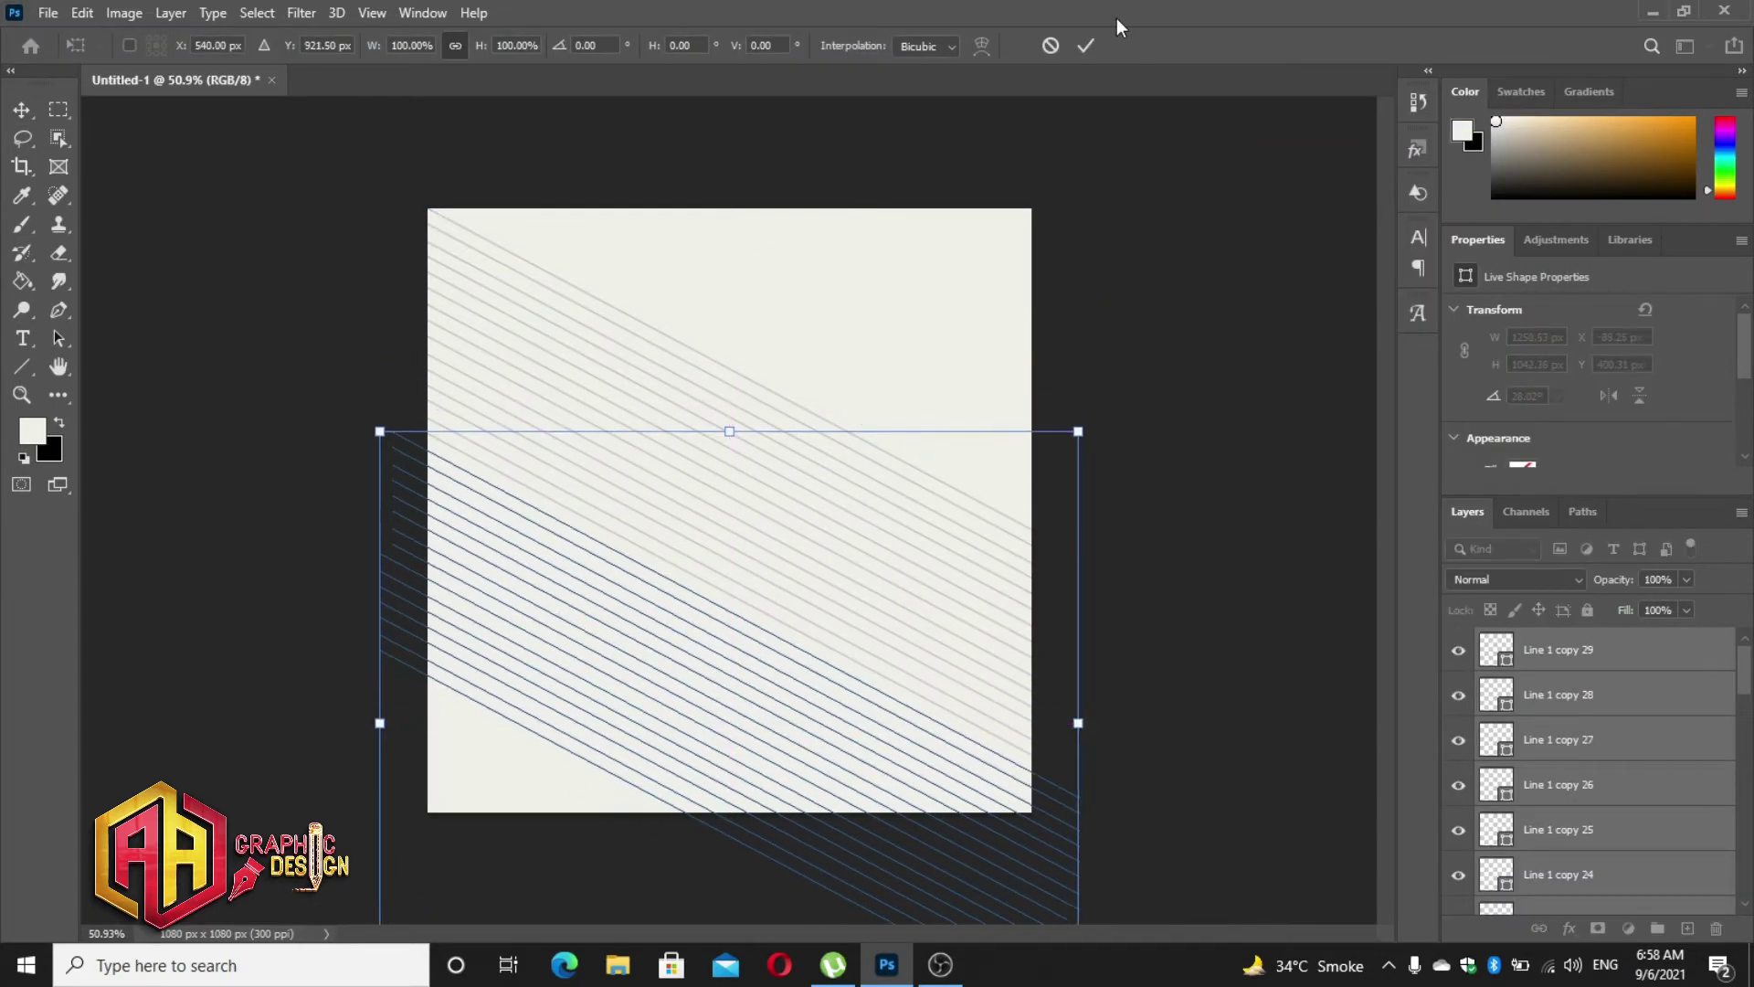
click(1086, 46)
- Duplicate the lines again and move the copies down and to the left
key(ctrl+t)
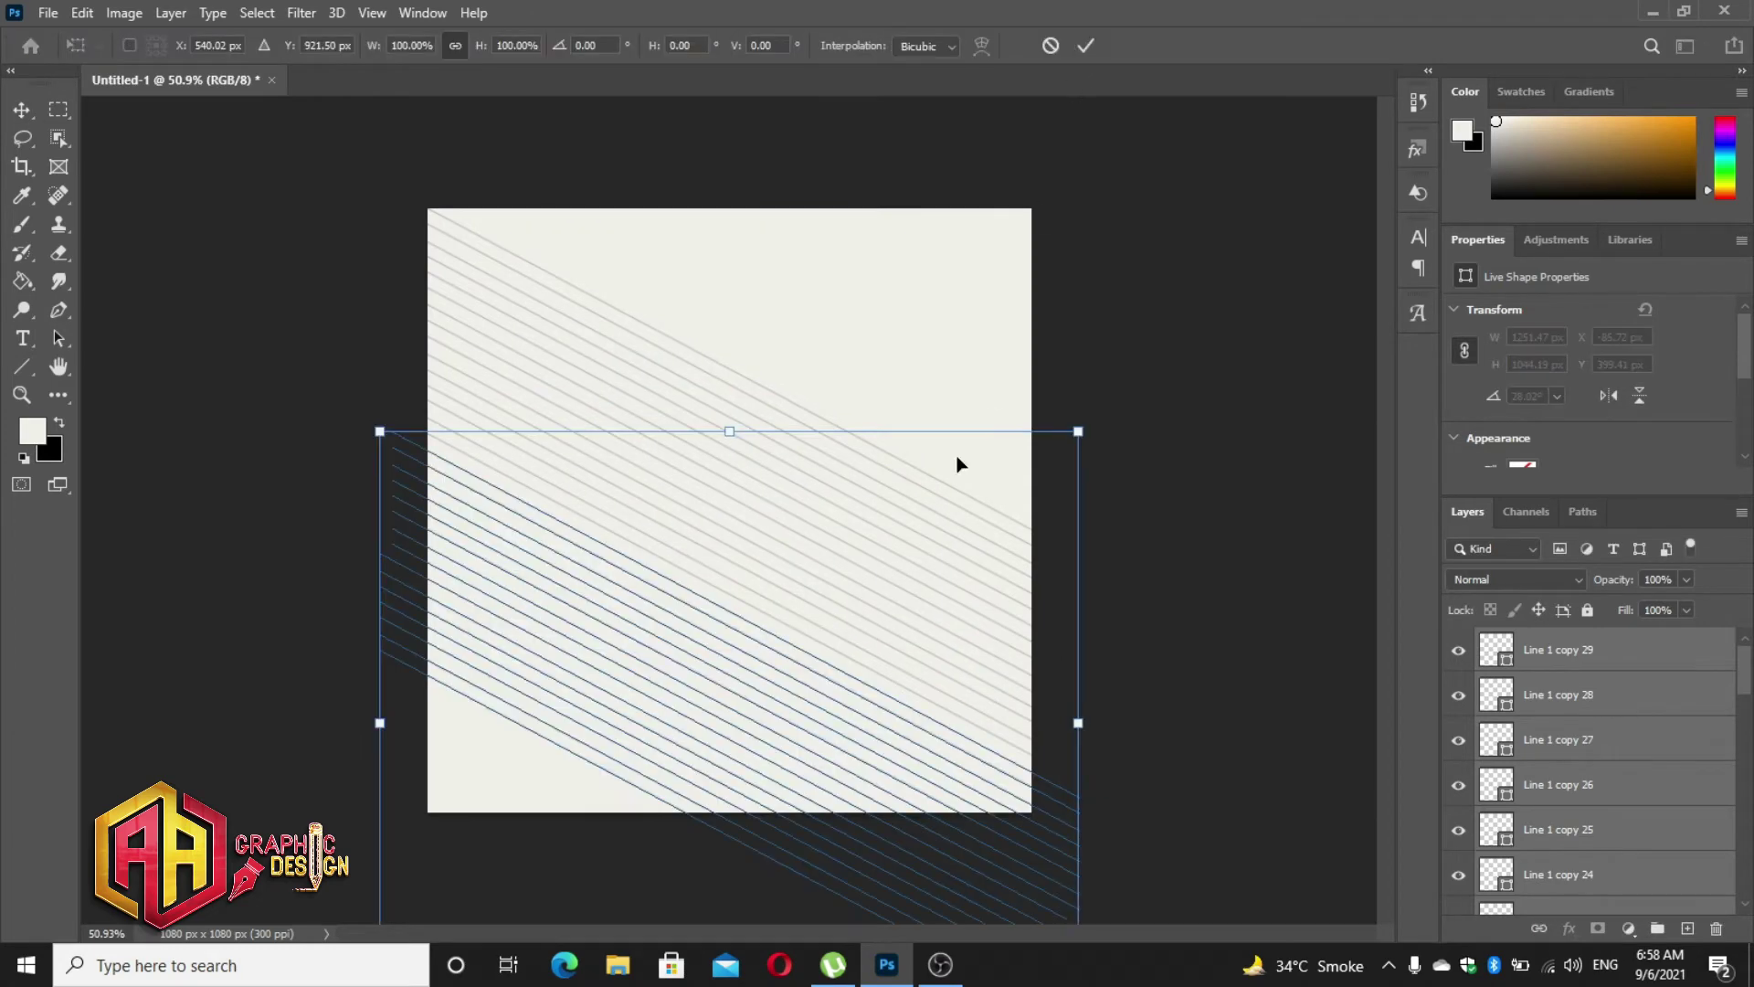
click(1086, 46)
right_click(1585, 804)
click(1325, 149)
key(Return)
key(ctrl+t)
drag(704, 716, 527, 868)
click(1085, 46)
- Duplicate the lines once more and move the copies up over the canvas top
right_click(1634, 770)
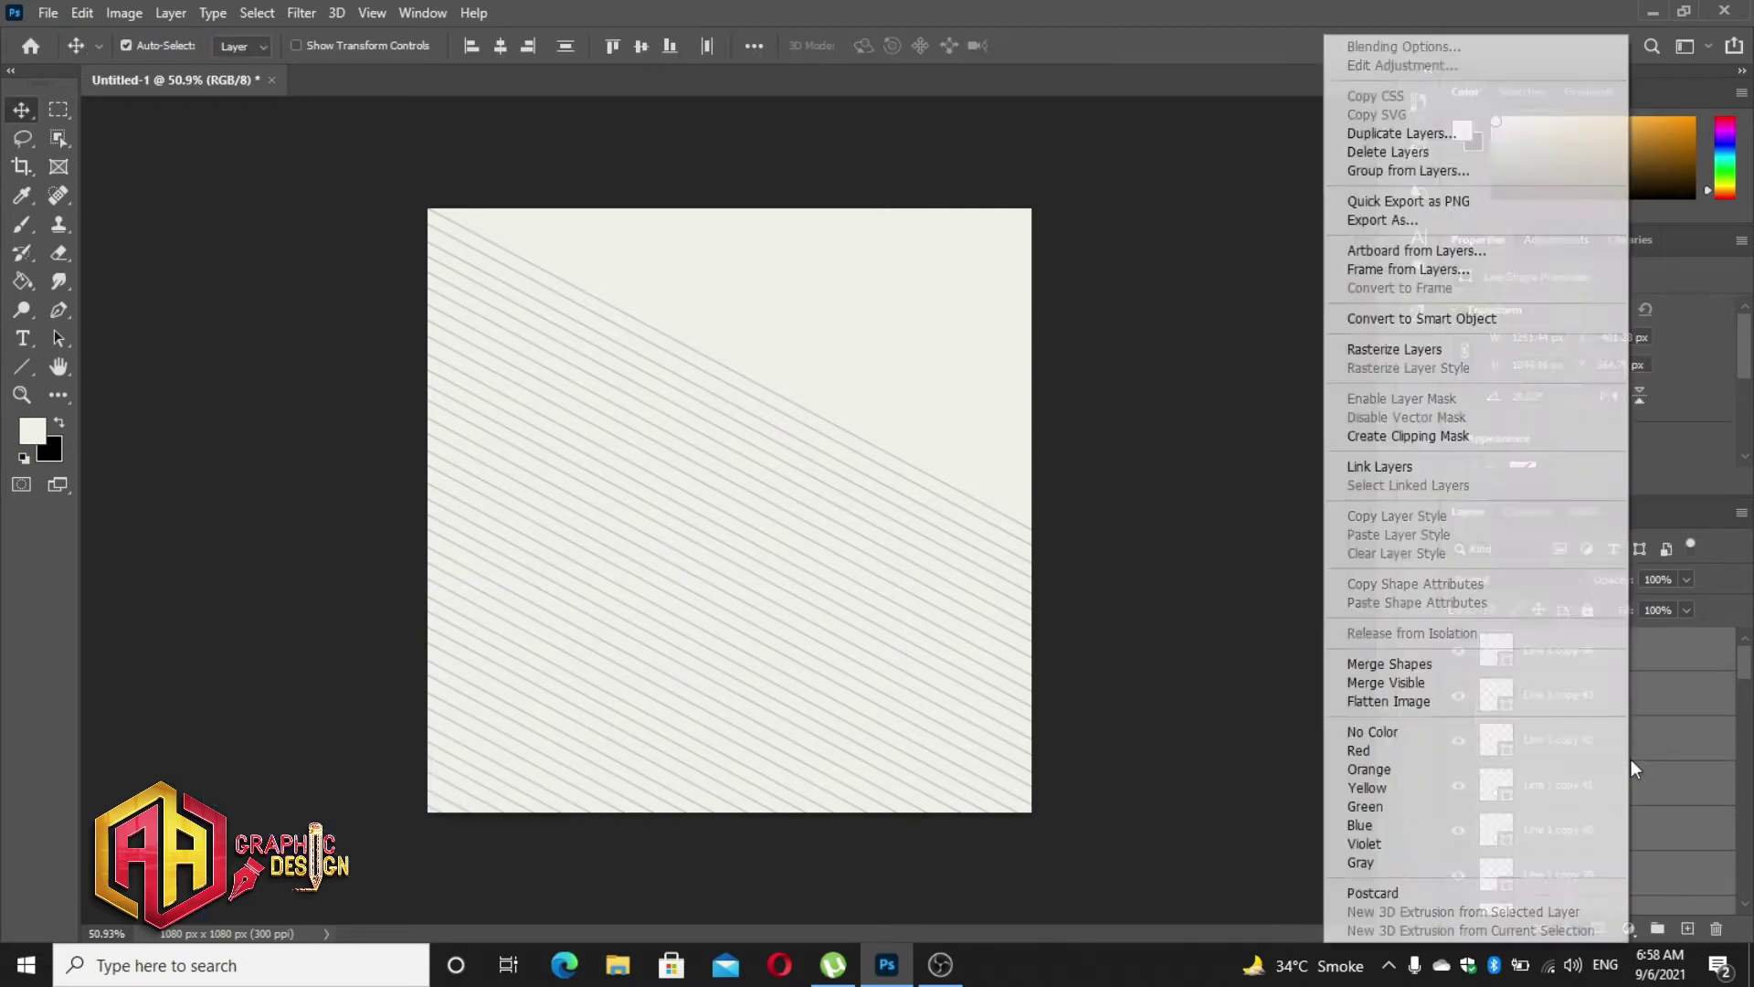
click(1401, 132)
key(Return)
key(ctrl+t)
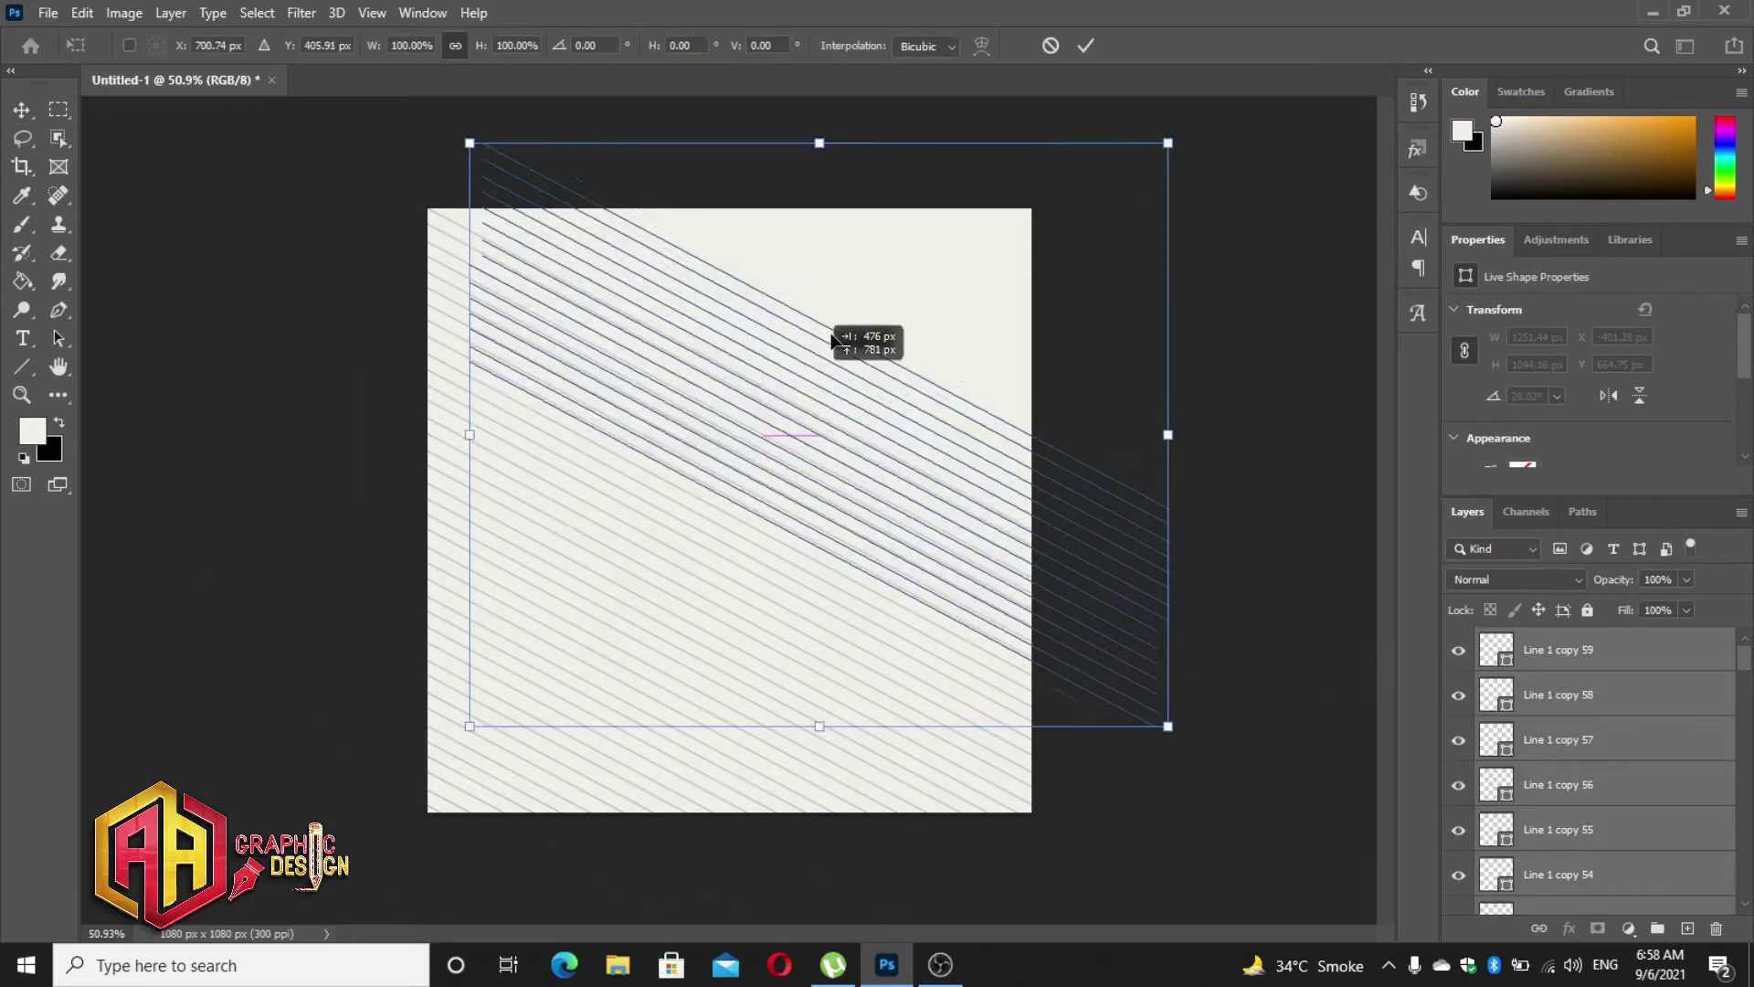
mouse_move(842, 344)
mouse_down()
mouse_move(804, 245)
mouse_move(839, 329)
mouse_up()
click(1085, 46)
- Duplicate the lines and move the newest copies up-right to fill the top corner
right_click(1572, 782)
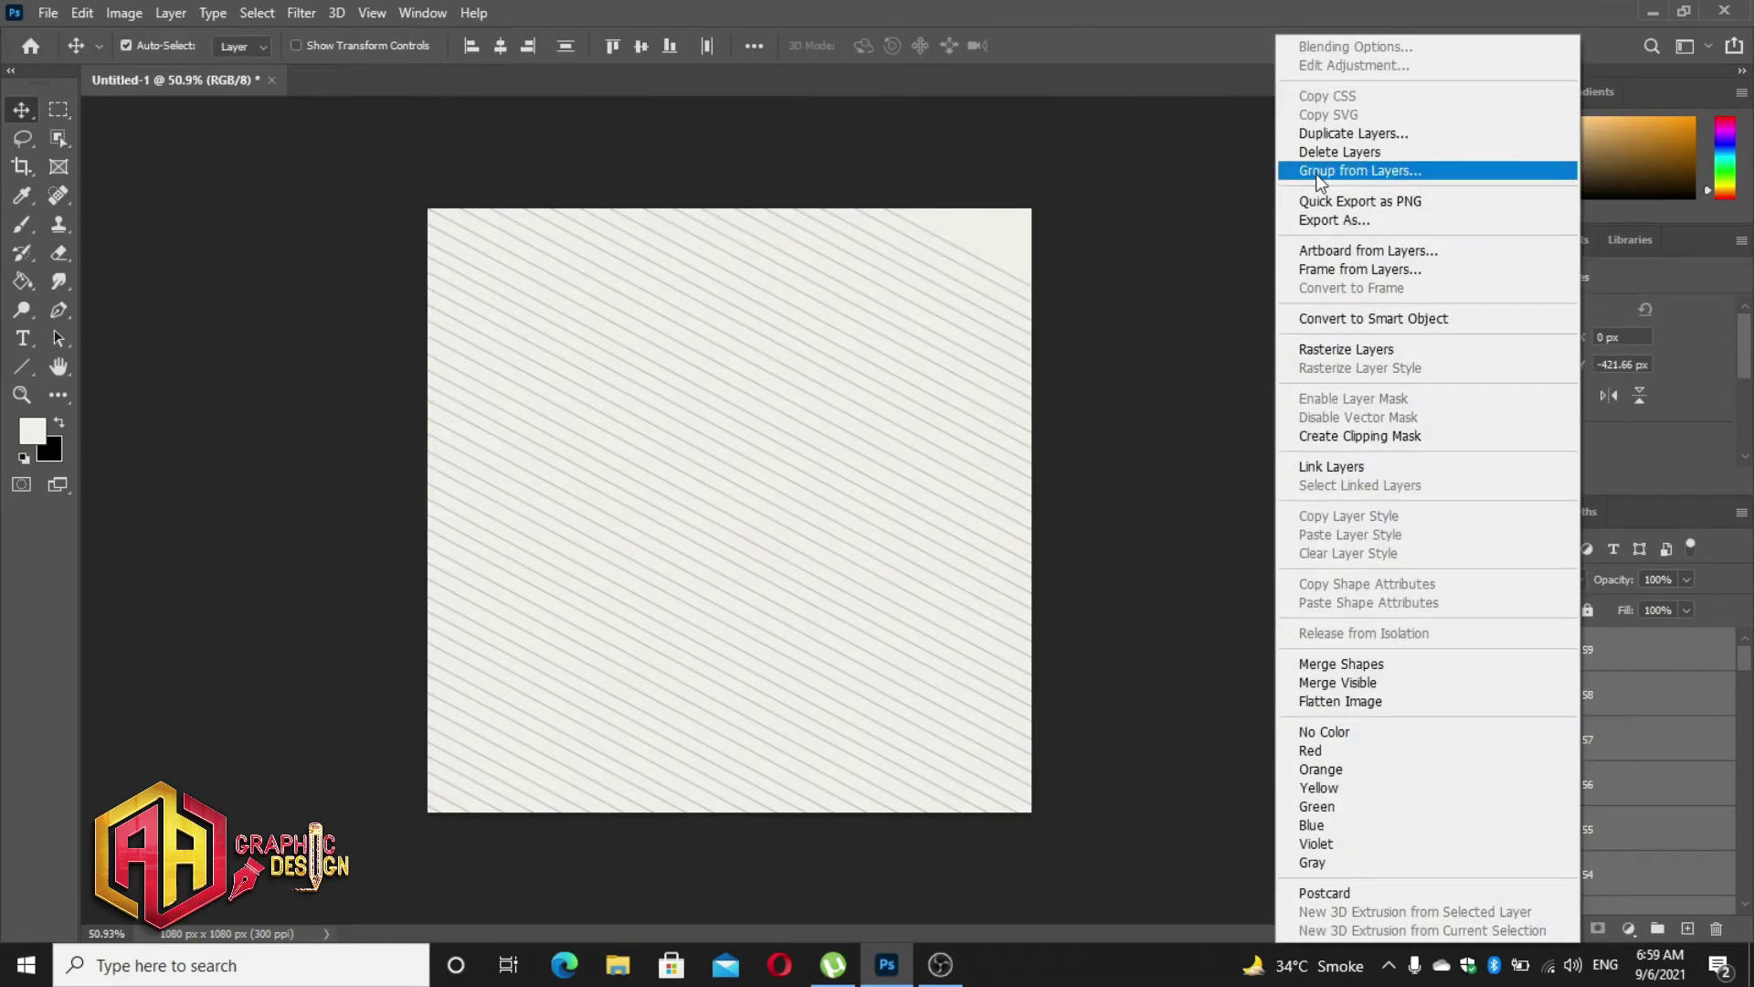
click(1401, 132)
key(Return)
key(ctrl+t)
drag(912, 381, 1022, 239)
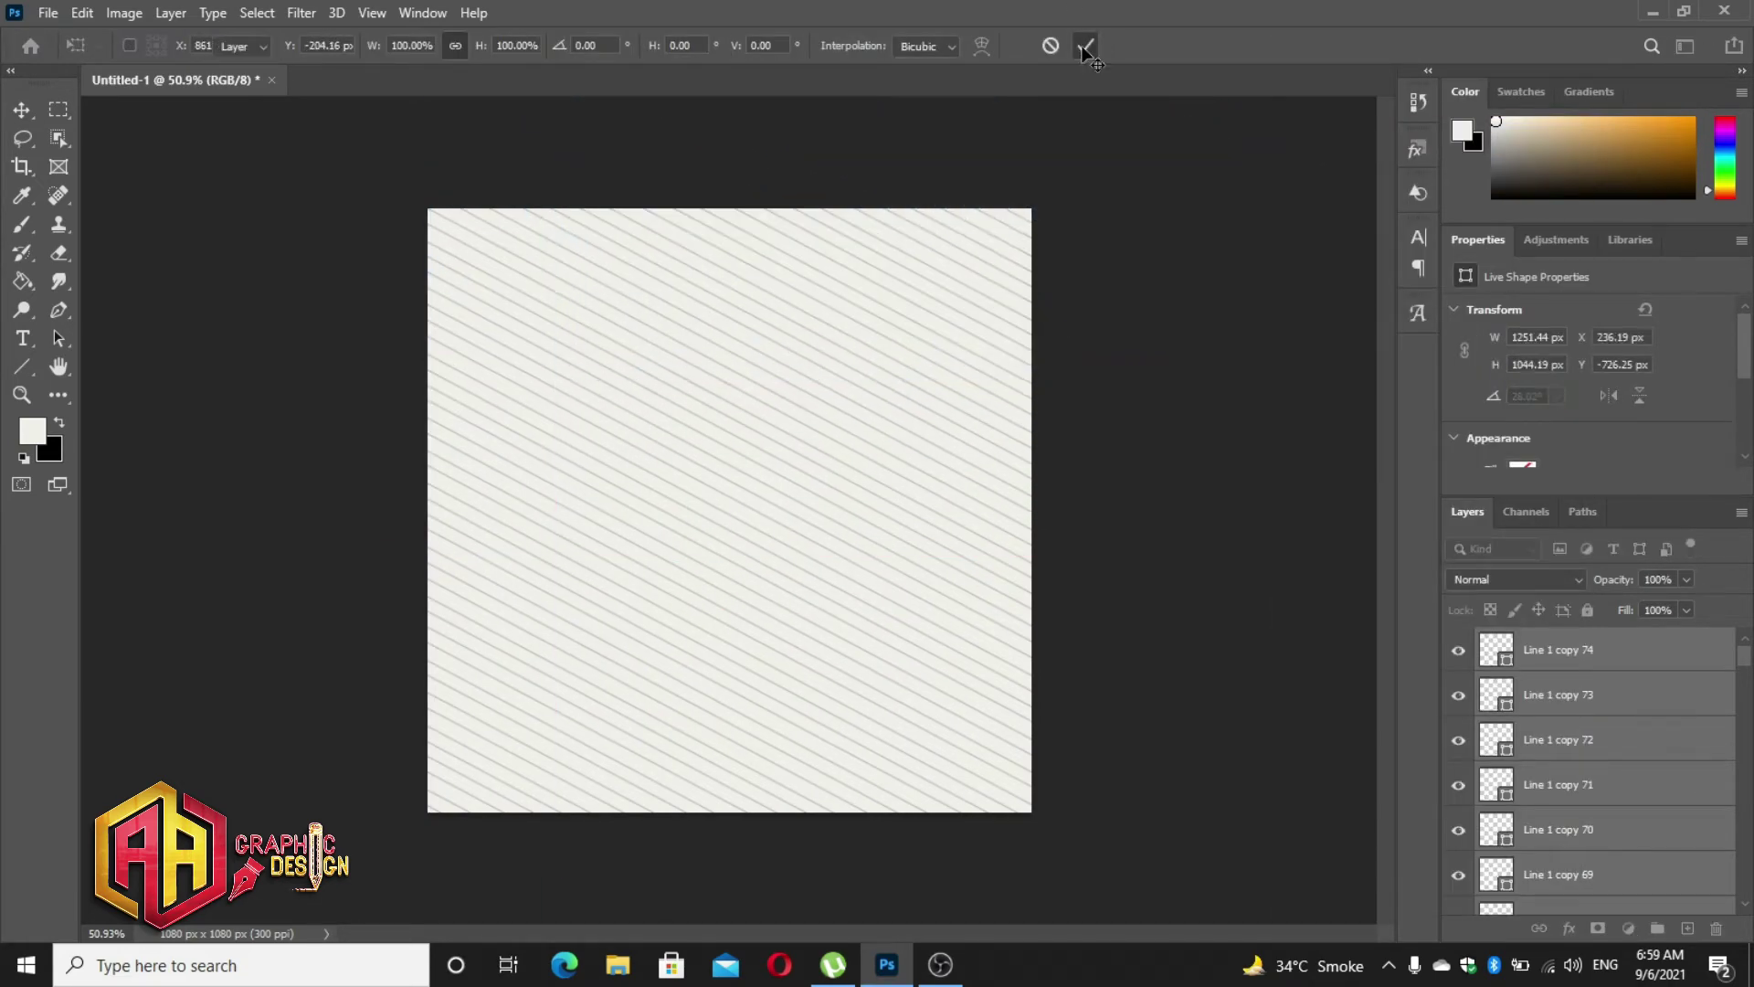
key(Return)
- Gather all the line layers into one group named LINES
scroll(1617, 781, down, 10)
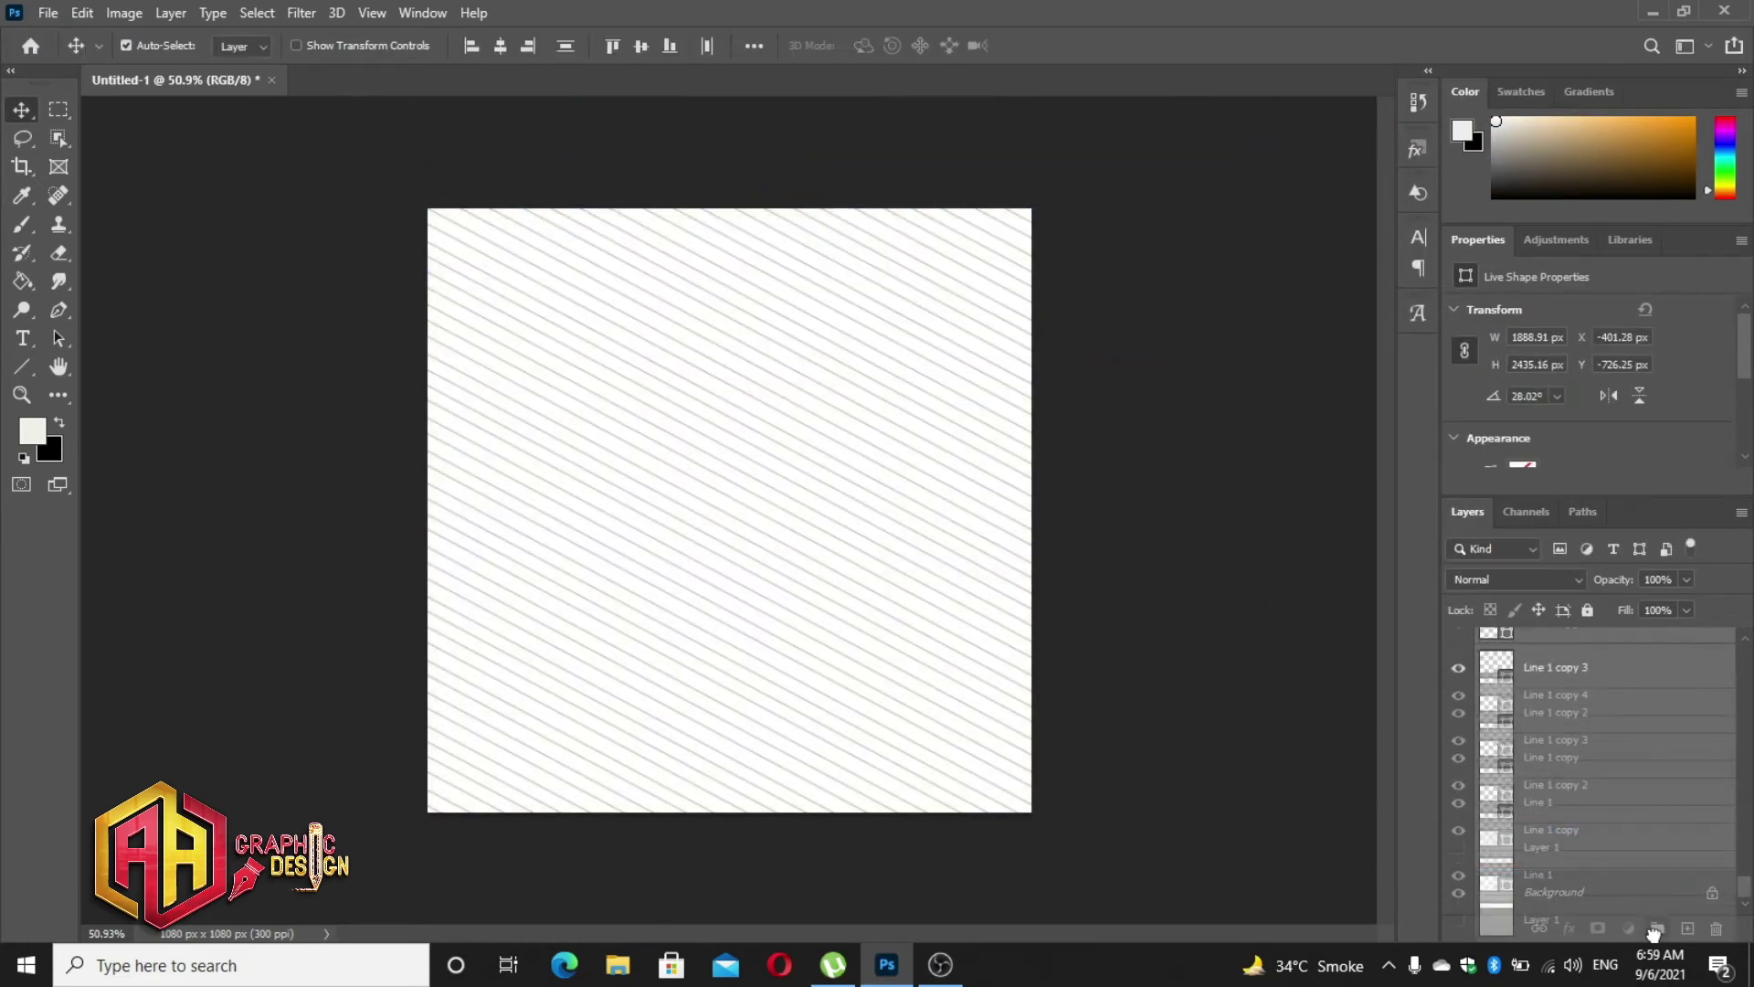
drag(1654, 933, 1657, 938)
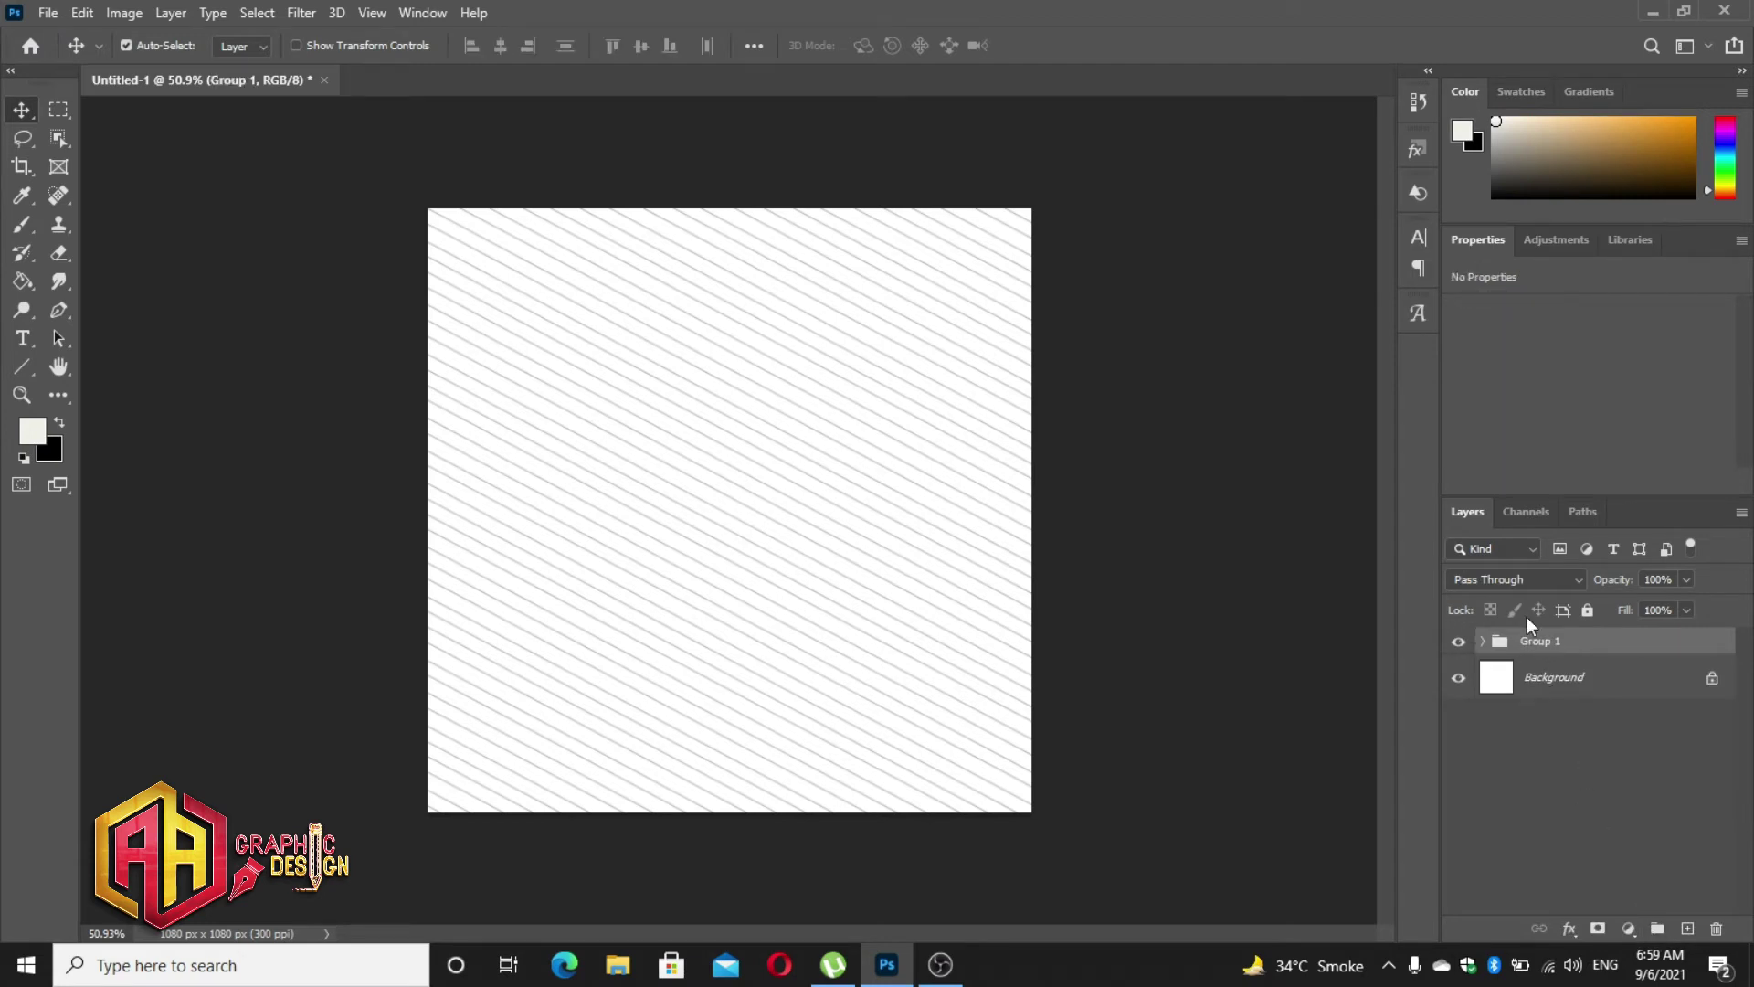
double_click(1540, 641)
text(LINES)
key(Return)
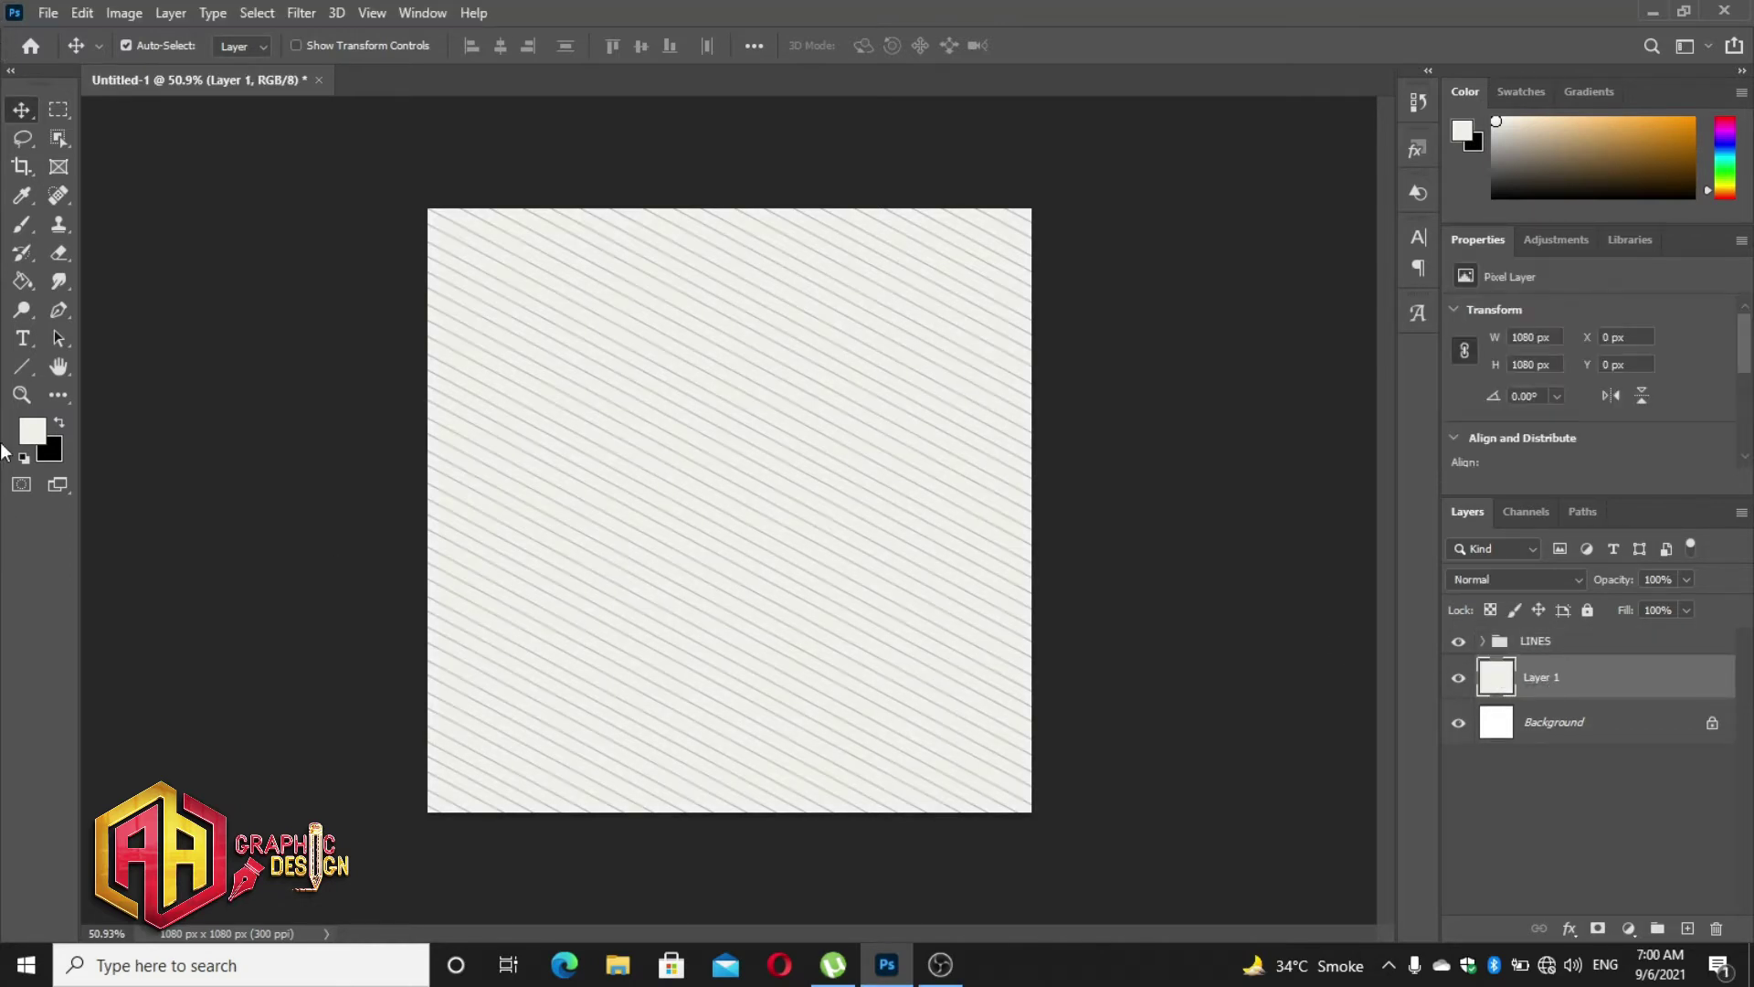
- Refill Layer 1 with the slightly darker off-white #e3e1de
click(43, 434)
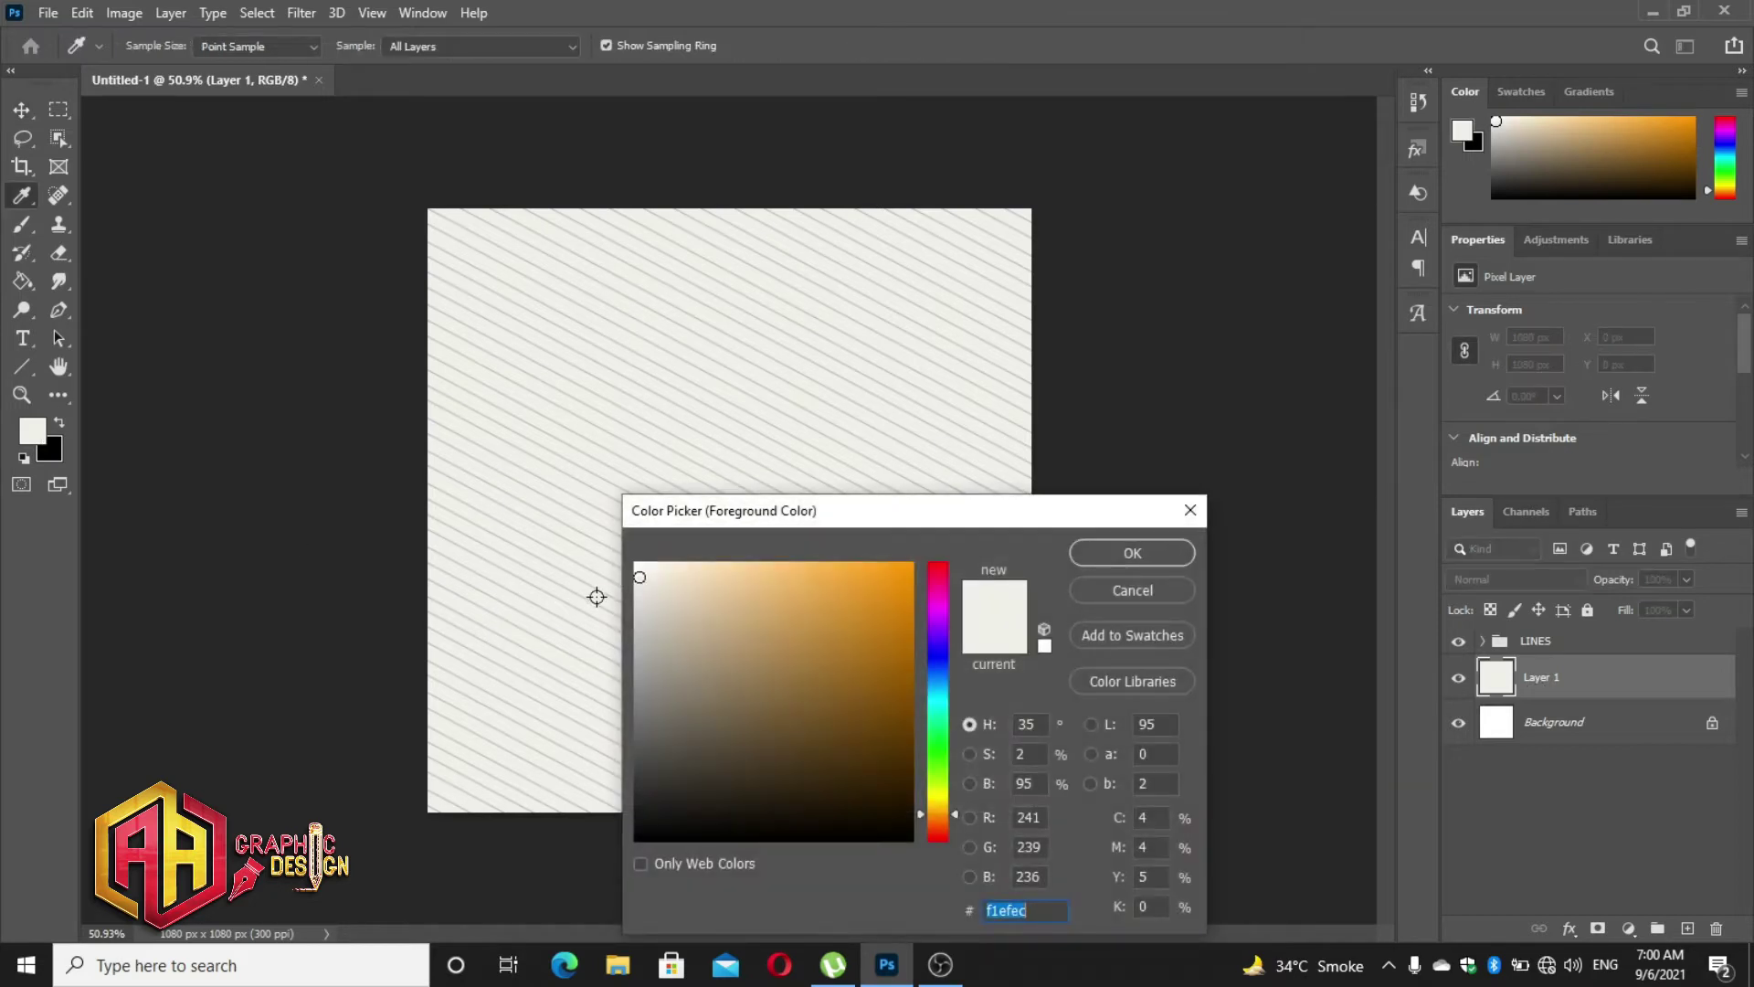
click(641, 593)
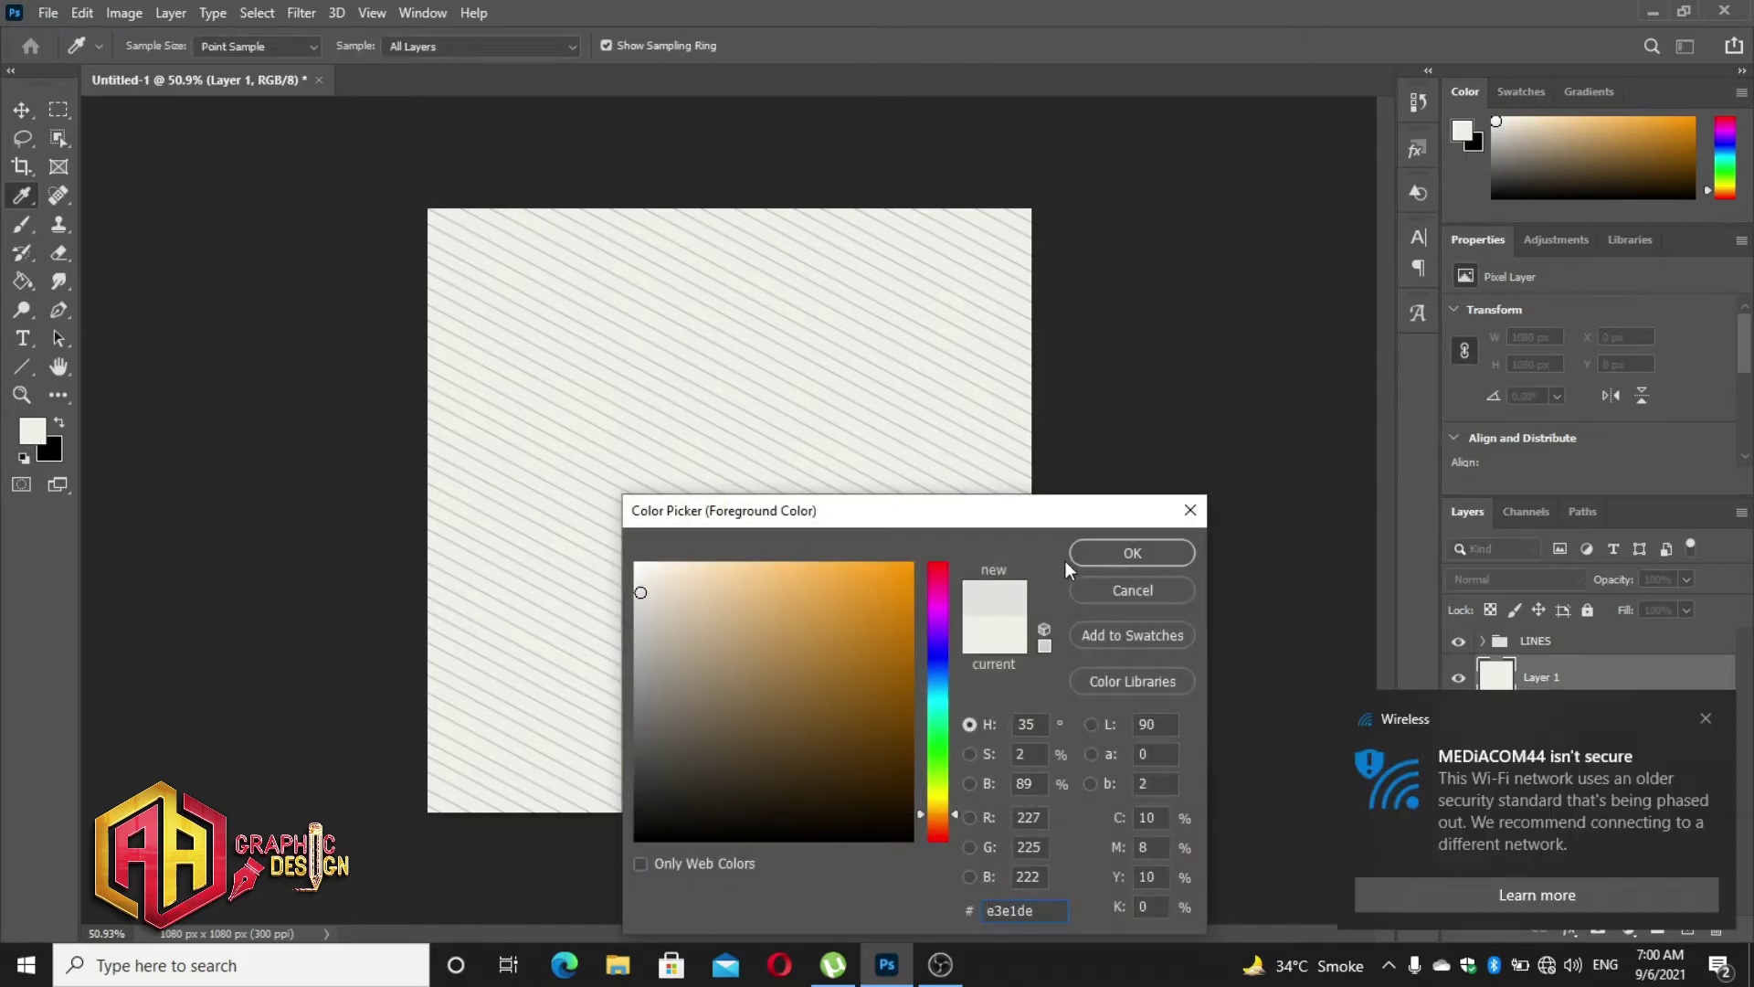
click(1150, 556)
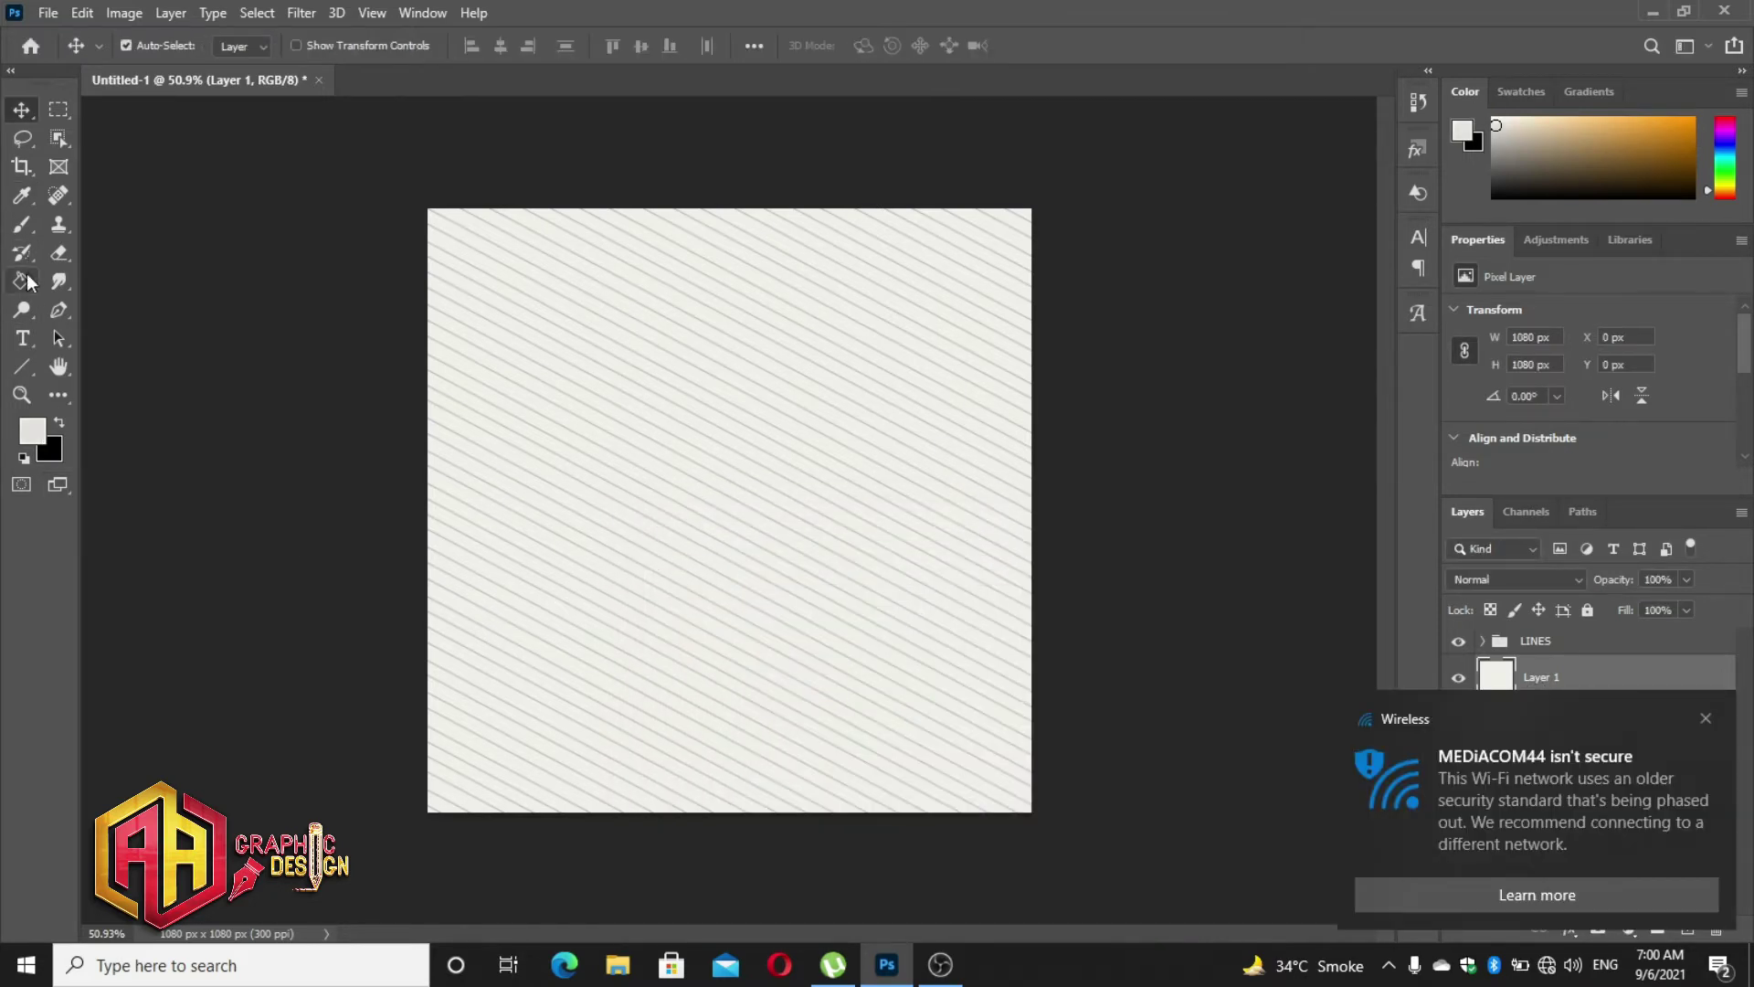
click(23, 281)
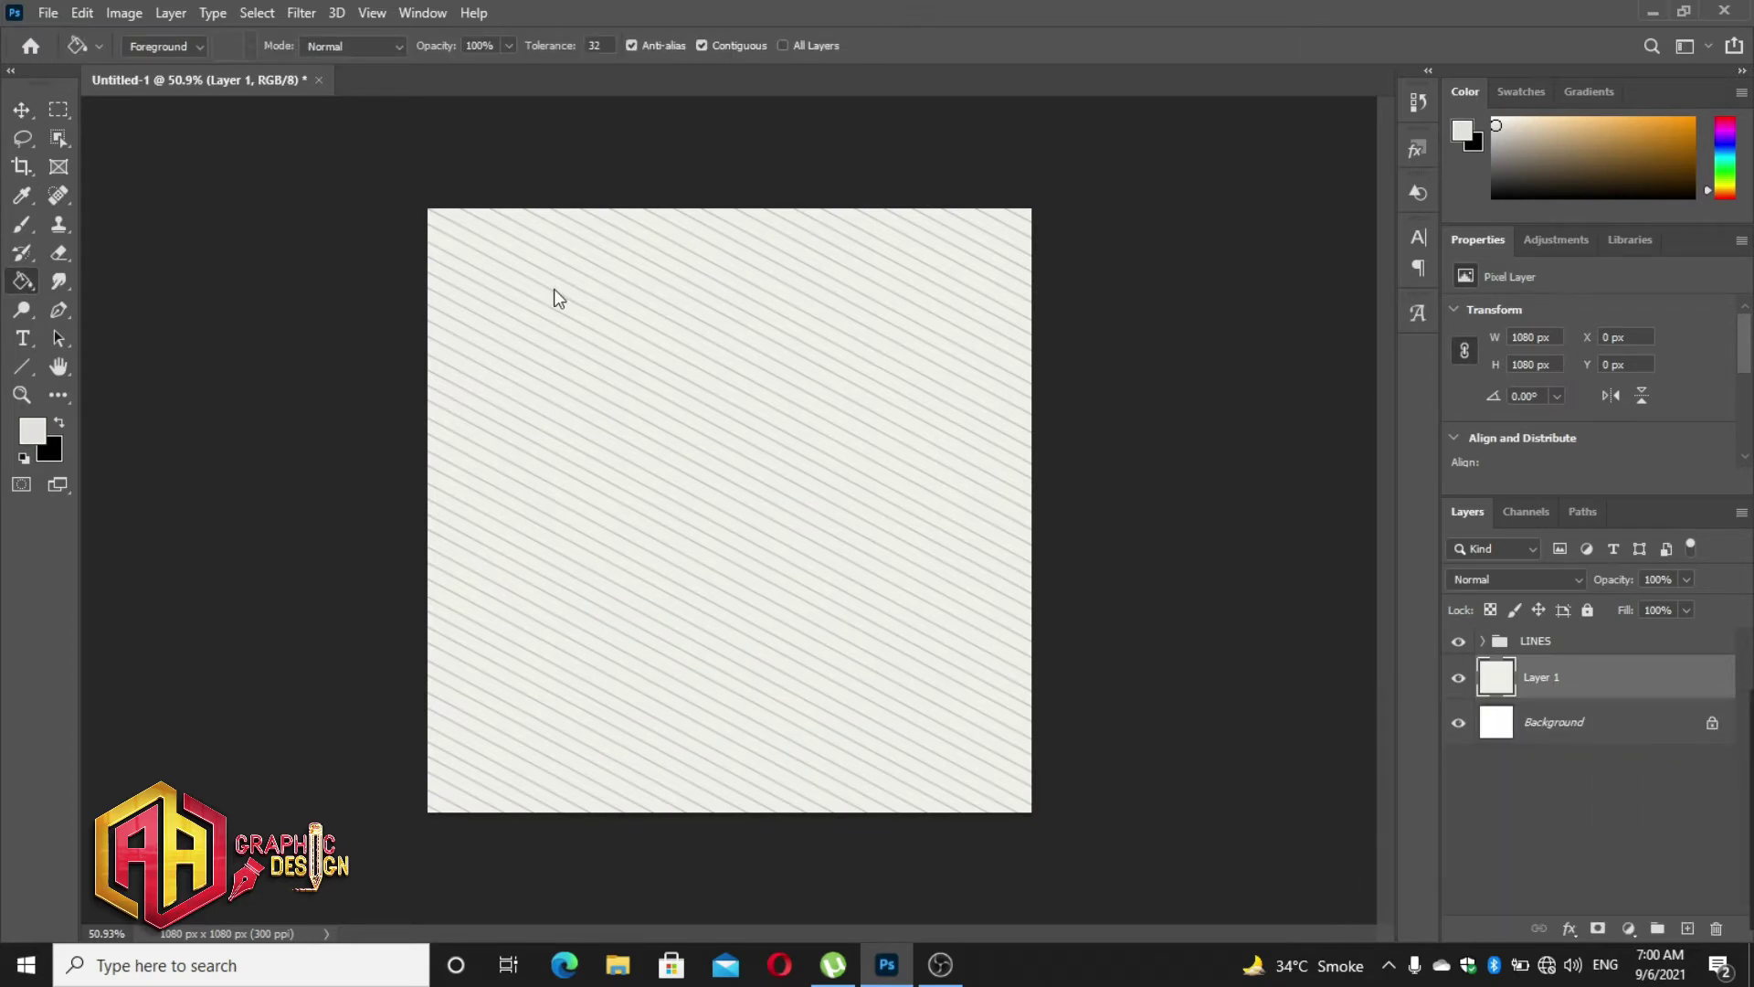
click(454, 302)
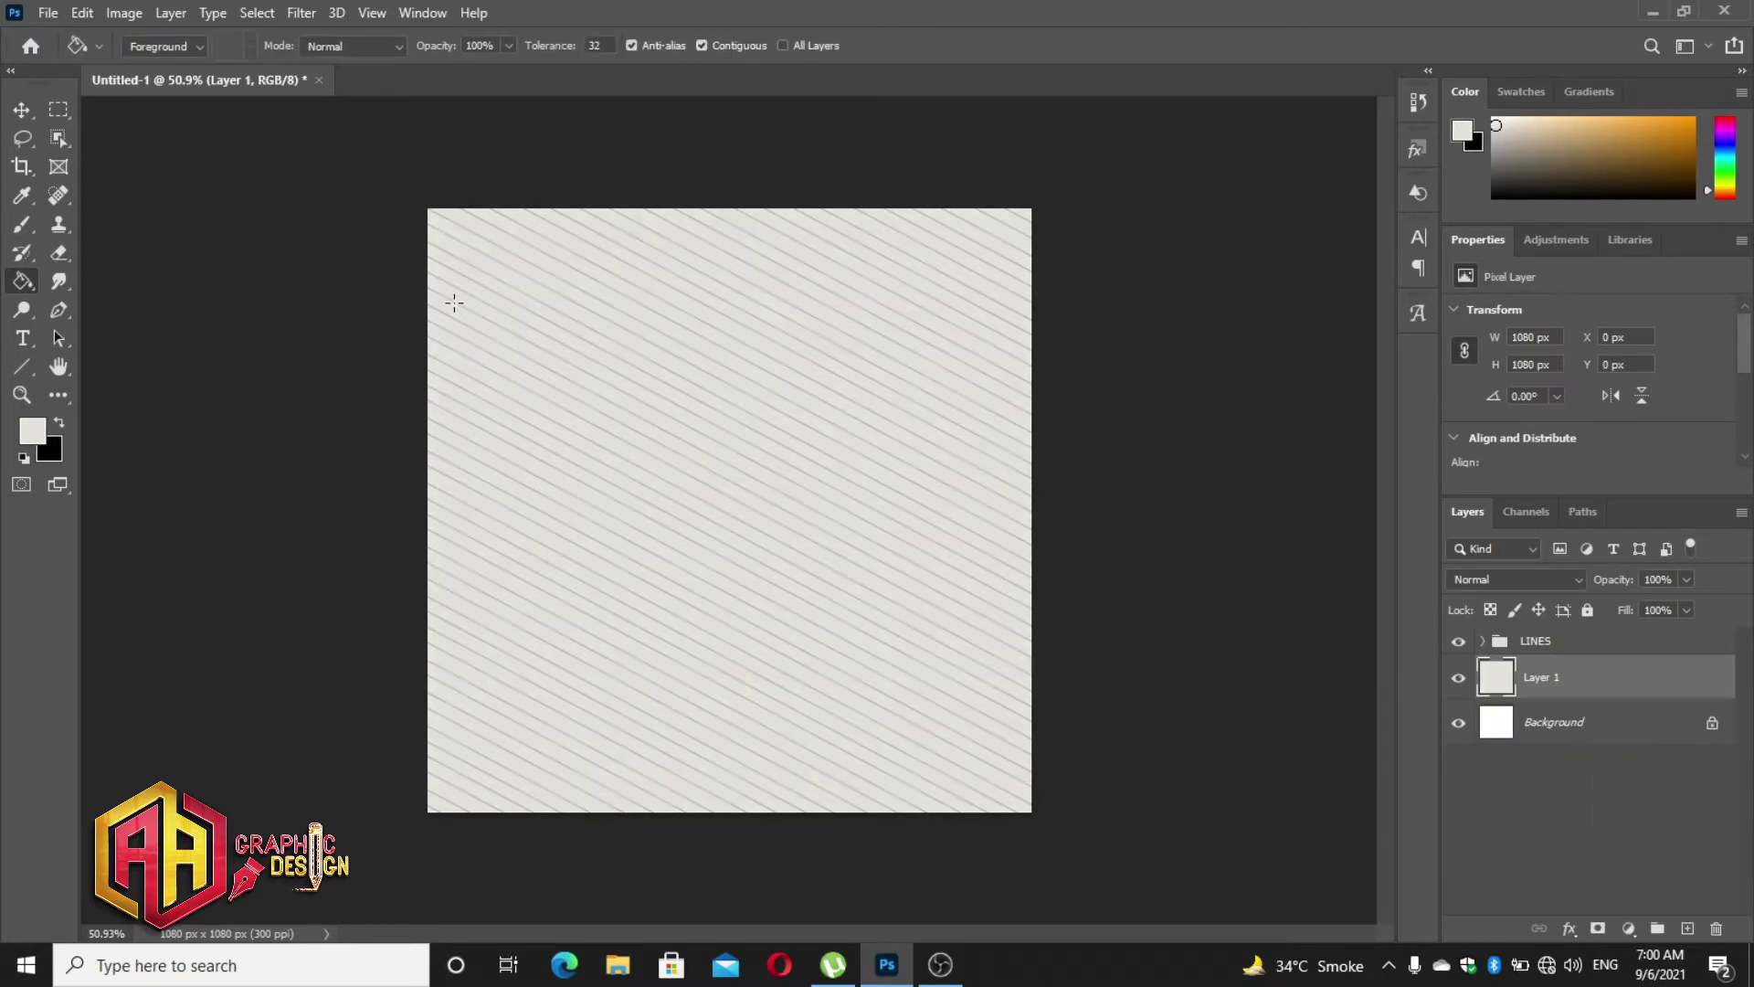
- Select the Ellipse Tool from the shape tool flyout
click(18, 108)
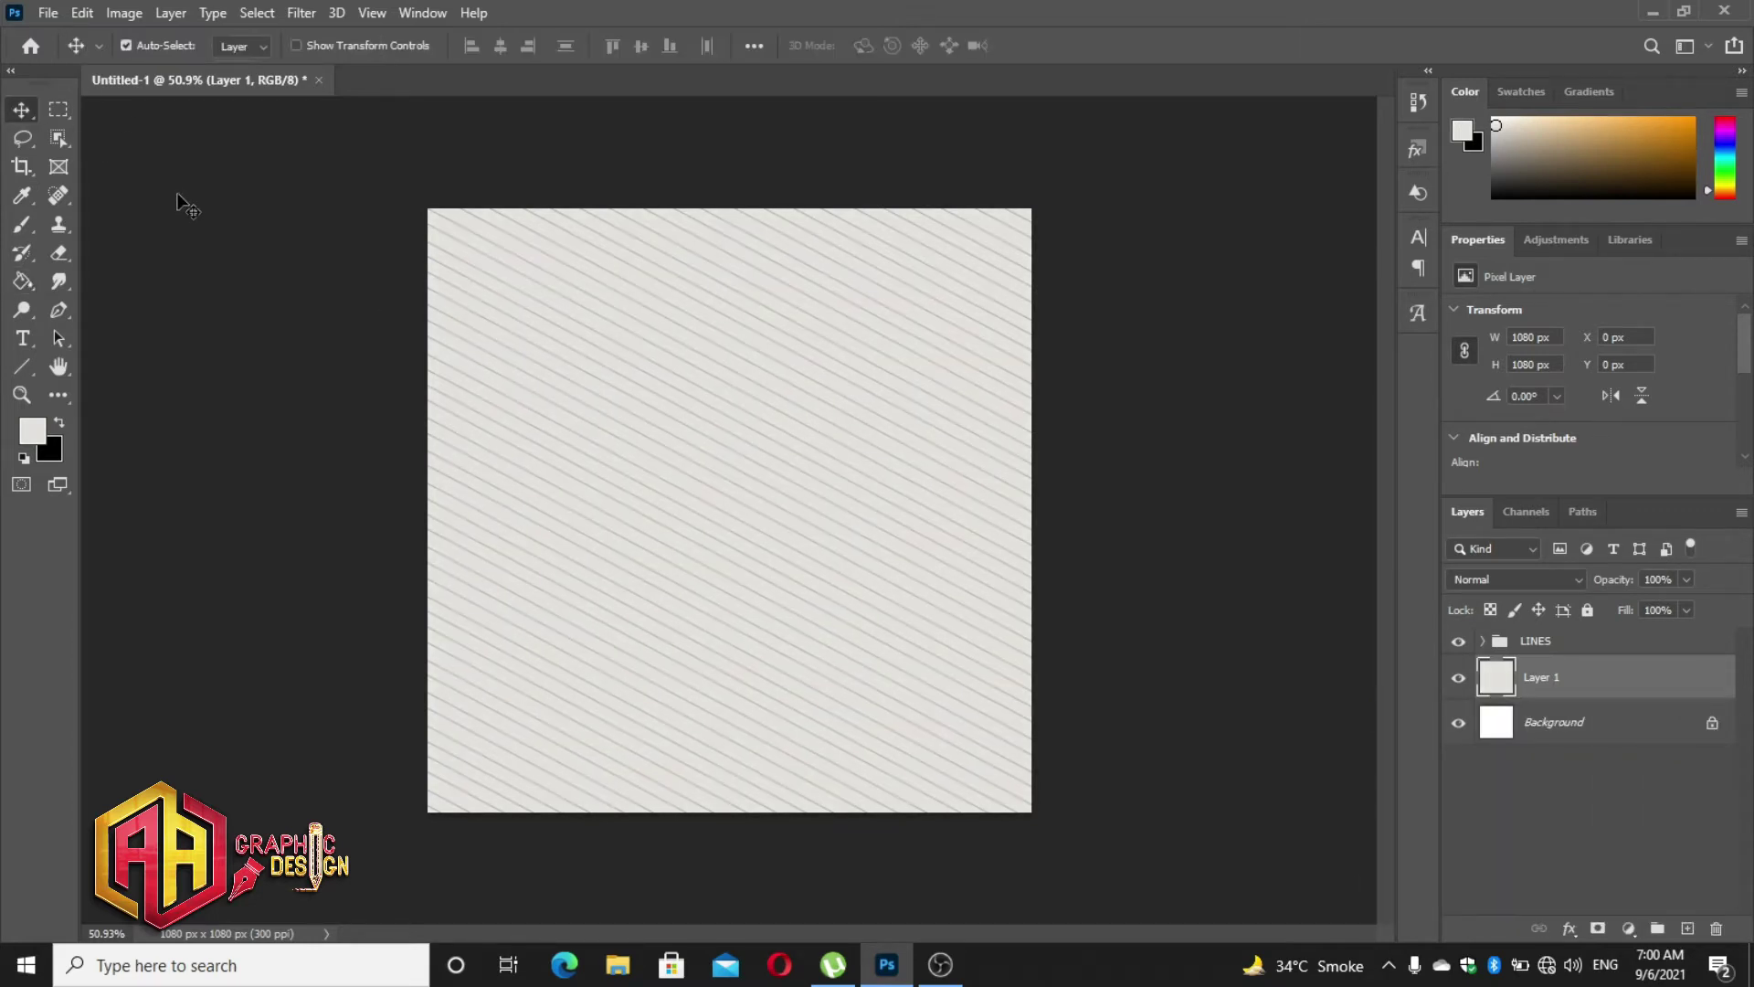
click(22, 365)
click(123, 409)
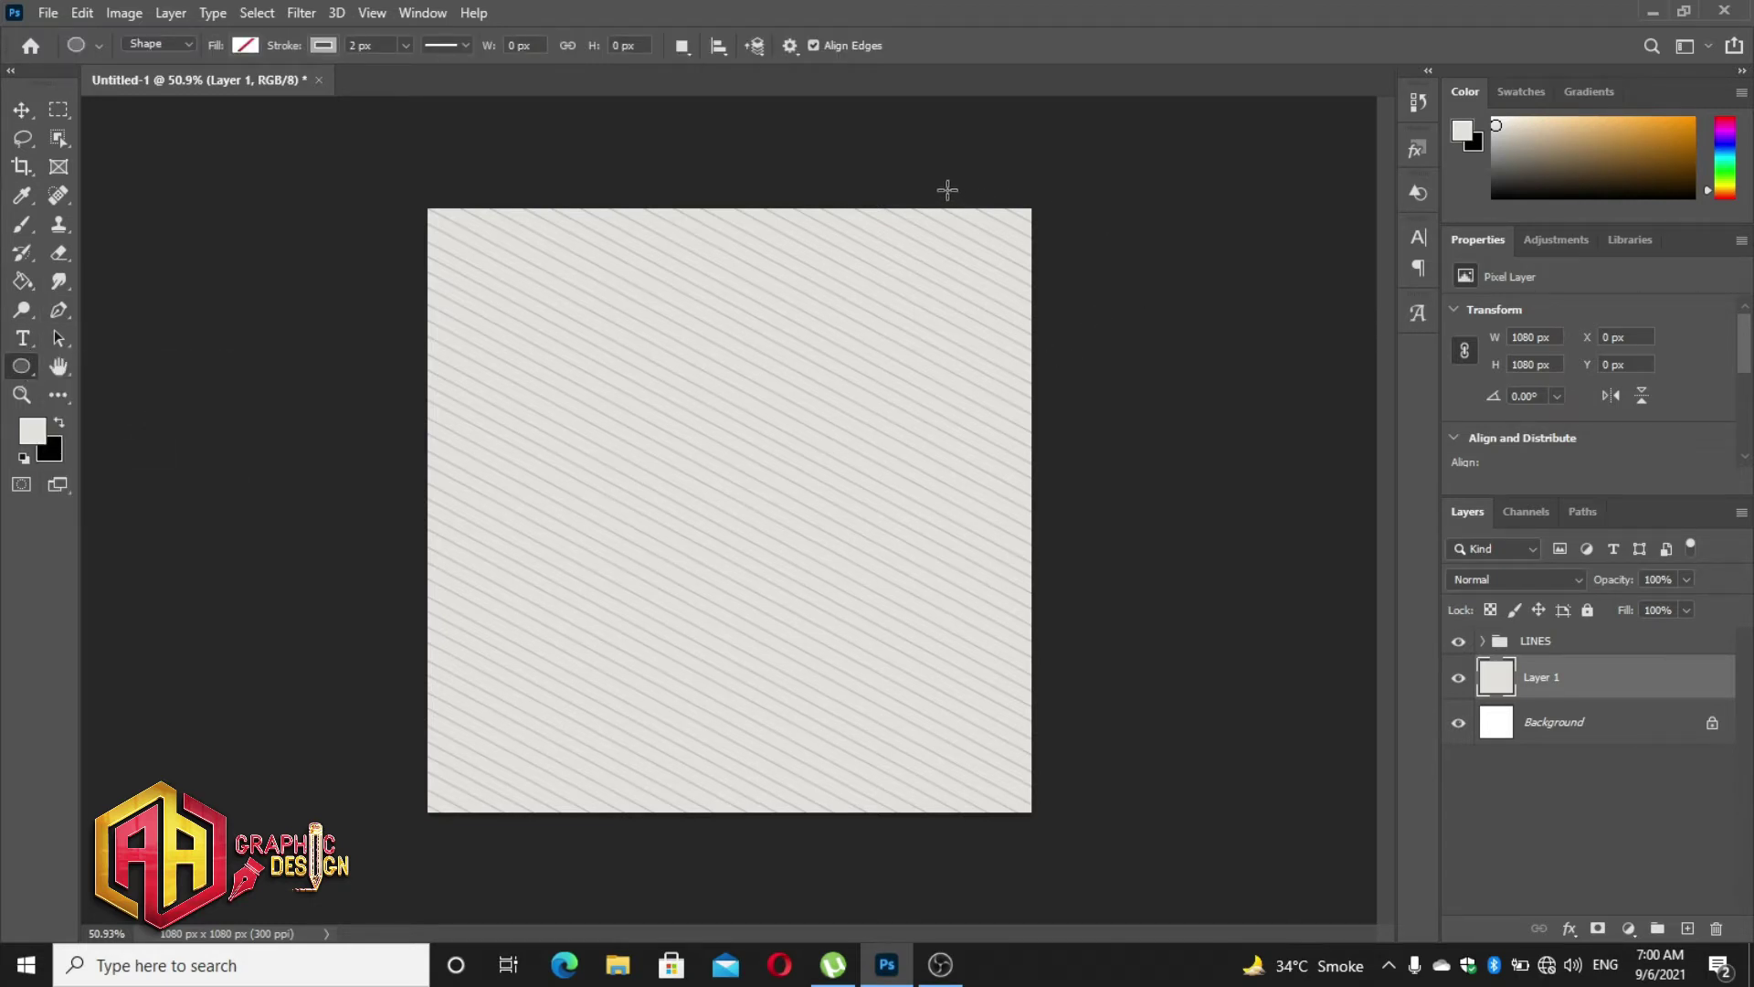
- Draw a circle above the LINES group and move it toward the top-right
click(1539, 650)
click(1688, 928)
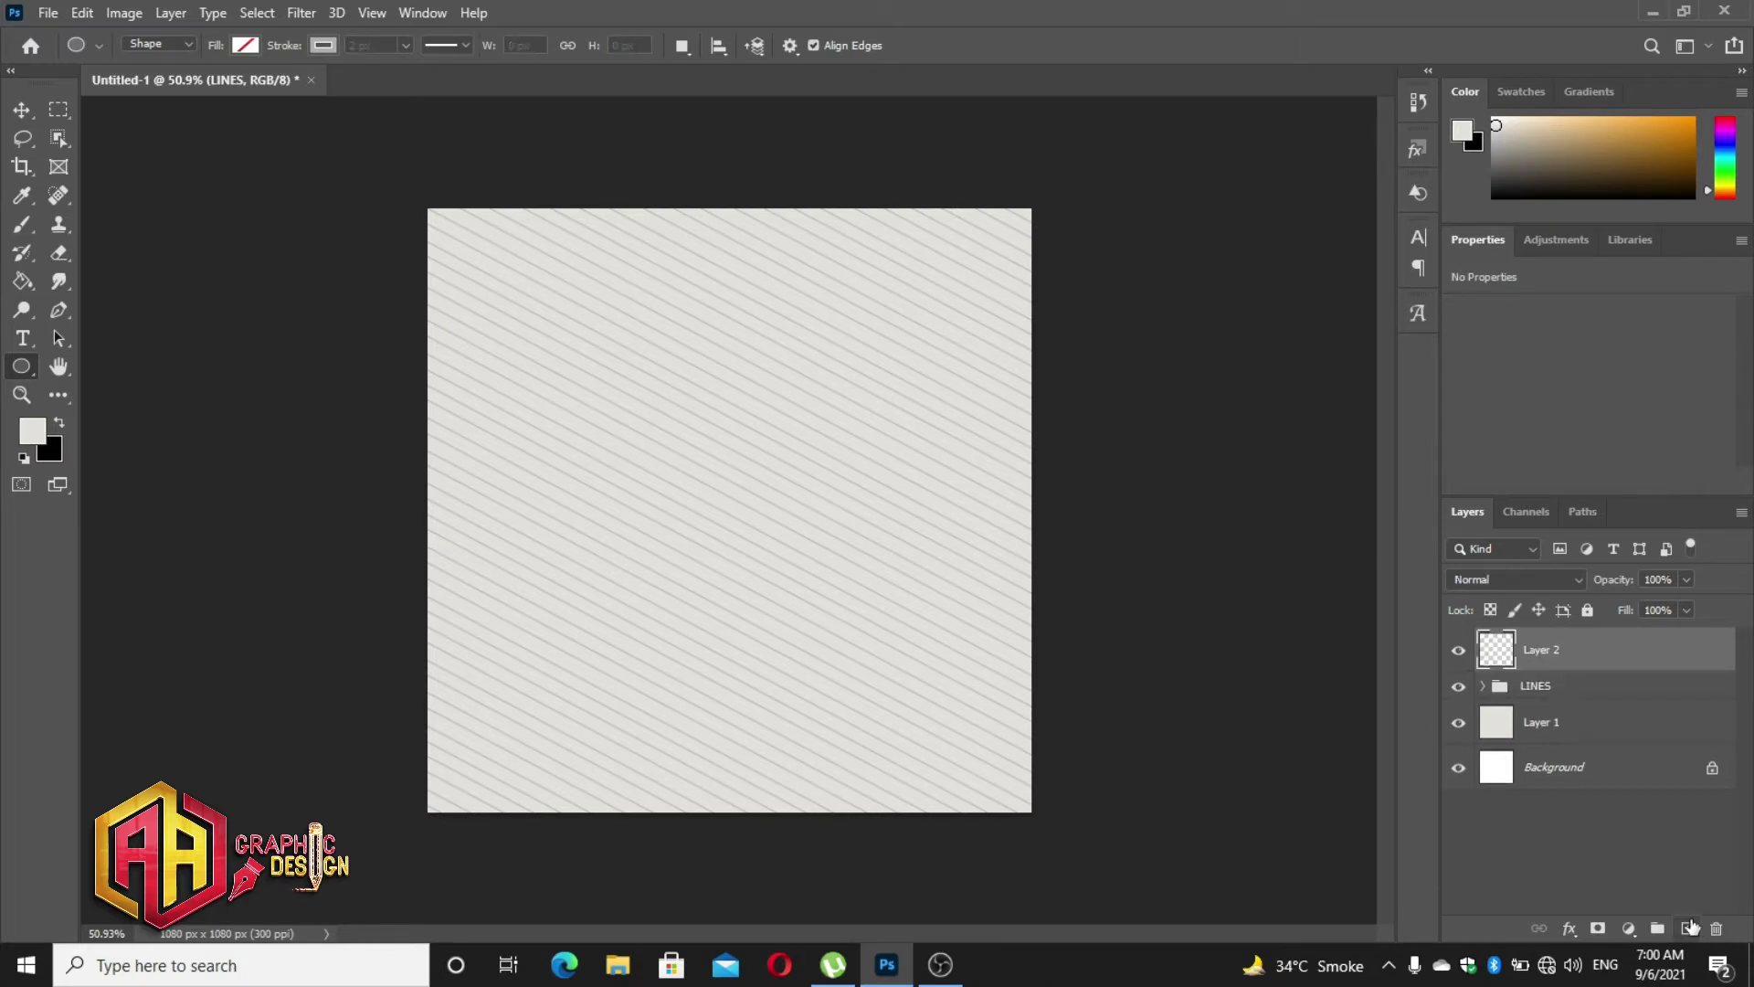
drag(845, 252, 1084, 548)
key(v)
key(ctrl+t)
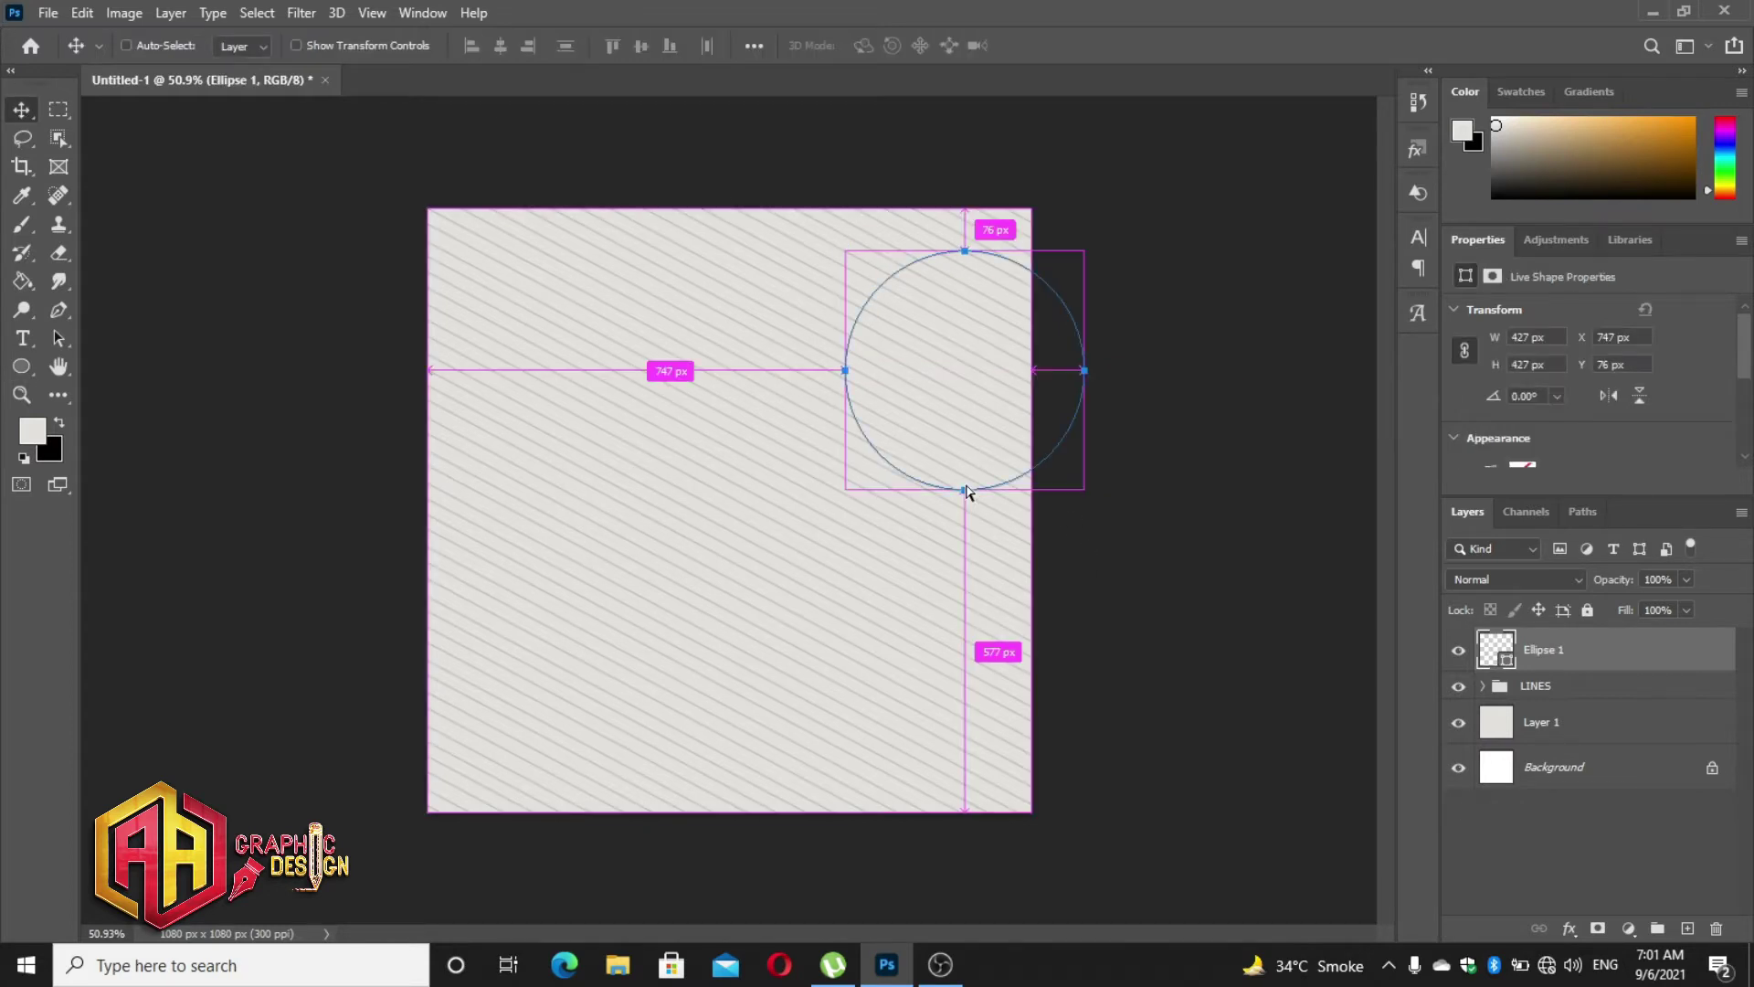
drag(971, 428, 978, 335)
click(1033, 46)
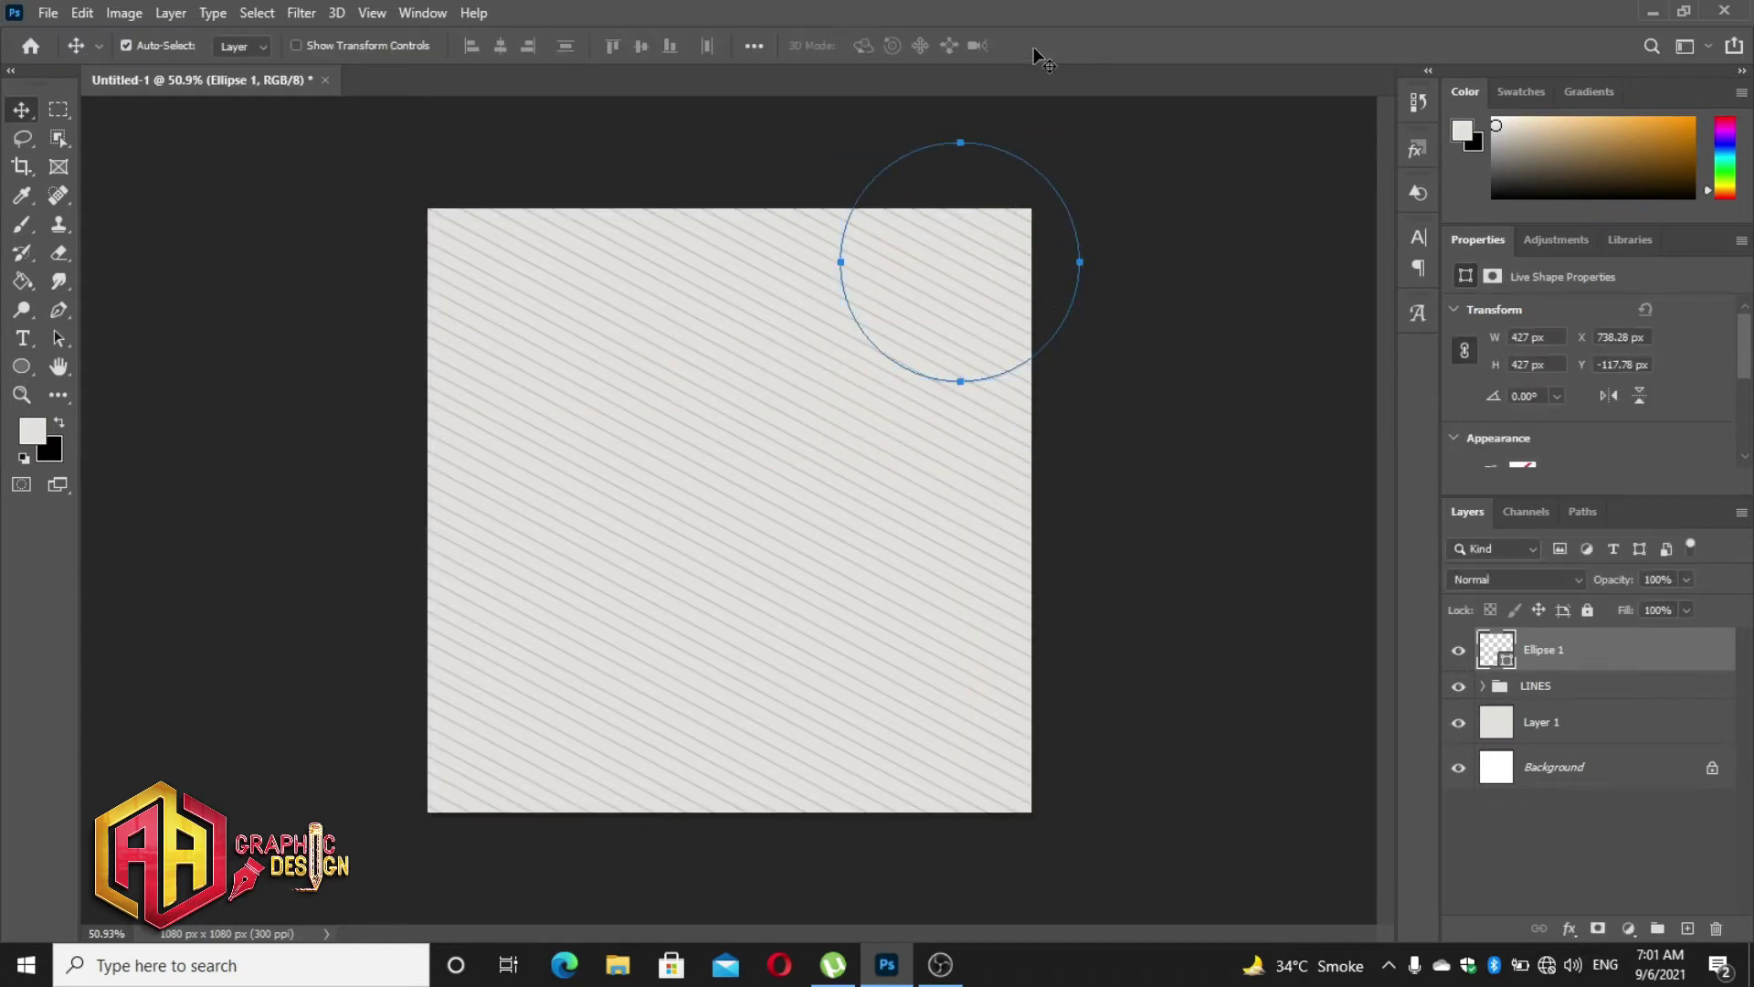
- Set the circle's fill to a golden orange-yellow
scroll(1521, 474, down, 1)
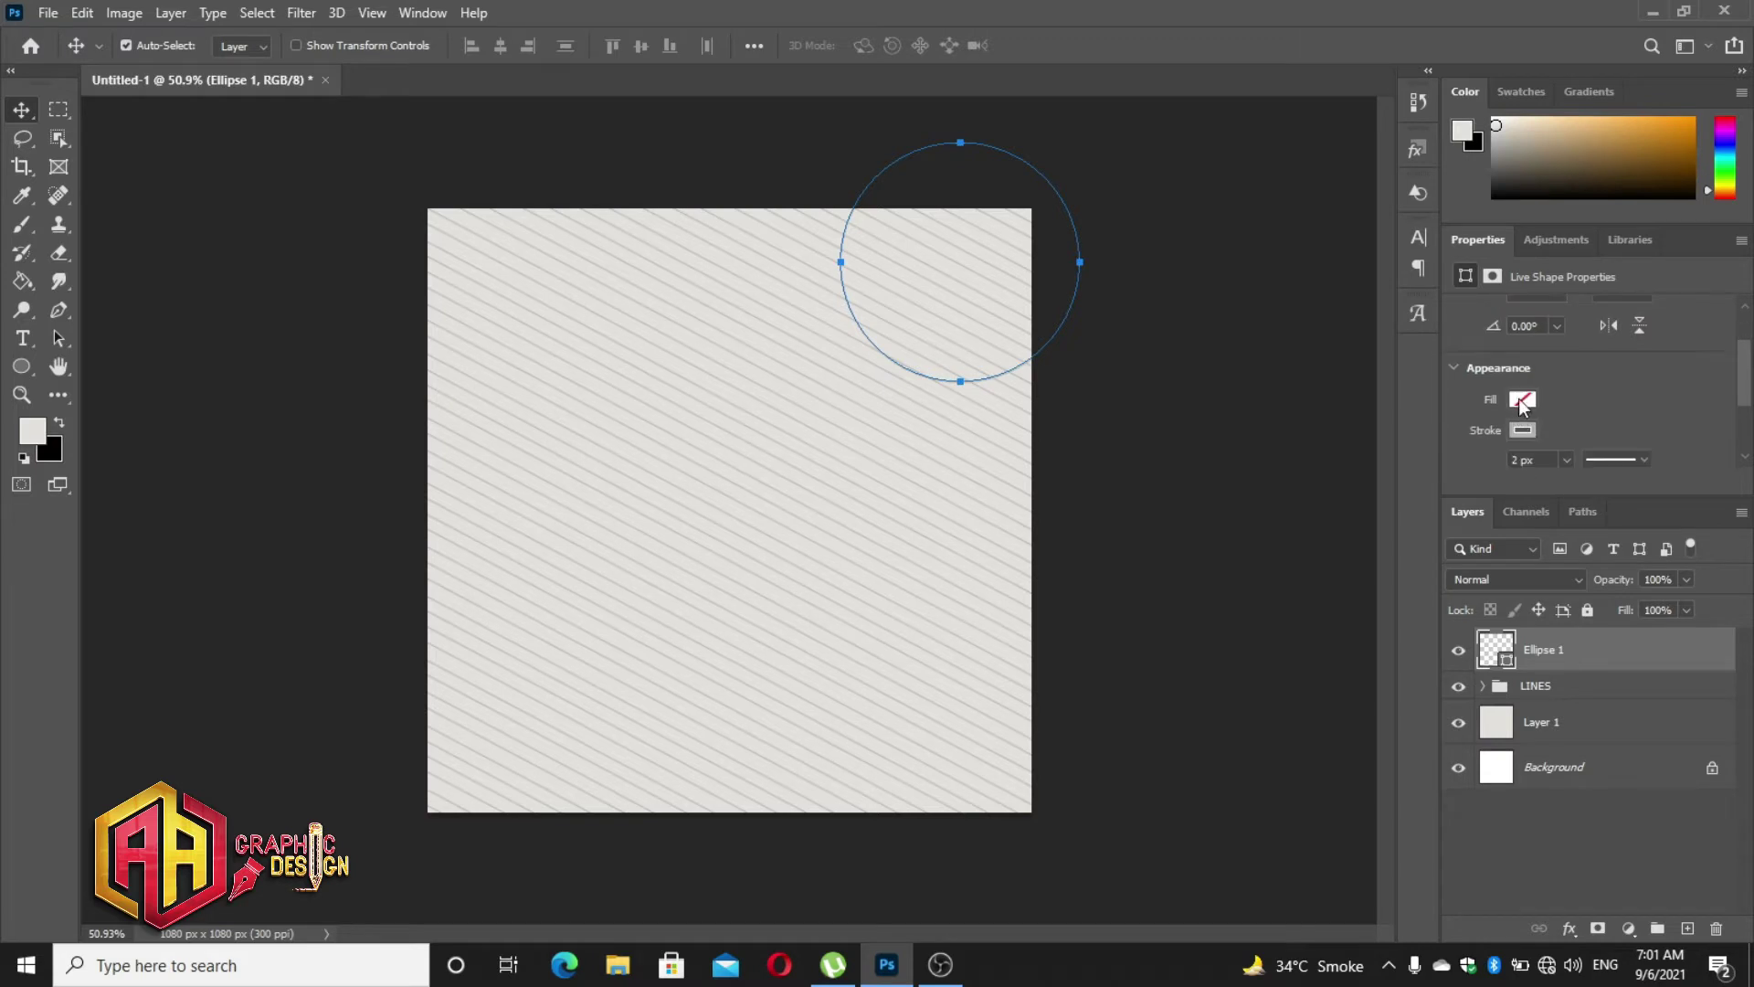
click(1522, 398)
click(1650, 515)
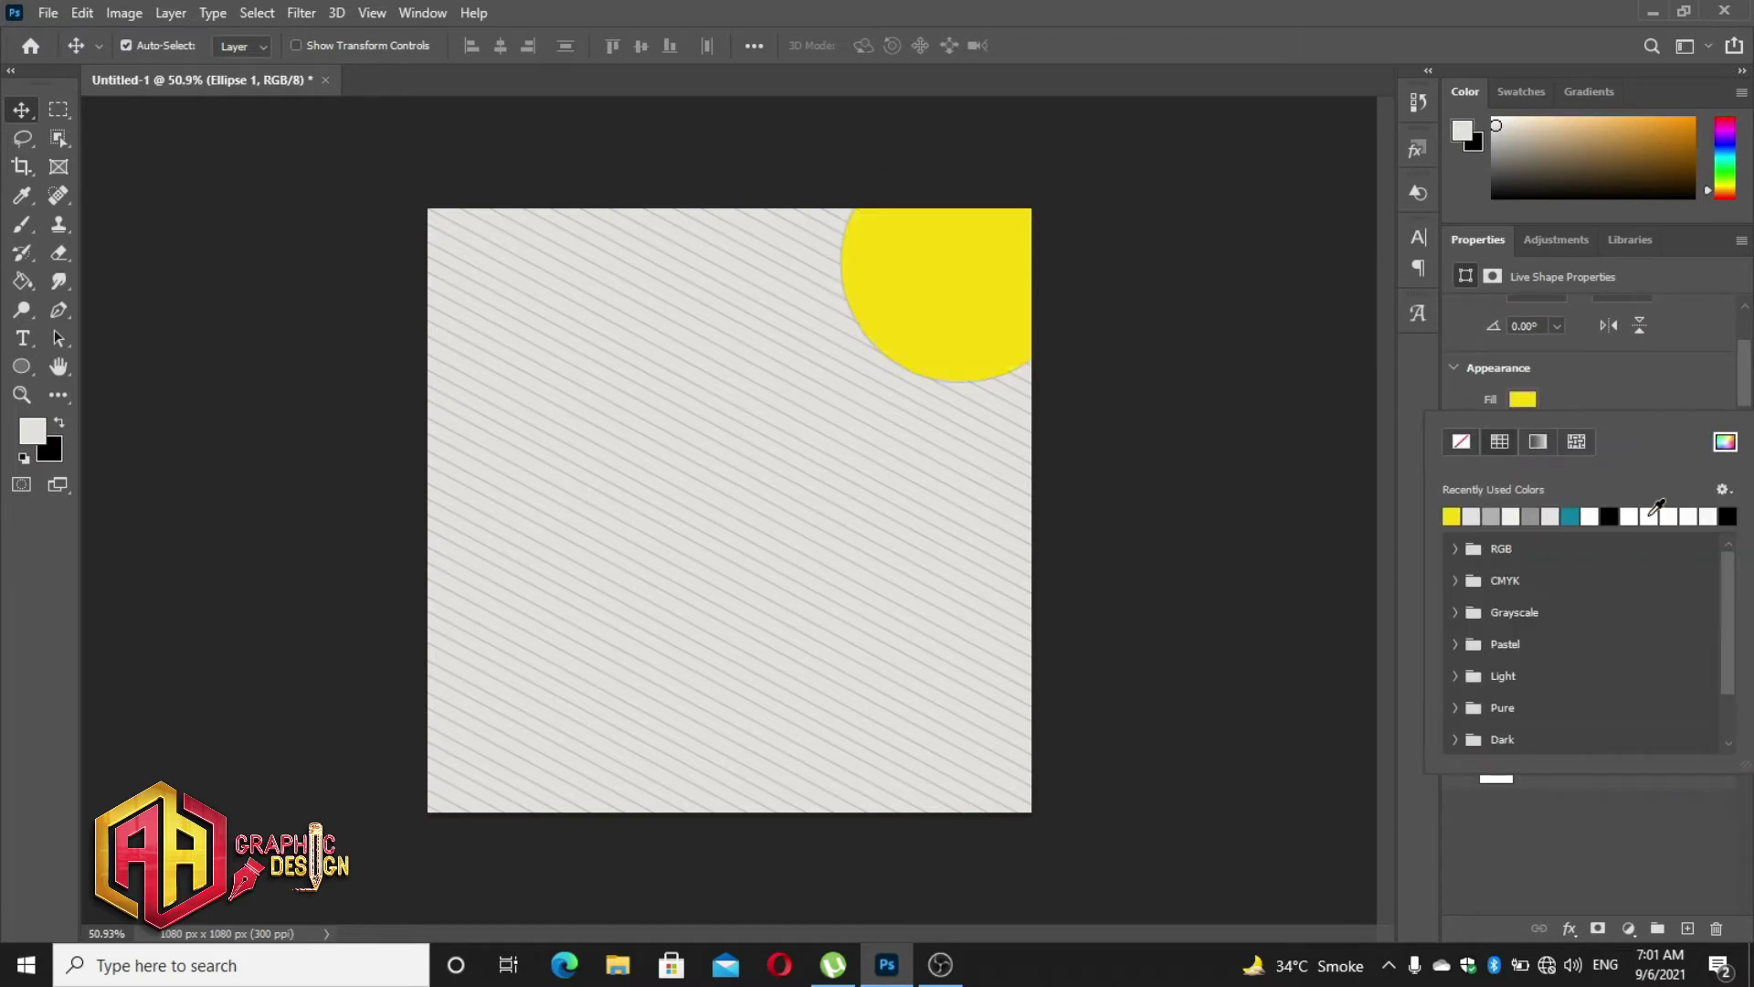
click(1729, 443)
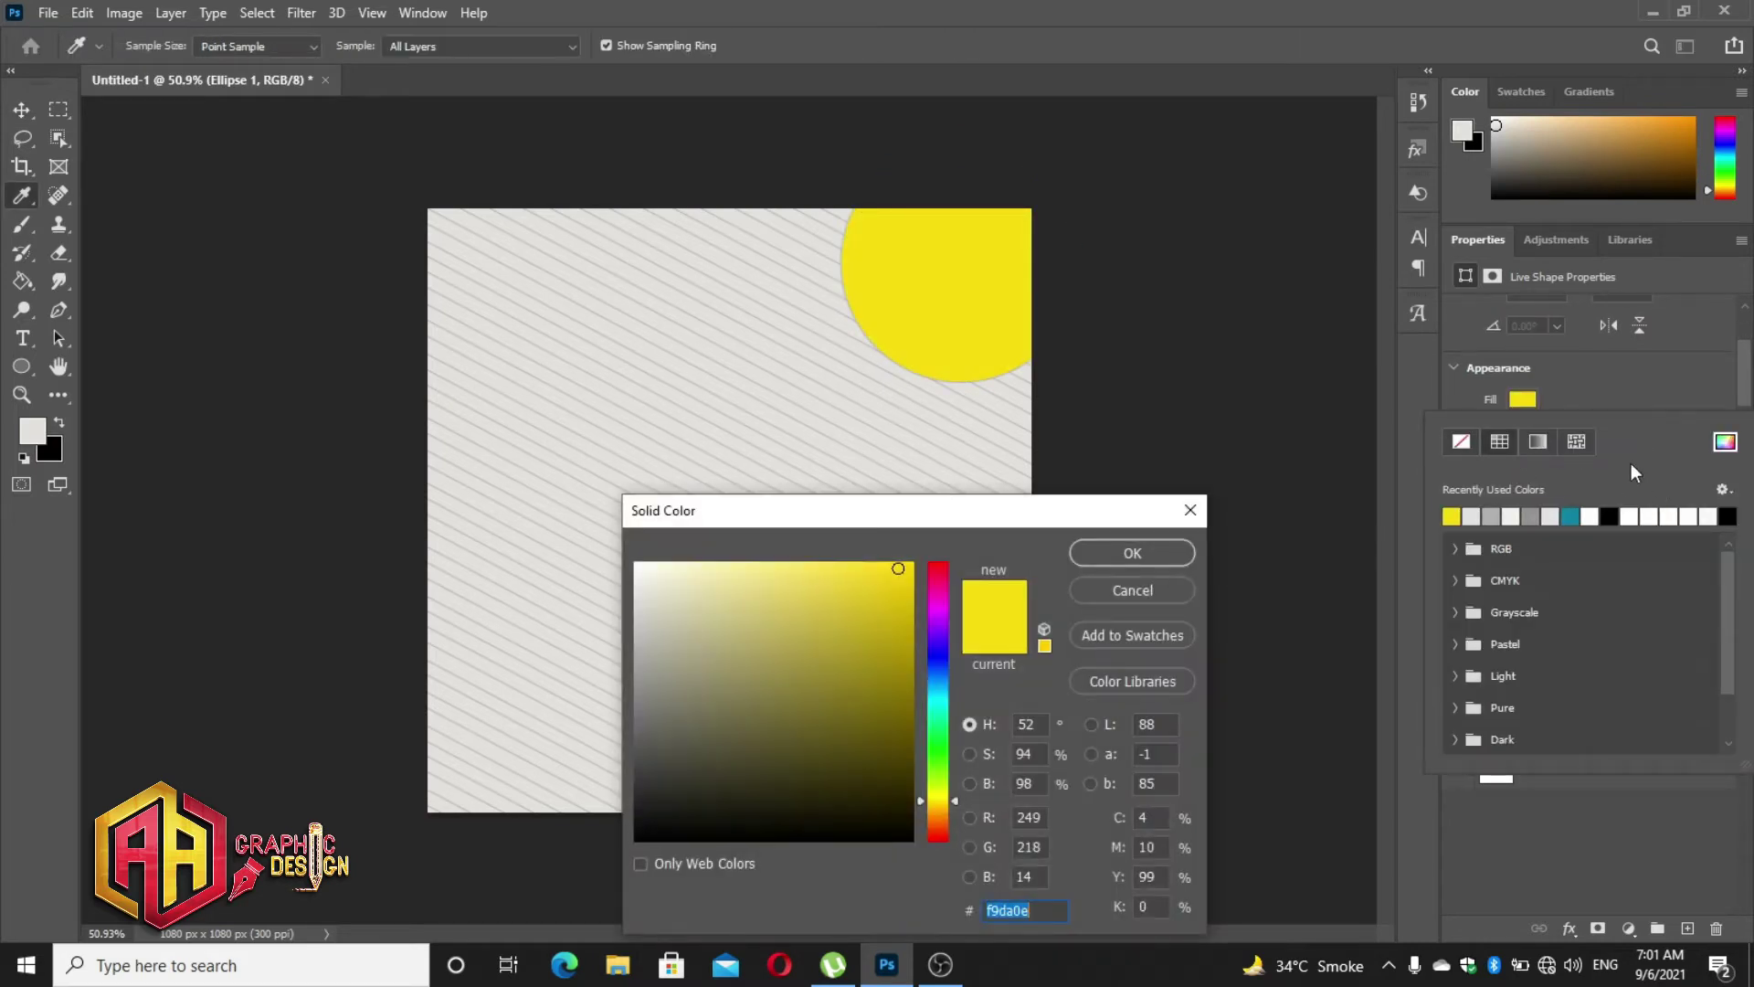
click(938, 818)
click(1122, 553)
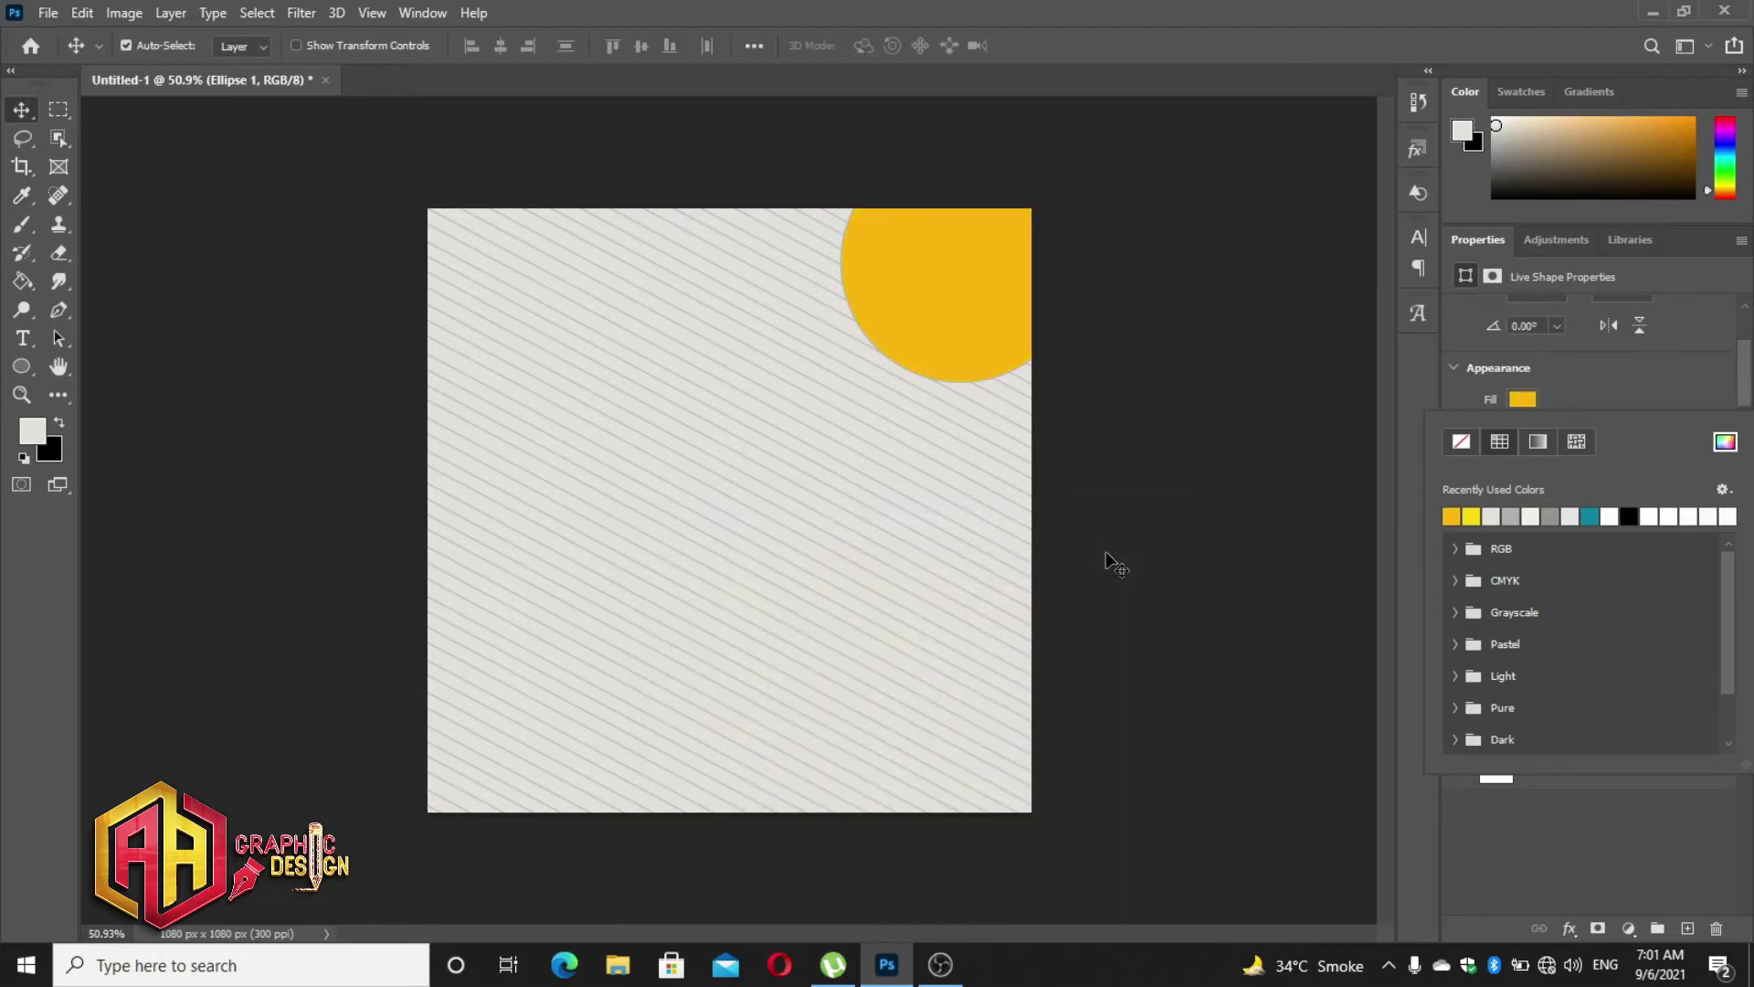
click(1002, 356)
- Enlarge the circle to 555 px (134.5%) and tuck it into the top-right corner
key(ctrl+t)
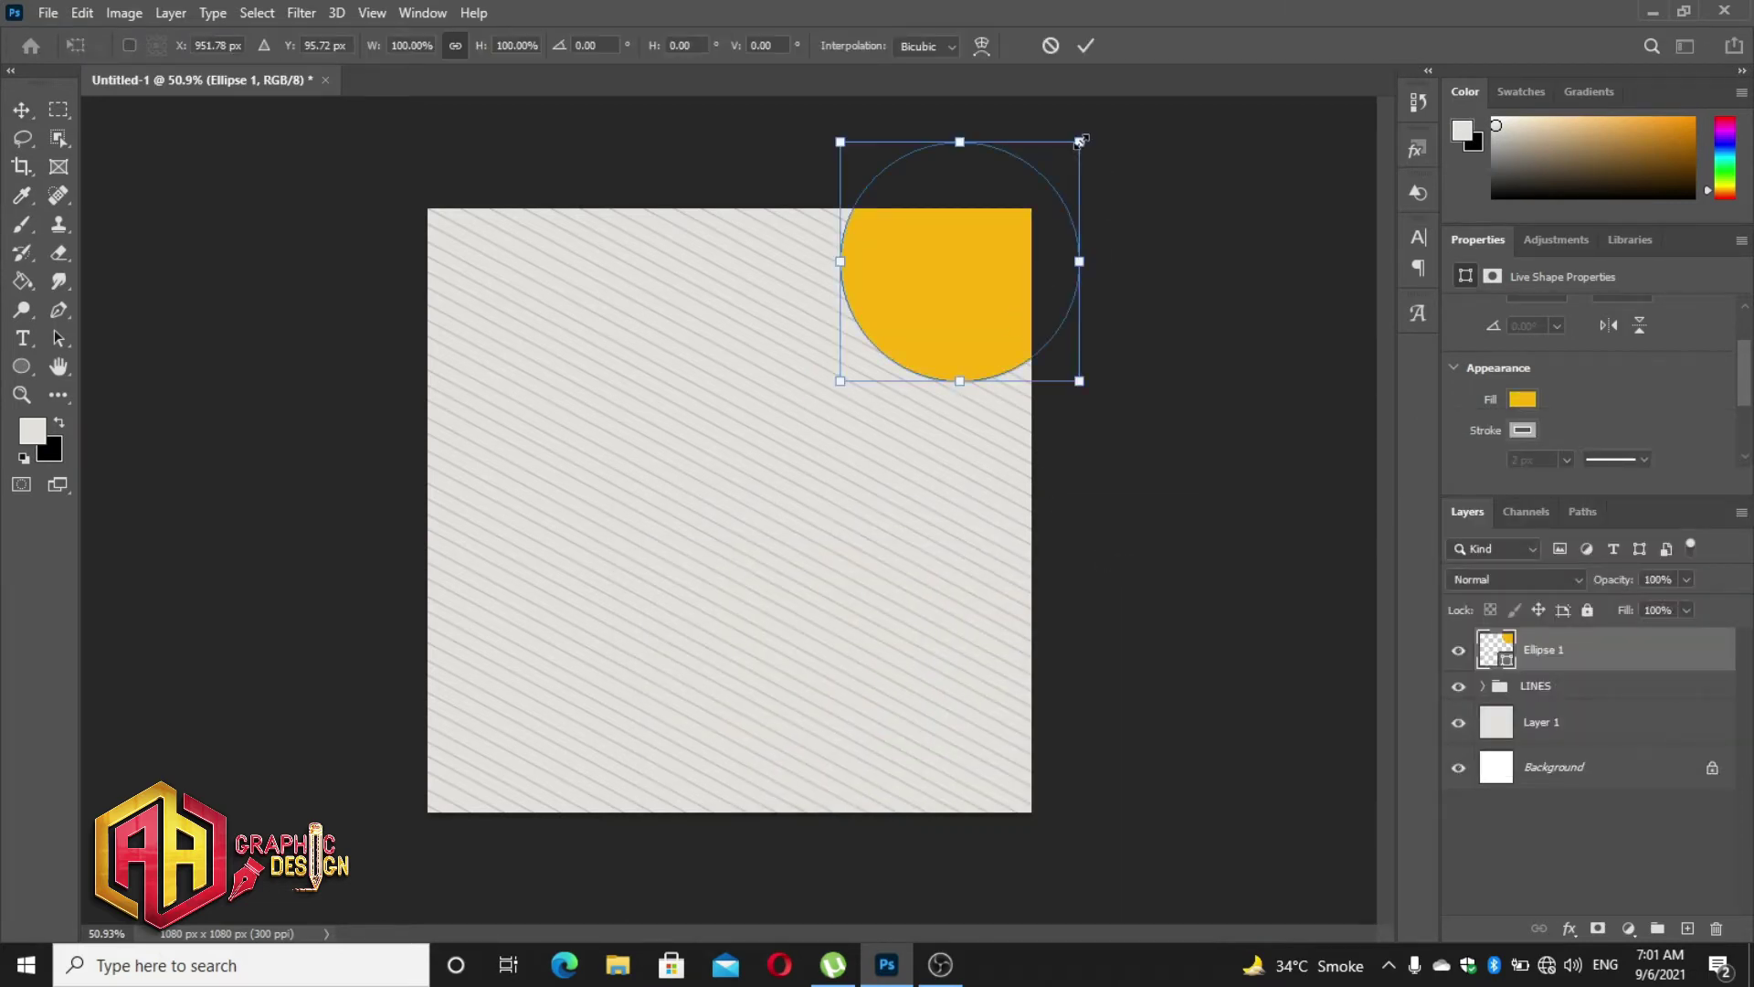
drag(1081, 141, 1188, 70)
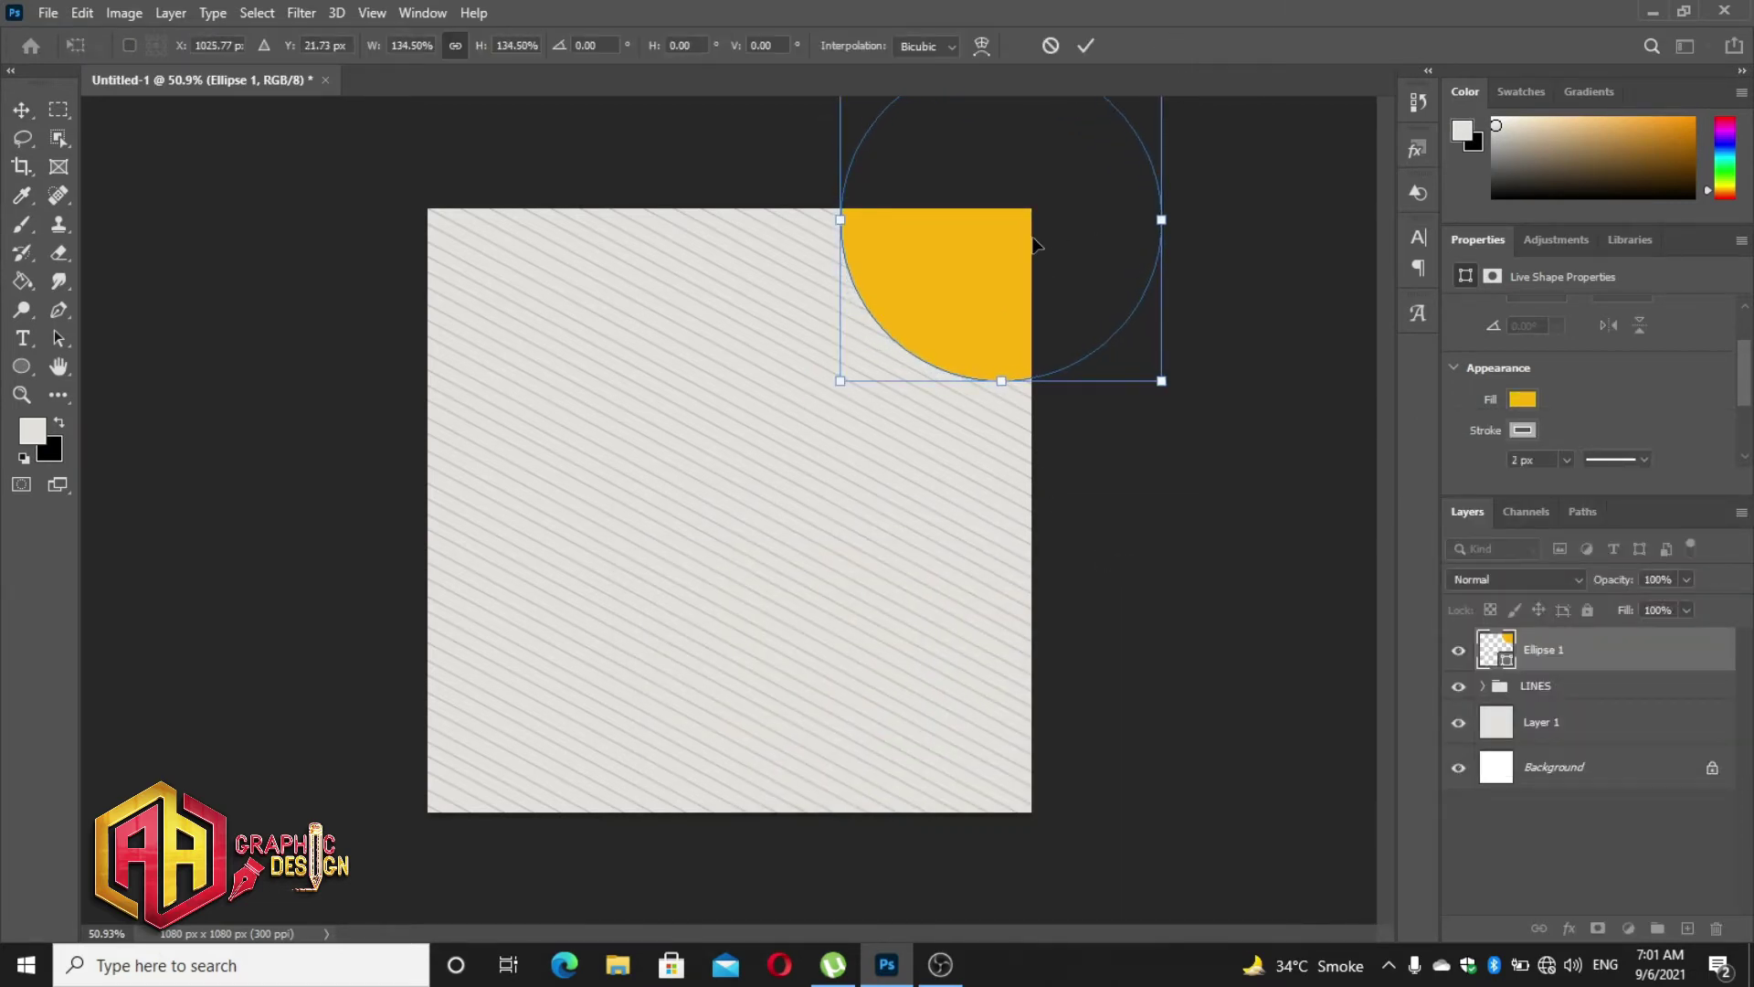
drag(1036, 249, 1057, 282)
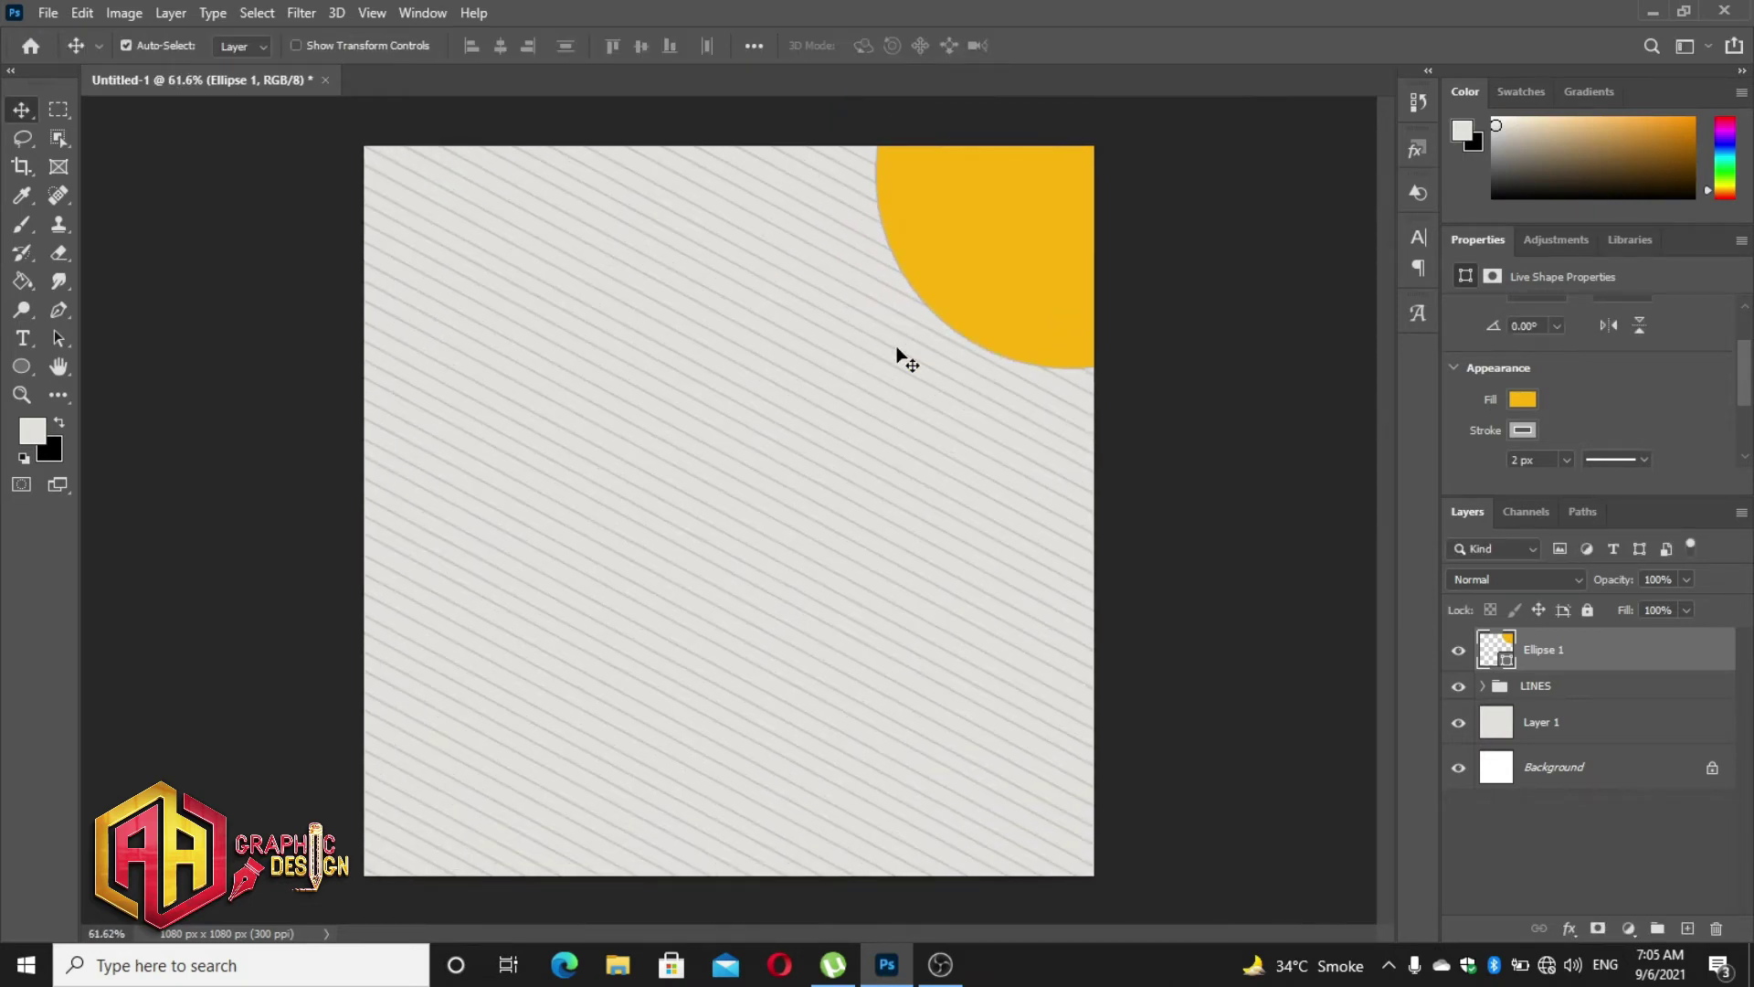
- Duplicate the yellow circle, fill the copy dark gold, and scale it to about 52%
right_click(1601, 650)
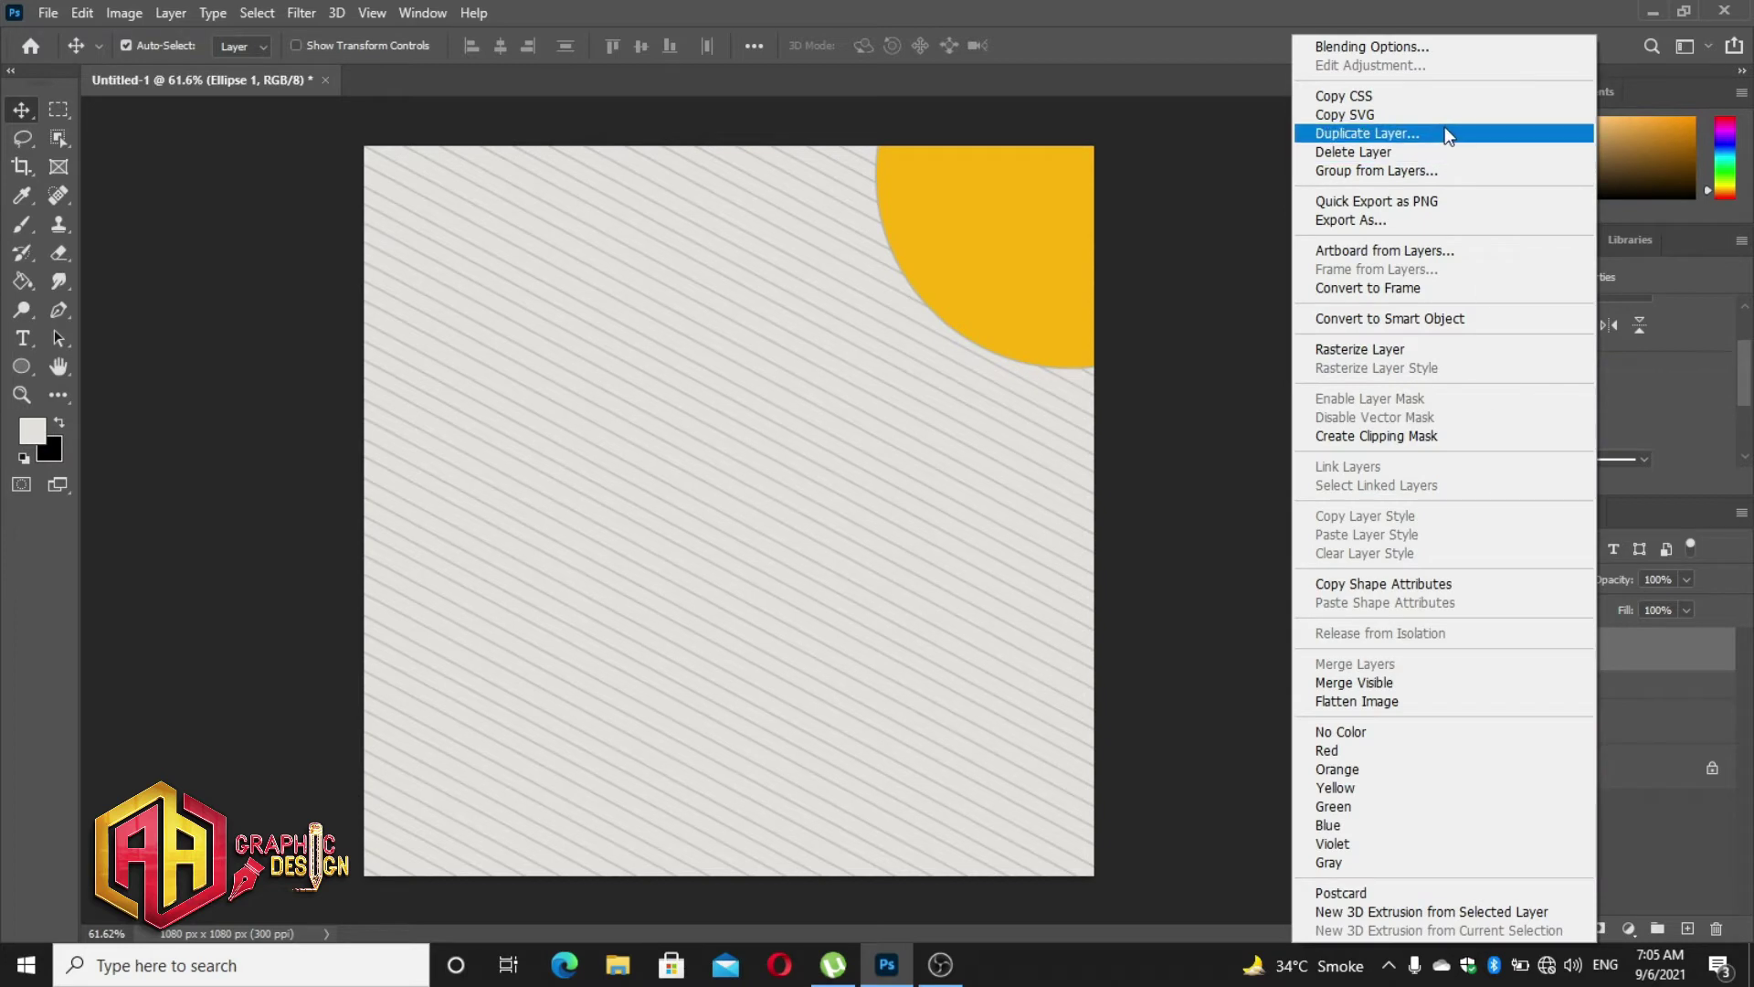
click(1334, 135)
click(1058, 259)
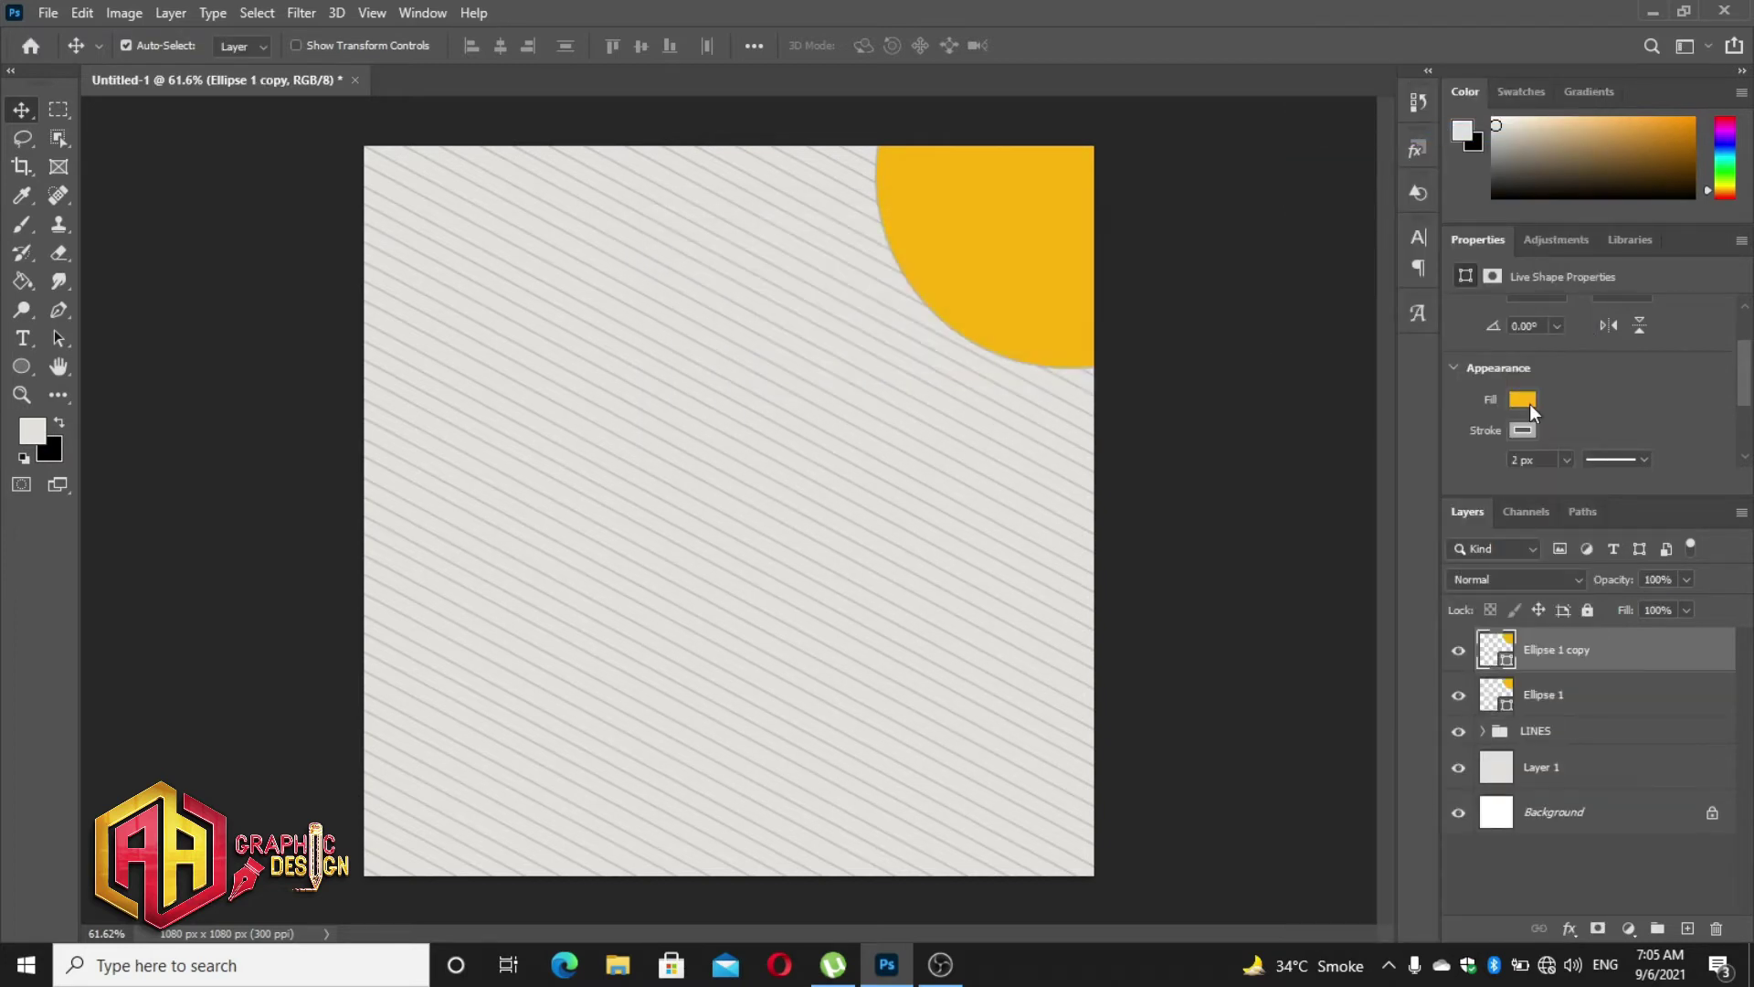
click(1523, 400)
click(1472, 516)
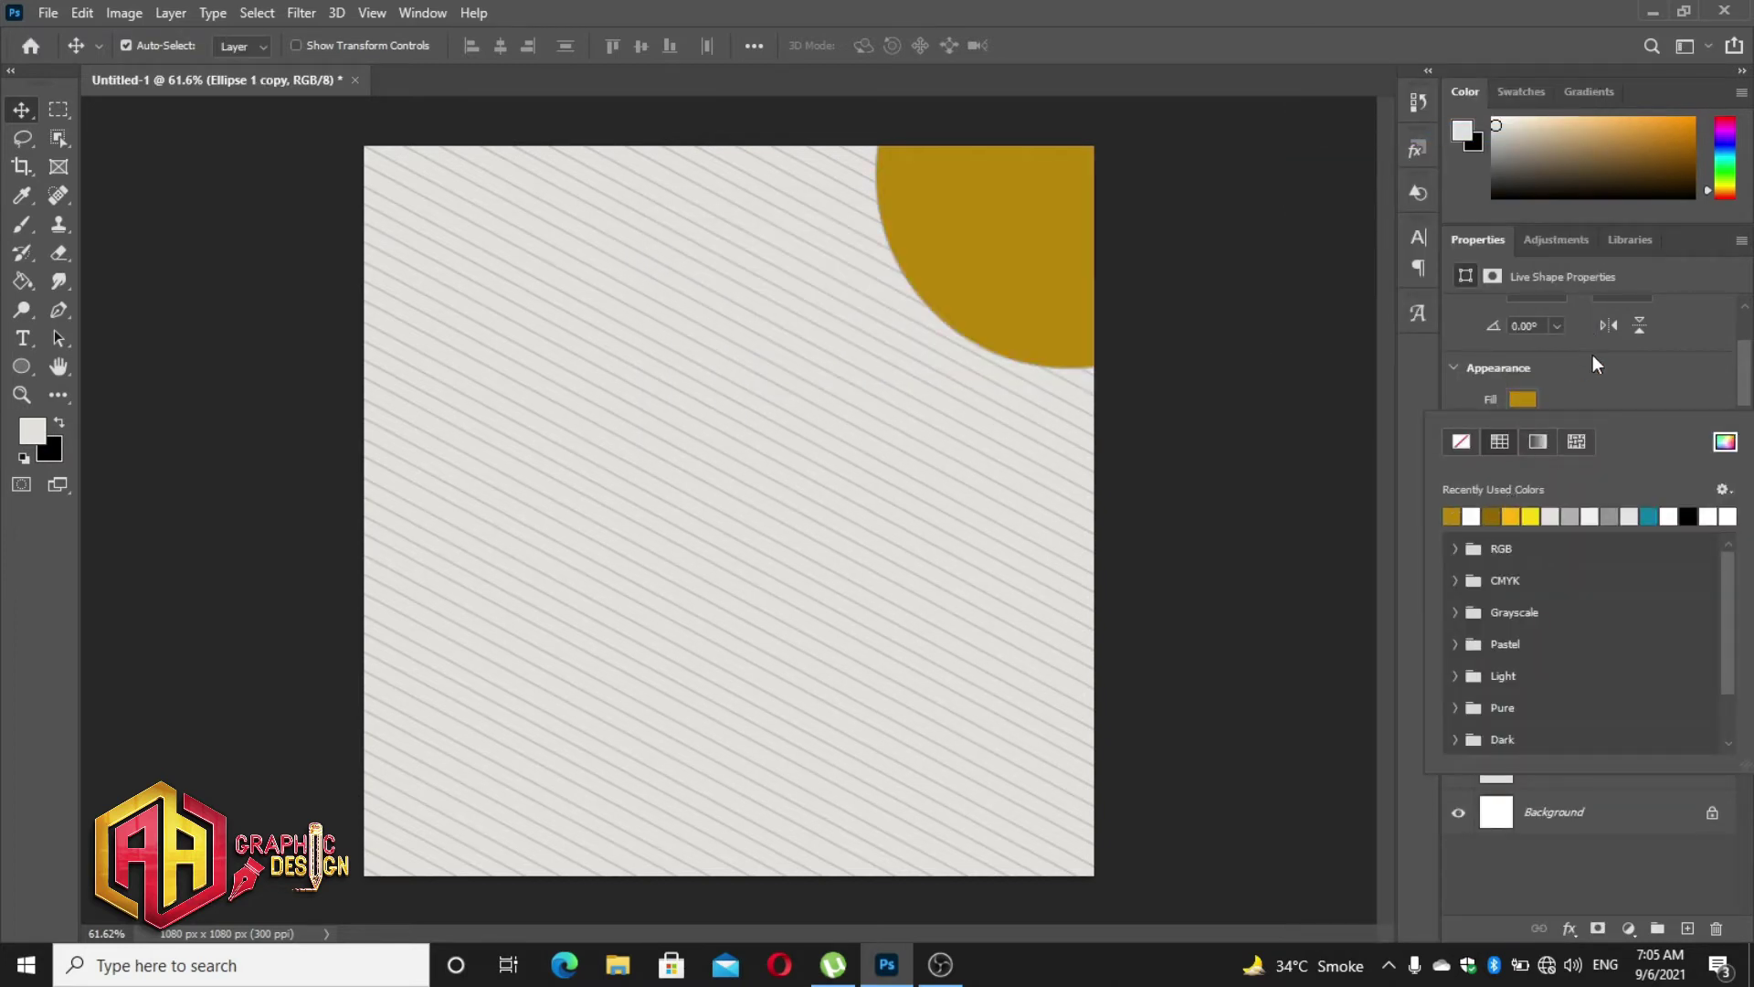
click(1605, 364)
key(ctrl+t)
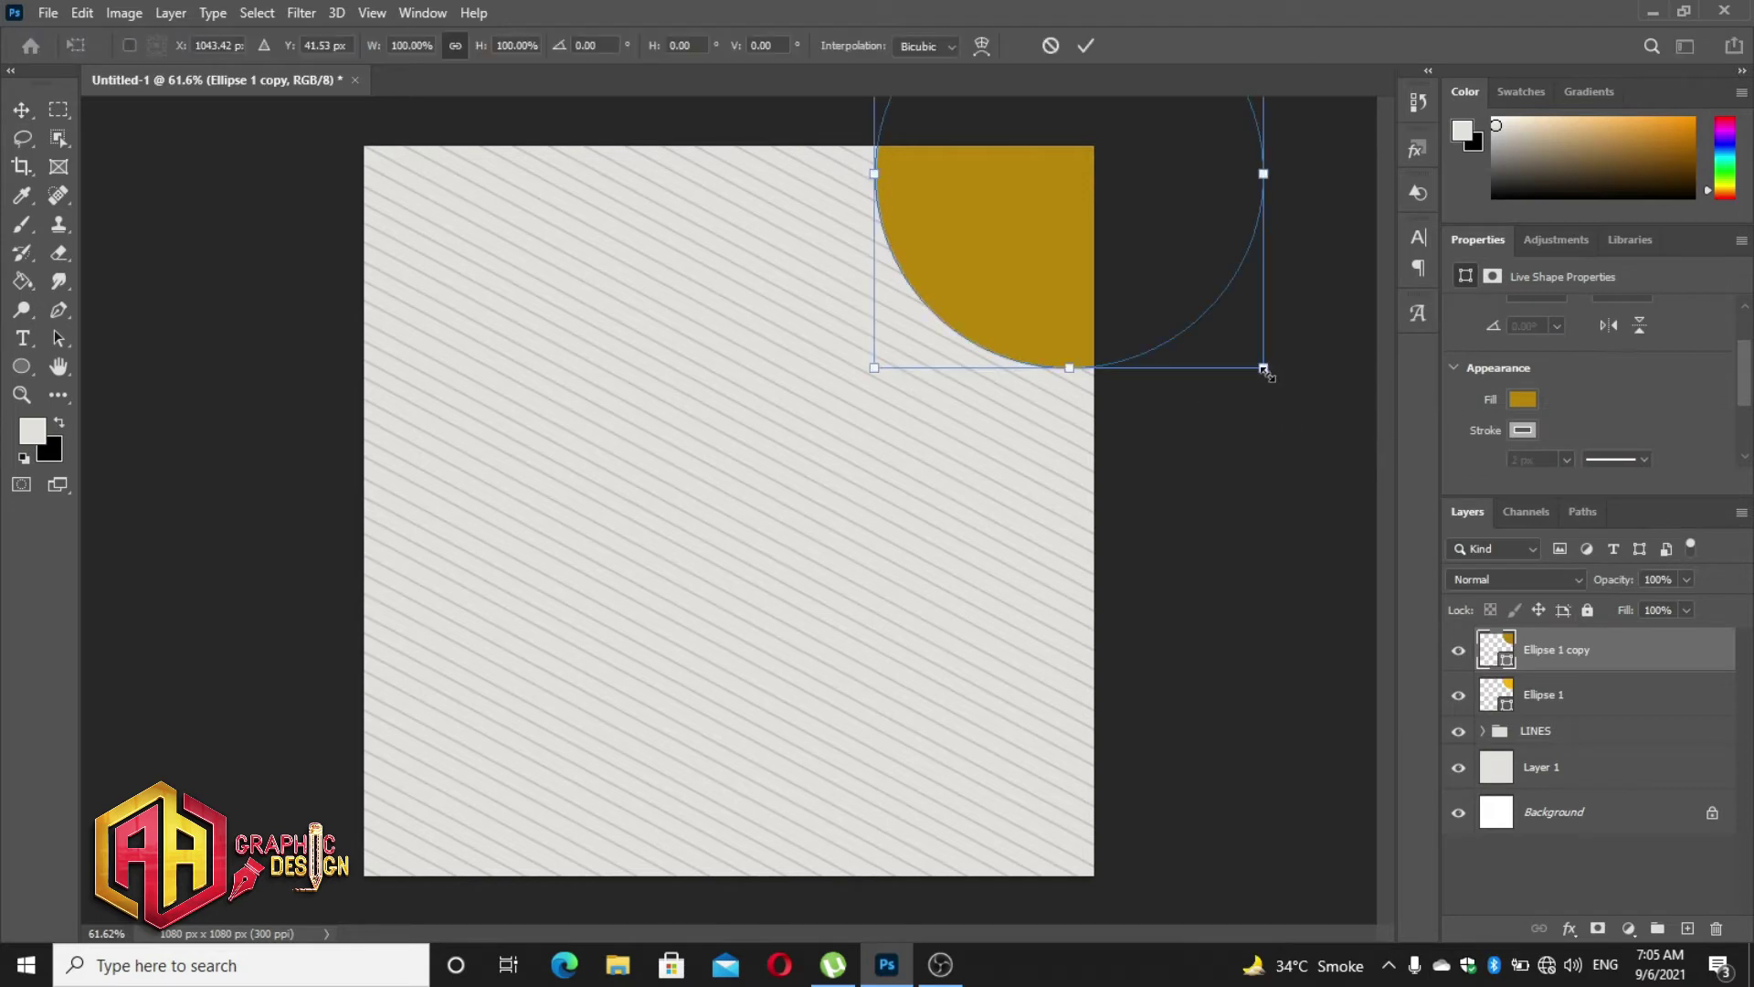
drag(1254, 360, 1202, 260)
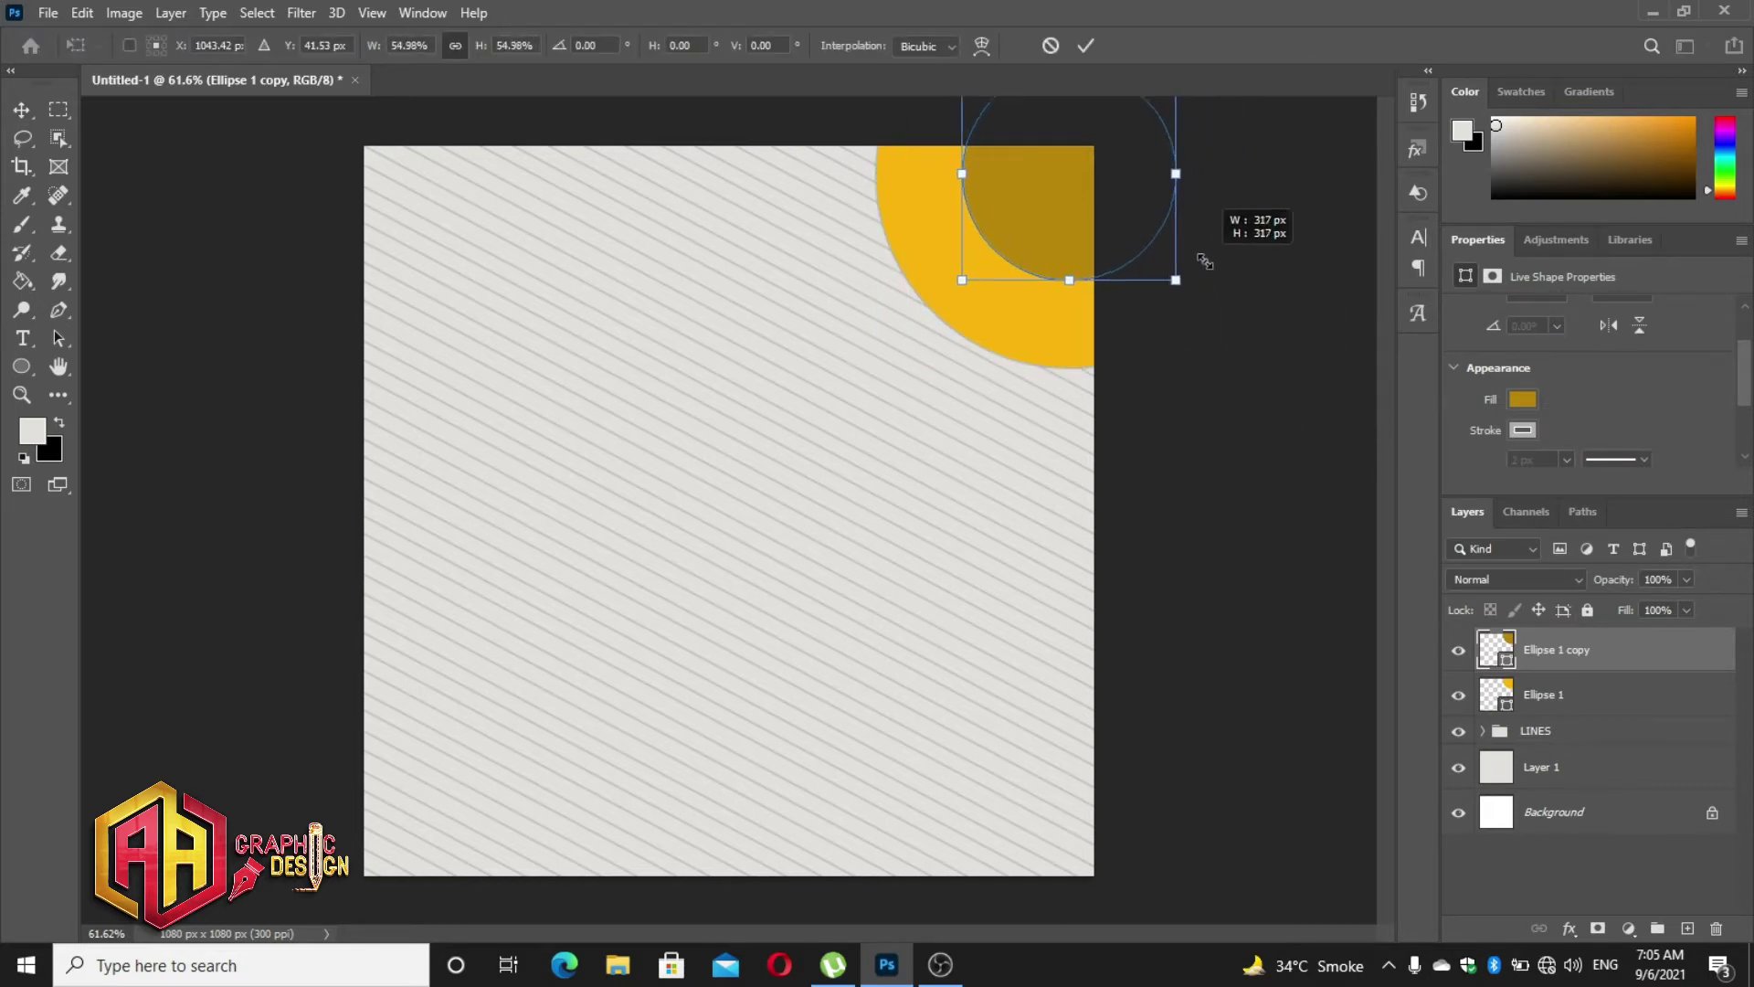
drag(1203, 261, 1197, 255)
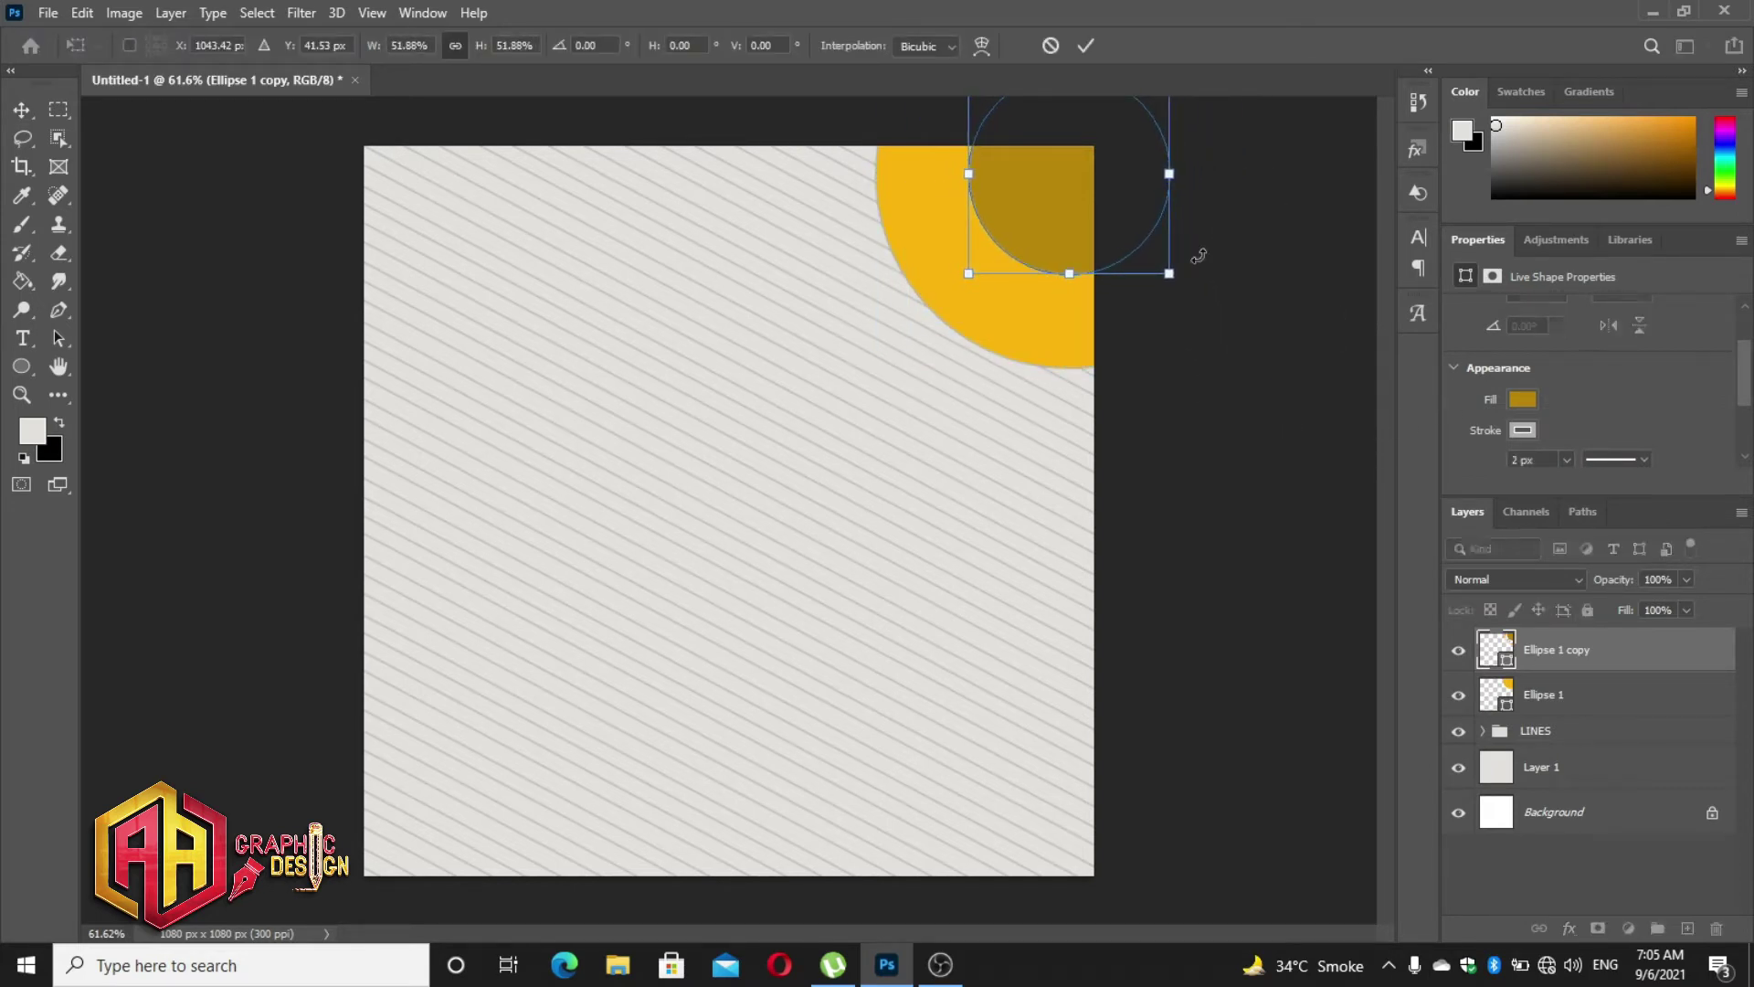
click(1086, 47)
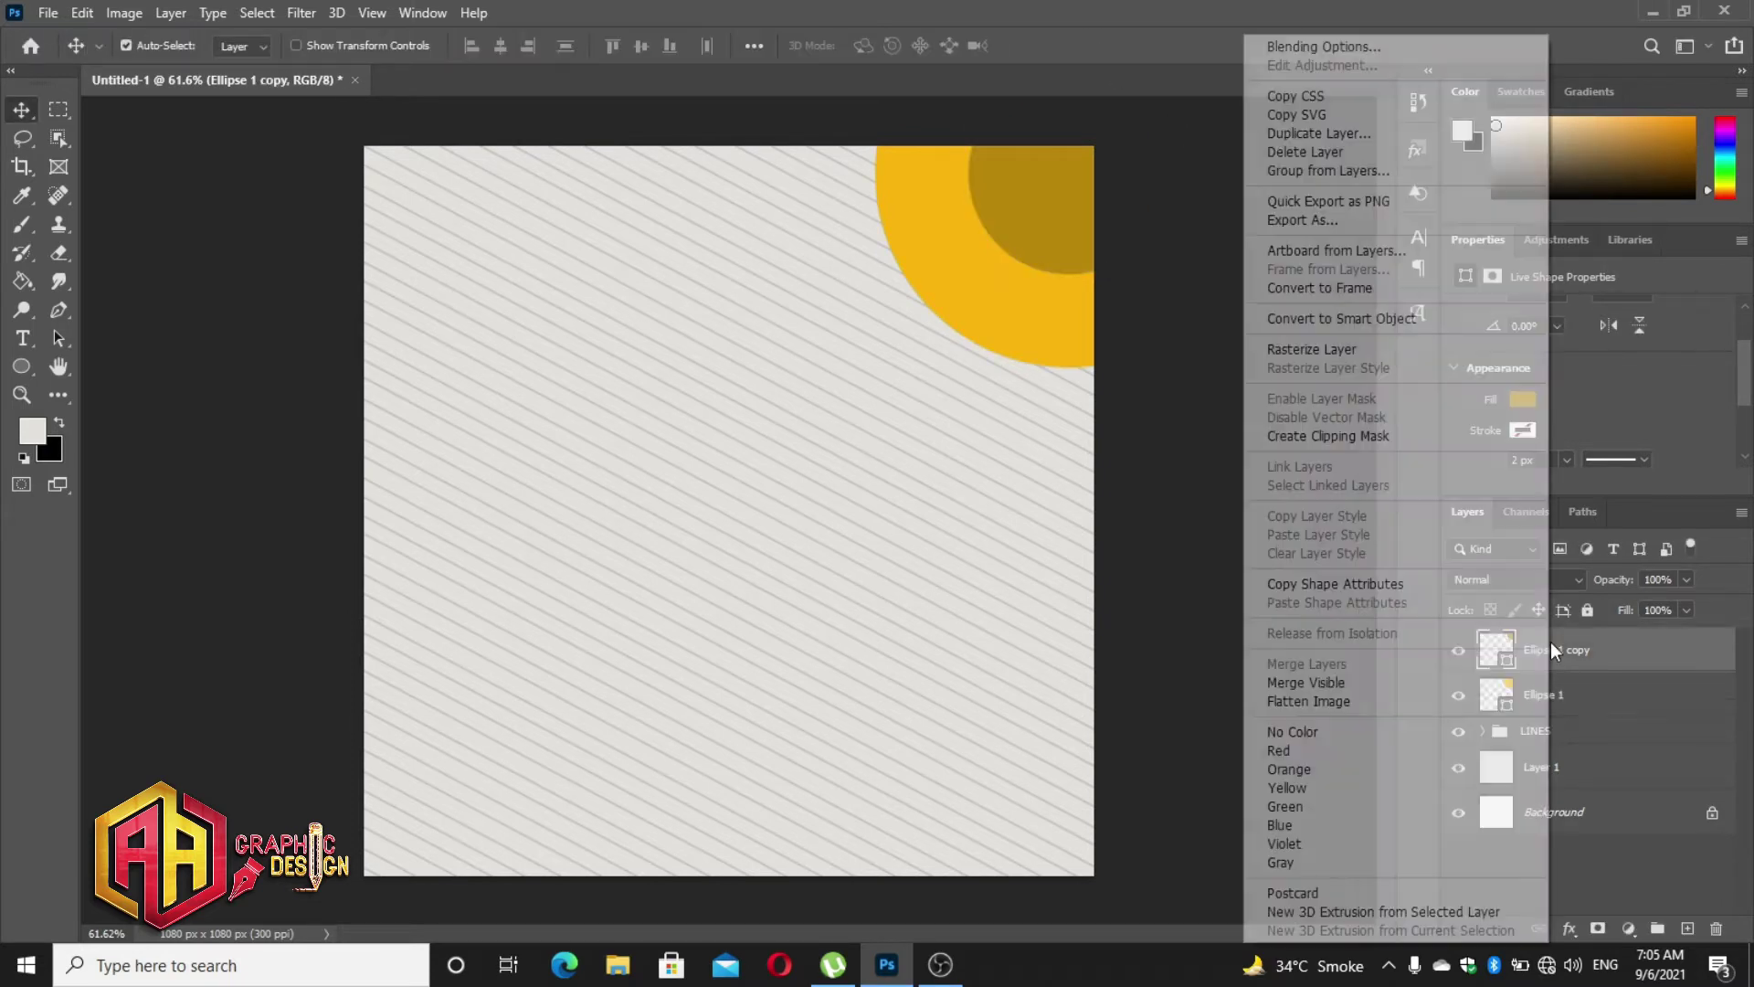
- Duplicate the gold circle, fill the copy white, and shrink it to 90 px across
right_click(1553, 649)
click(1411, 134)
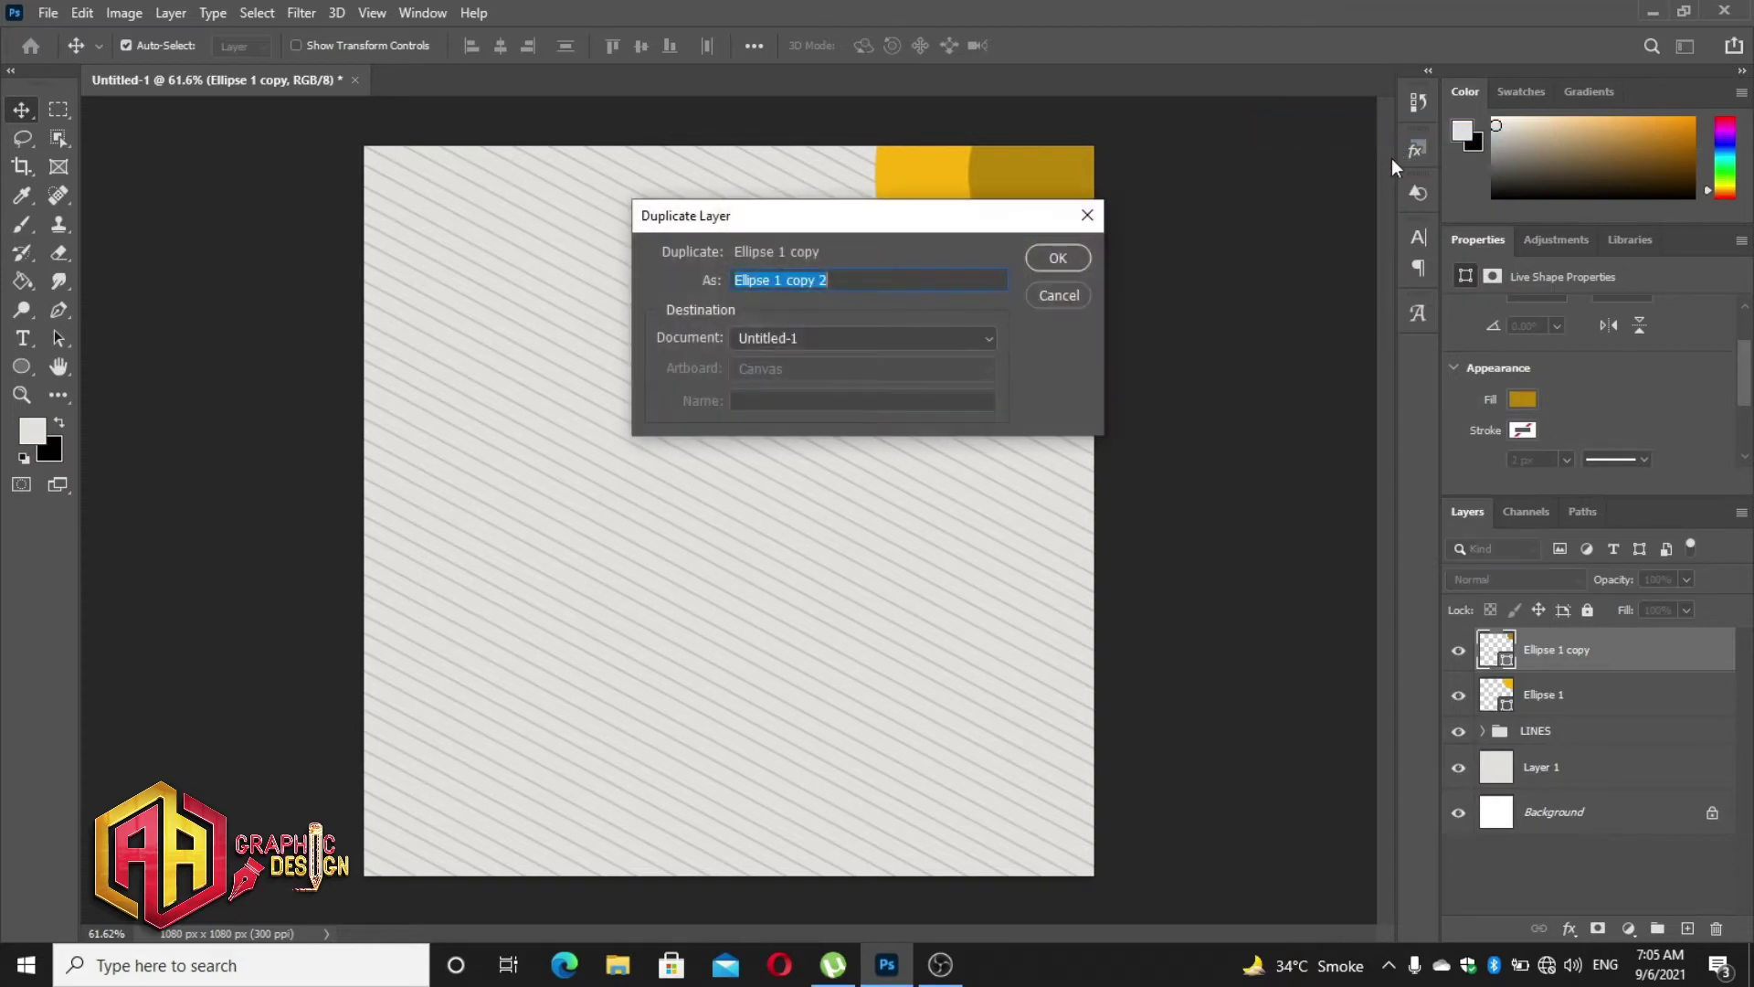
click(1057, 259)
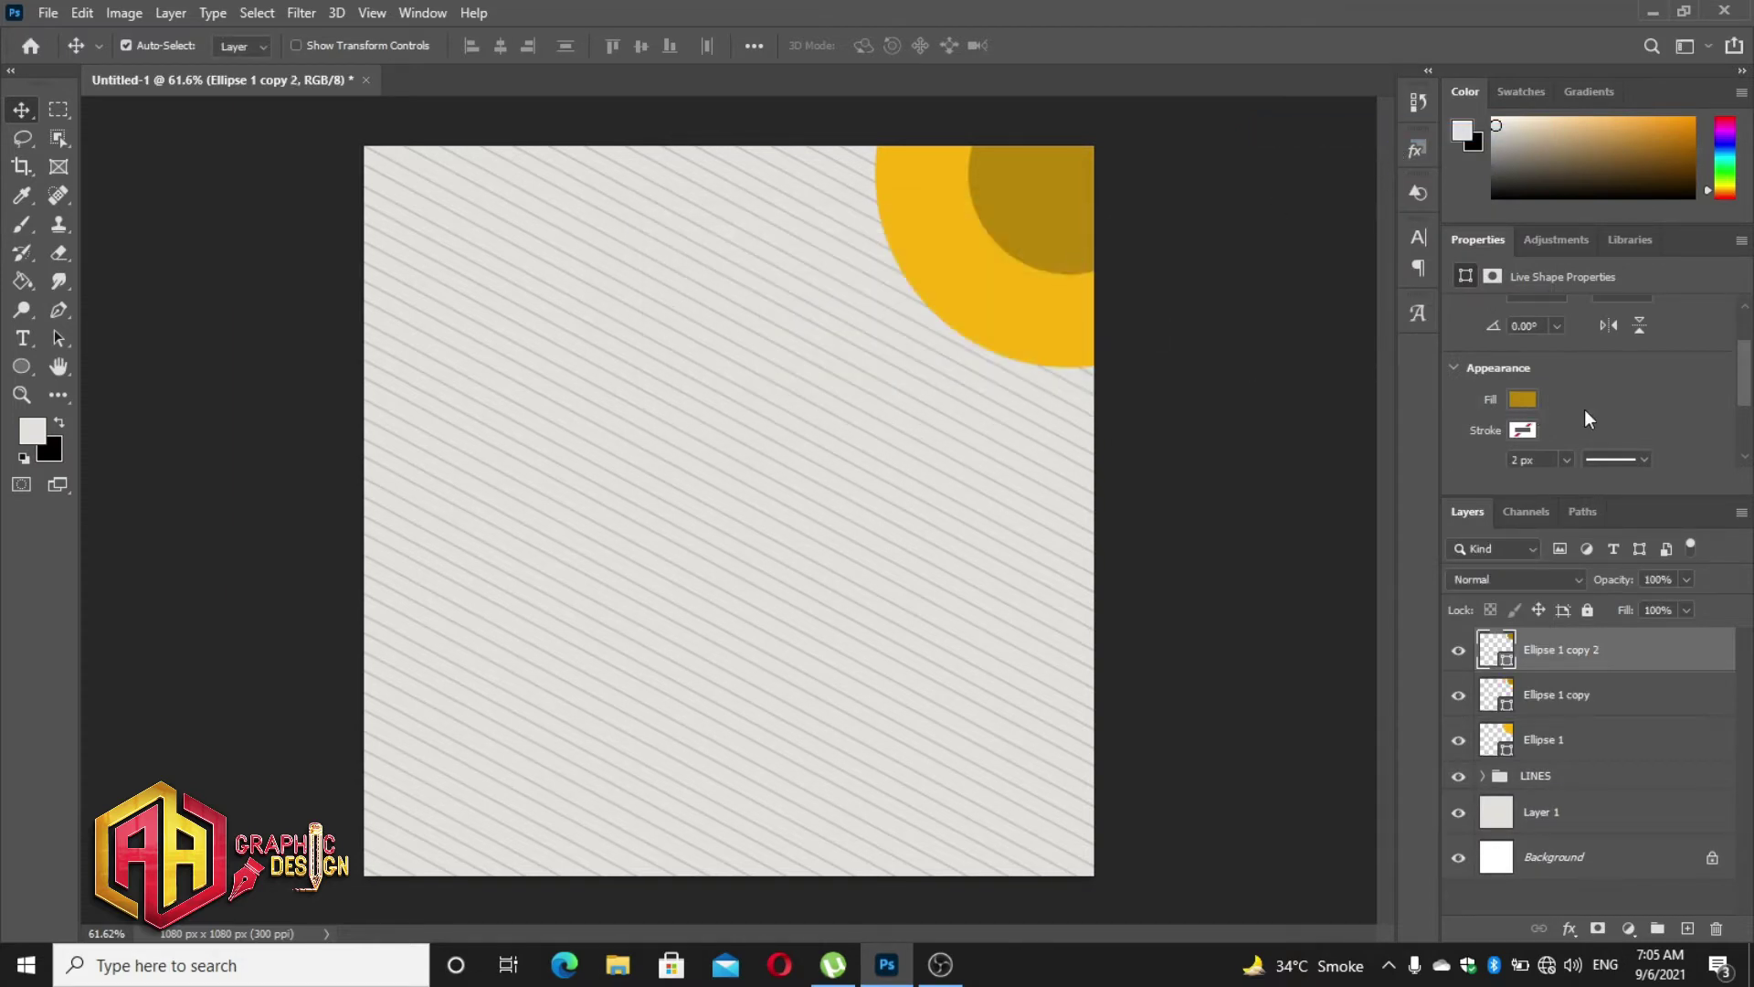
click(1522, 400)
click(1472, 516)
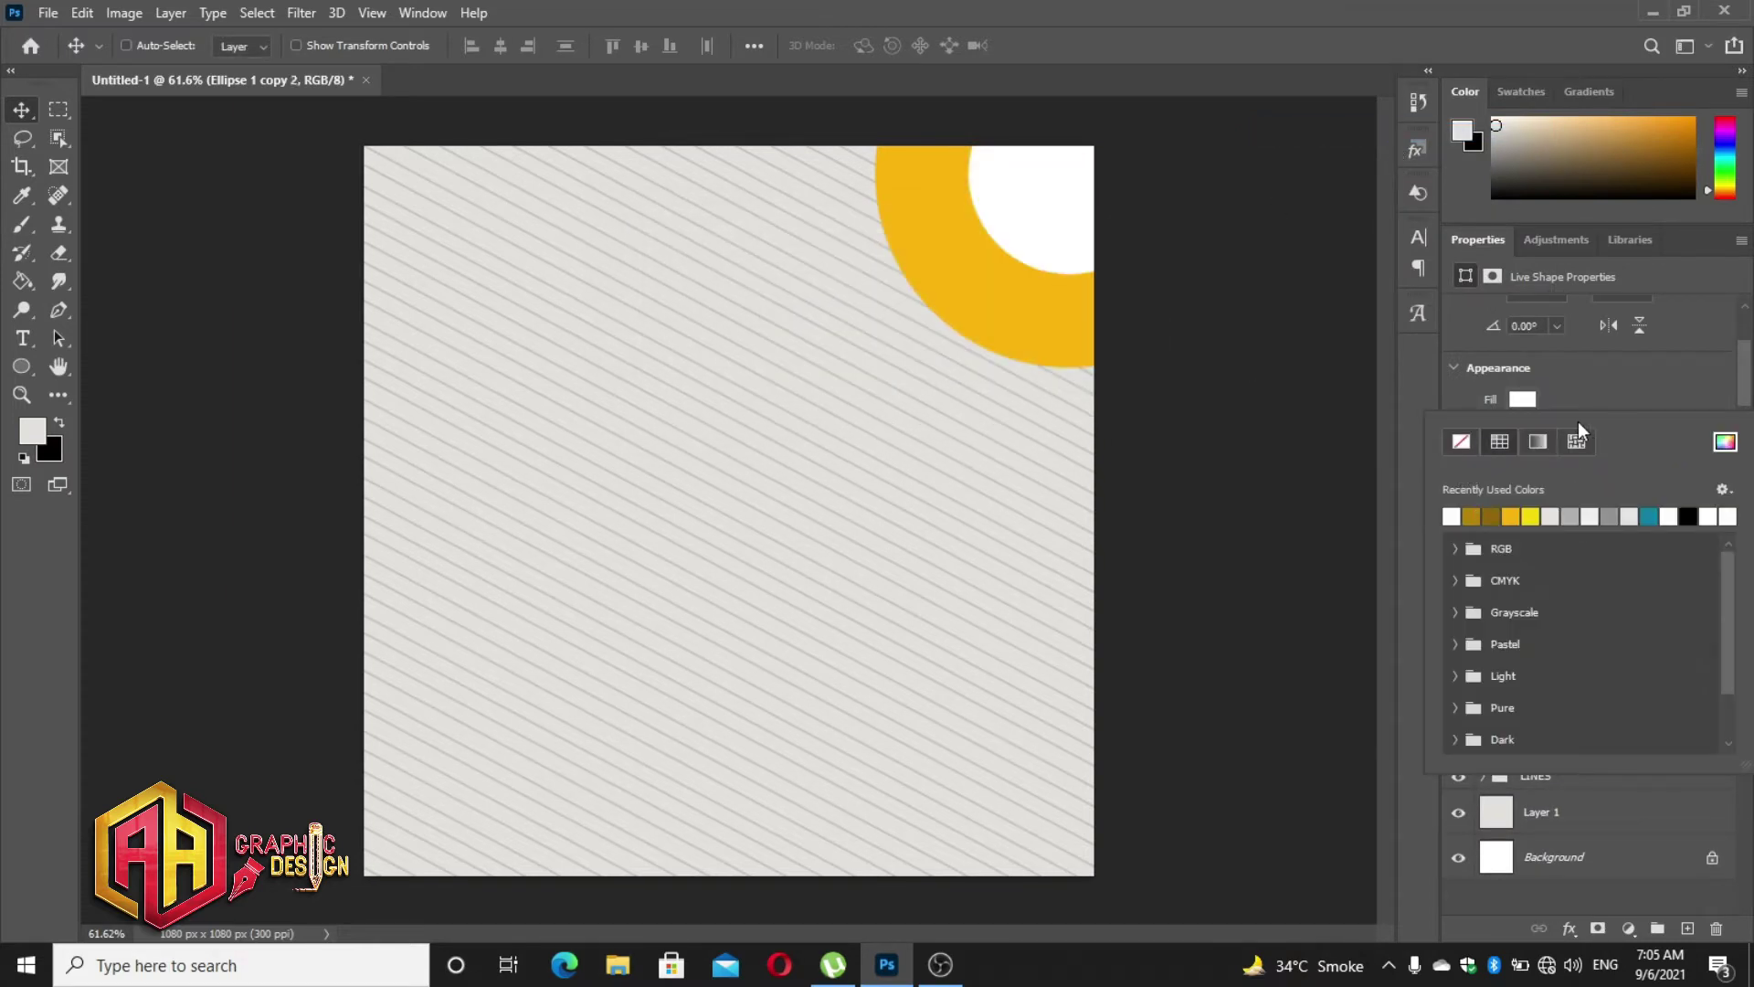
click(1212, 382)
key(ctrl+t)
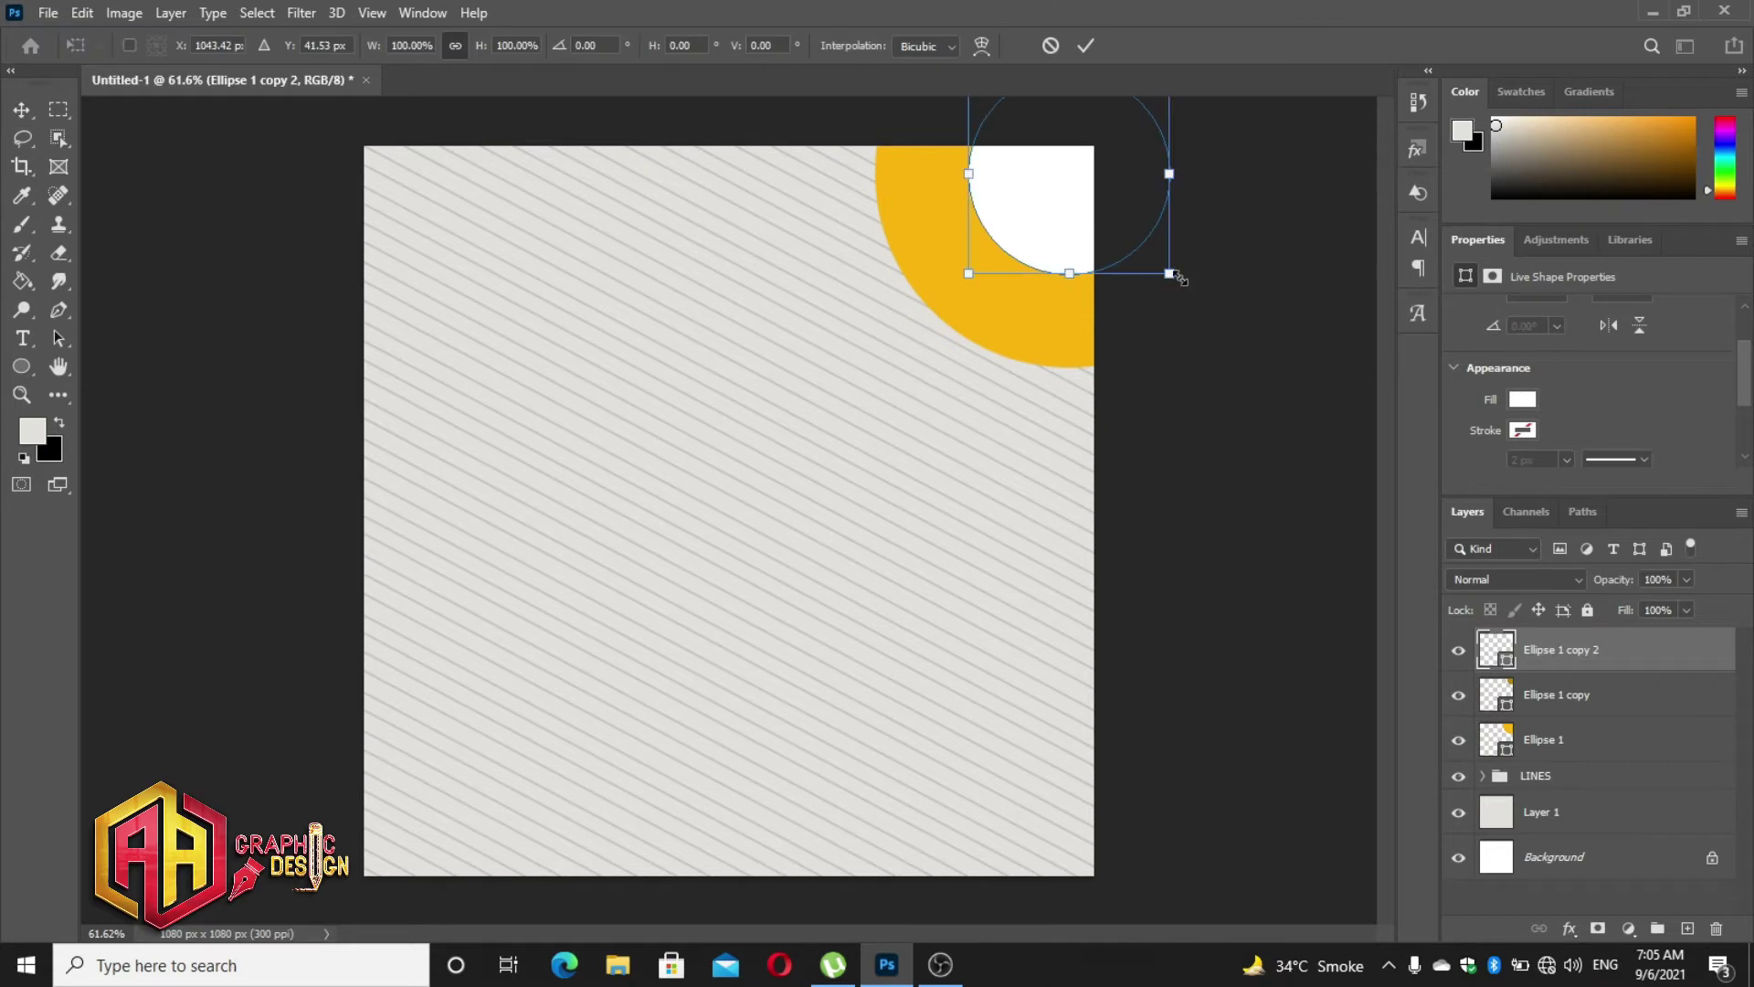
drag(1171, 274, 1138, 199)
drag(1130, 184, 1131, 173)
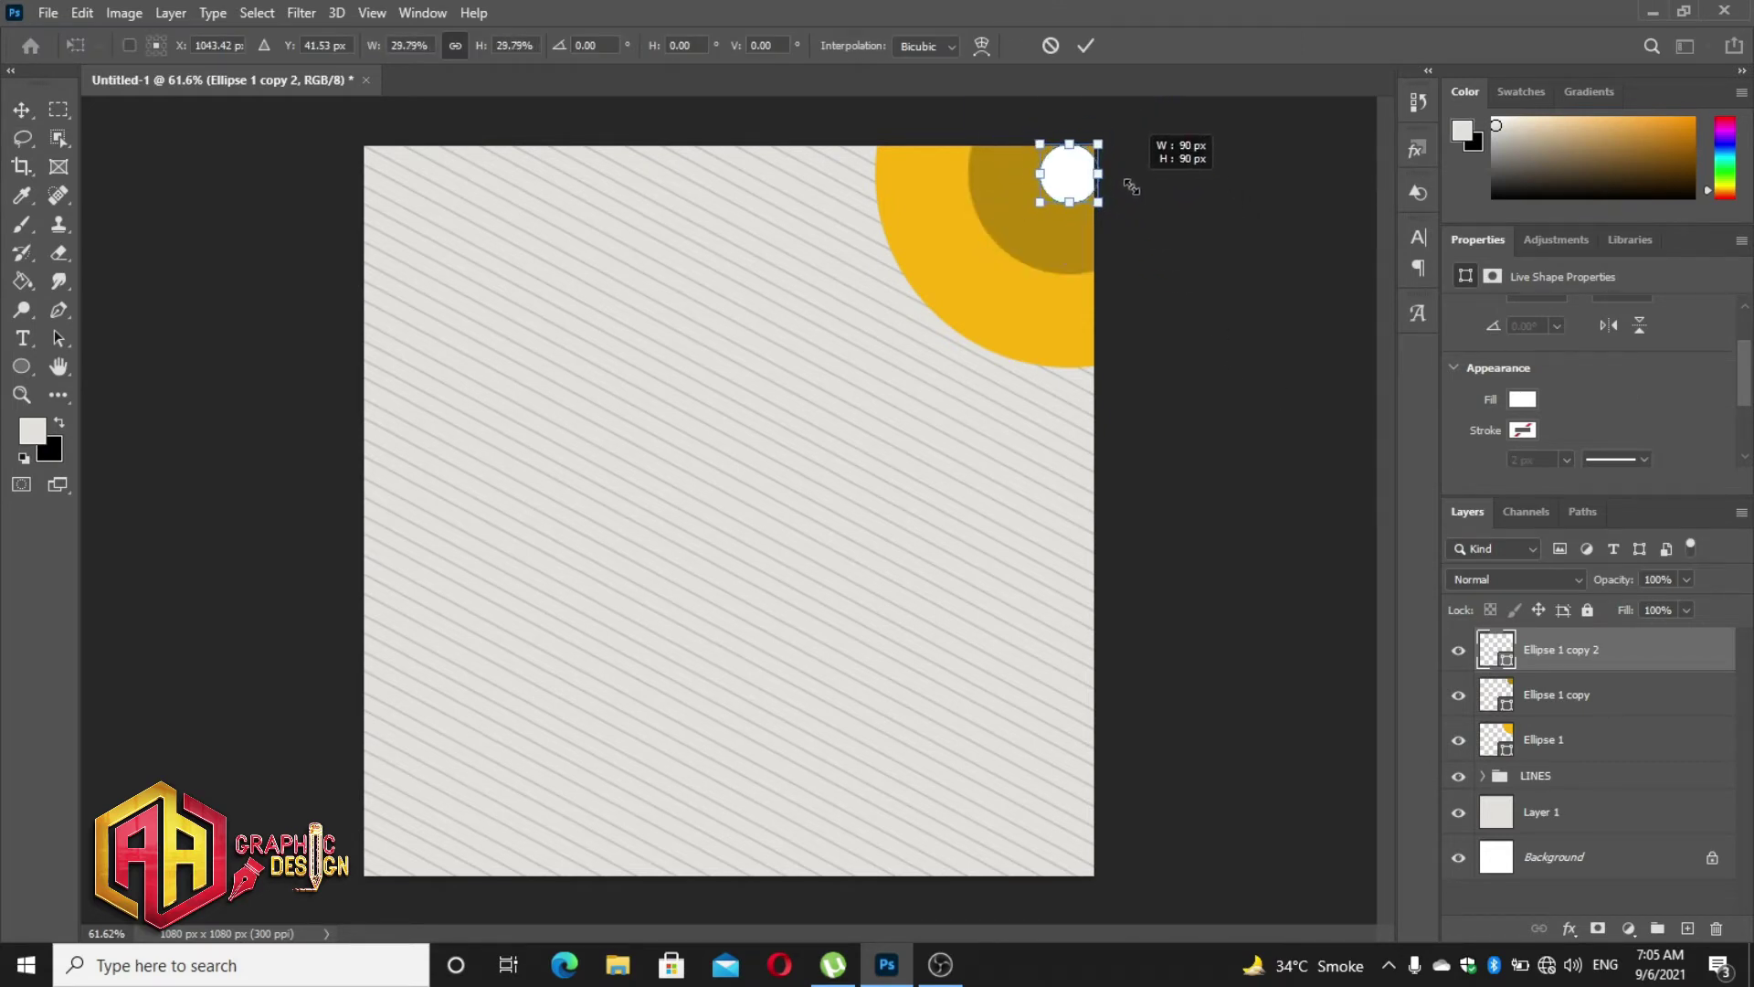
click(1086, 46)
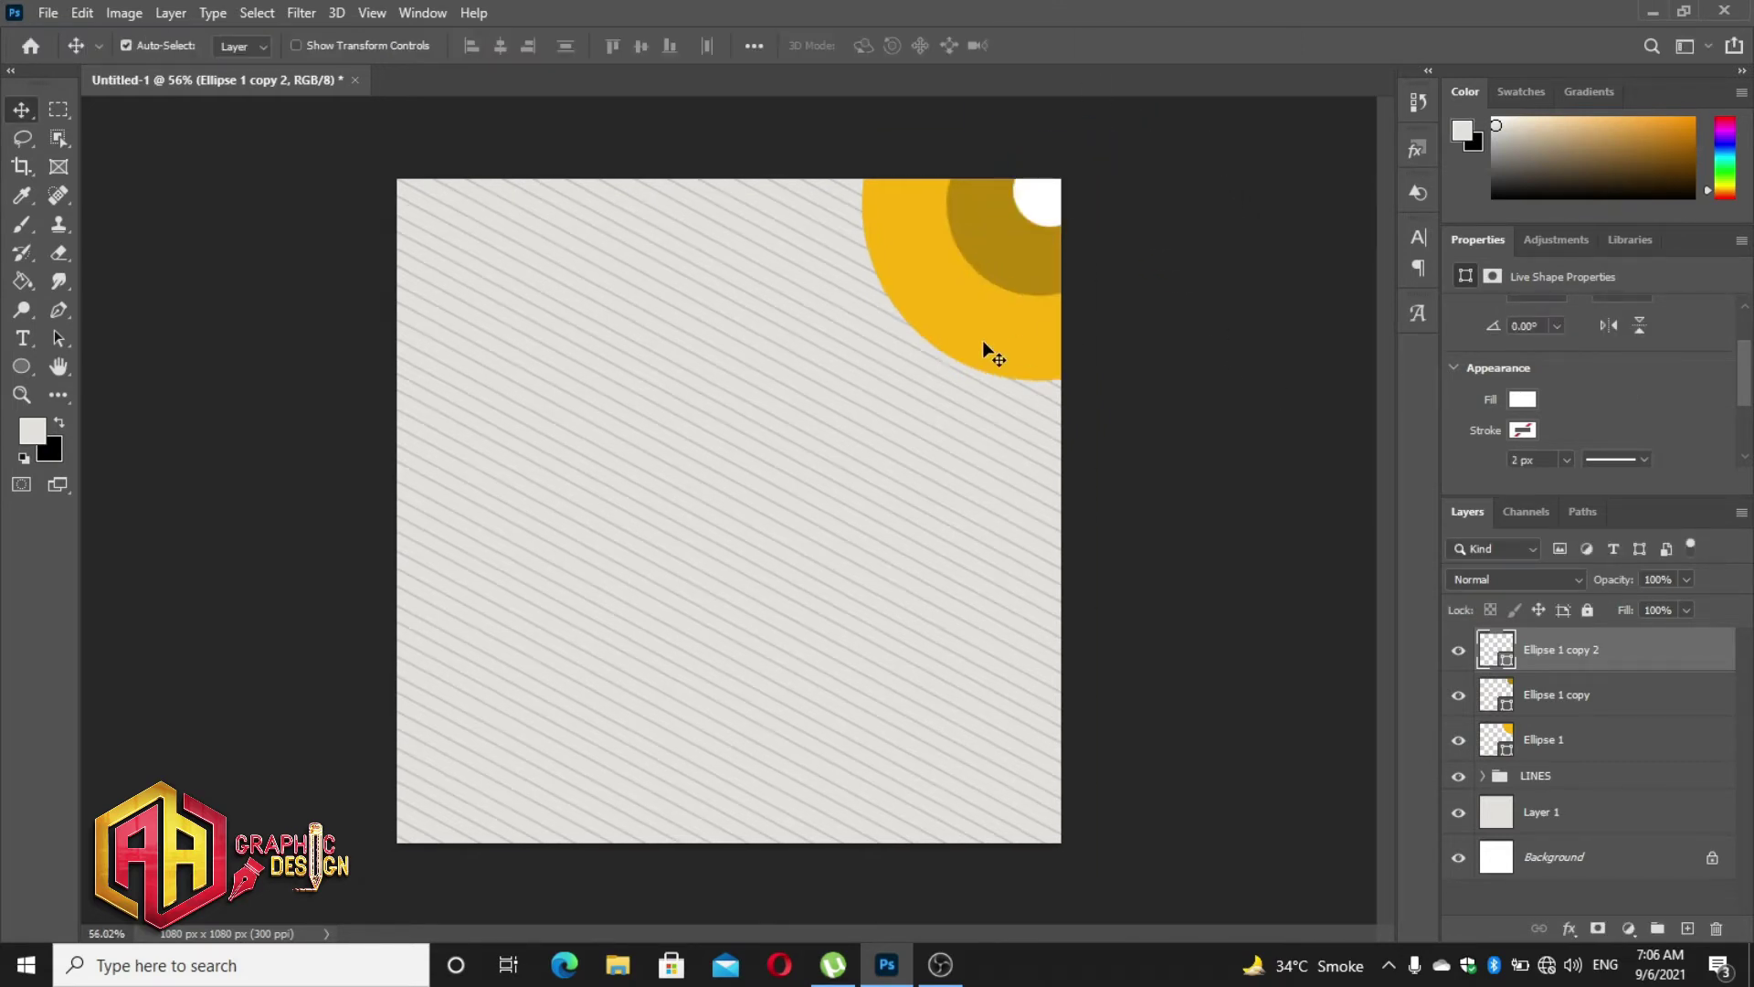
scroll(983, 347, down, 3)
scroll(983, 347, down, 1)
scroll(982, 356, up, 3)
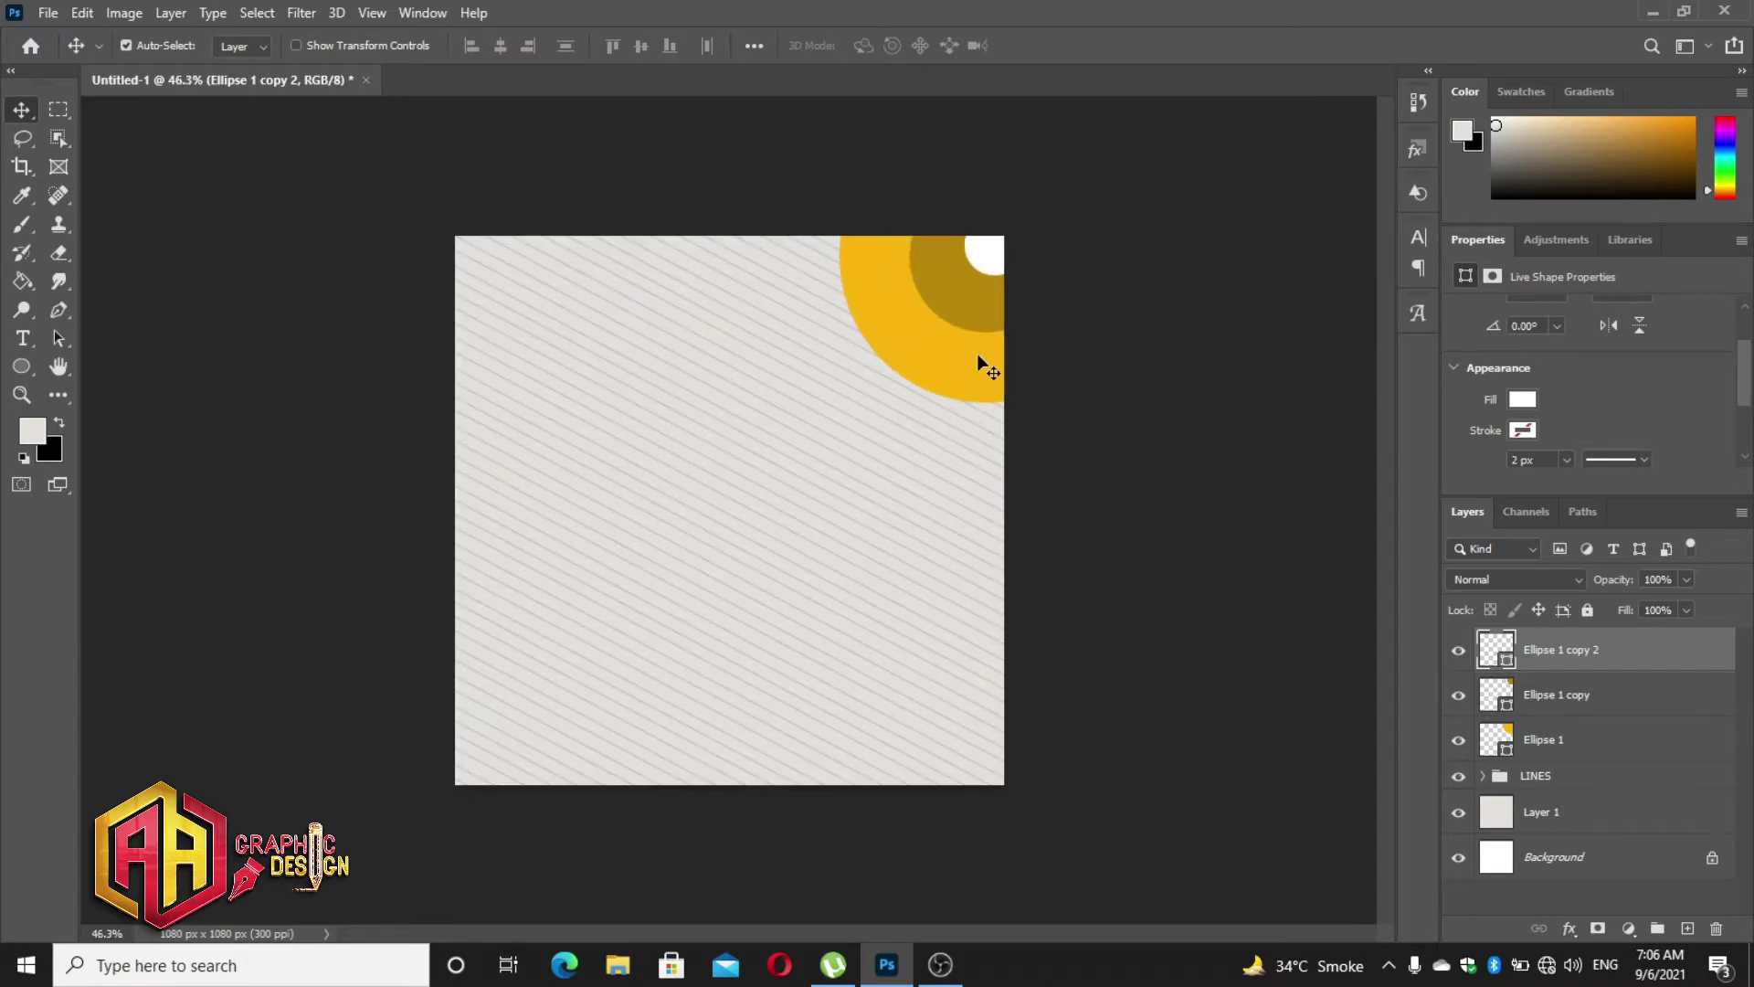
scroll(937, 442, up, 1)
scroll(938, 443, up, 2)
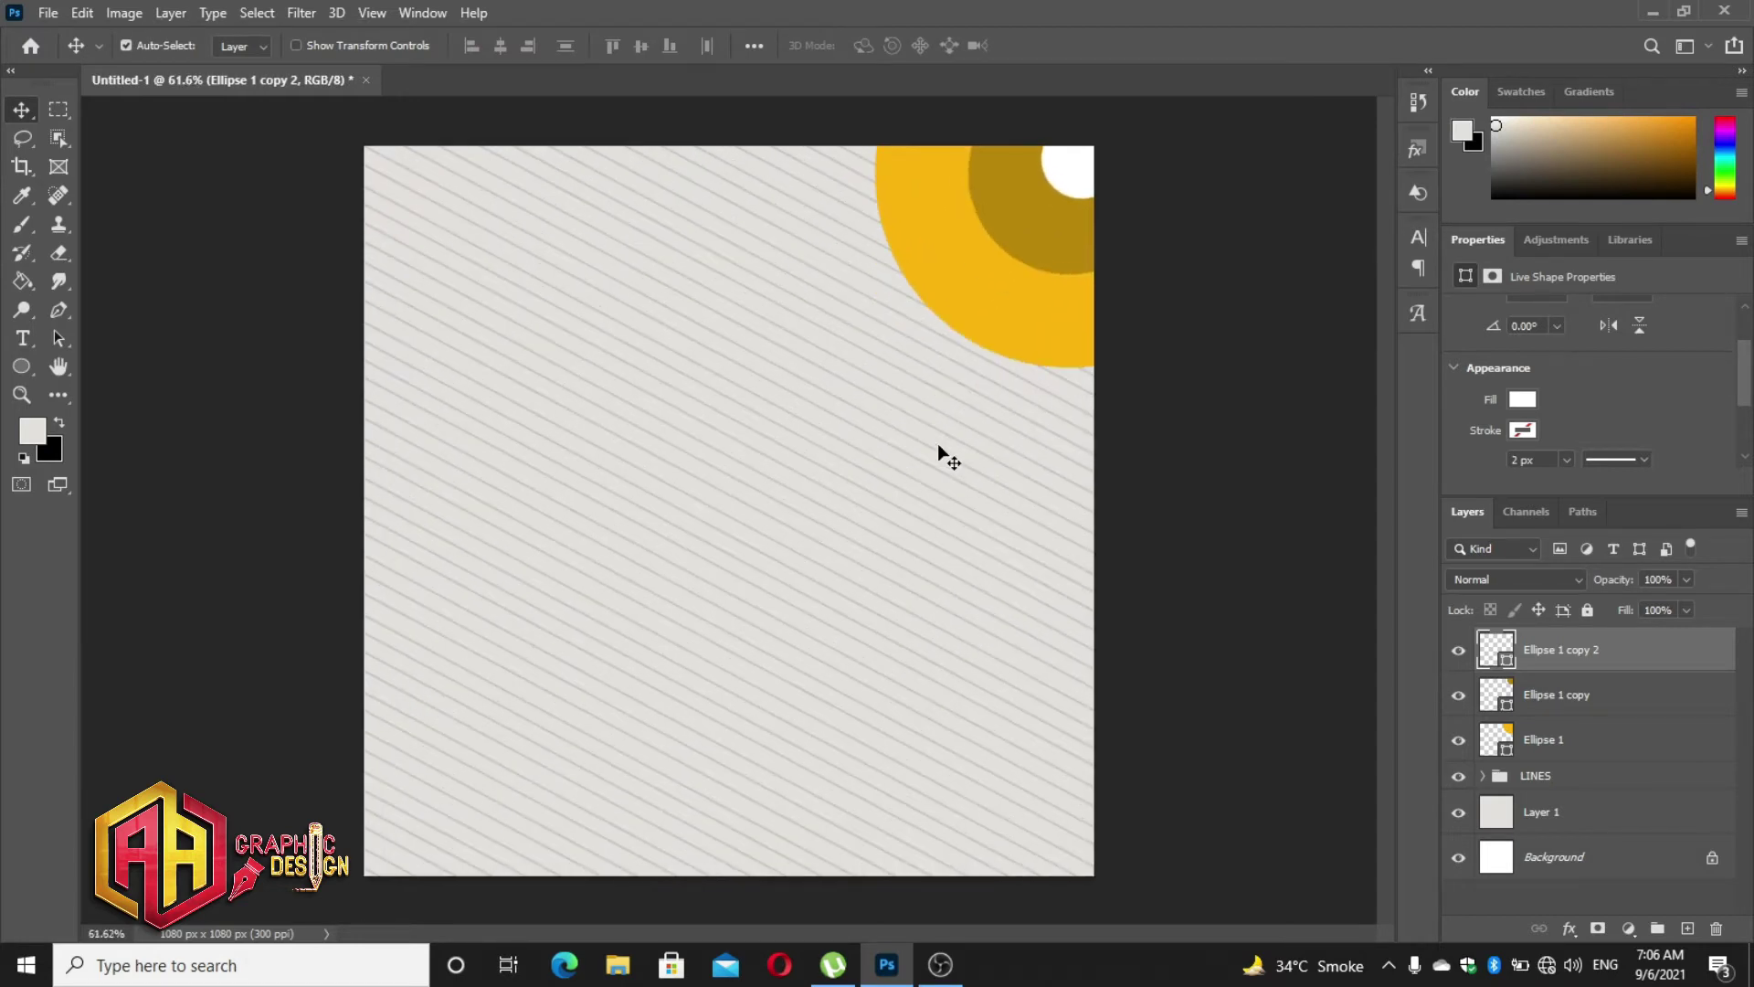
scroll(937, 442, up, 1)
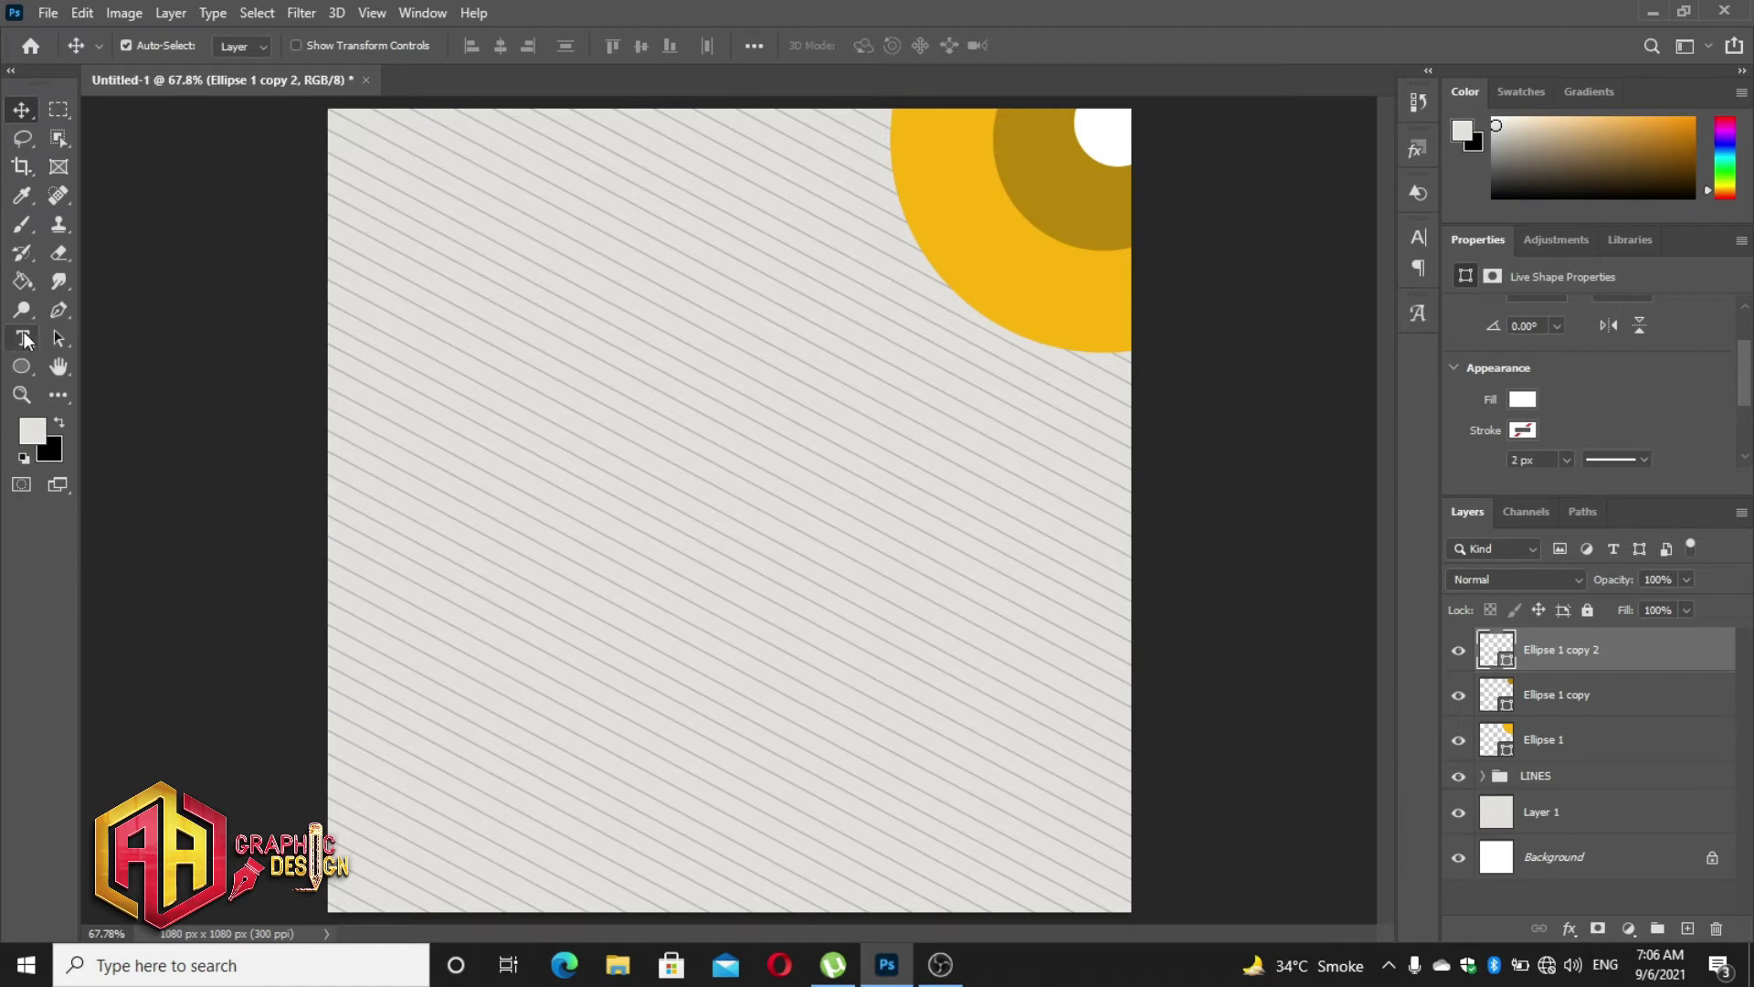
- Draw a 13 px navy dot near the poster's top-left corner
click(20, 368)
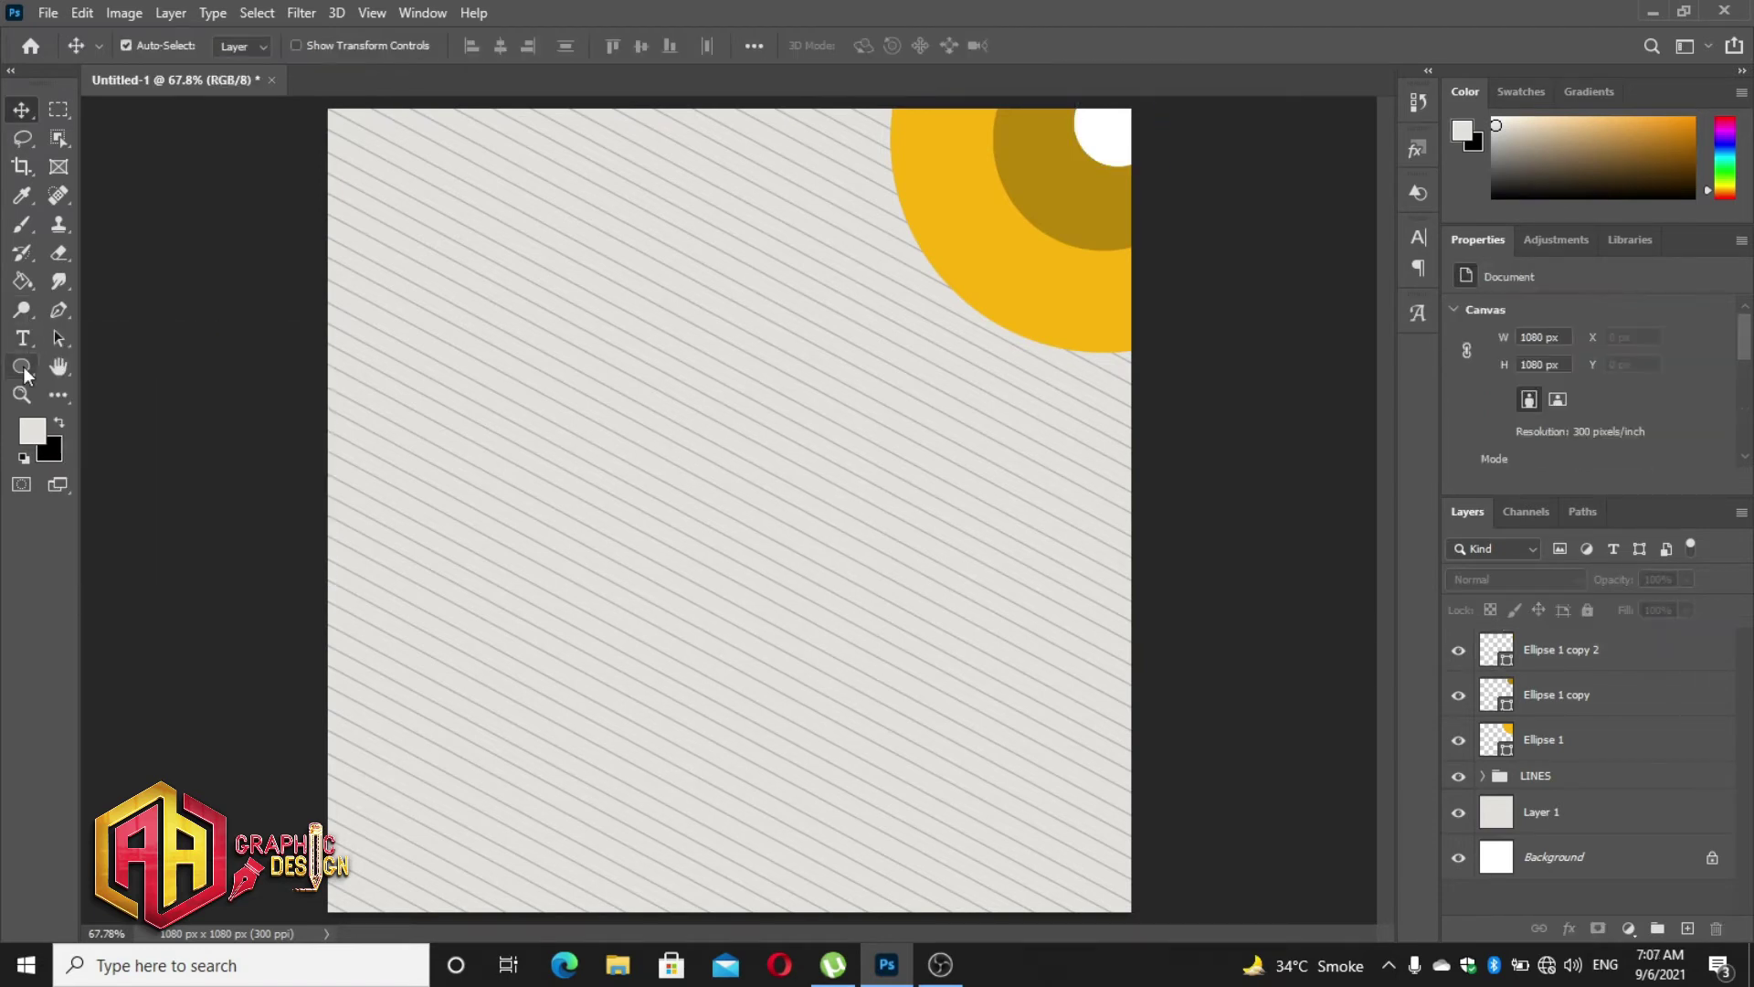
drag(398, 240, 407, 248)
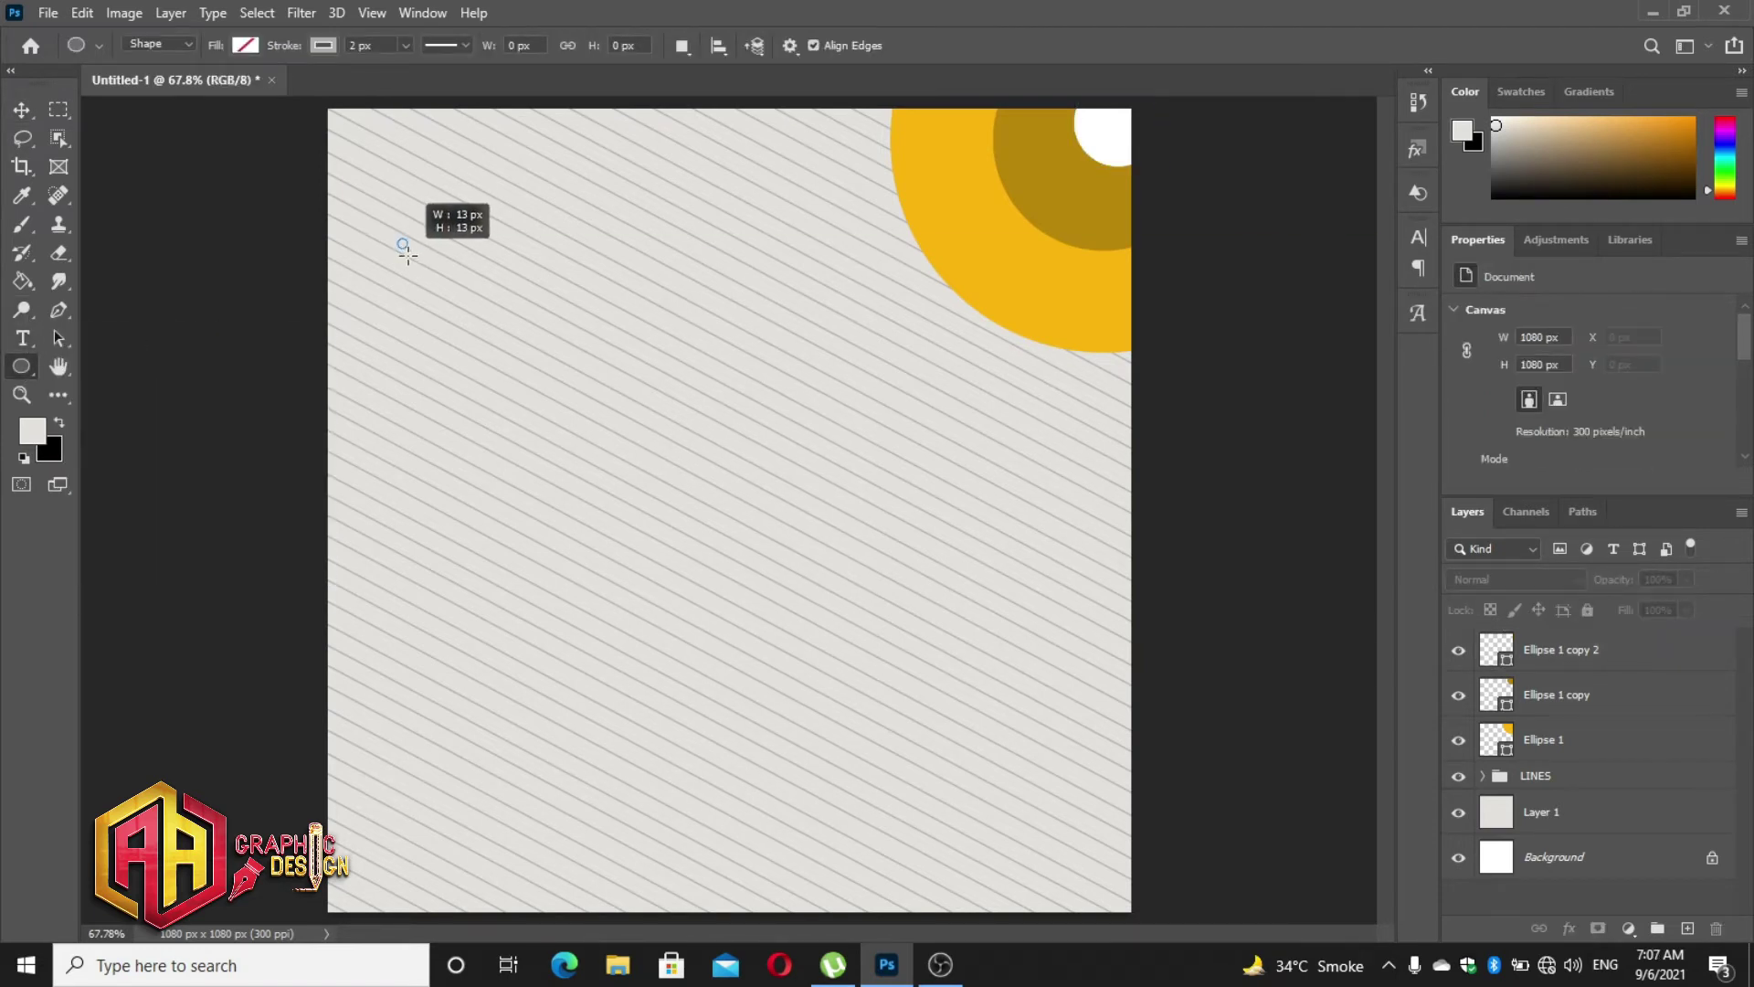
click(1512, 435)
click(1461, 535)
- Copy the dot into a row of three, then copy the row downward into a grid
key(v)
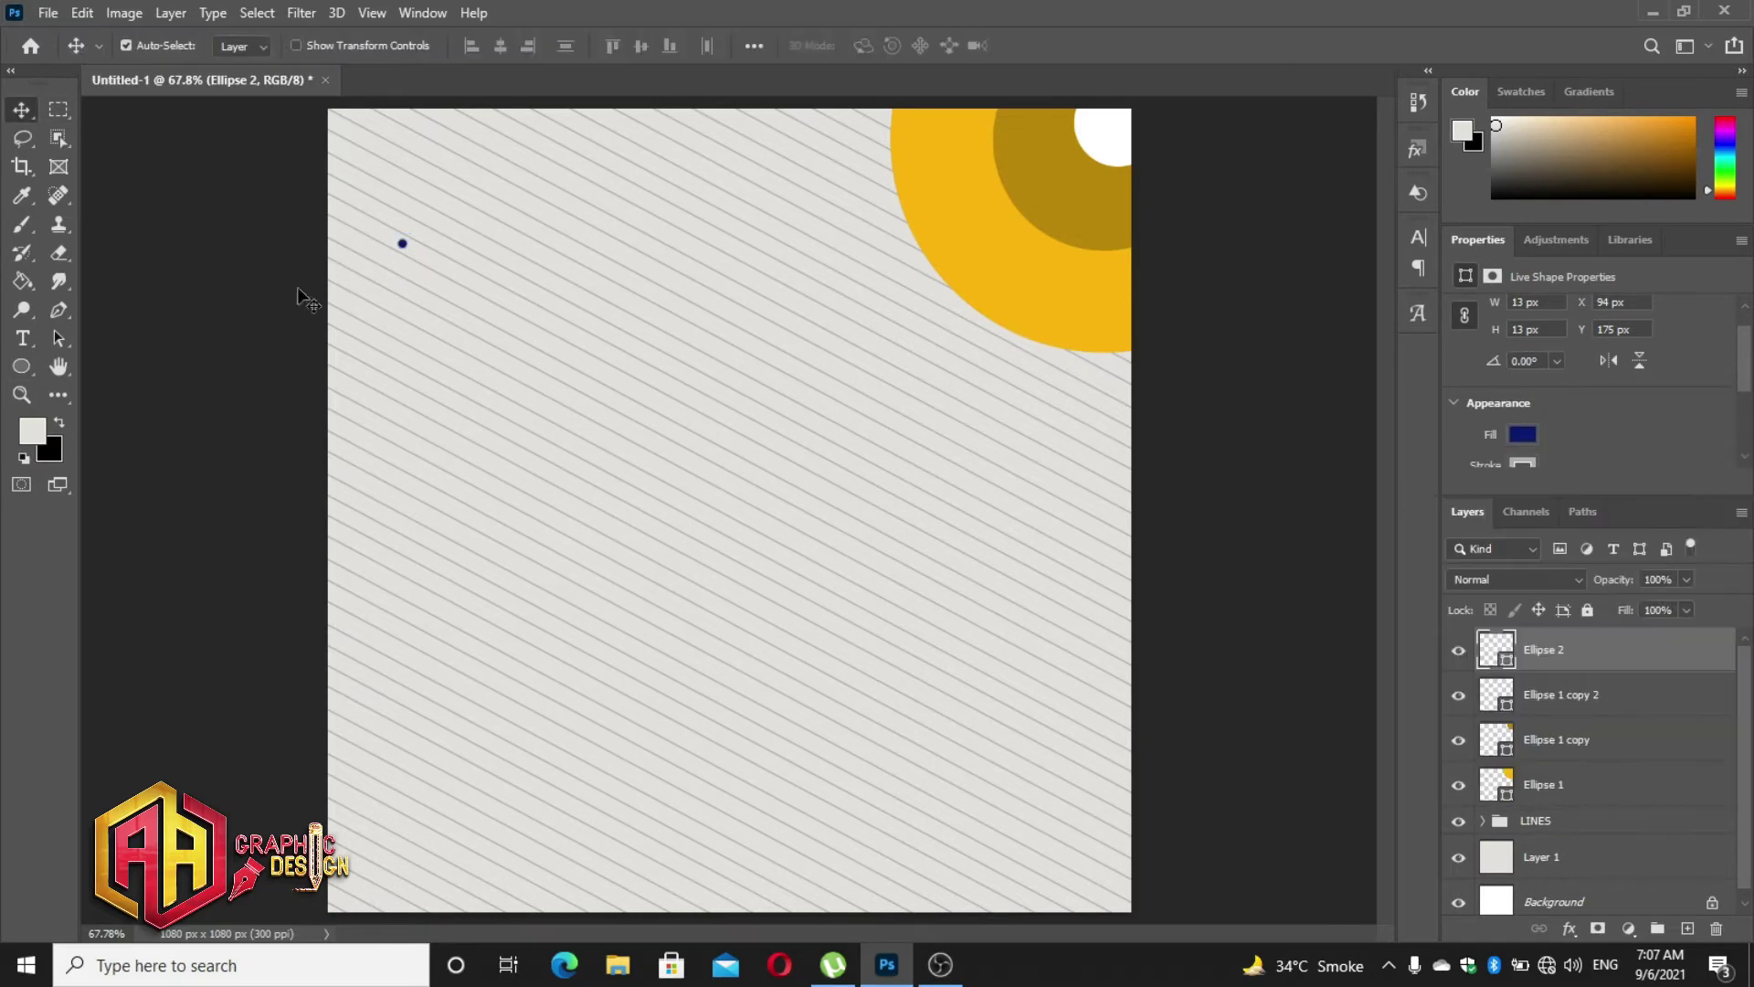
scroll(393, 256, up, 3)
scroll(420, 251, up, 3)
drag(424, 245, 579, 253)
scroll(580, 253, down, 1)
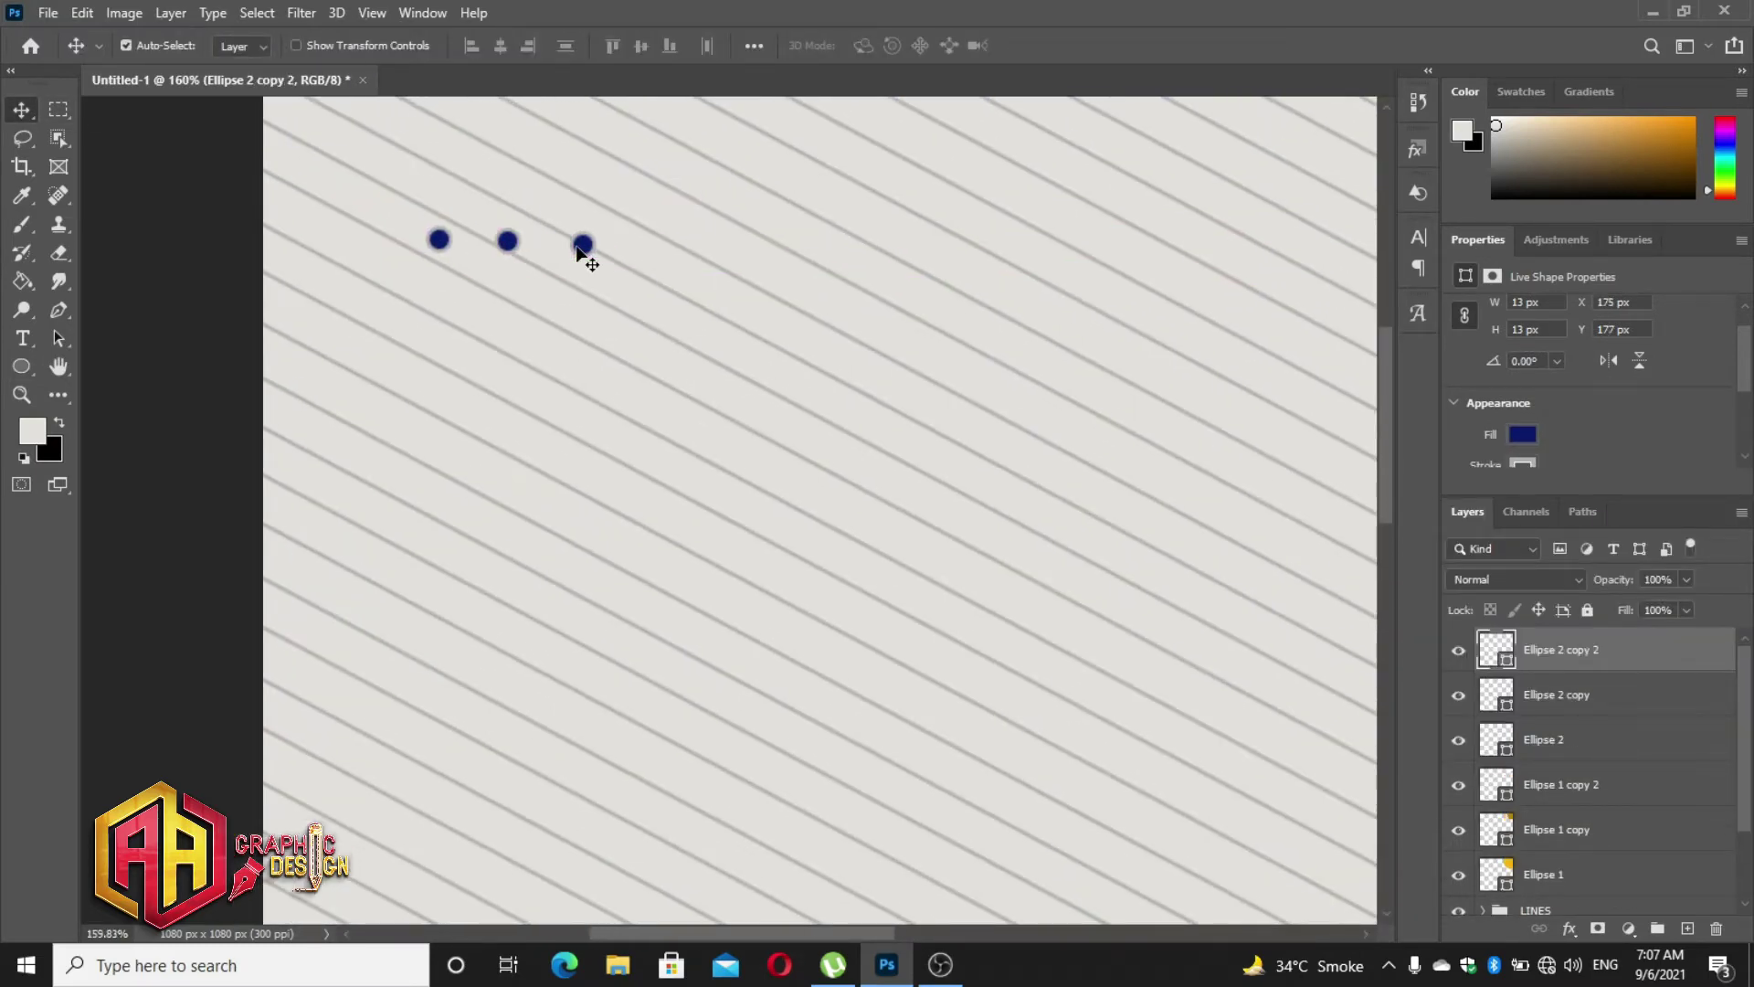
shift+click(508, 243)
shift+click(440, 240)
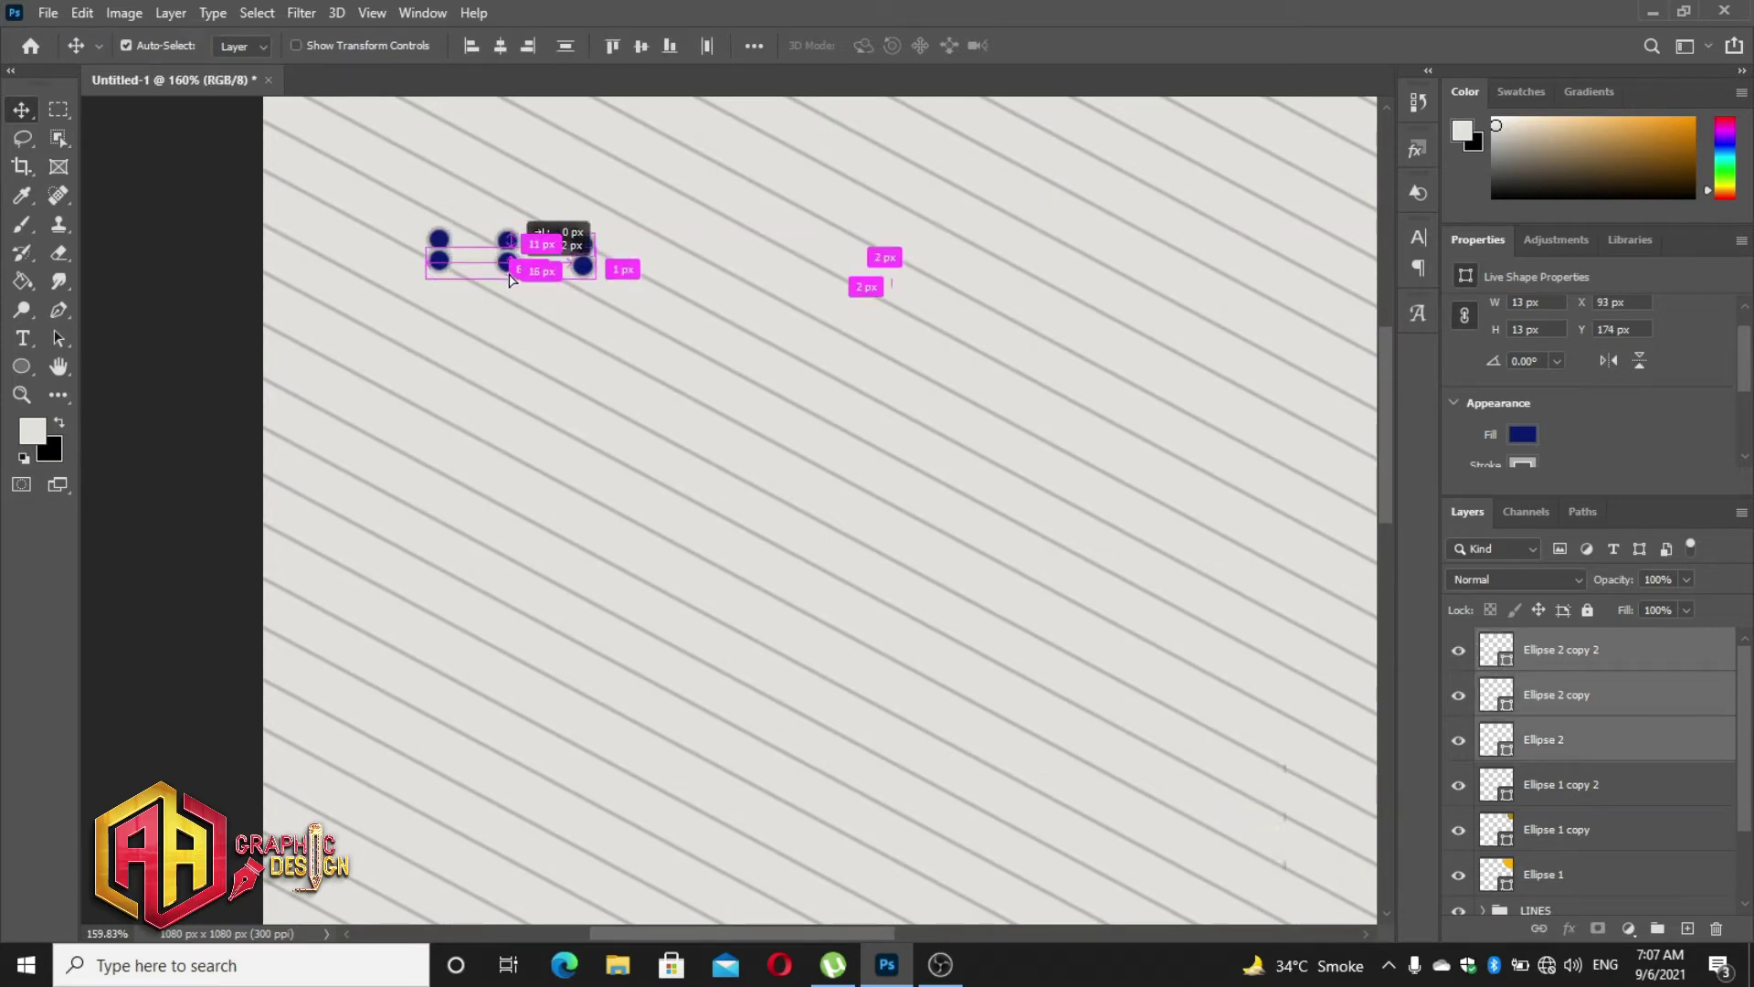
drag(509, 243, 502, 443)
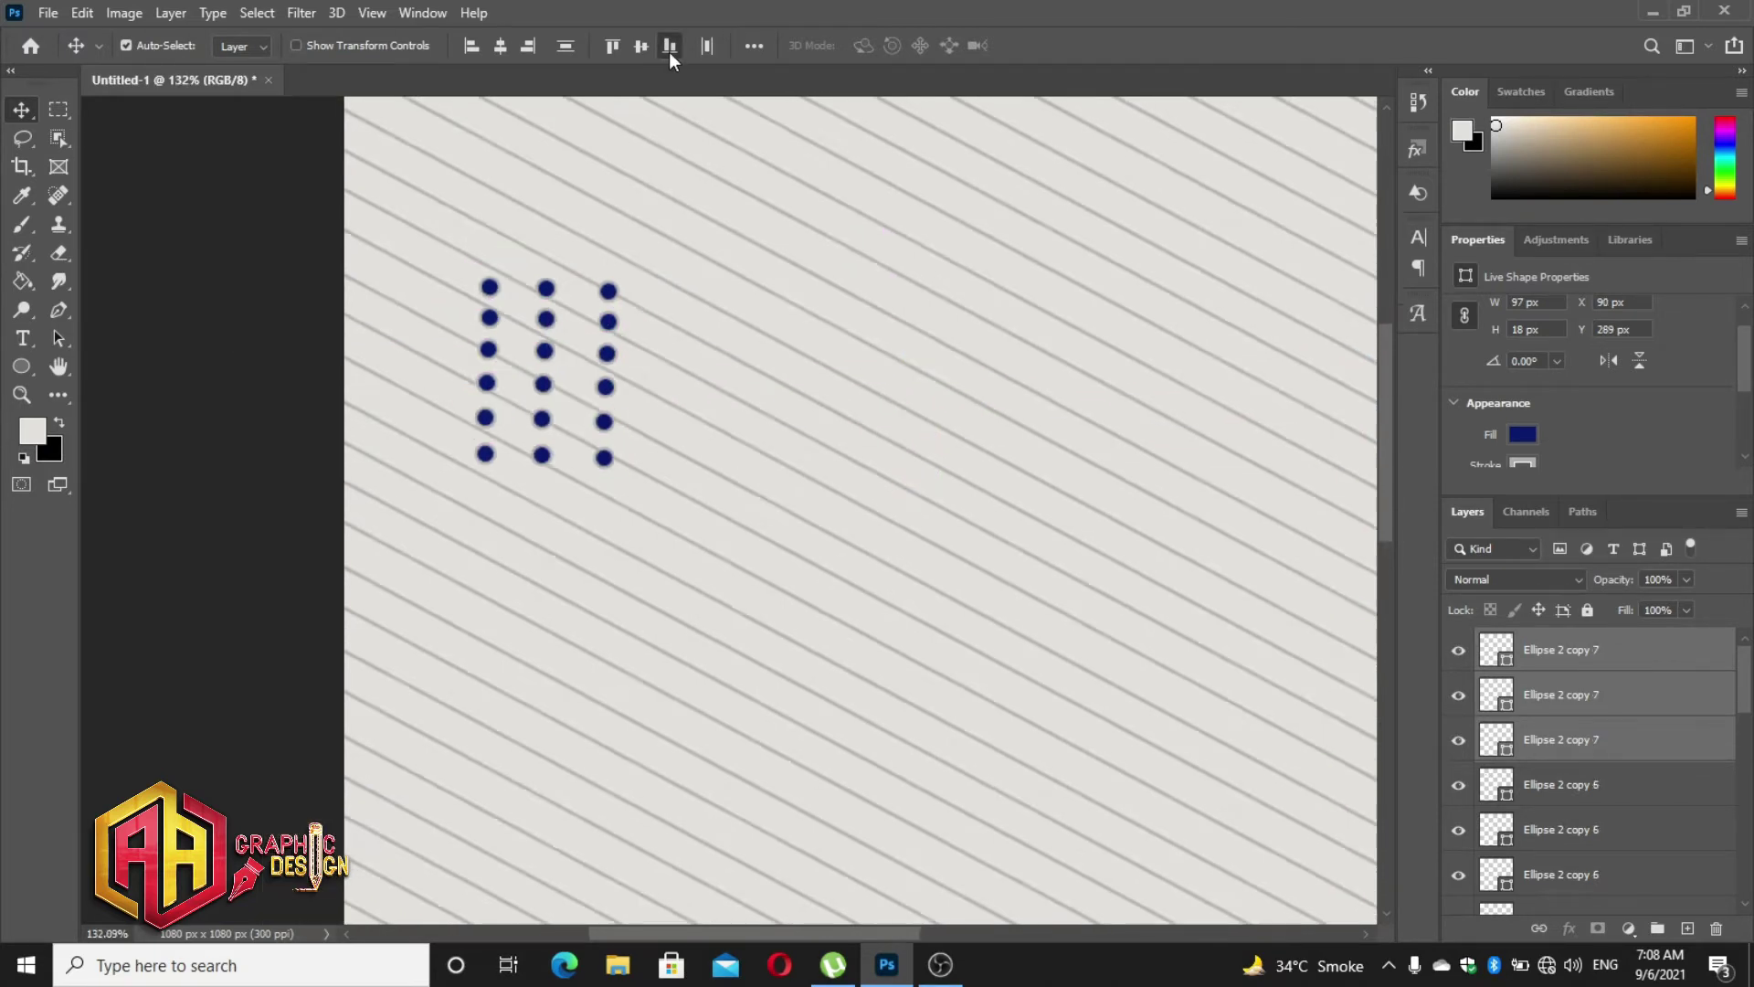
- Enlarge the dot grid to about 124% and nudge it up and left
scroll(644, 265, down, 5)
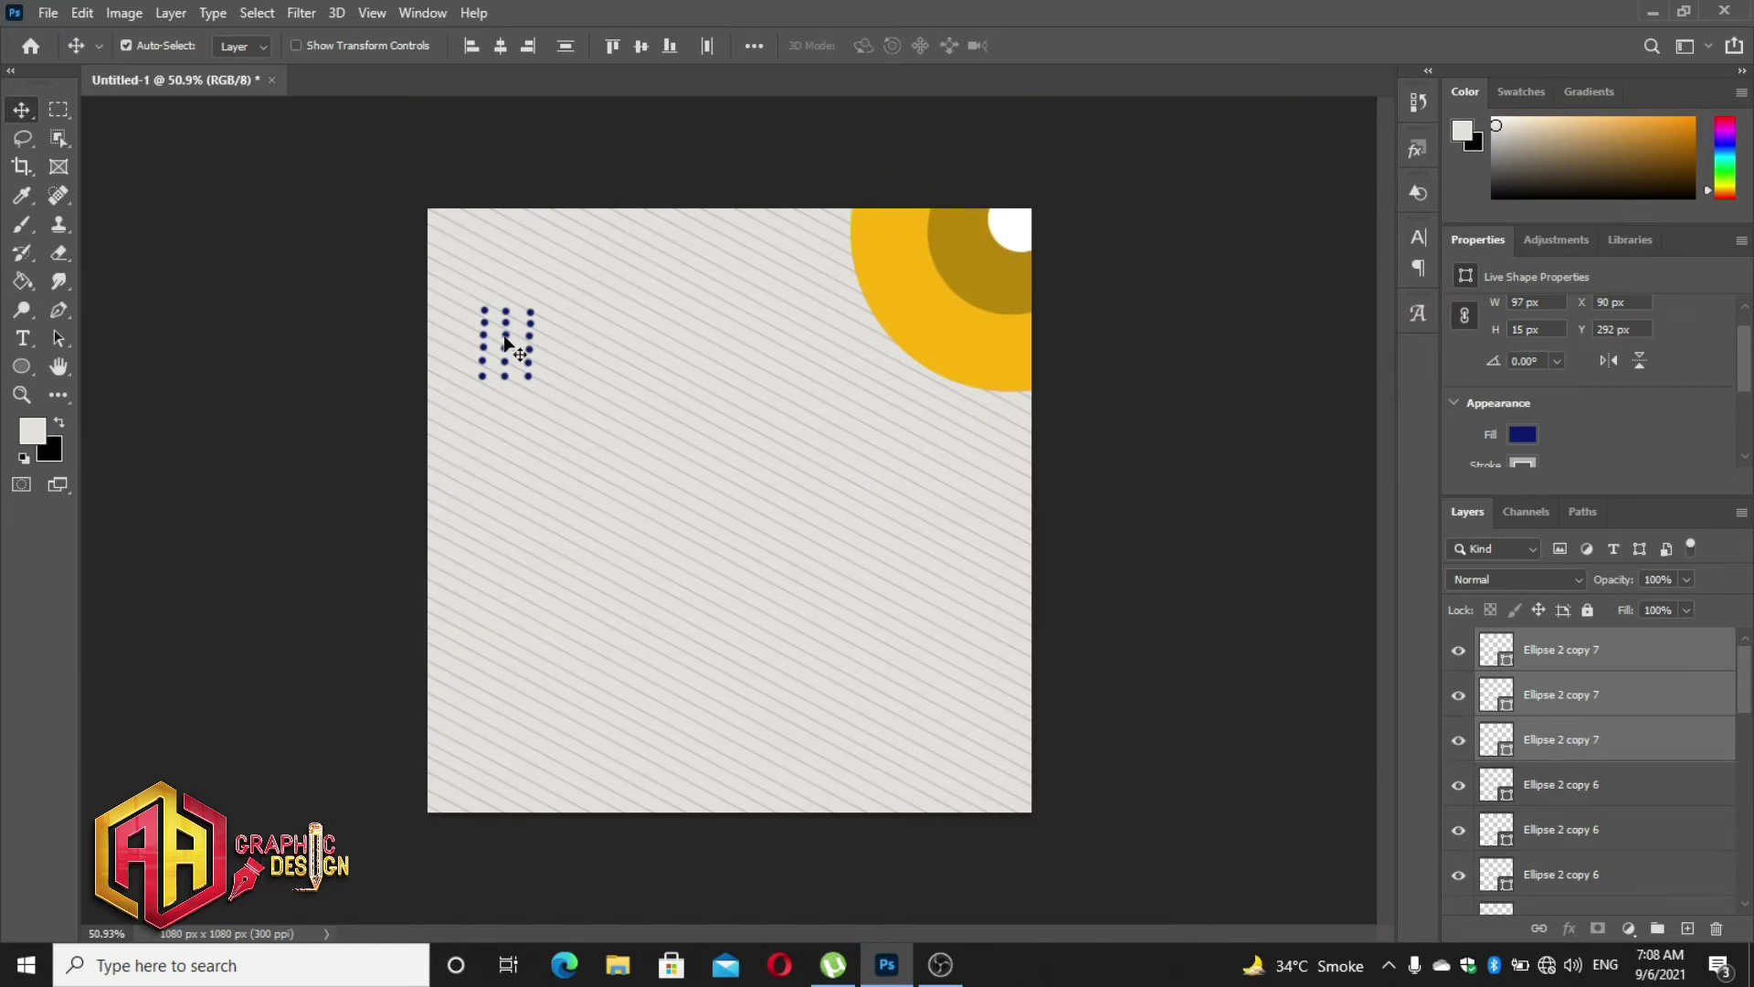
scroll(503, 329, up, 2)
scroll(358, 216, up, 1)
scroll(361, 216, up, 2)
scroll(388, 259, up, 1)
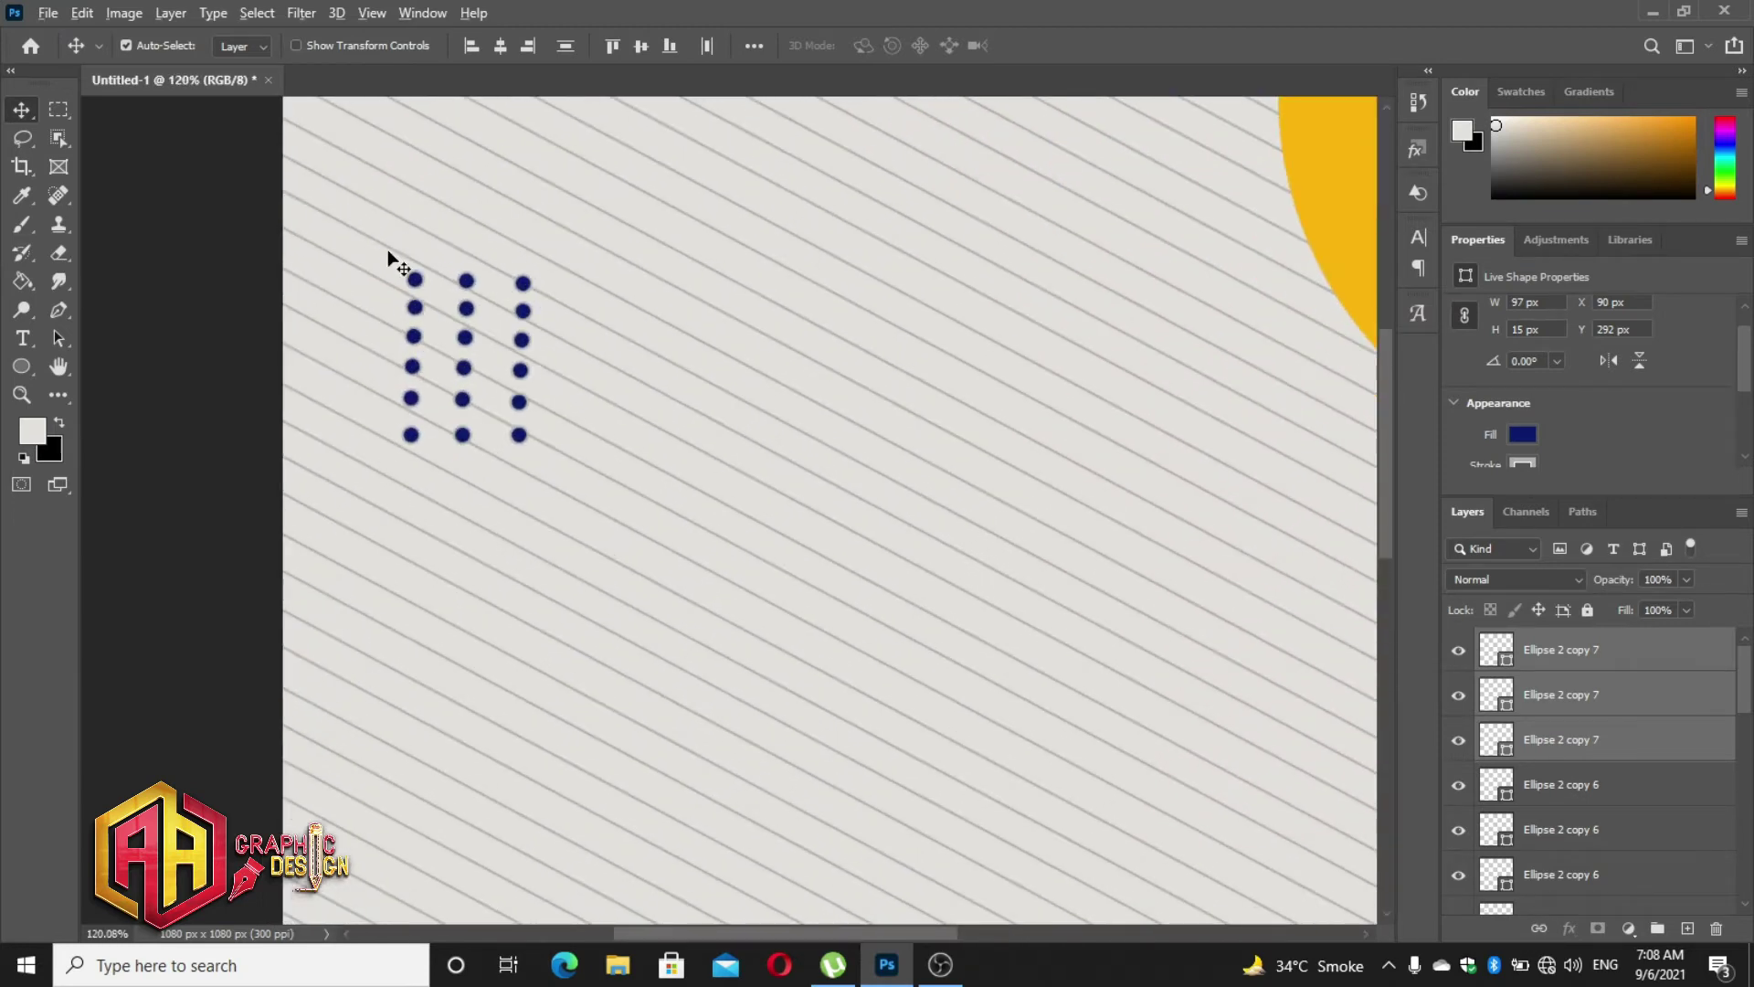
scroll(389, 259, up, 1)
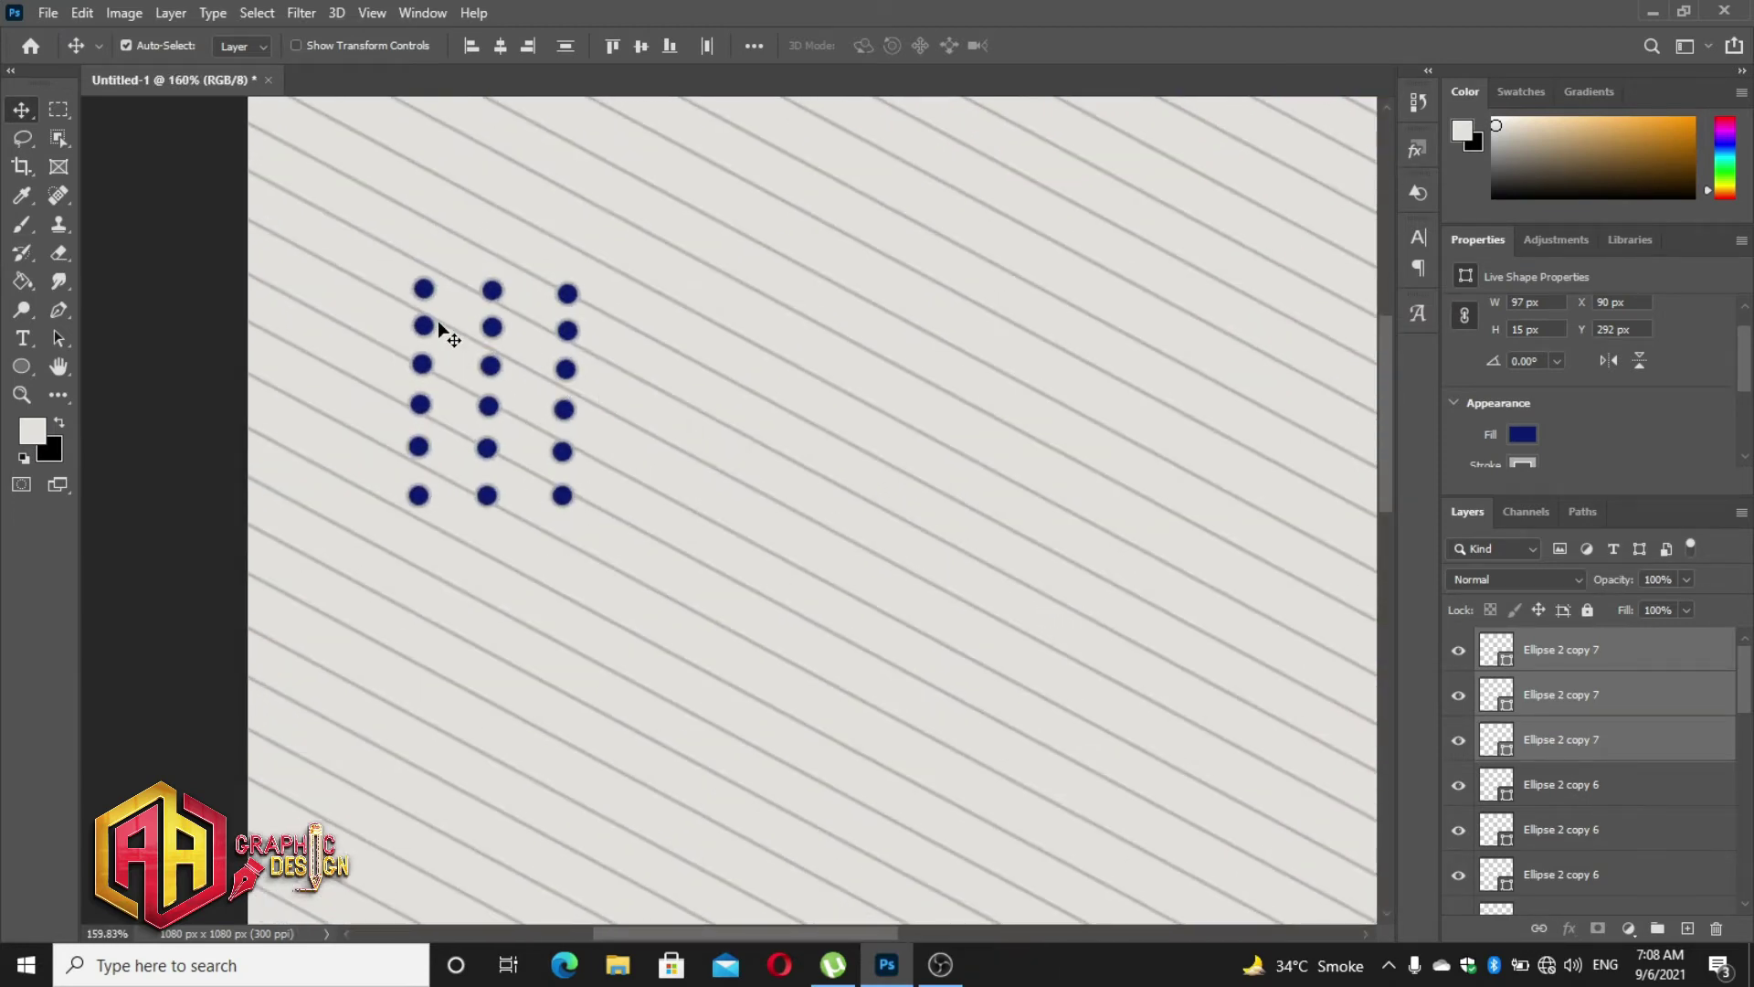
drag(501, 392, 548, 382)
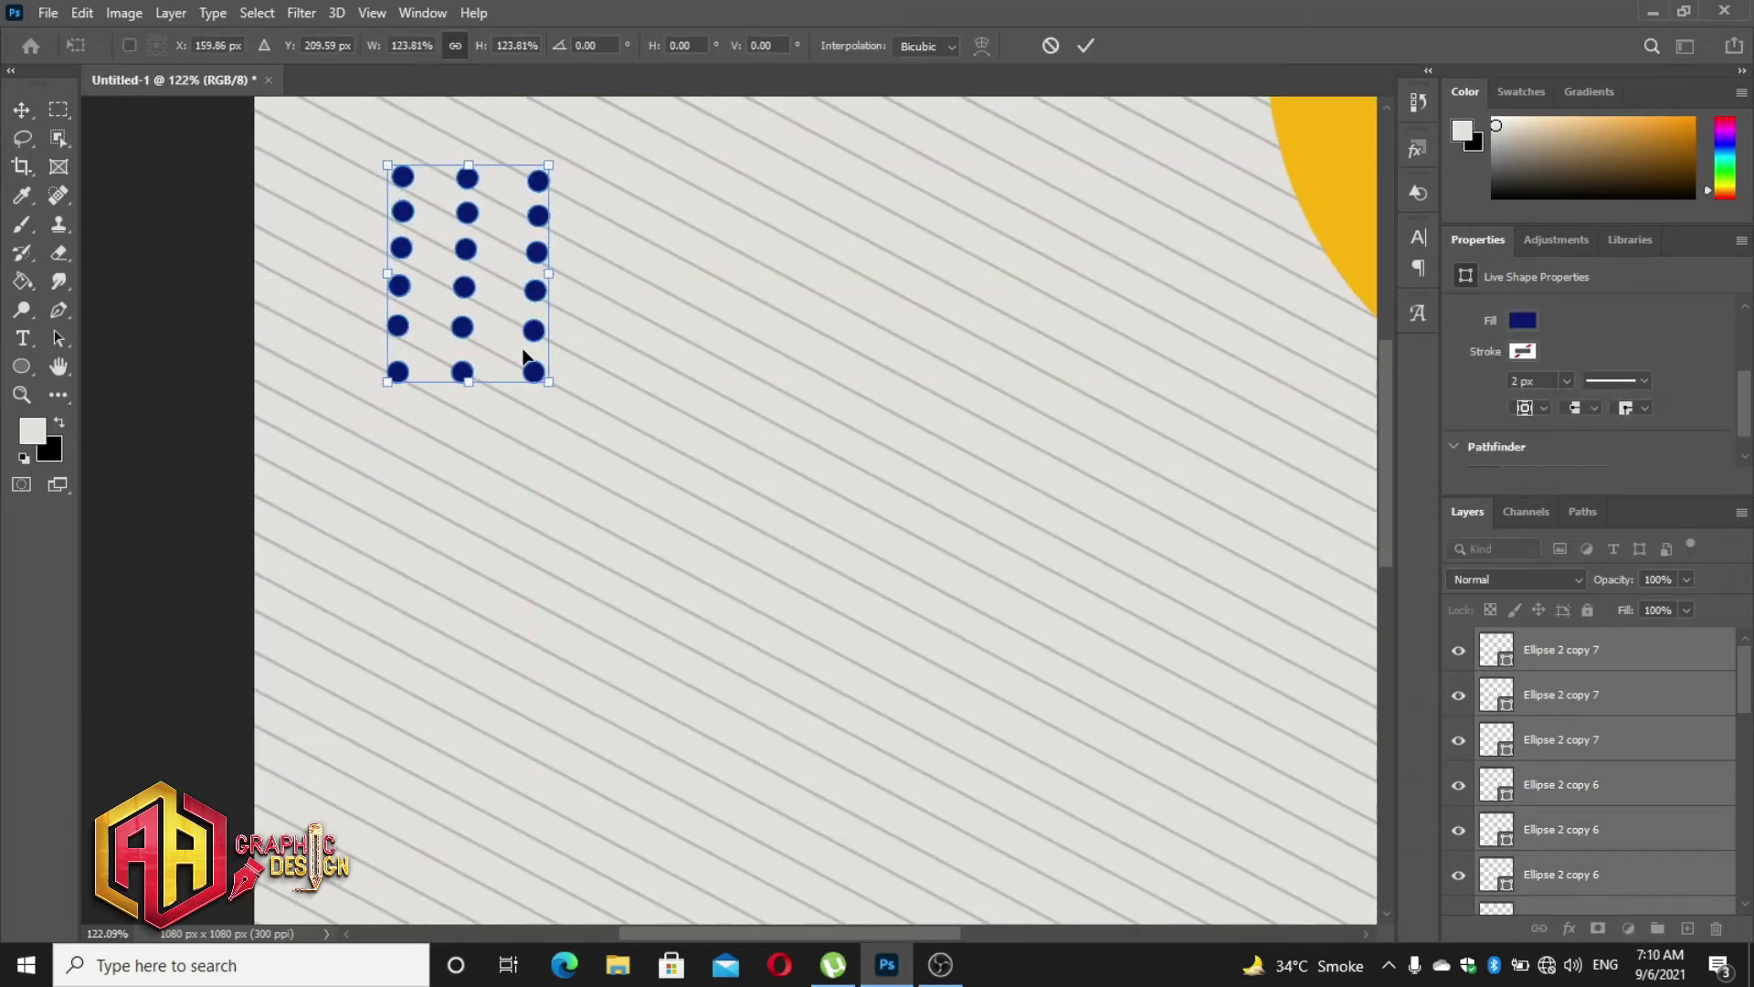
scroll(522, 355, down, 3)
drag(499, 335, 469, 293)
click(1086, 46)
scroll(949, 285, down, 1)
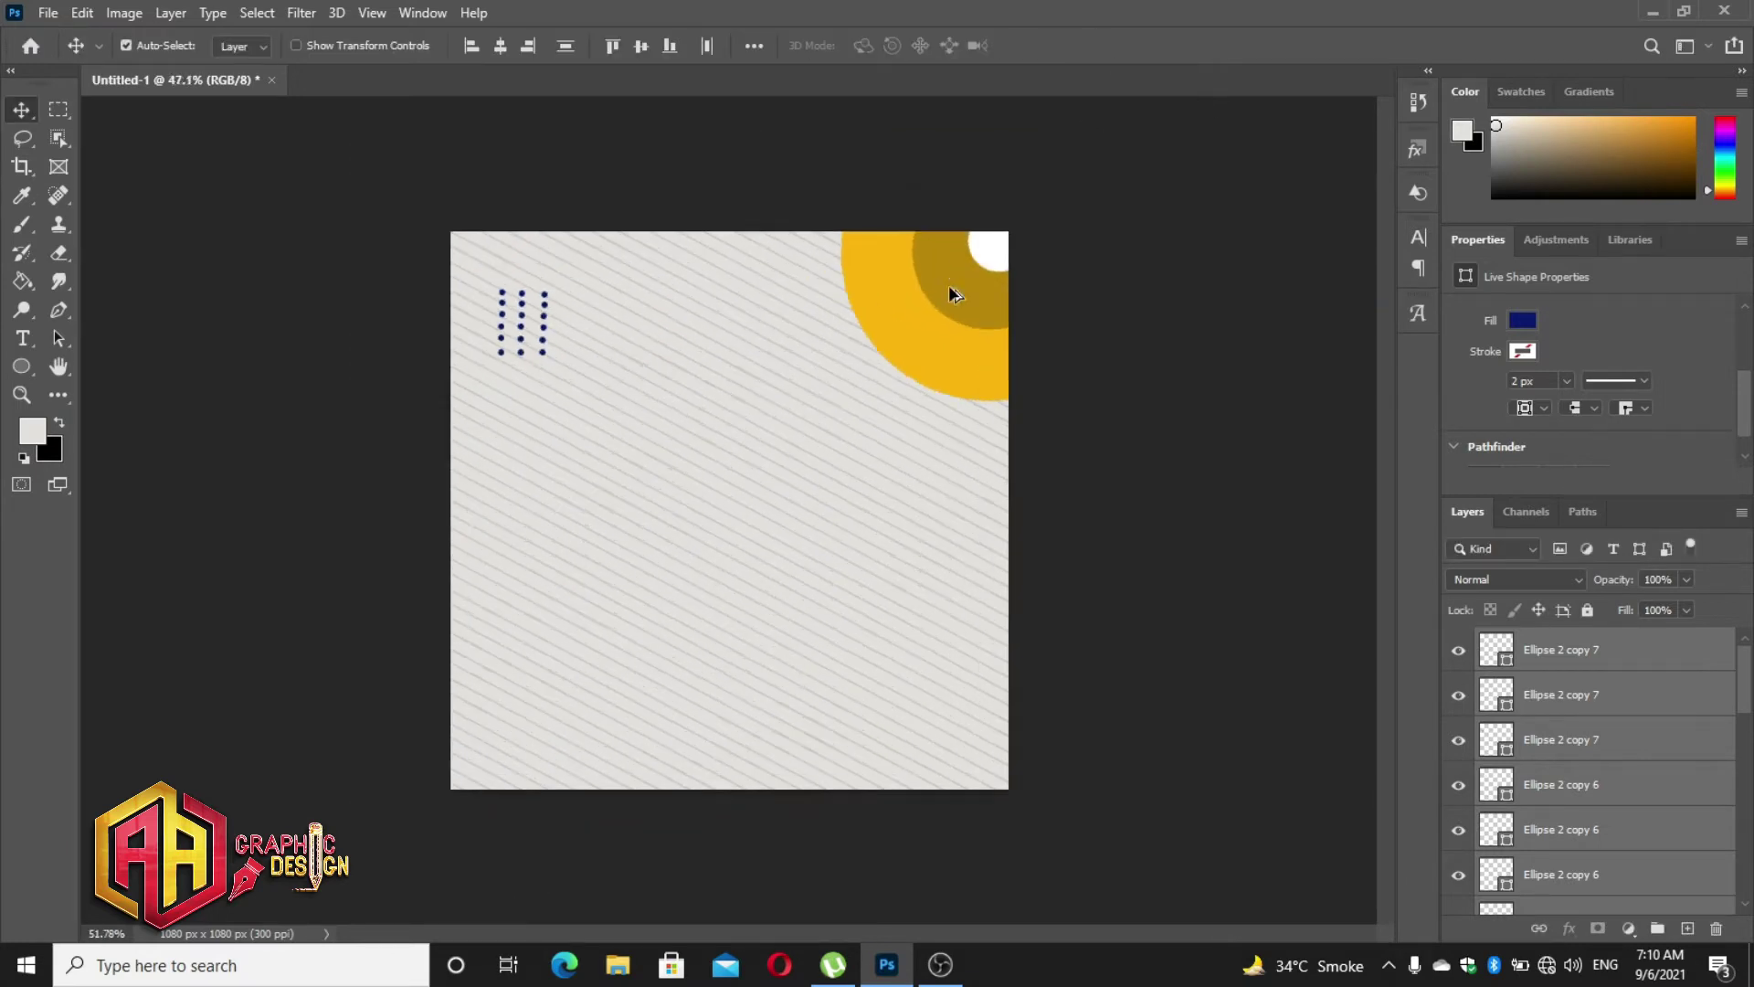
scroll(949, 285, up, 1)
click(1378, 660)
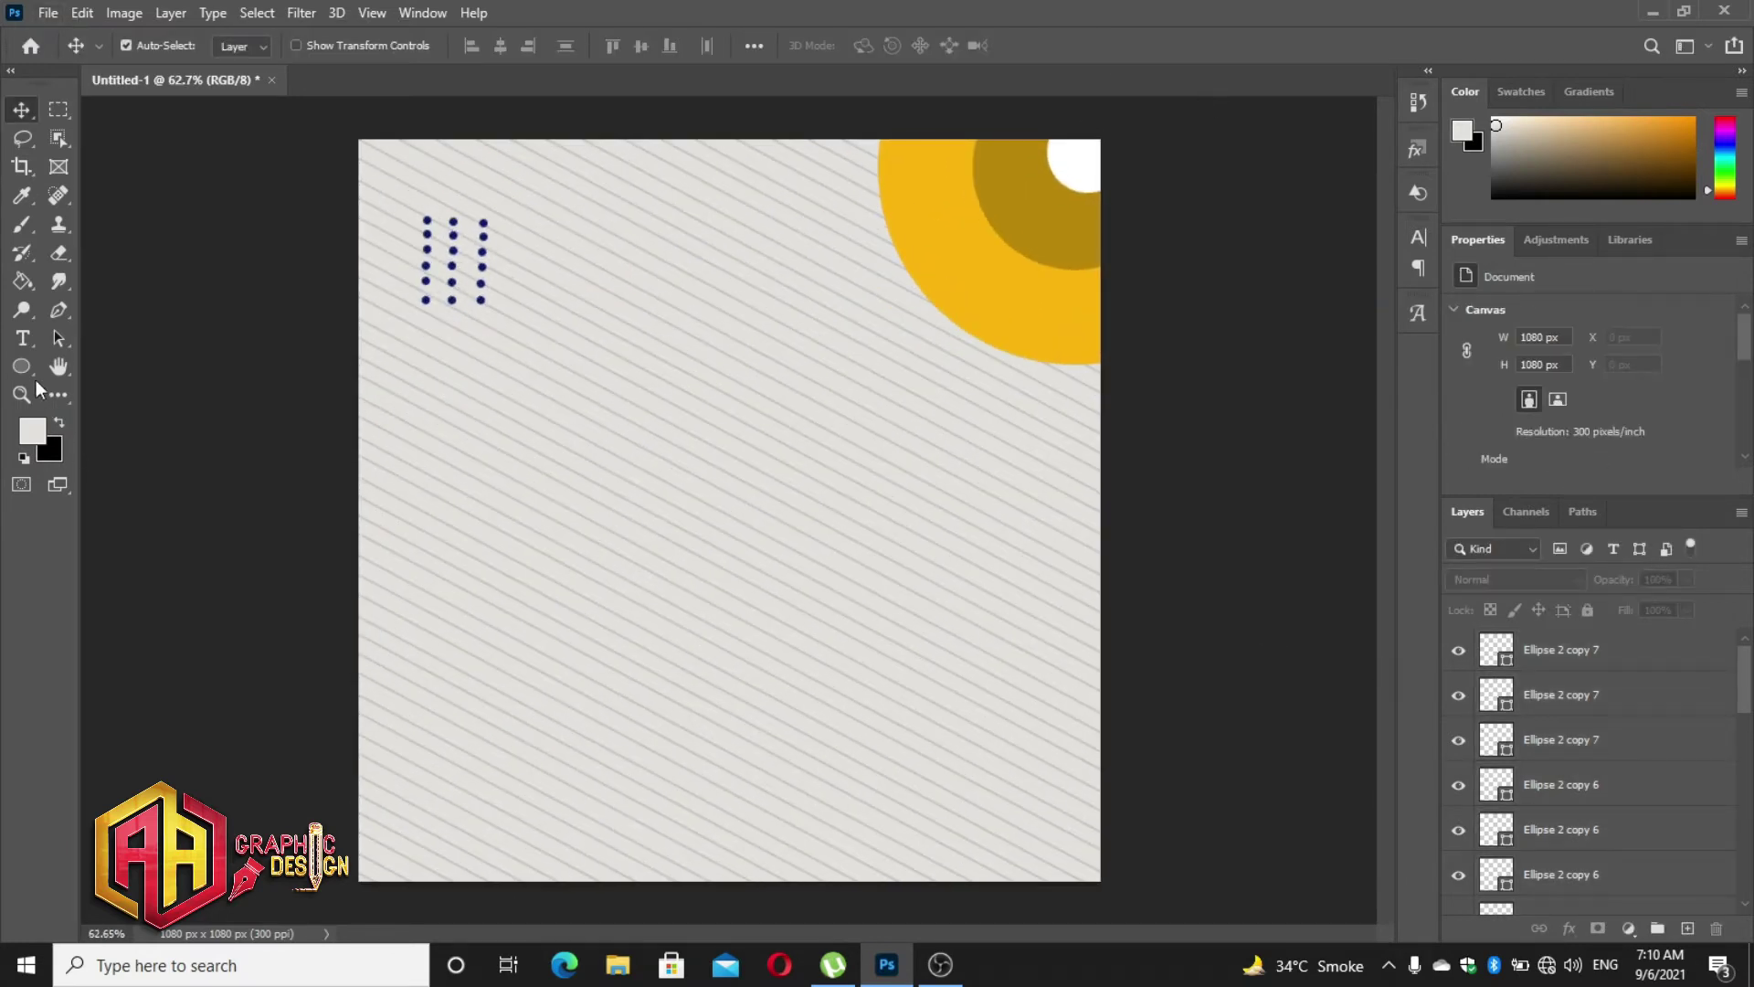
- Draw a small white-outlined square below the navy dots
click(23, 339)
right_click(23, 370)
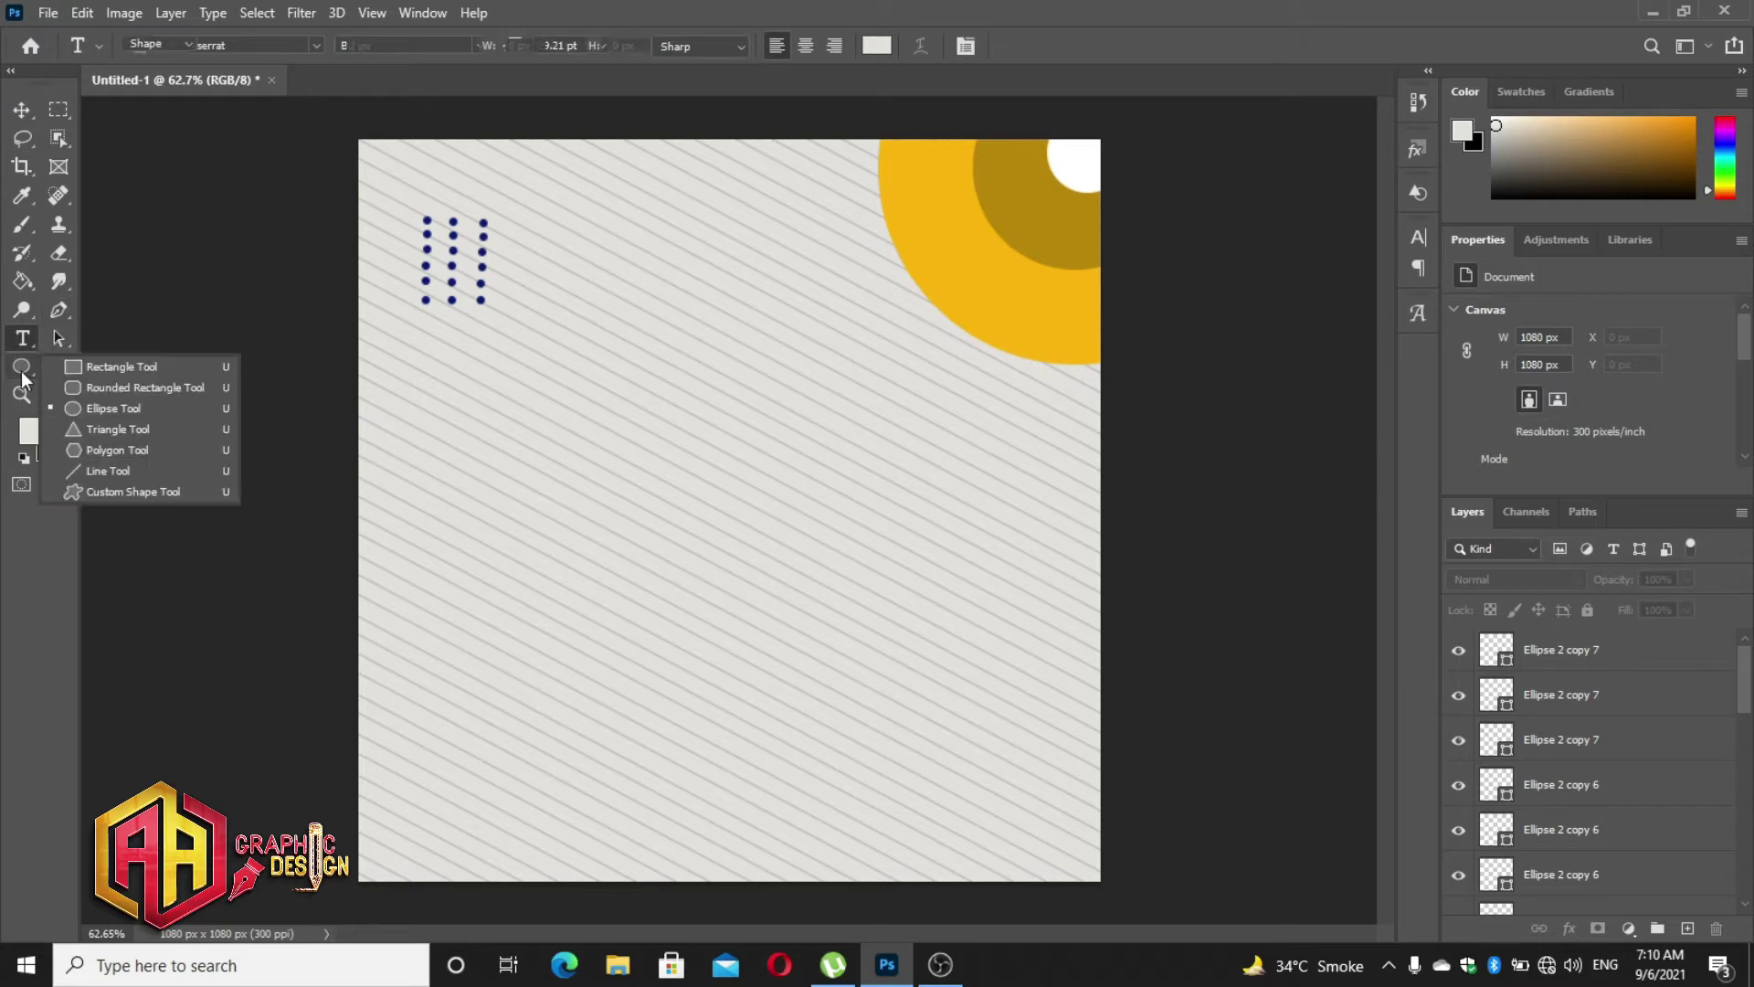
click(108, 370)
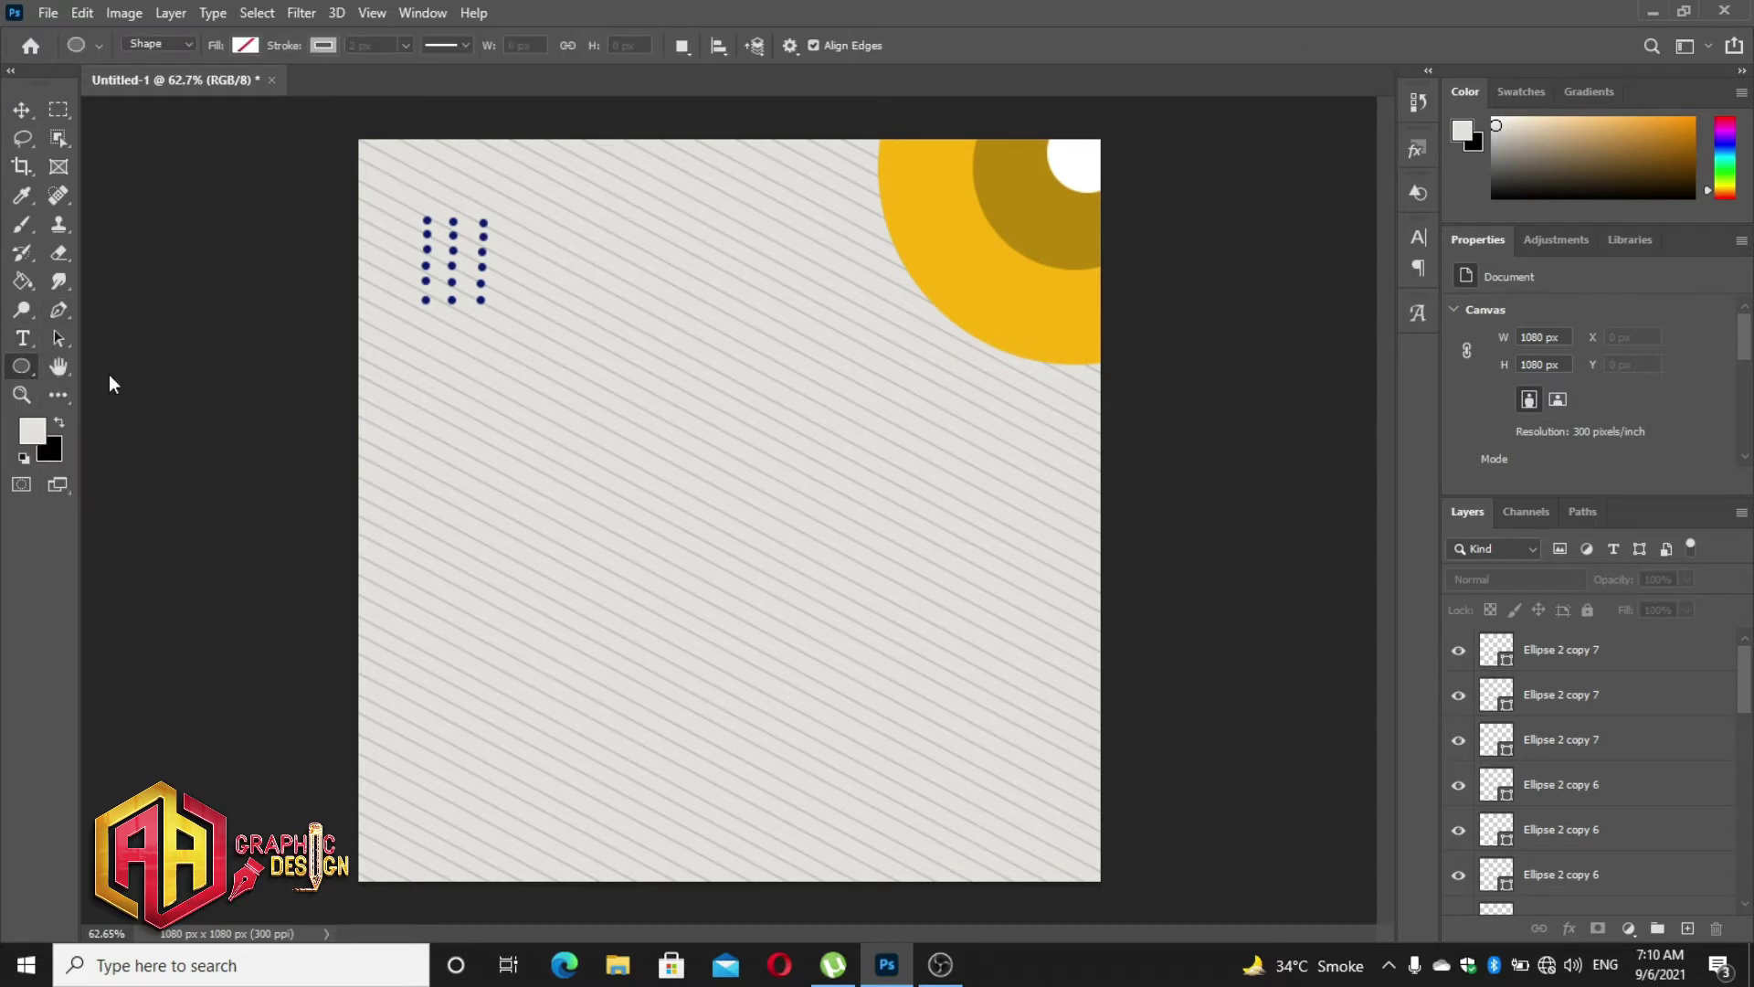
click(325, 45)
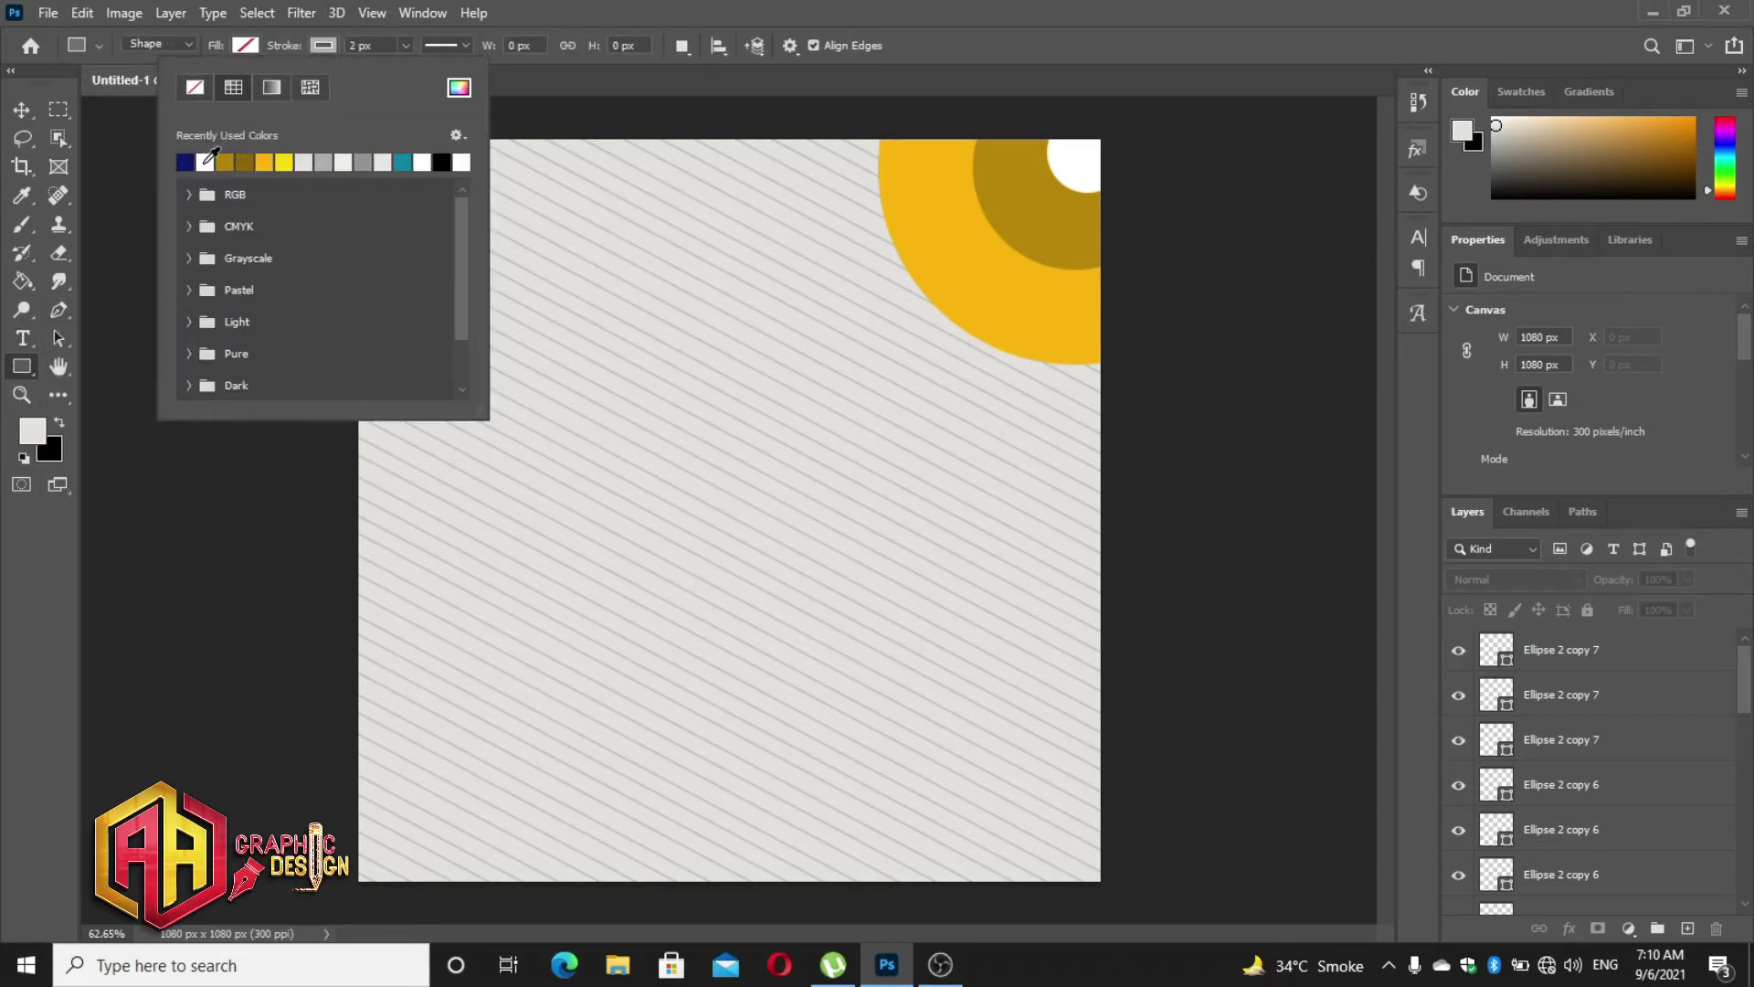
click(208, 162)
key(v)
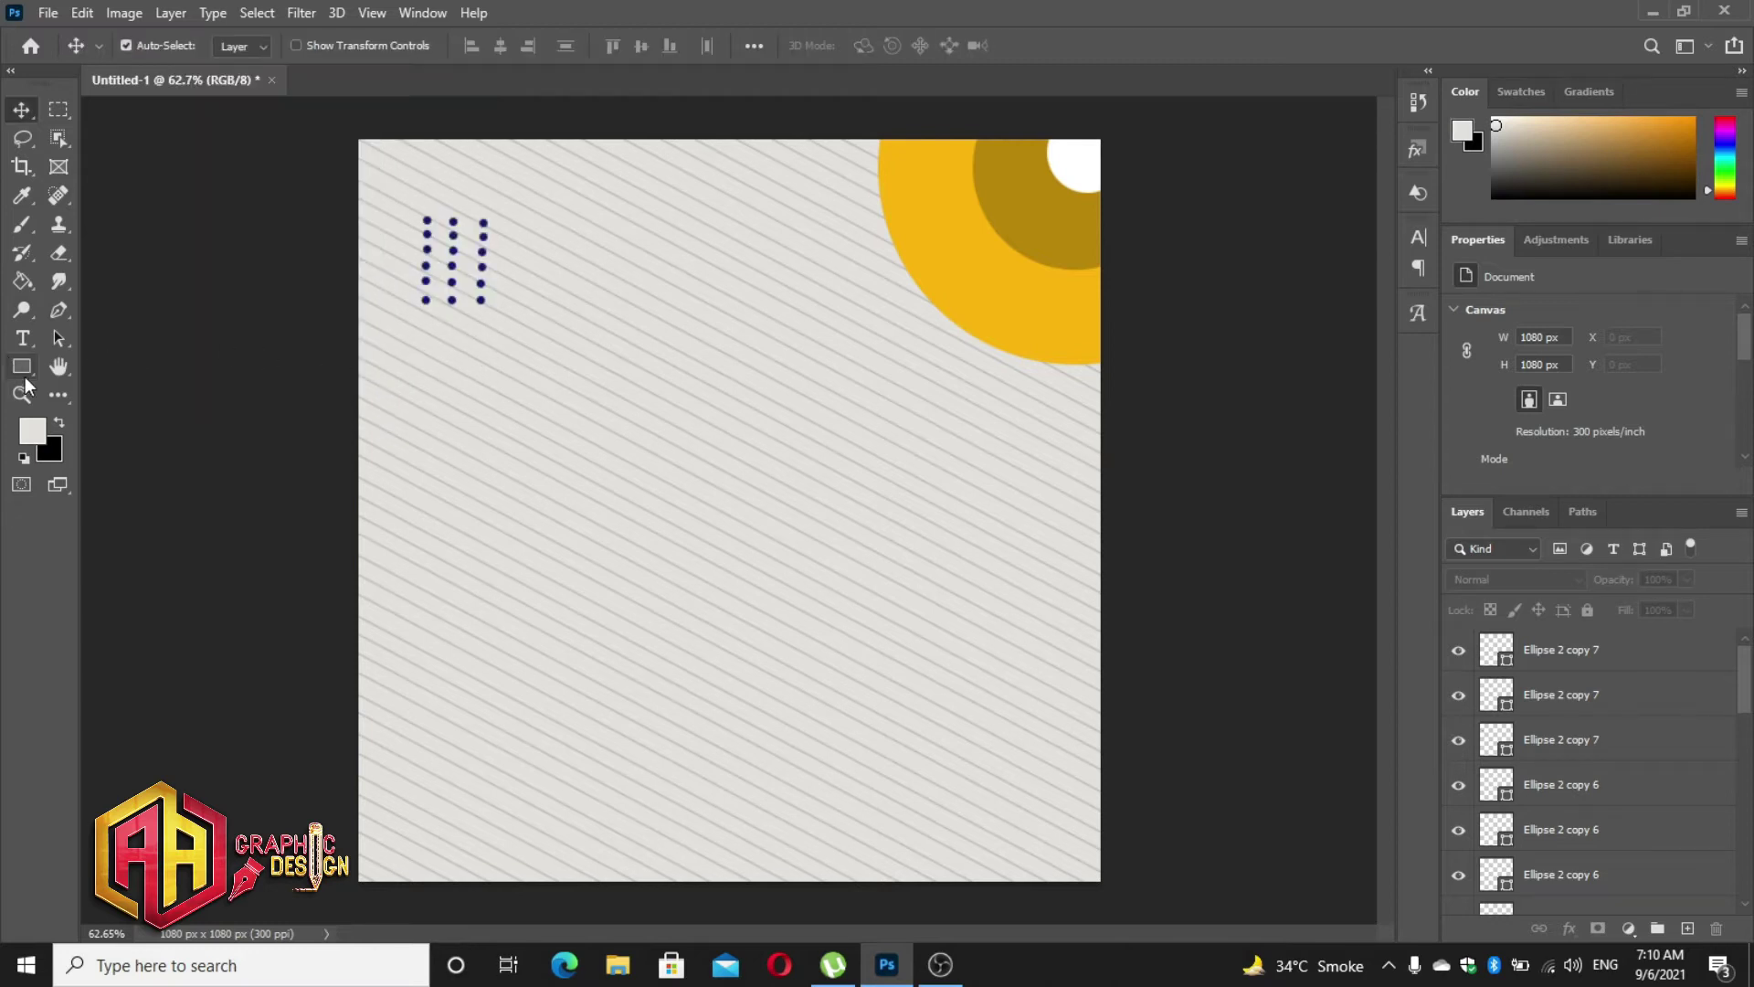
click(21, 371)
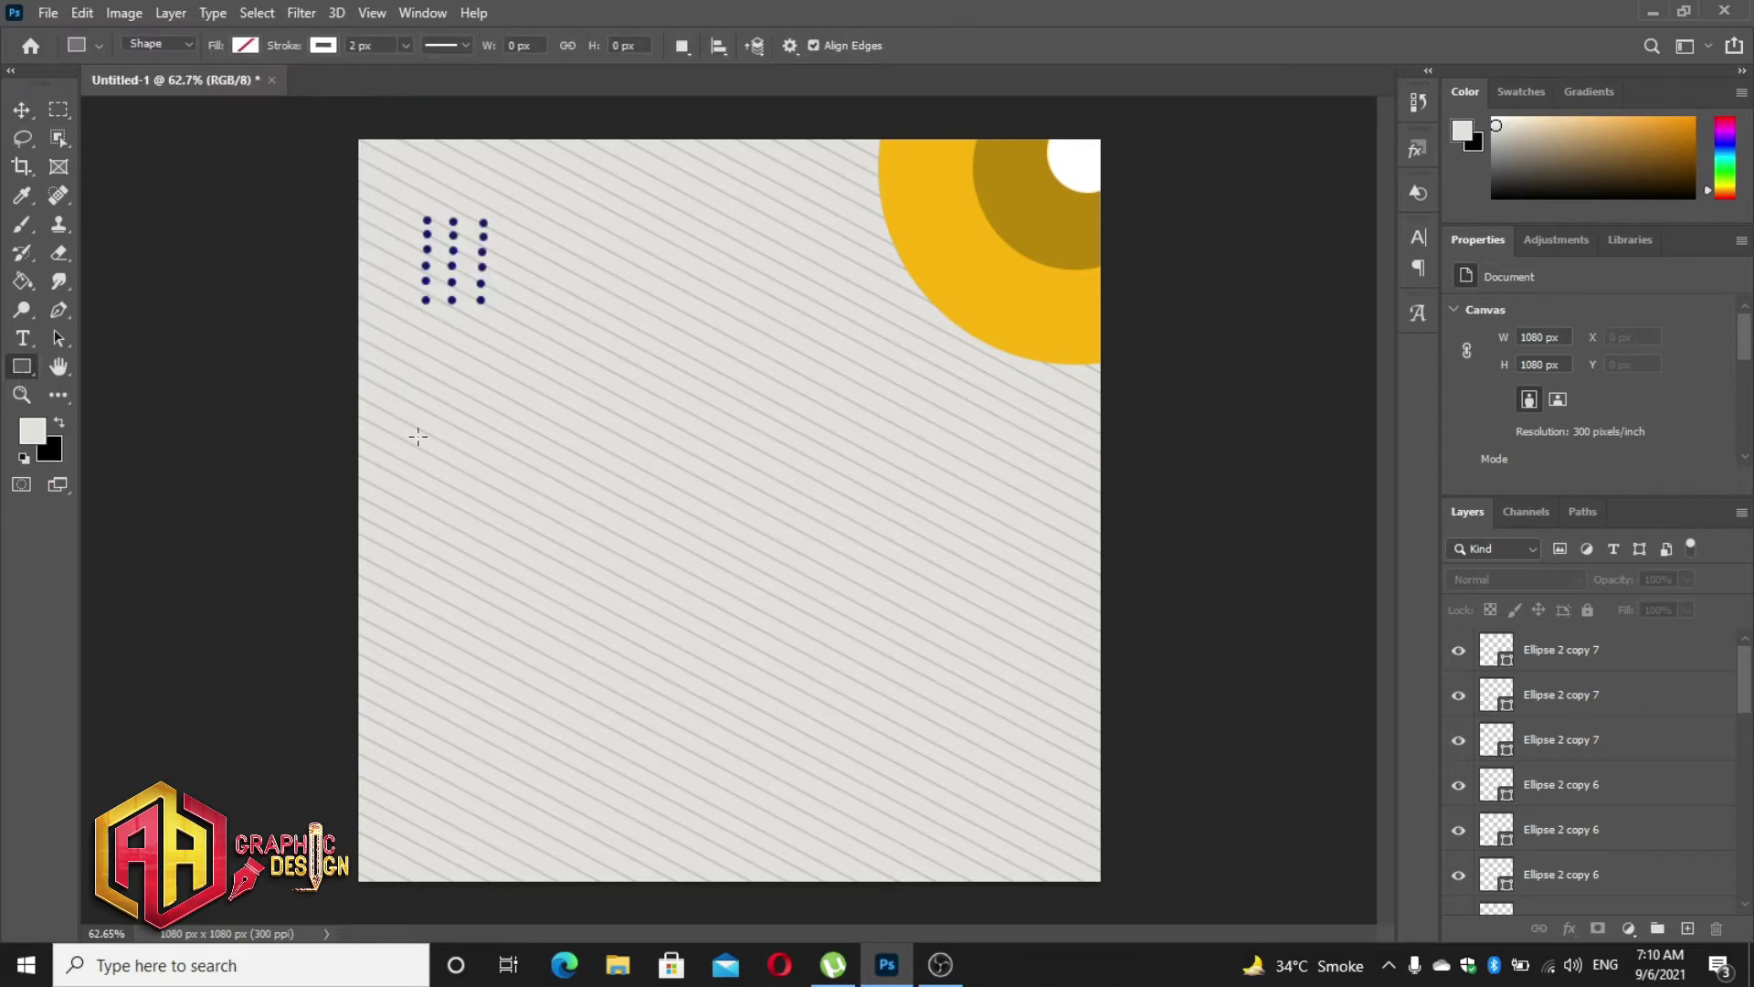
drag(446, 436, 494, 497)
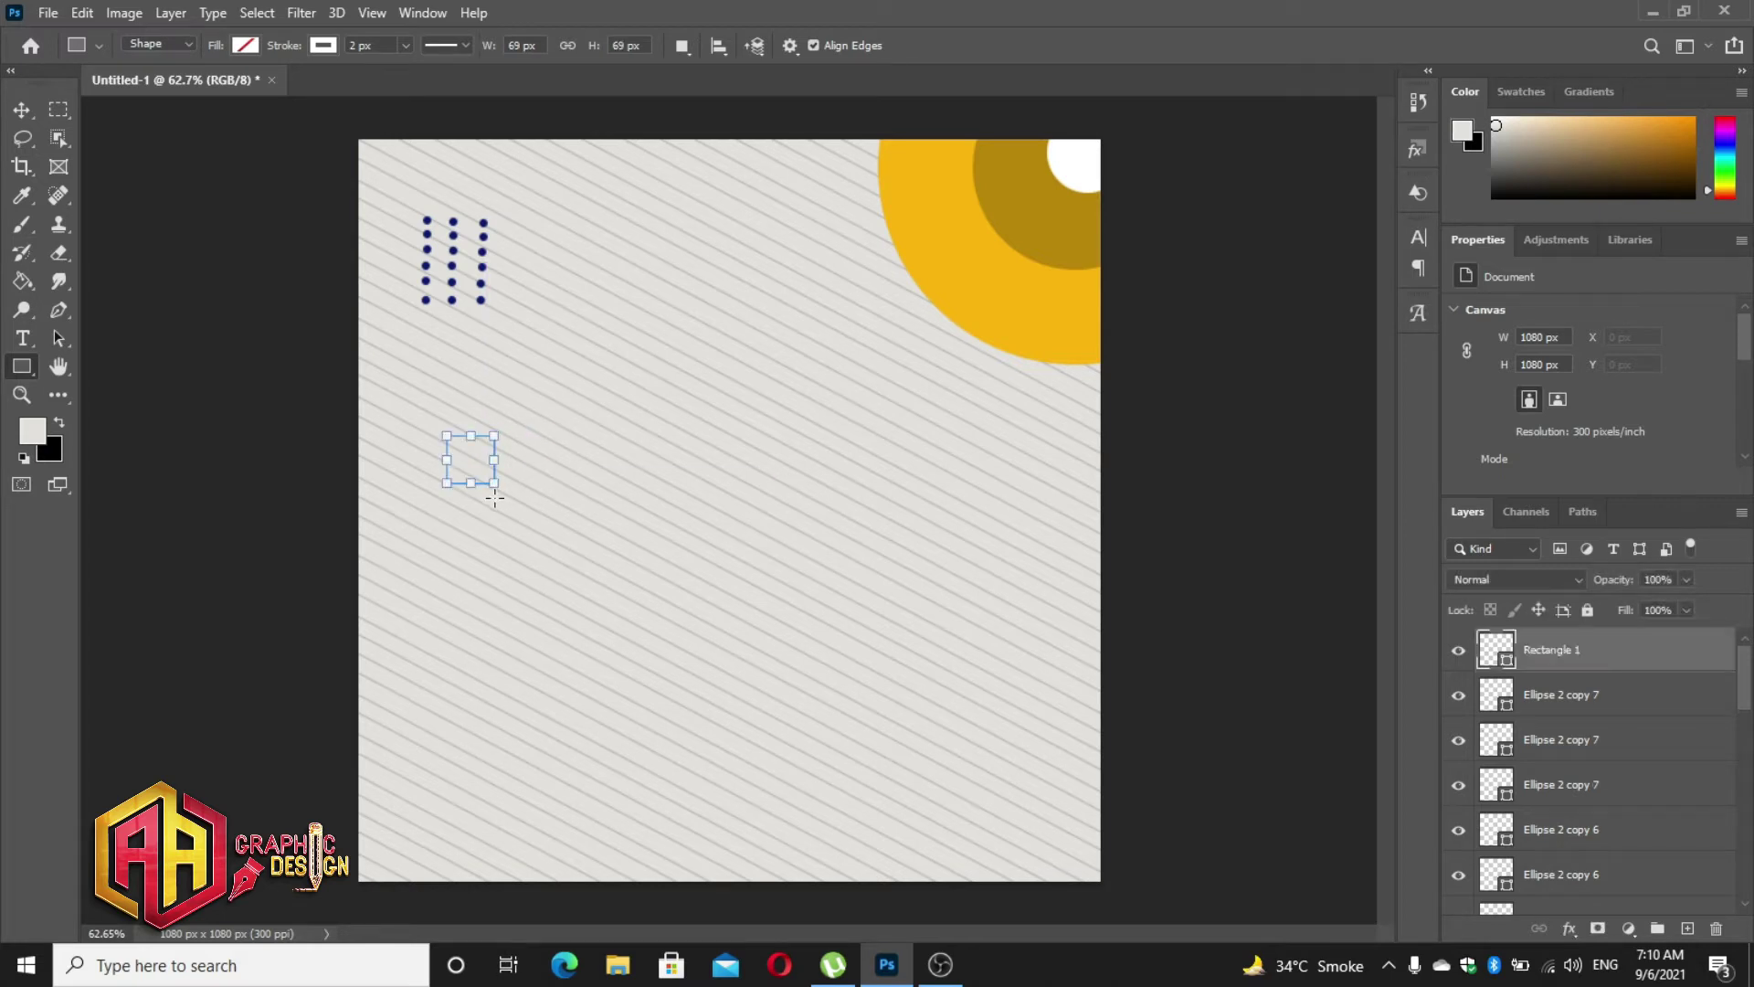
- Duplicate the white-outlined square beside itself to the right
click(25, 107)
scroll(465, 444, up, 3)
scroll(464, 444, up, 3)
drag(485, 467, 671, 469)
scroll(1001, 457, down, 4)
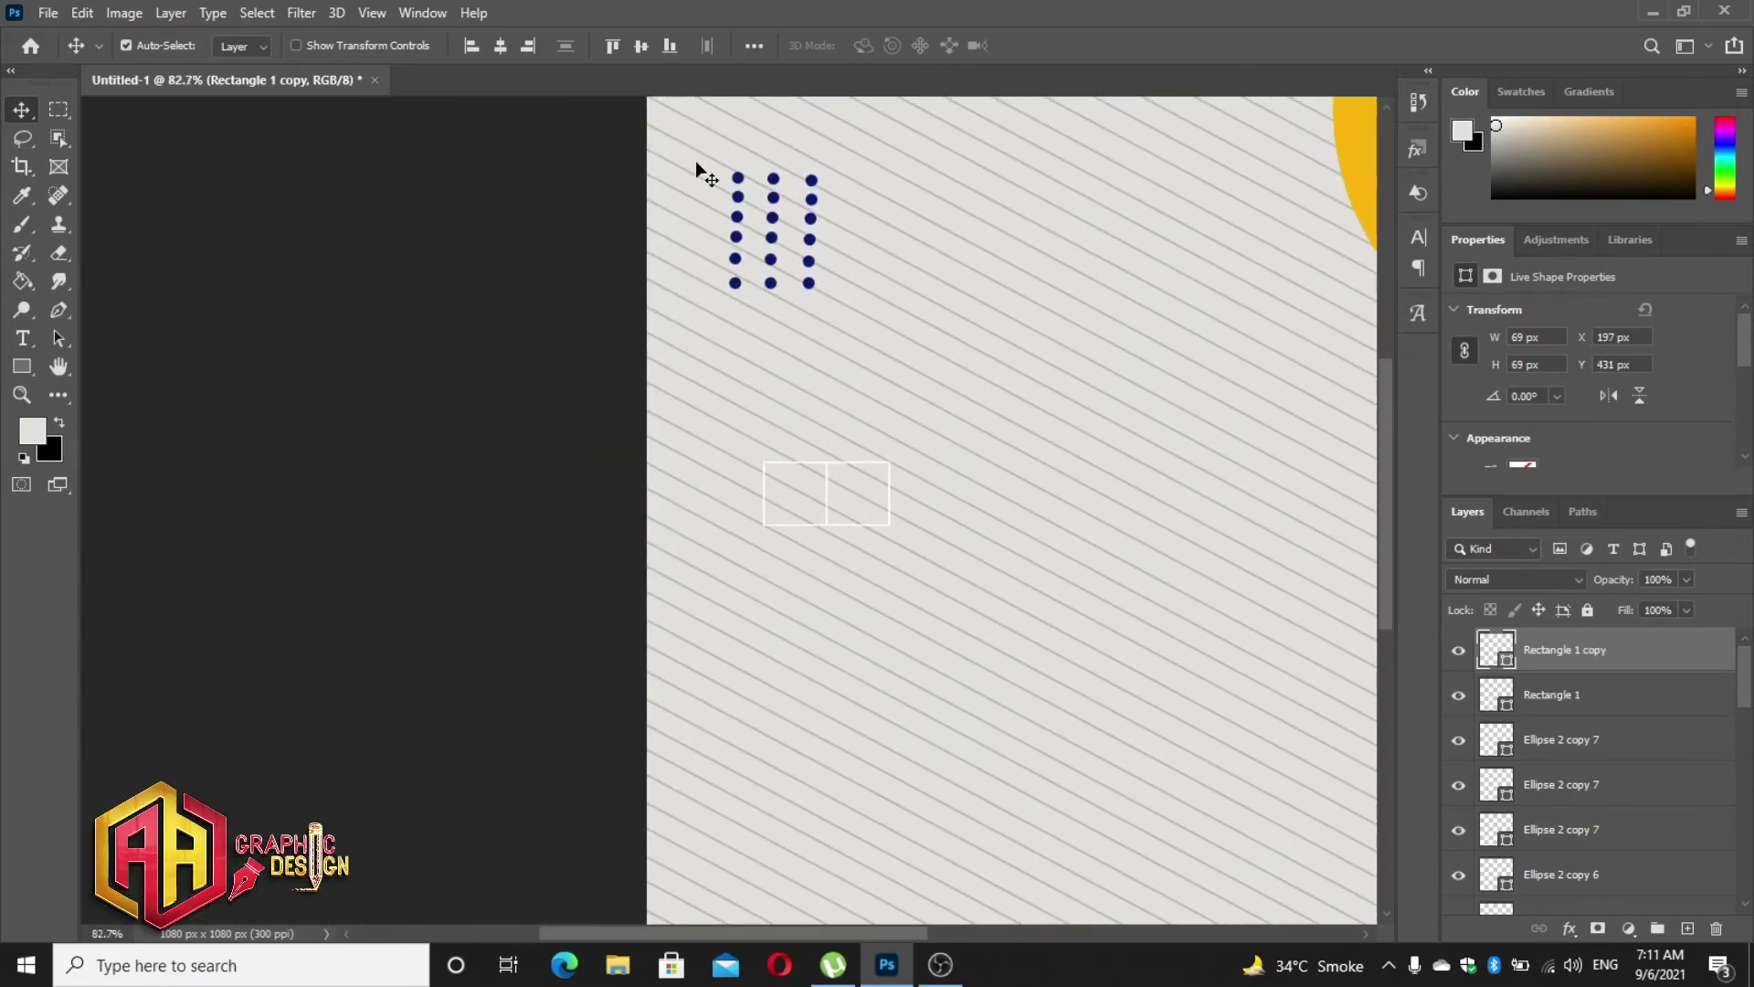
- Group the navy dot layers and name the group 'dotes'
drag(694, 161, 827, 297)
click(1656, 929)
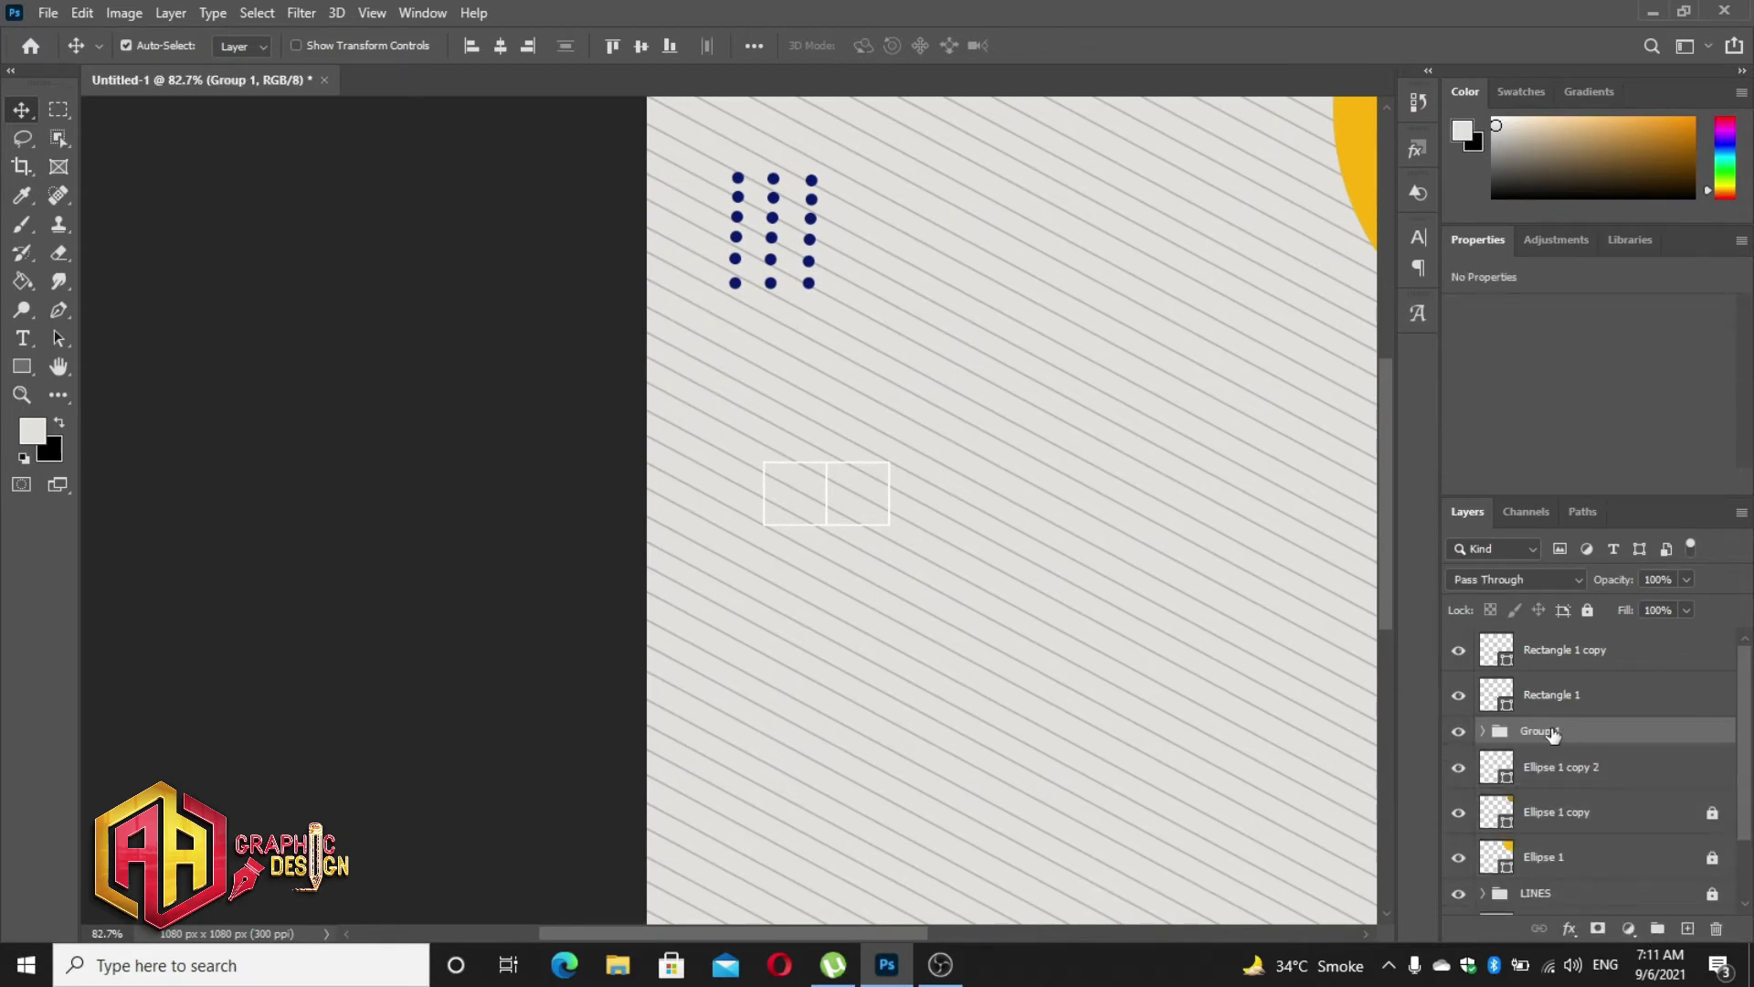
double_click(1544, 731)
text(dotes)
key(Return)
- Extend the white-outlined squares into a row of six
scroll(889, 495, up, 4)
mouse_move(693, 420)
mouse_down()
mouse_move(888, 541)
mouse_move(874, 536)
mouse_move(1136, 539)
mouse_up()
scroll(947, 493, up, 3)
key(Right)
key(Right)
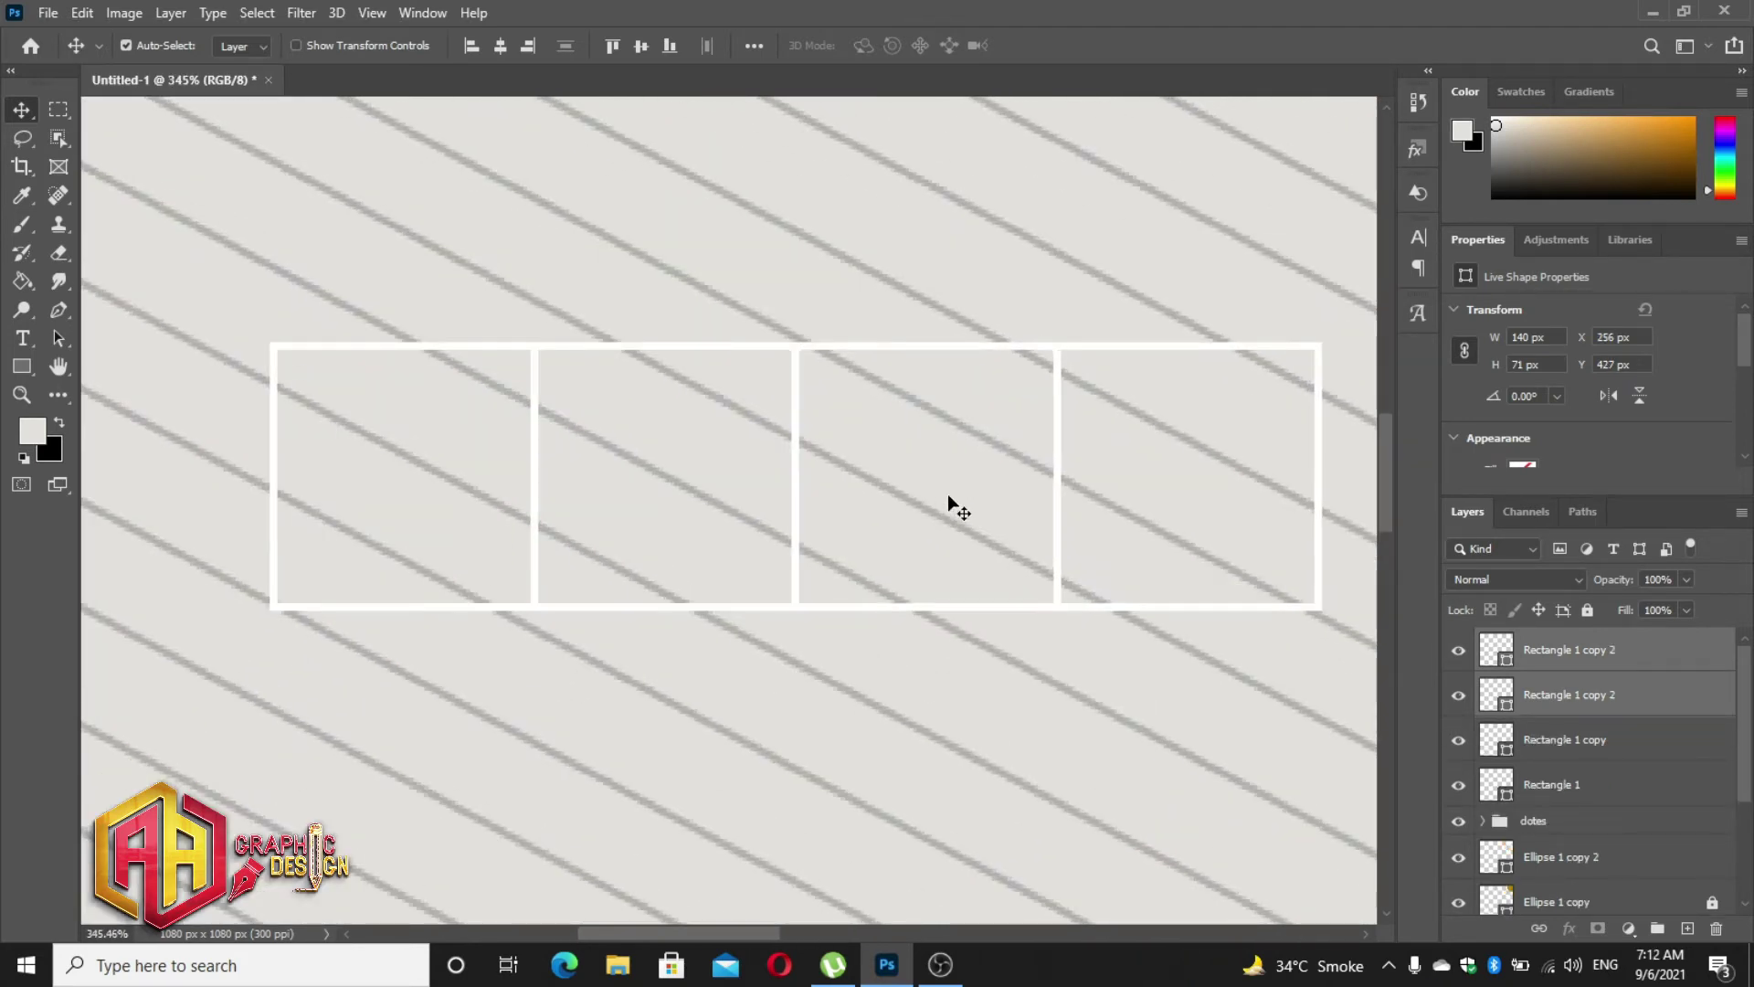
scroll(947, 496, down, 5)
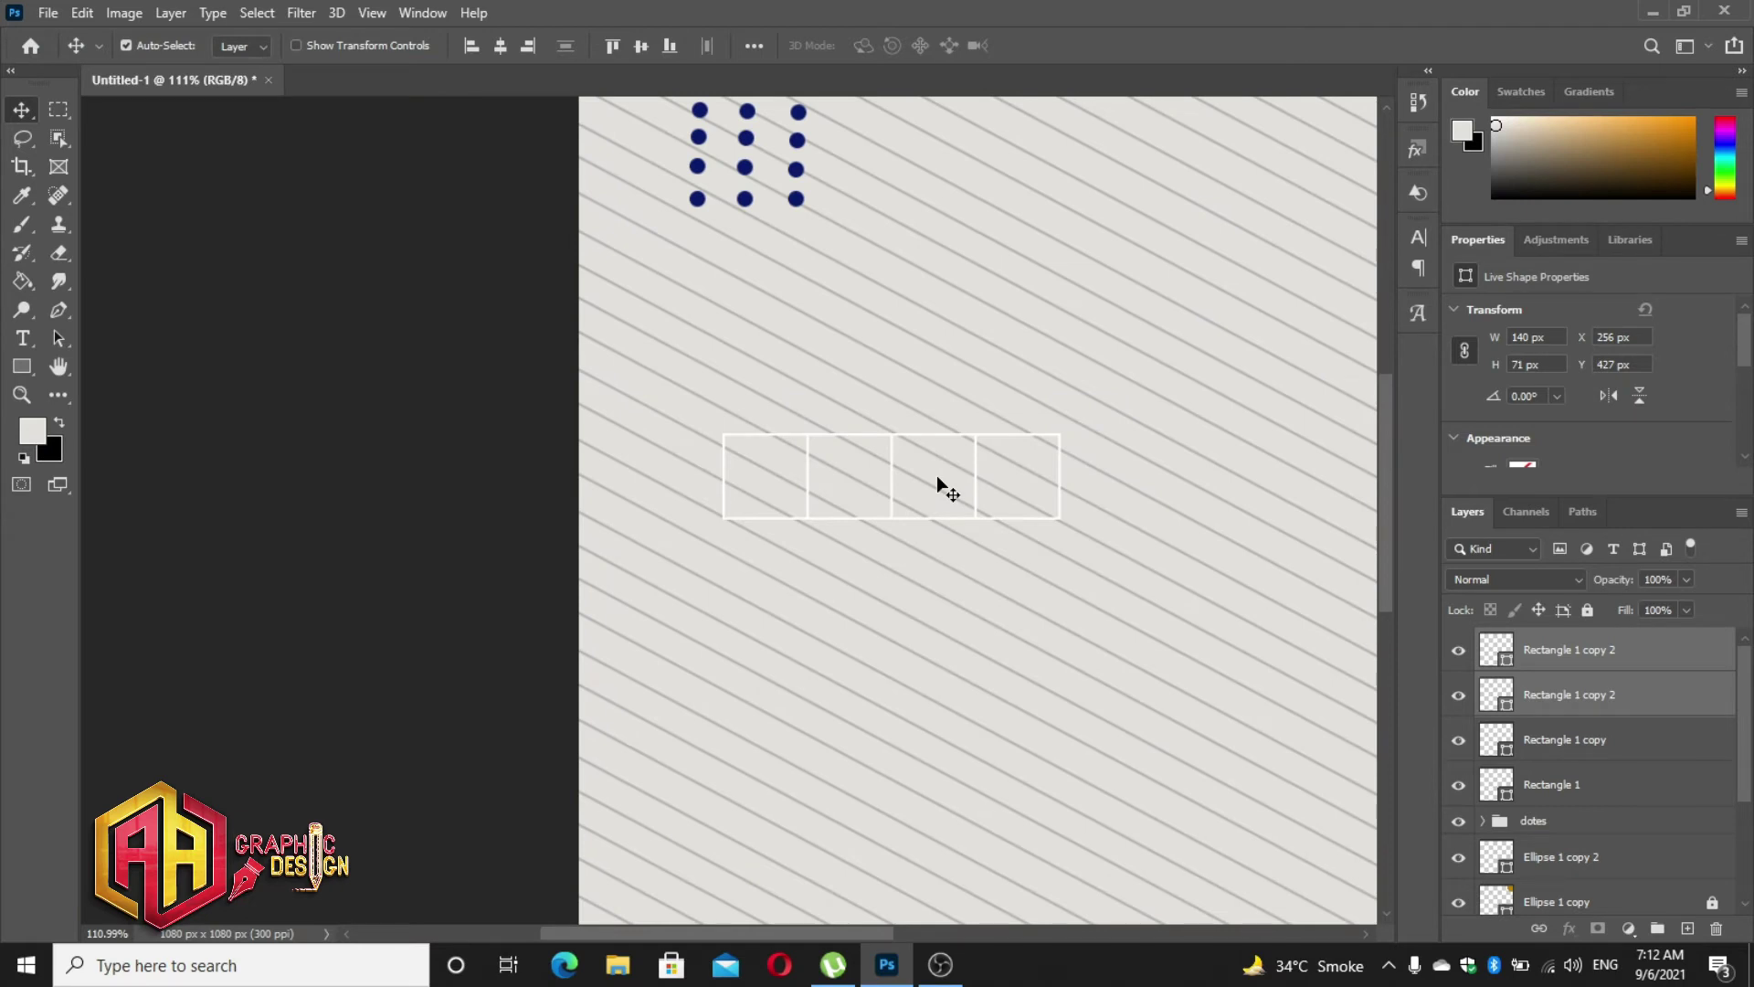
scroll(944, 486, up, 2)
scroll(996, 493, up, 3)
mouse_move(1013, 569)
mouse_down()
mouse_move(705, 529)
mouse_move(1097, 530)
mouse_up()
scroll(1096, 527, up, 1)
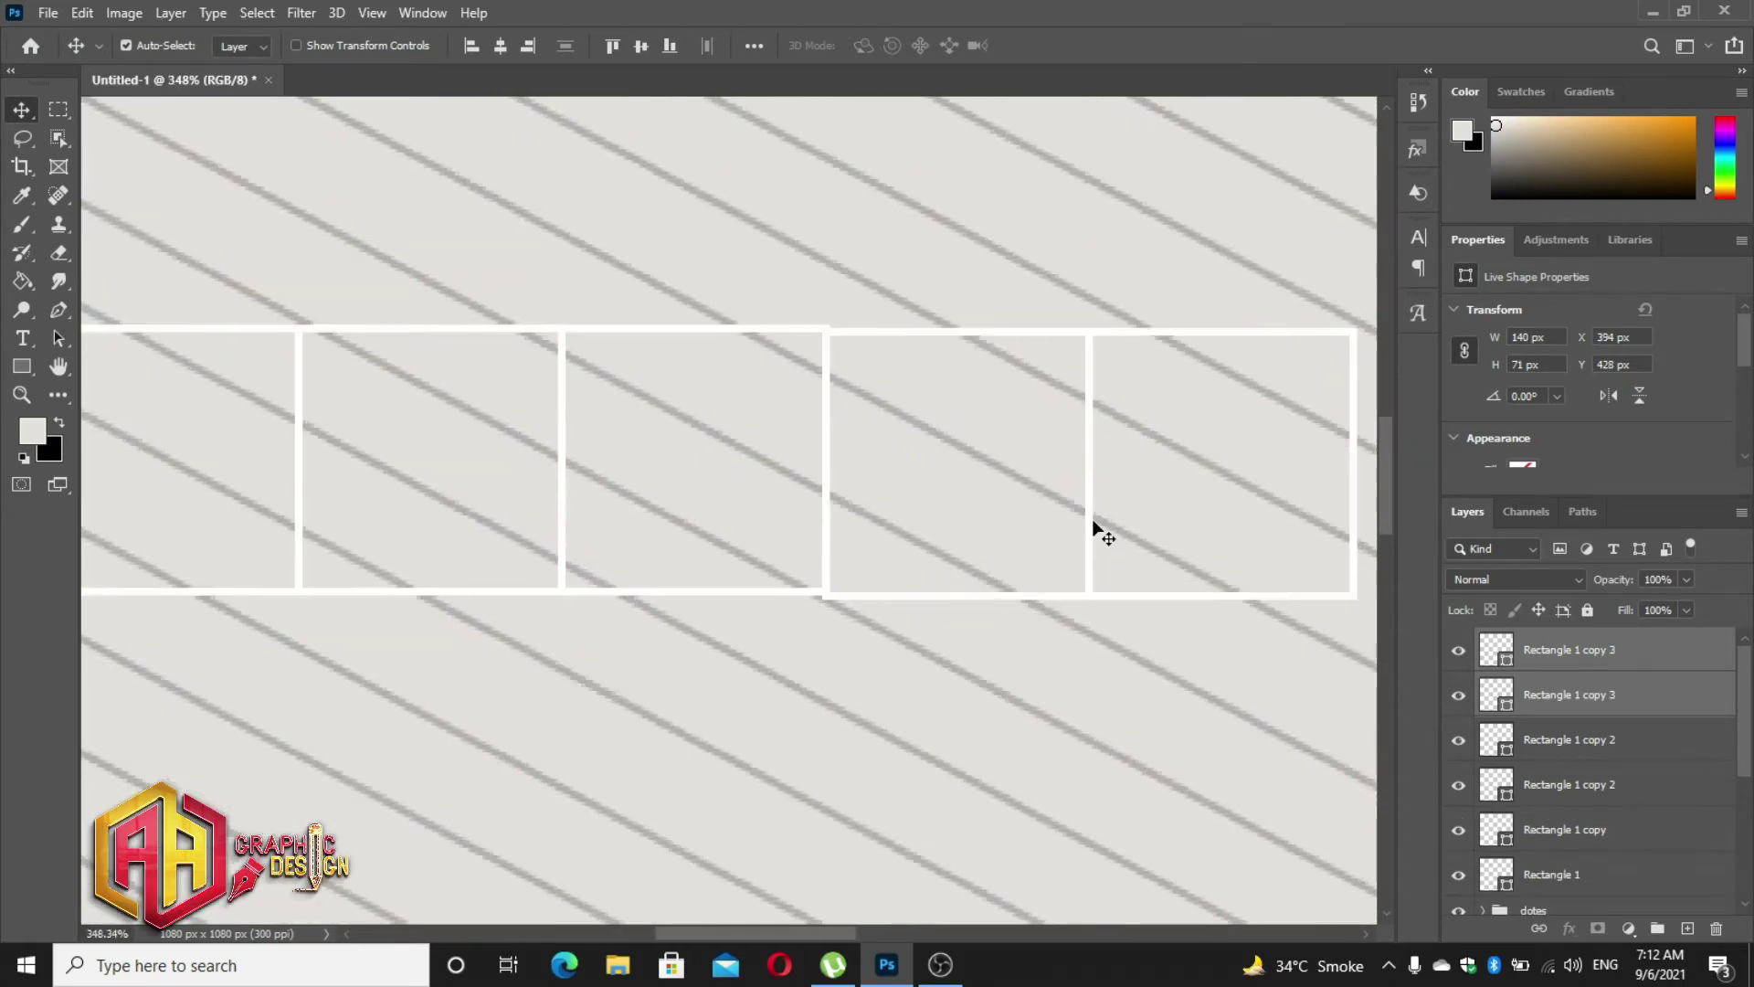
scroll(877, 478, down, 2)
scroll(878, 478, down, 1)
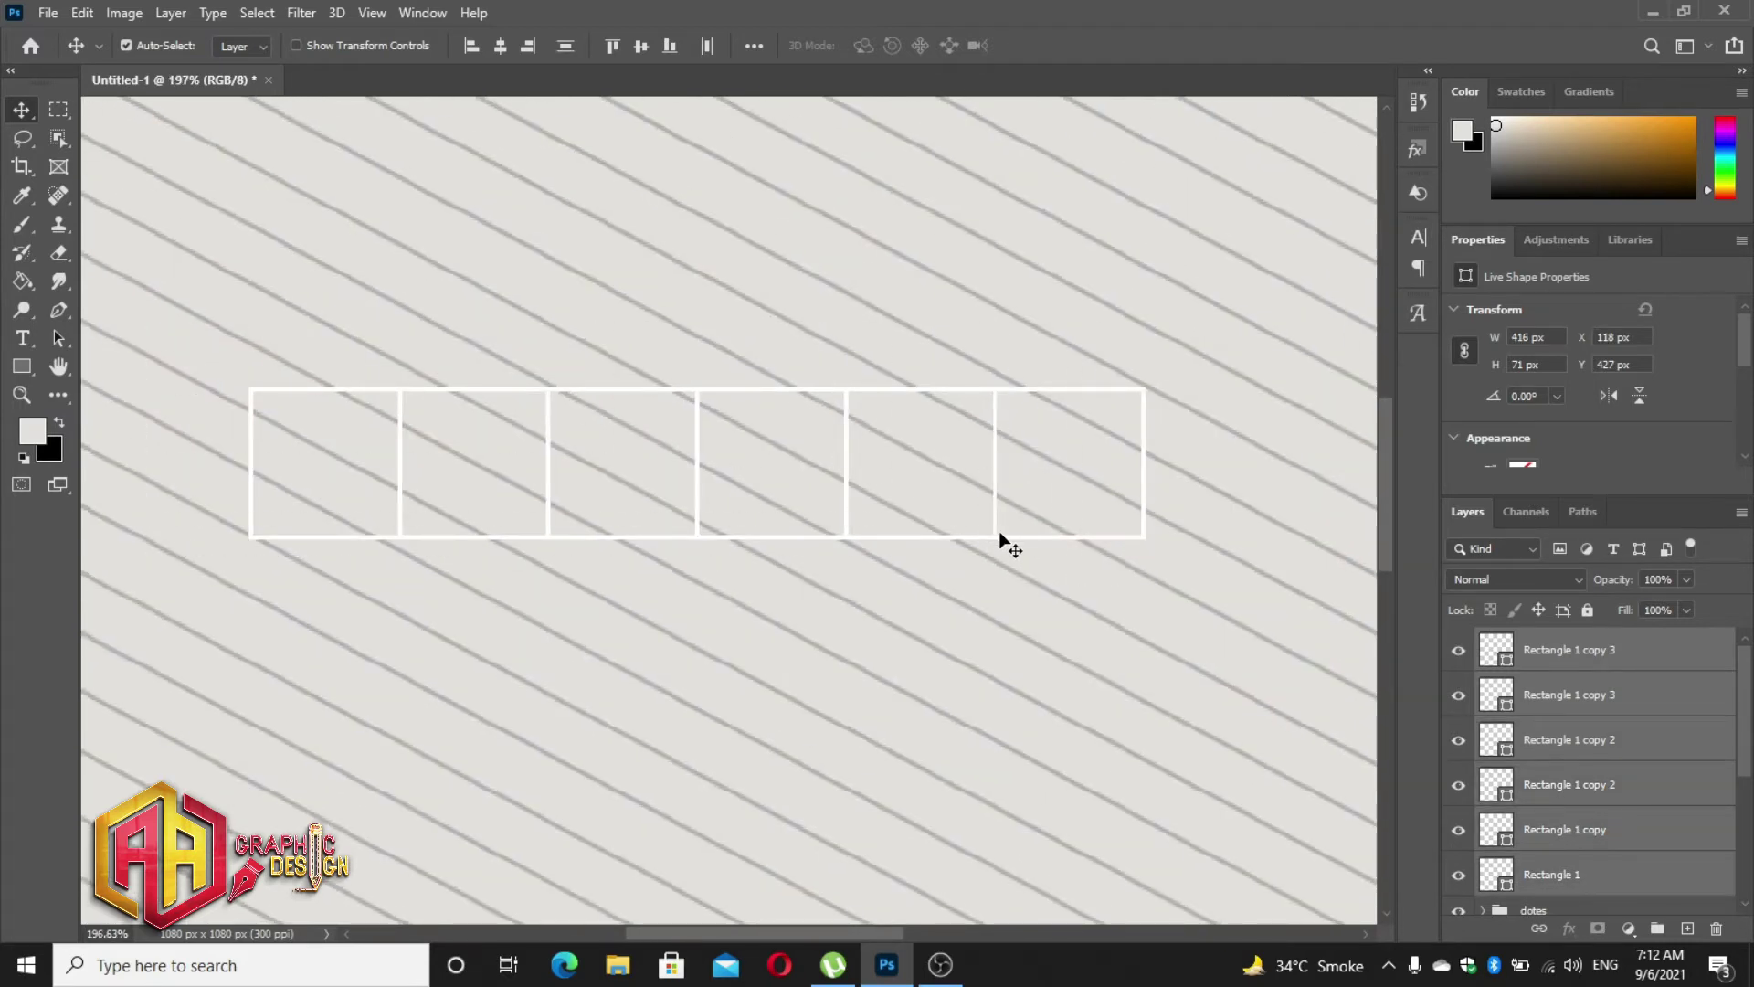
scroll(1006, 543, up, 1)
- Duplicate the row of squares downward into six rows
drag(994, 537, 992, 722)
scroll(1007, 683, down, 2)
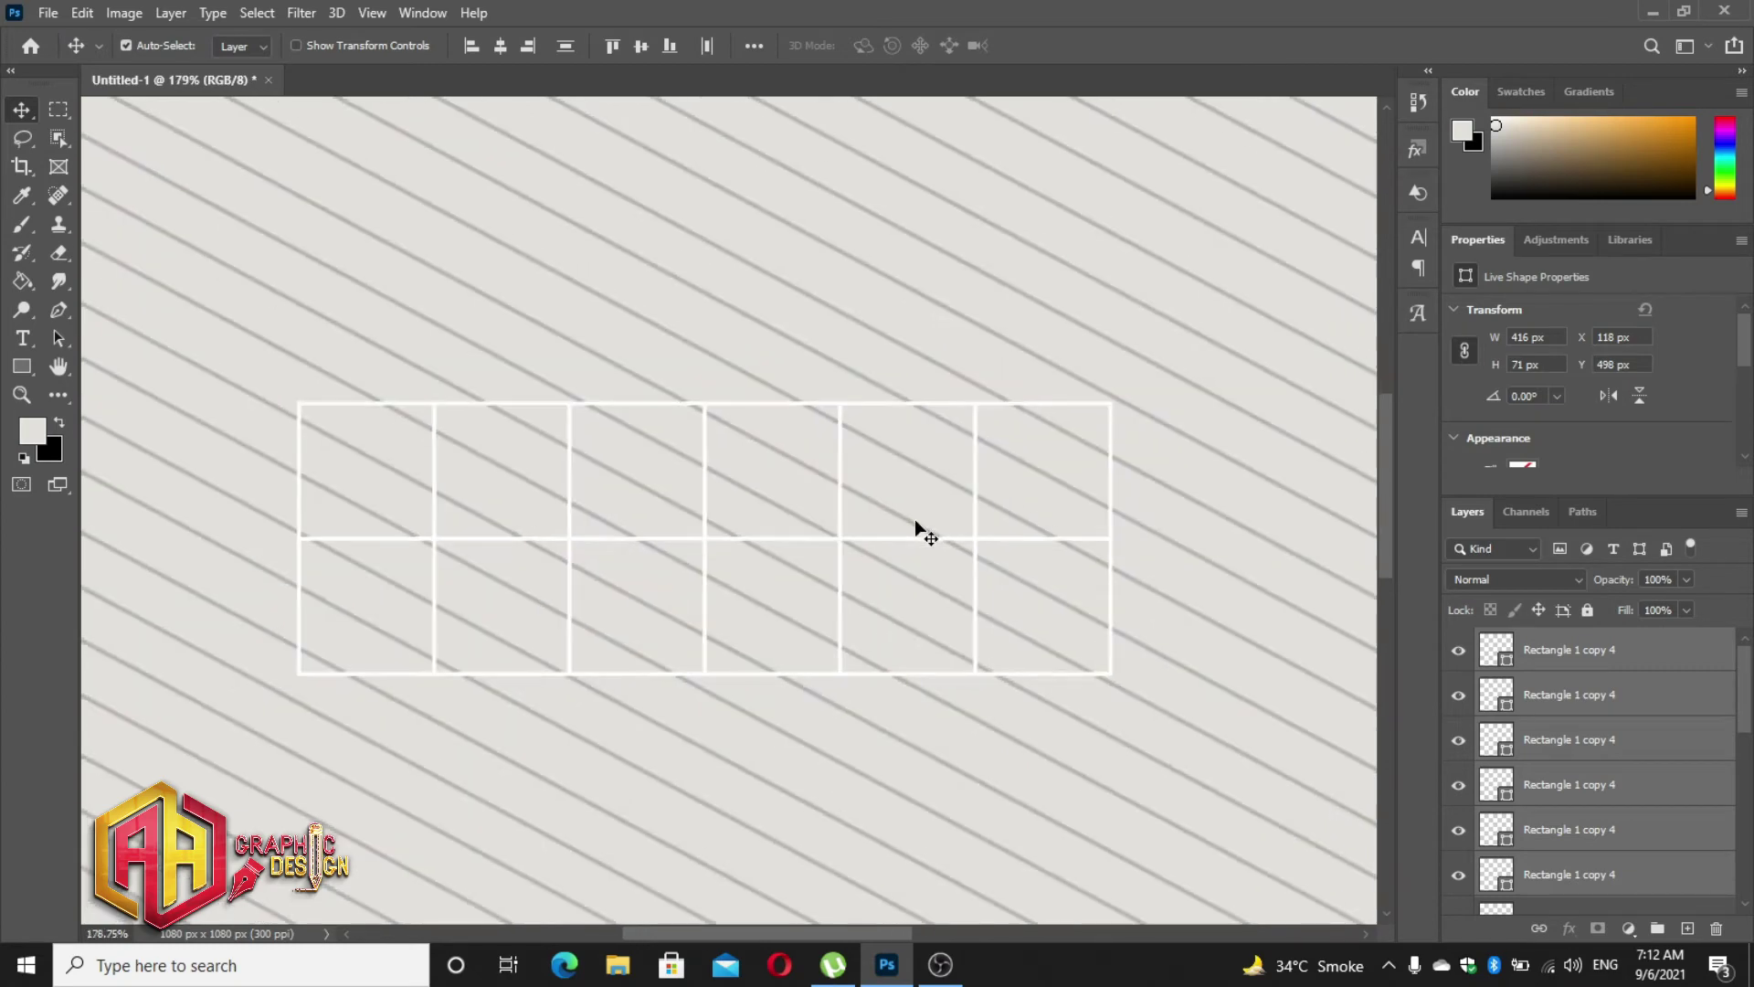
drag(263, 376, 1088, 716)
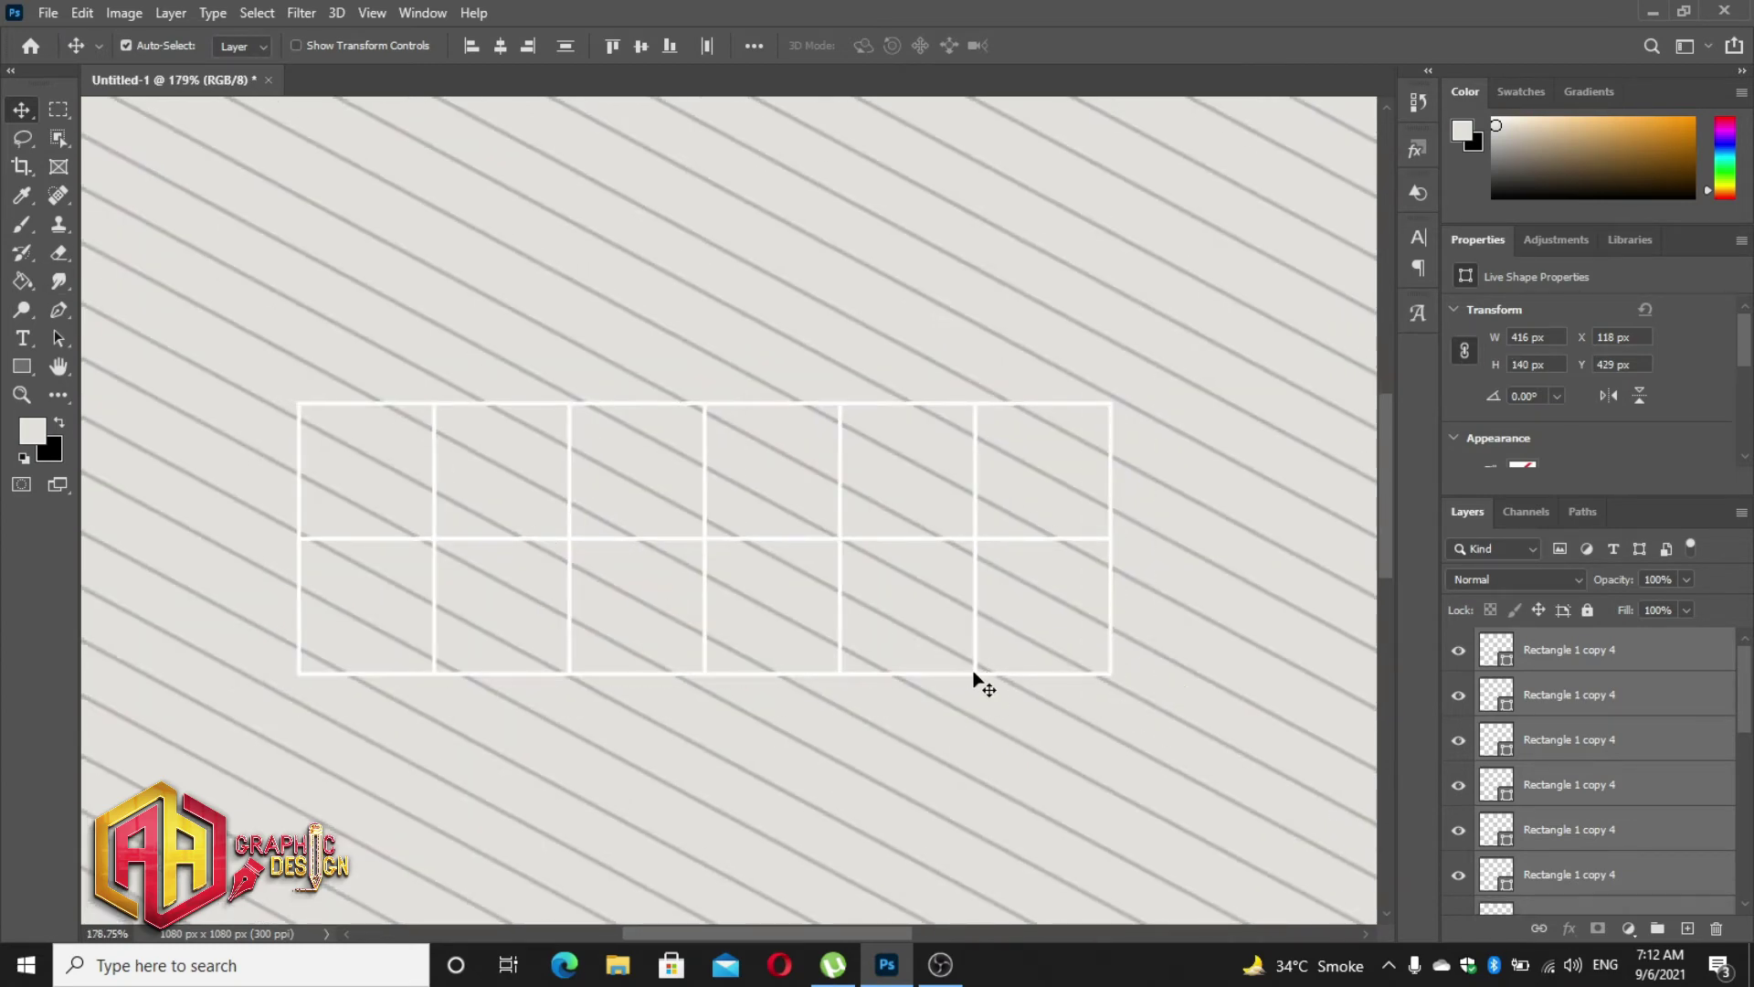
mouse_move(978, 685)
mouse_down()
mouse_move(968, 770)
mouse_move(1002, 697)
mouse_up()
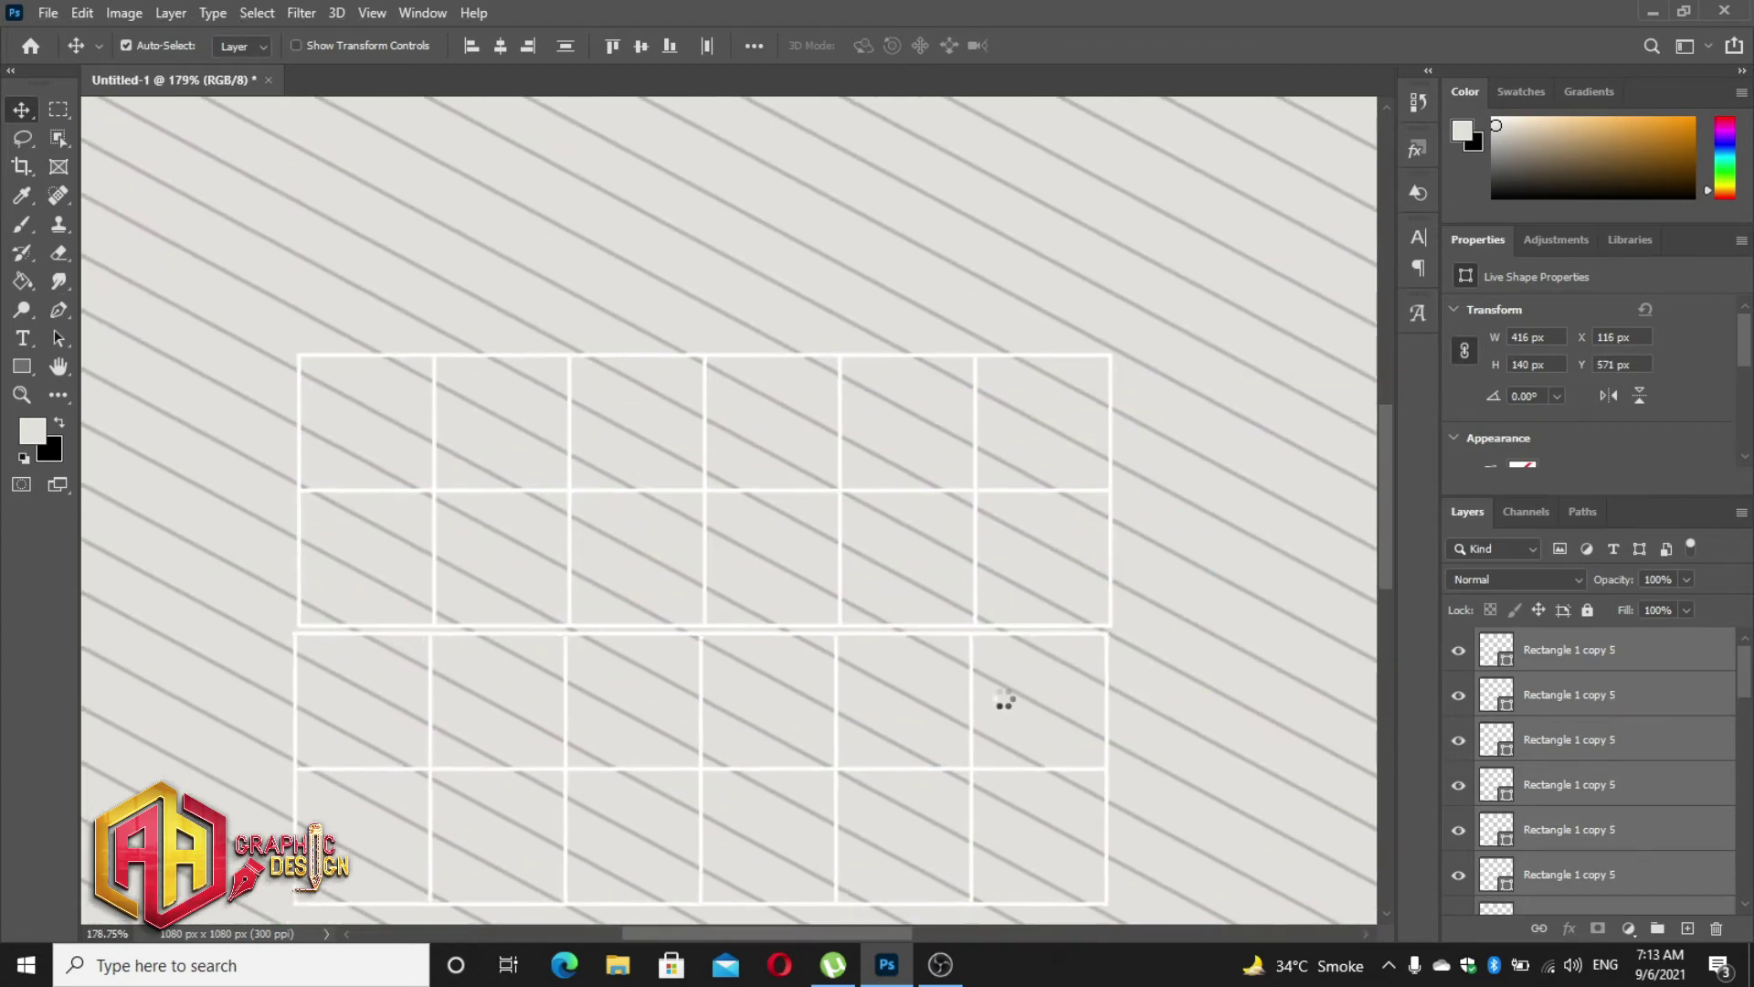
scroll(548, 603, down, 2)
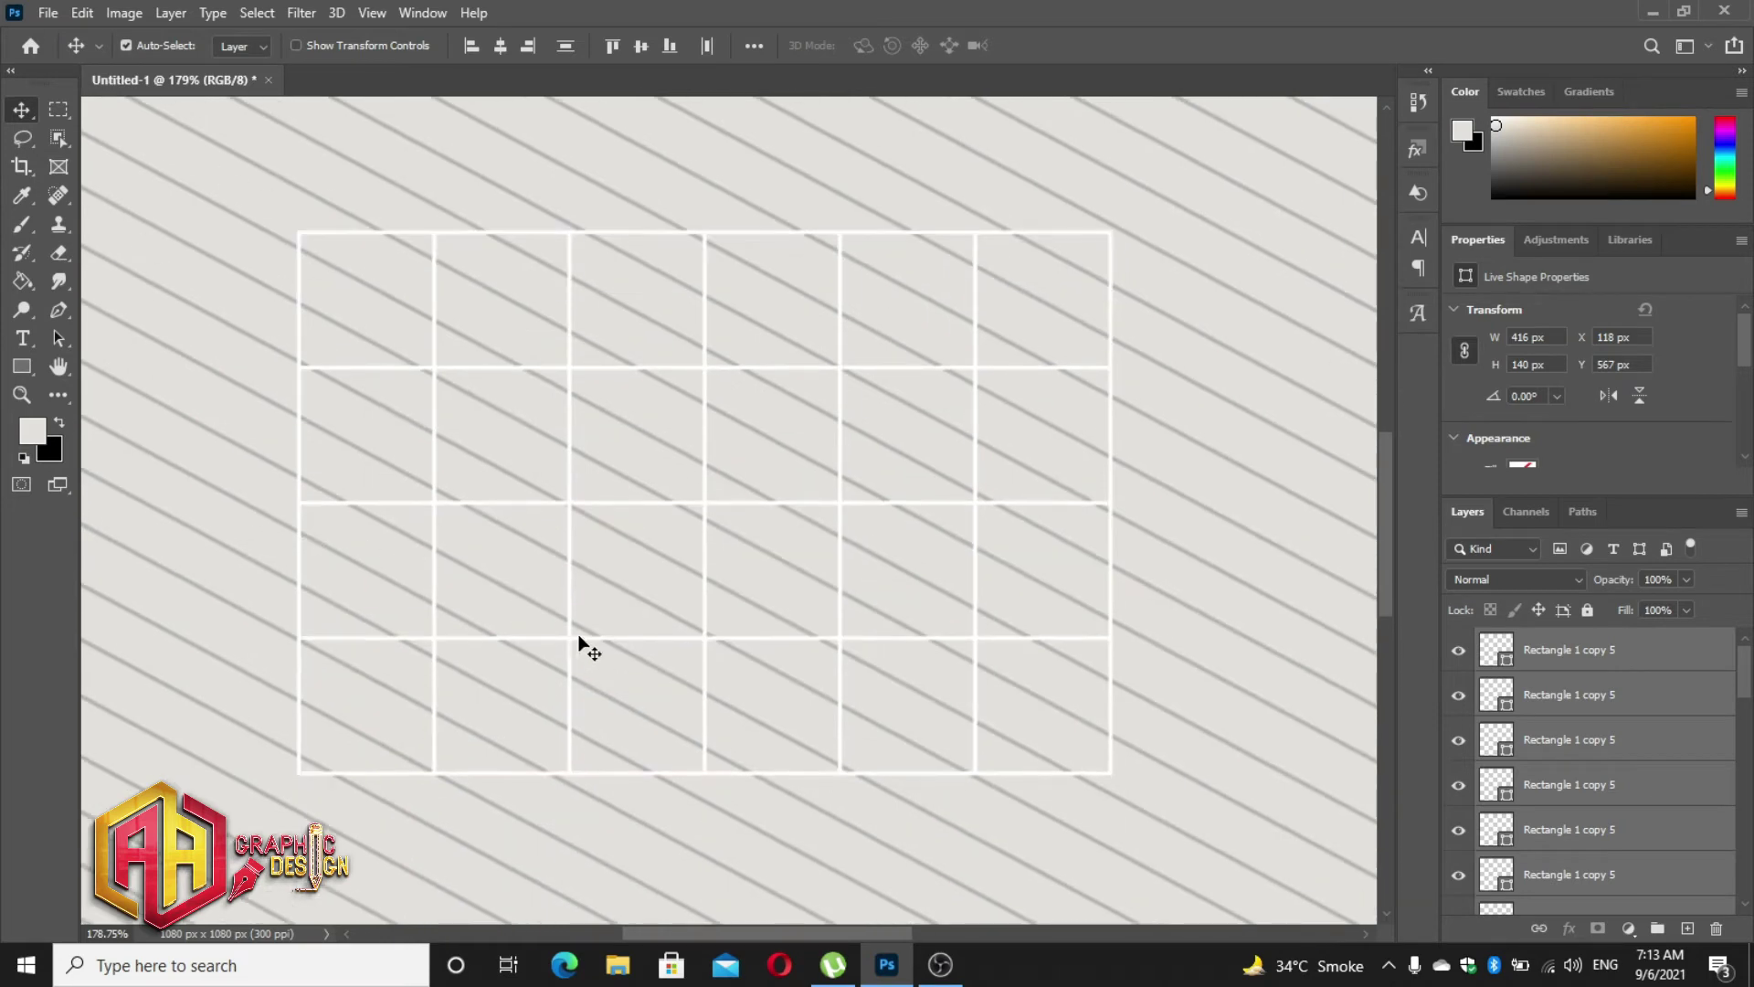
drag(580, 640, 587, 827)
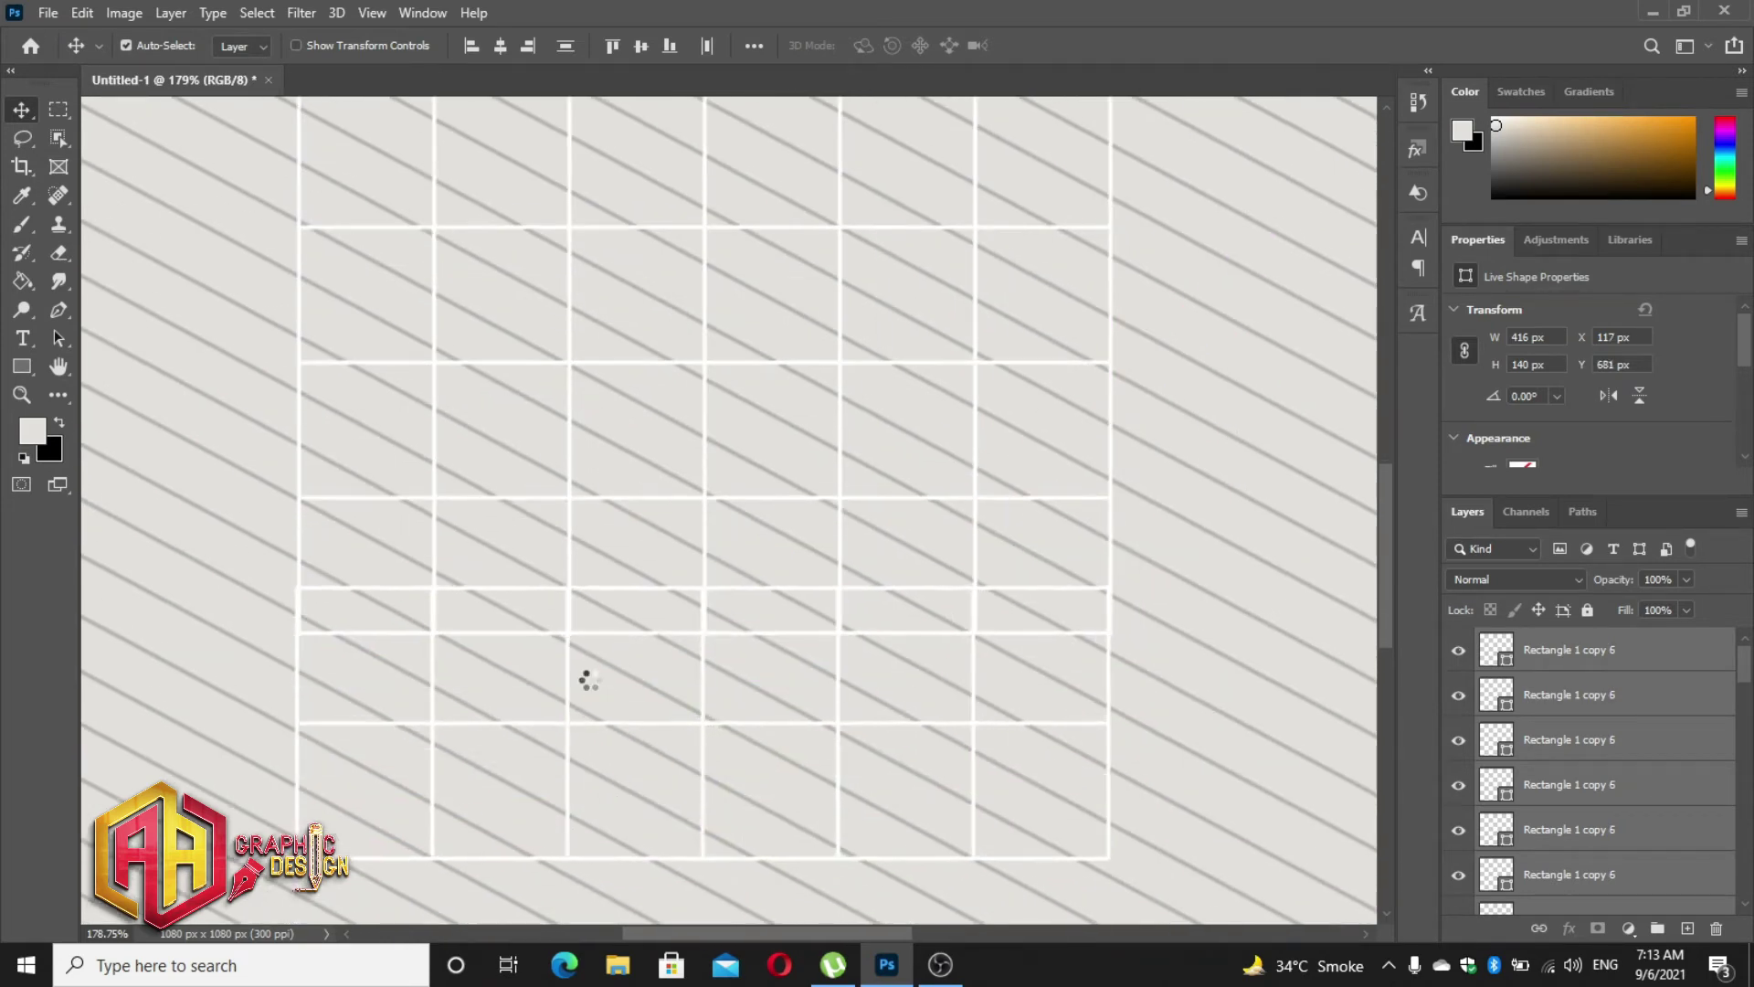
scroll(587, 627, down, 3)
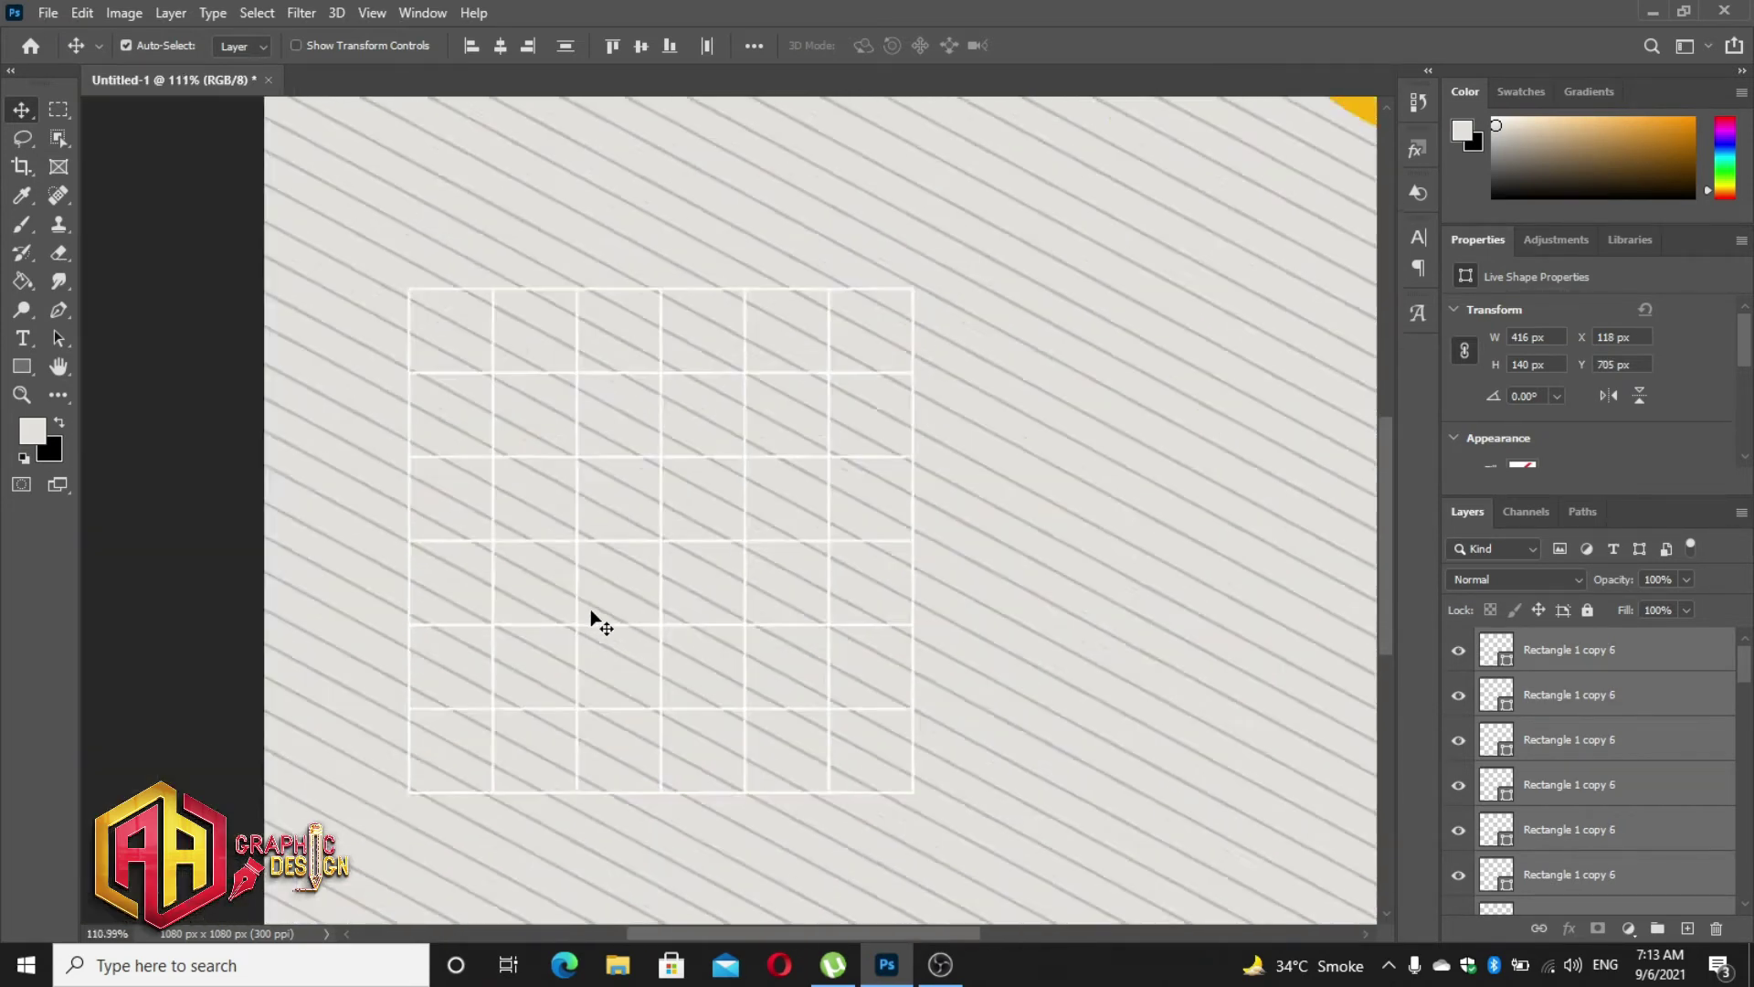
scroll(601, 626, down, 2)
key(ctrl+t)
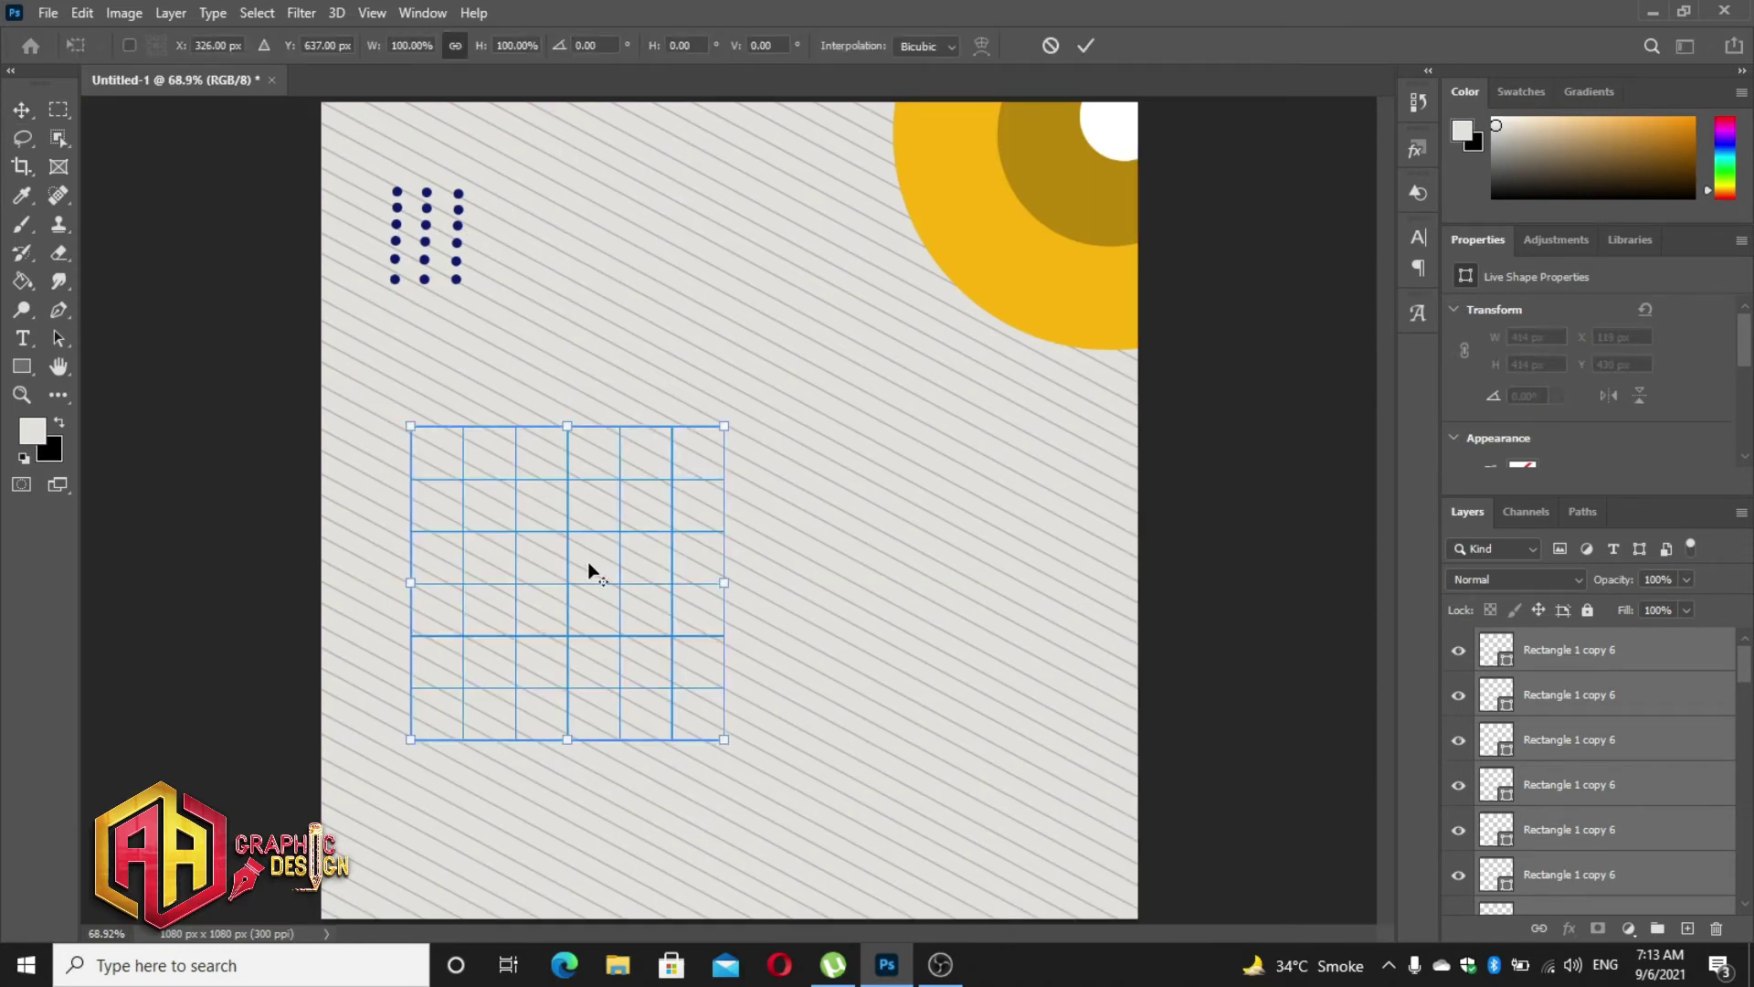
- Place the square grid flush in the bottom-left corner and group its layers
scroll(590, 571, down, 1)
drag(581, 585, 498, 752)
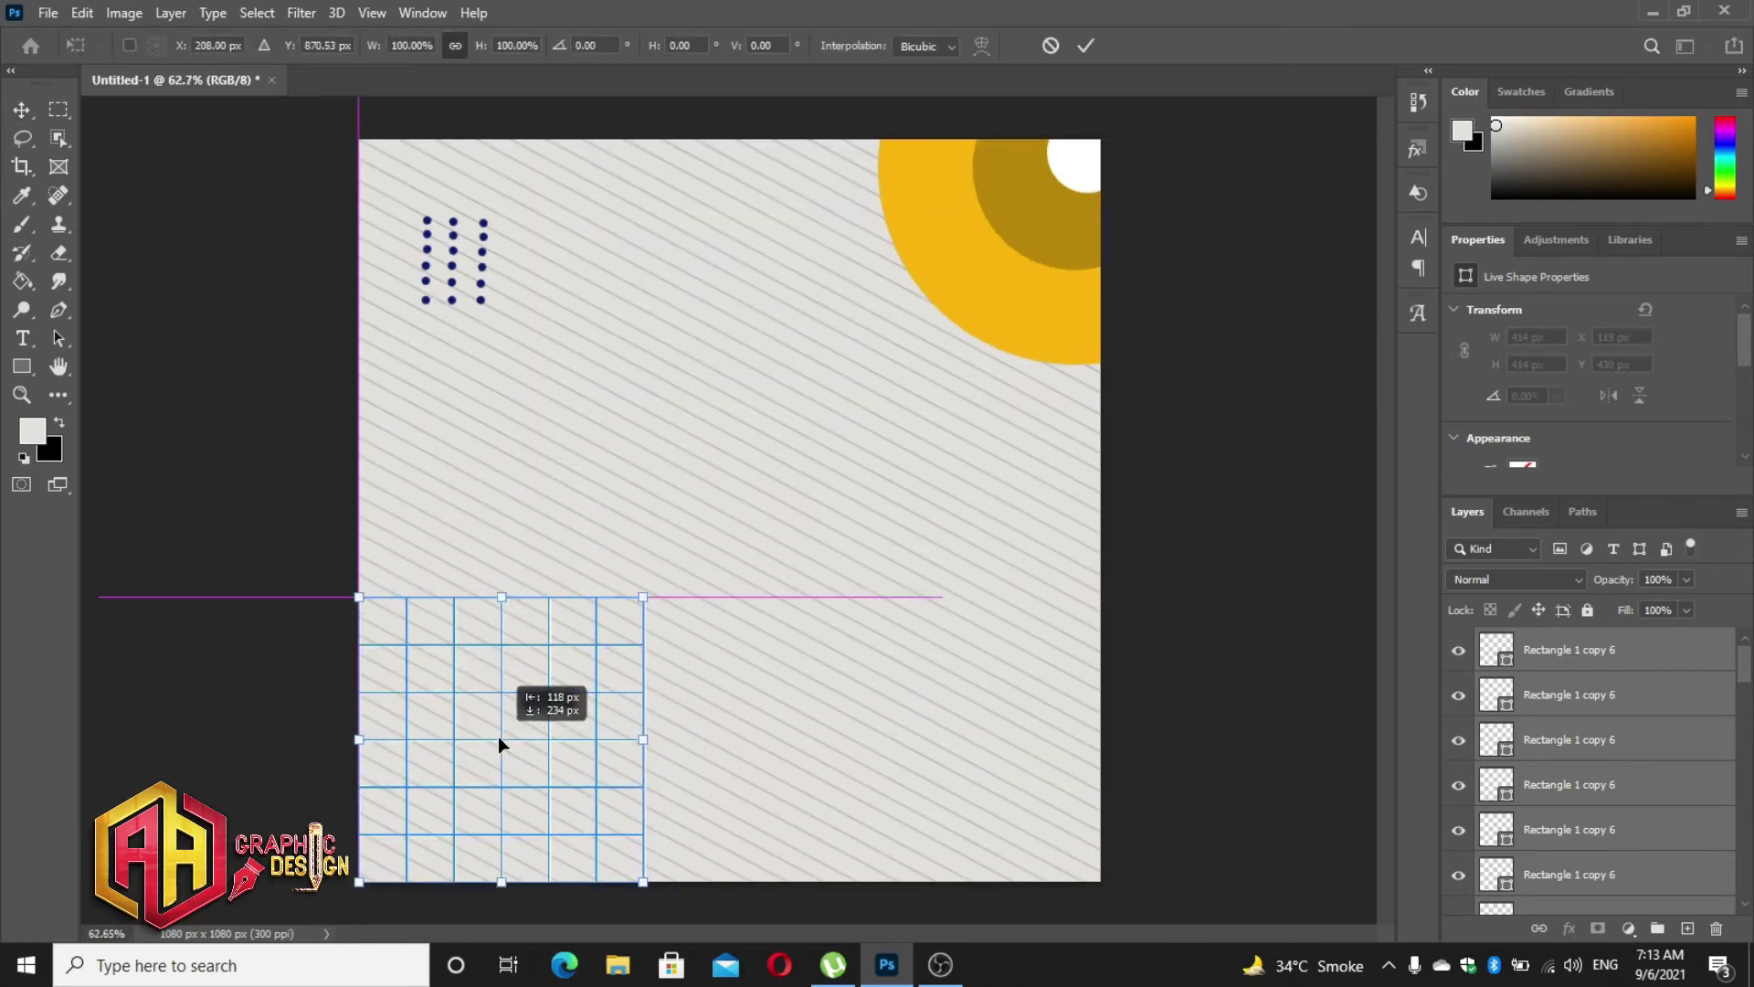
click(1086, 46)
key(ctrl)
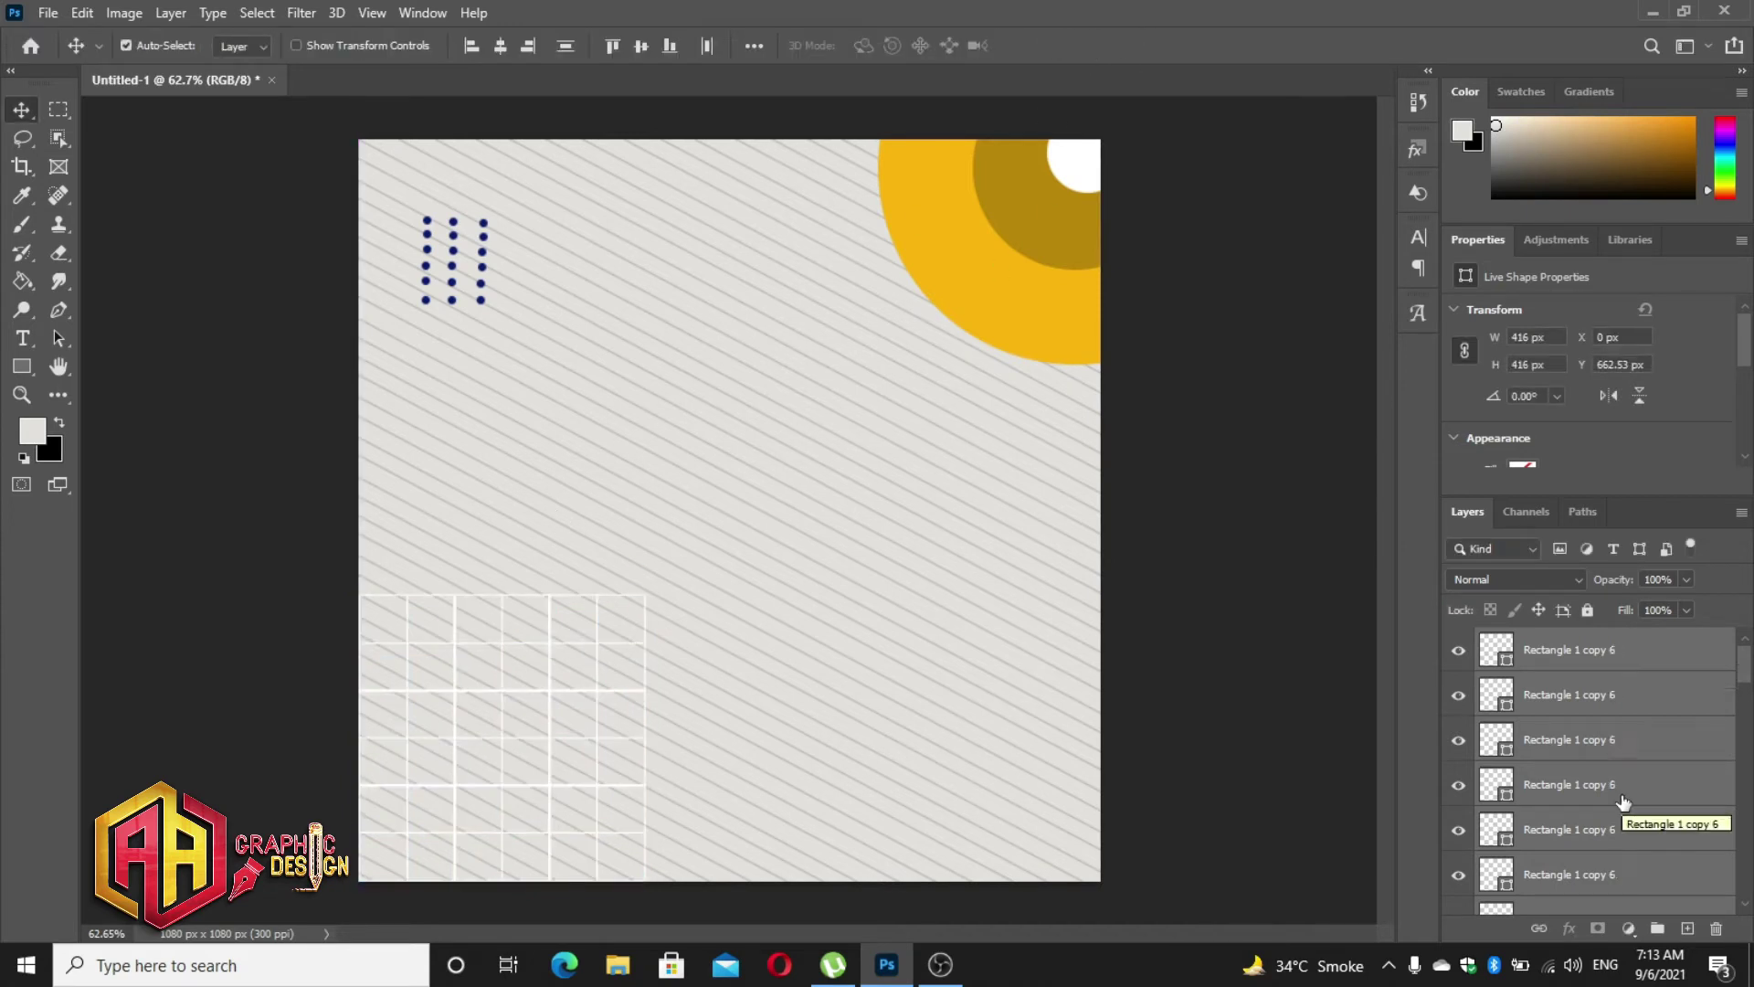
drag(1610, 790, 1656, 929)
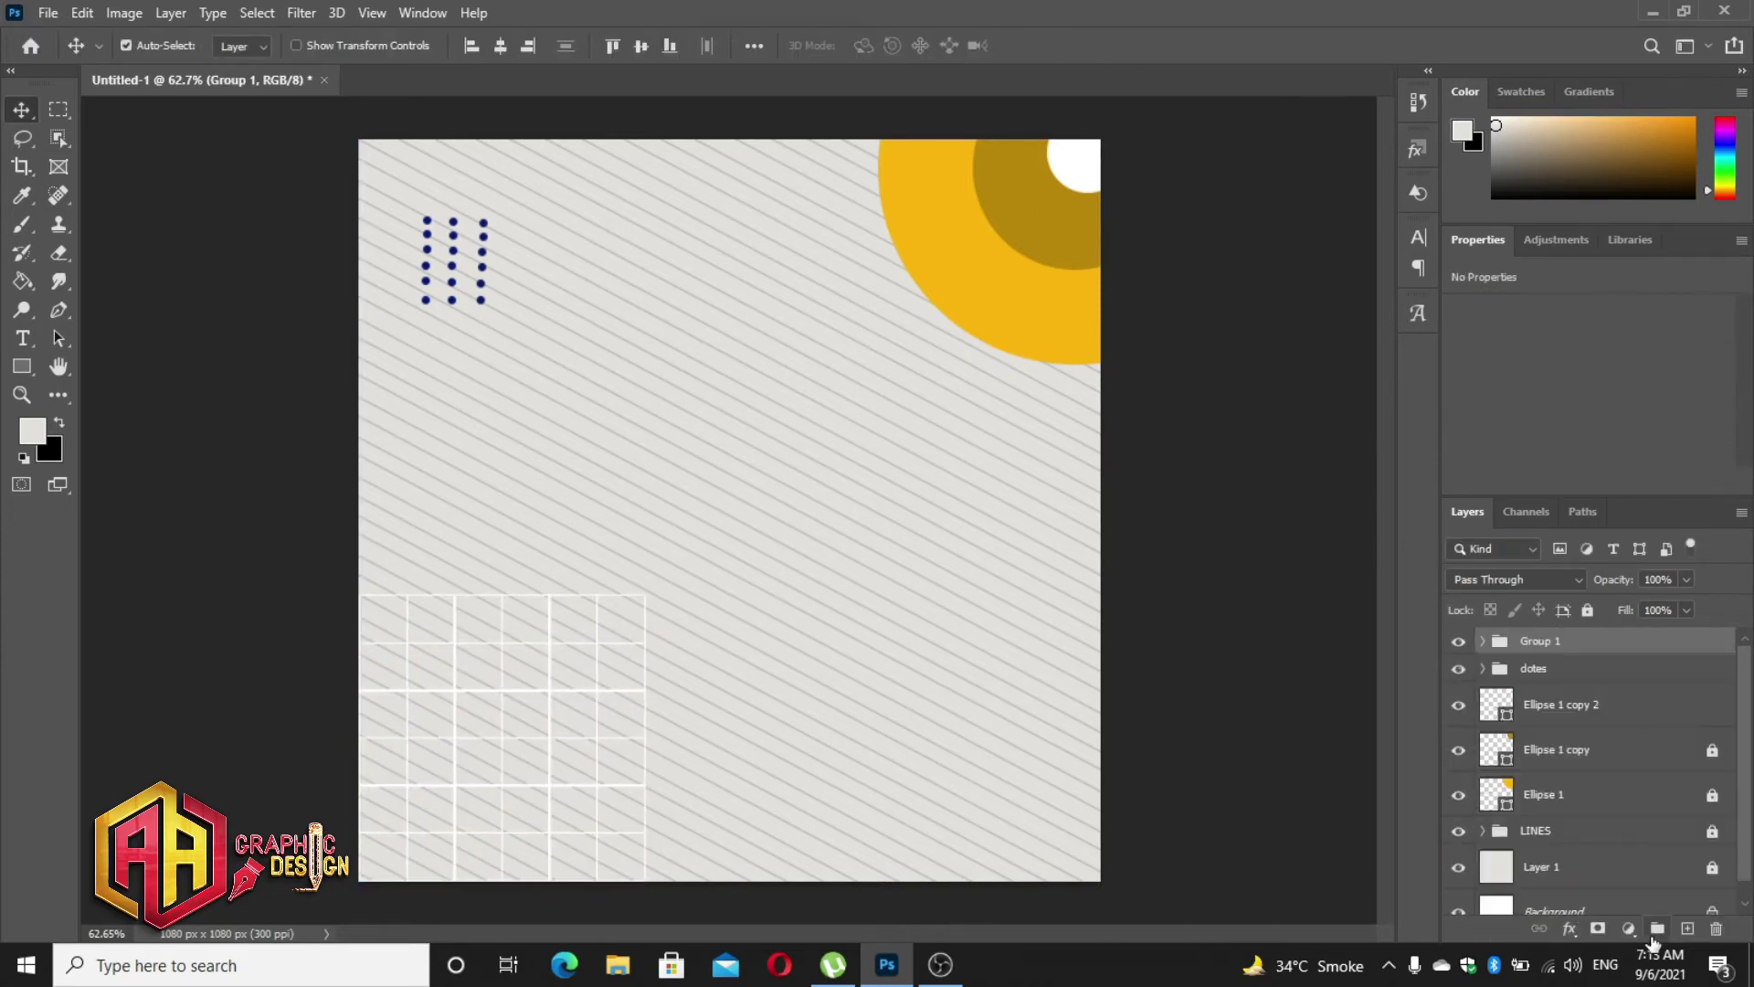
double_click(1542, 642)
text(boxes)
- Name the group 'boxes' and draw a tiny white-filled square
click(243, 372)
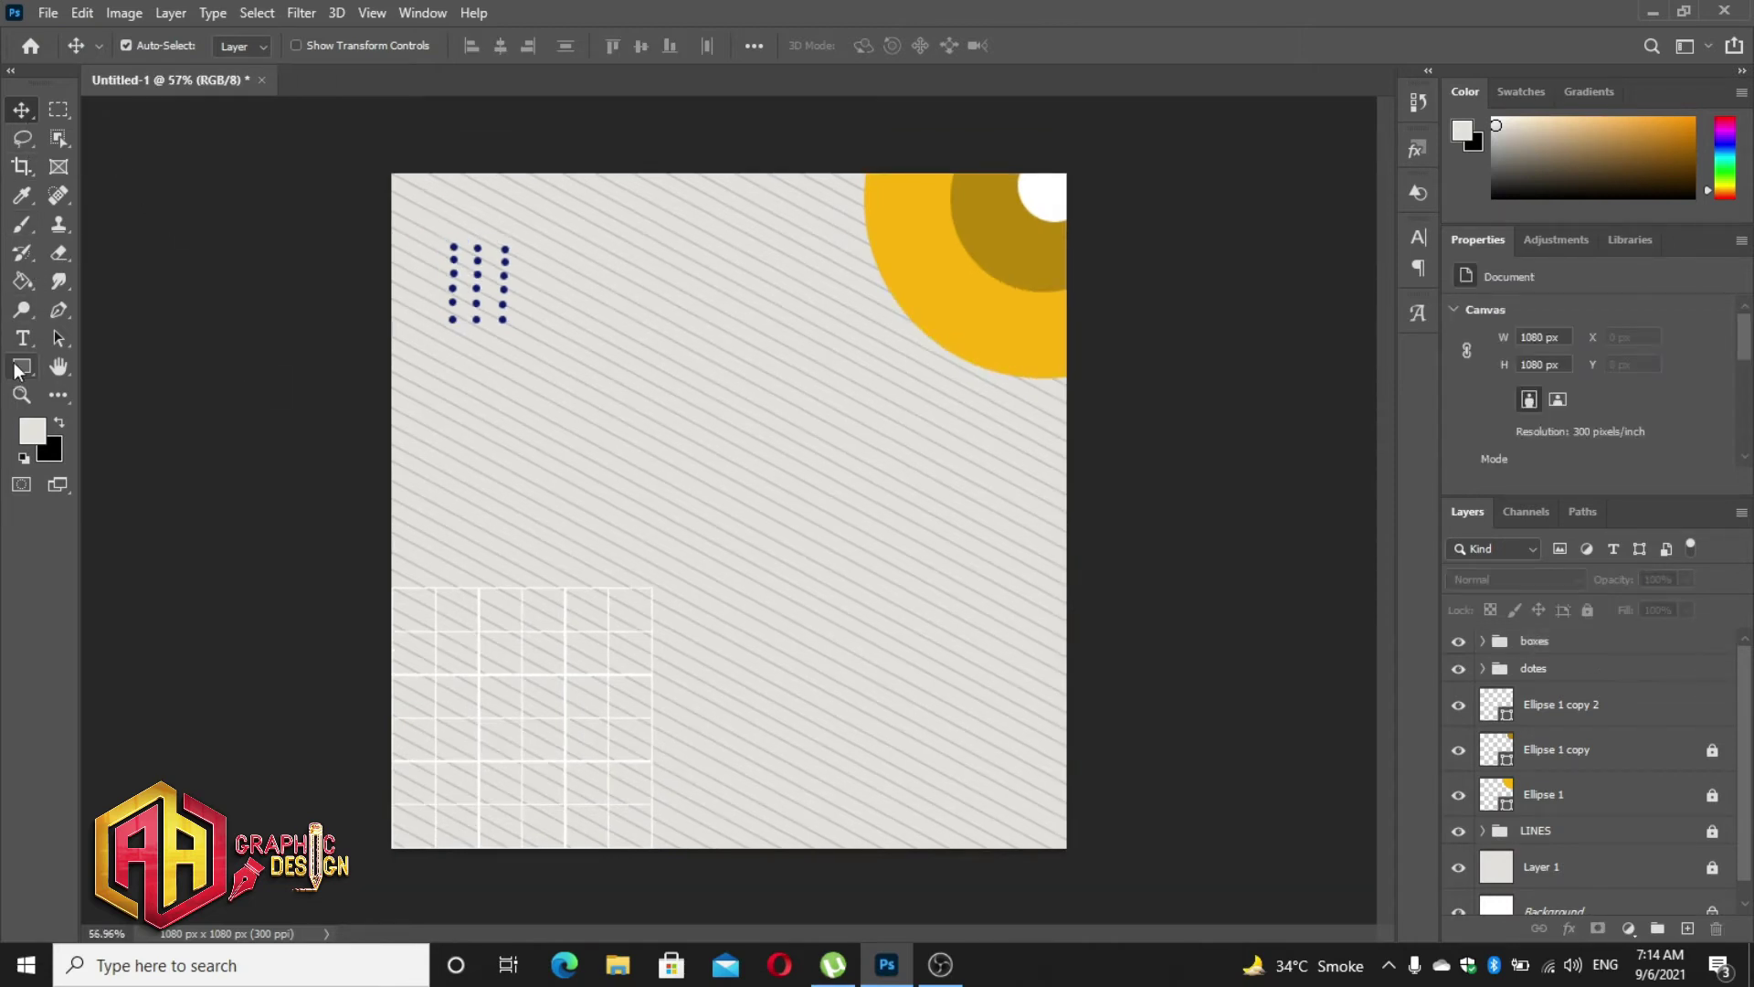
click(20, 366)
click(247, 45)
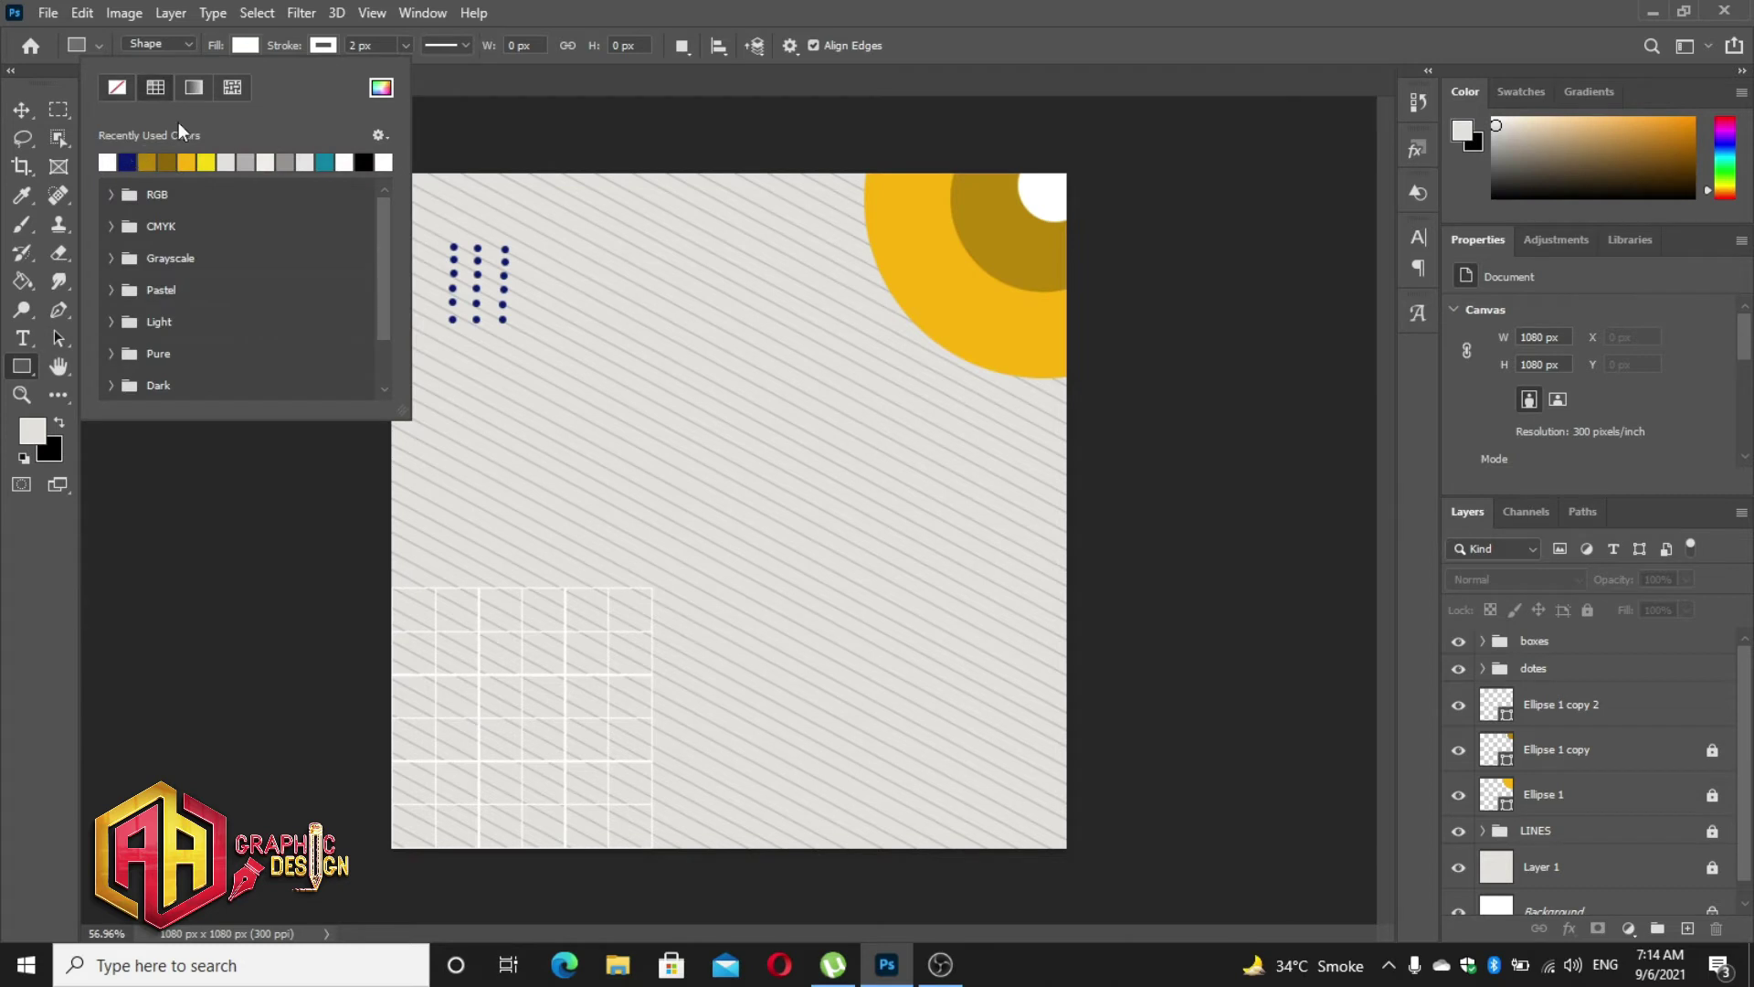
click(254, 46)
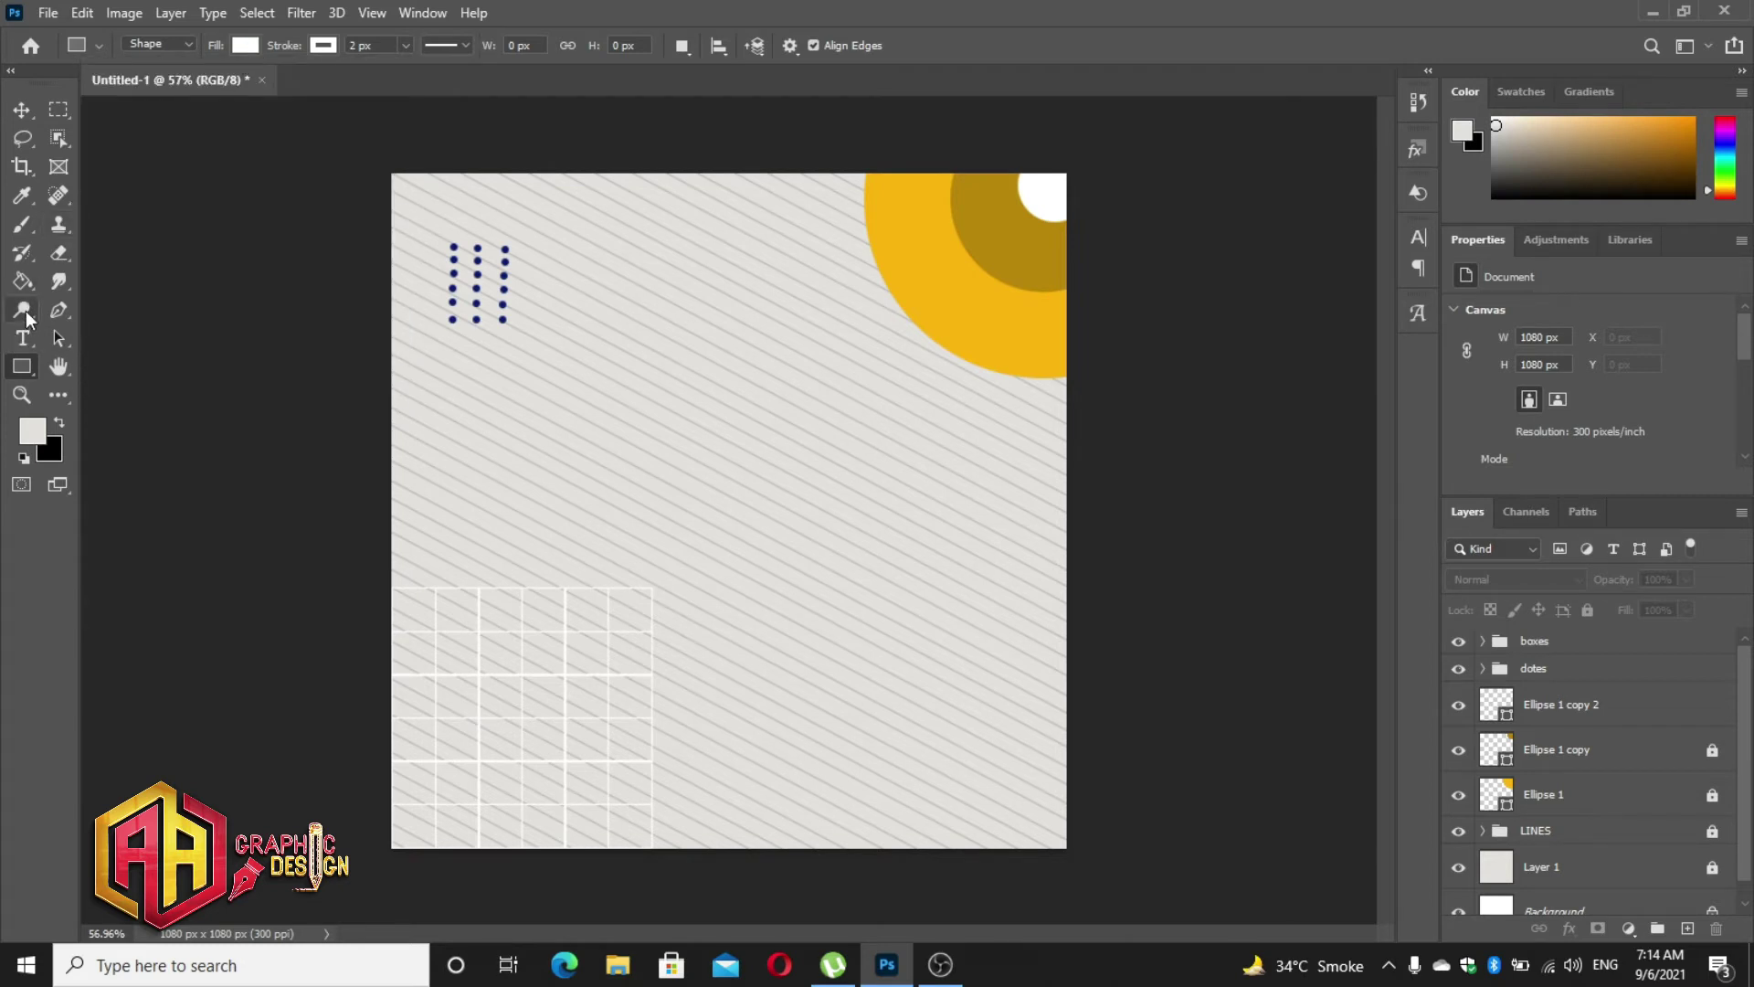
drag(562, 471, 577, 479)
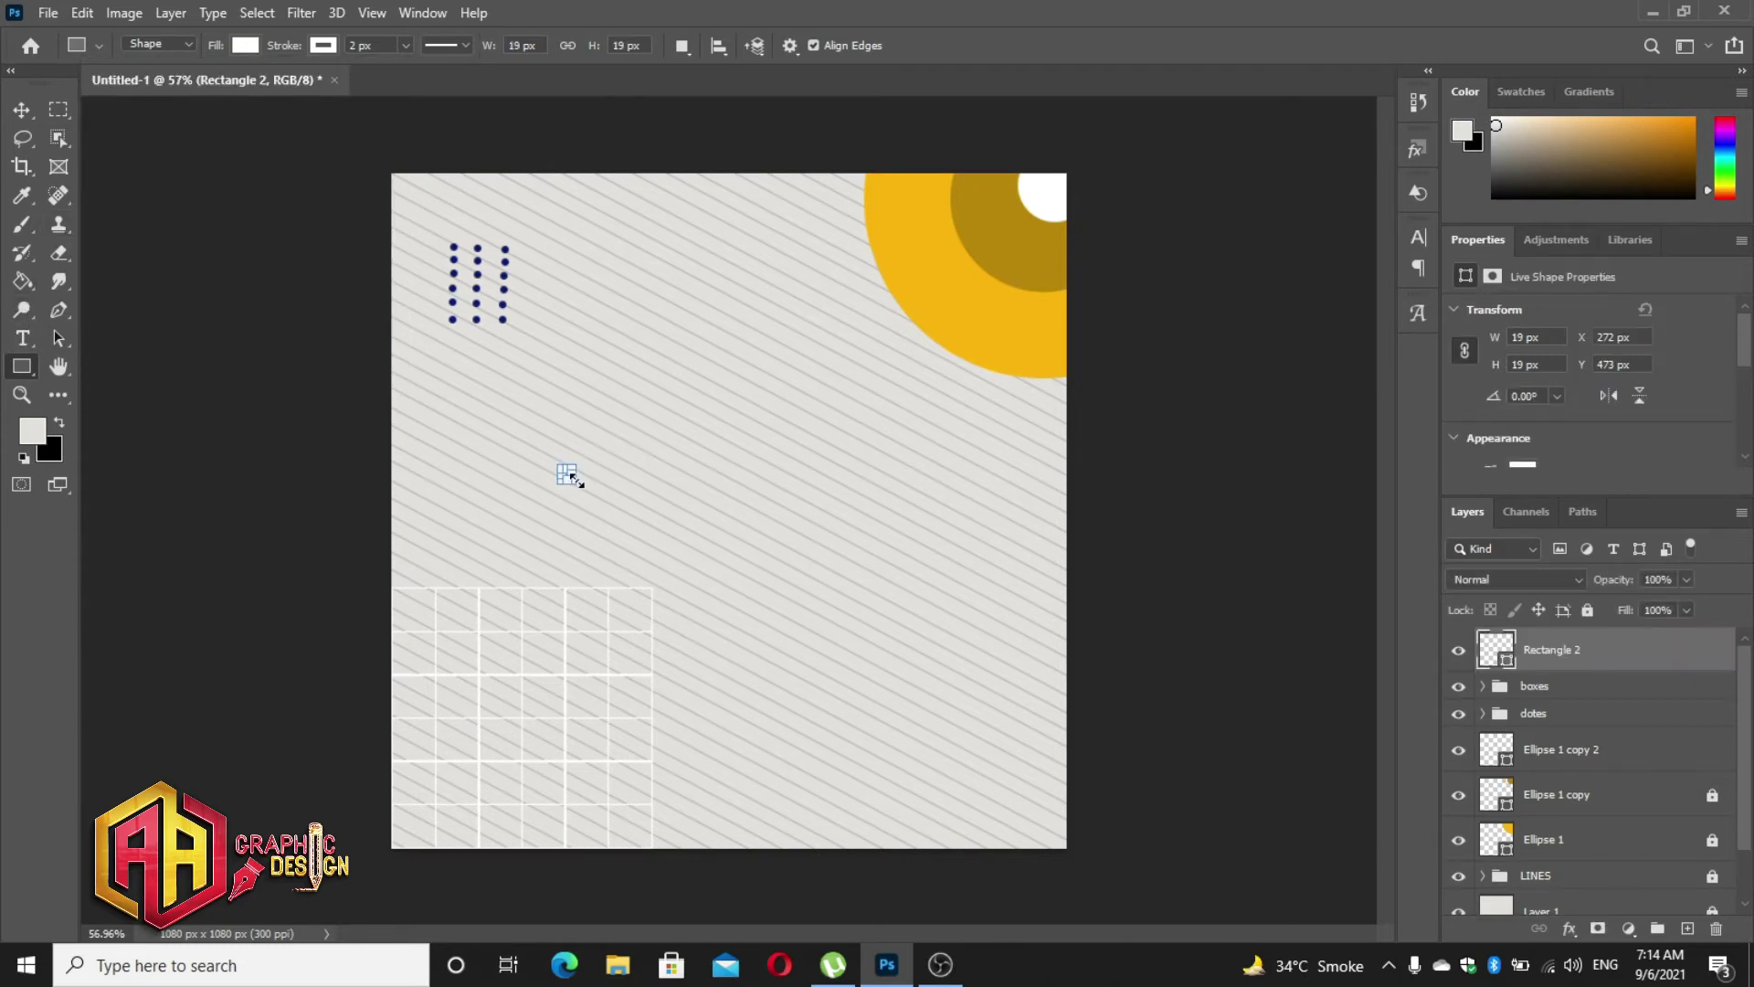
- Duplicate the tiny white square into a three-by-three cluster
scroll(572, 476, up, 3)
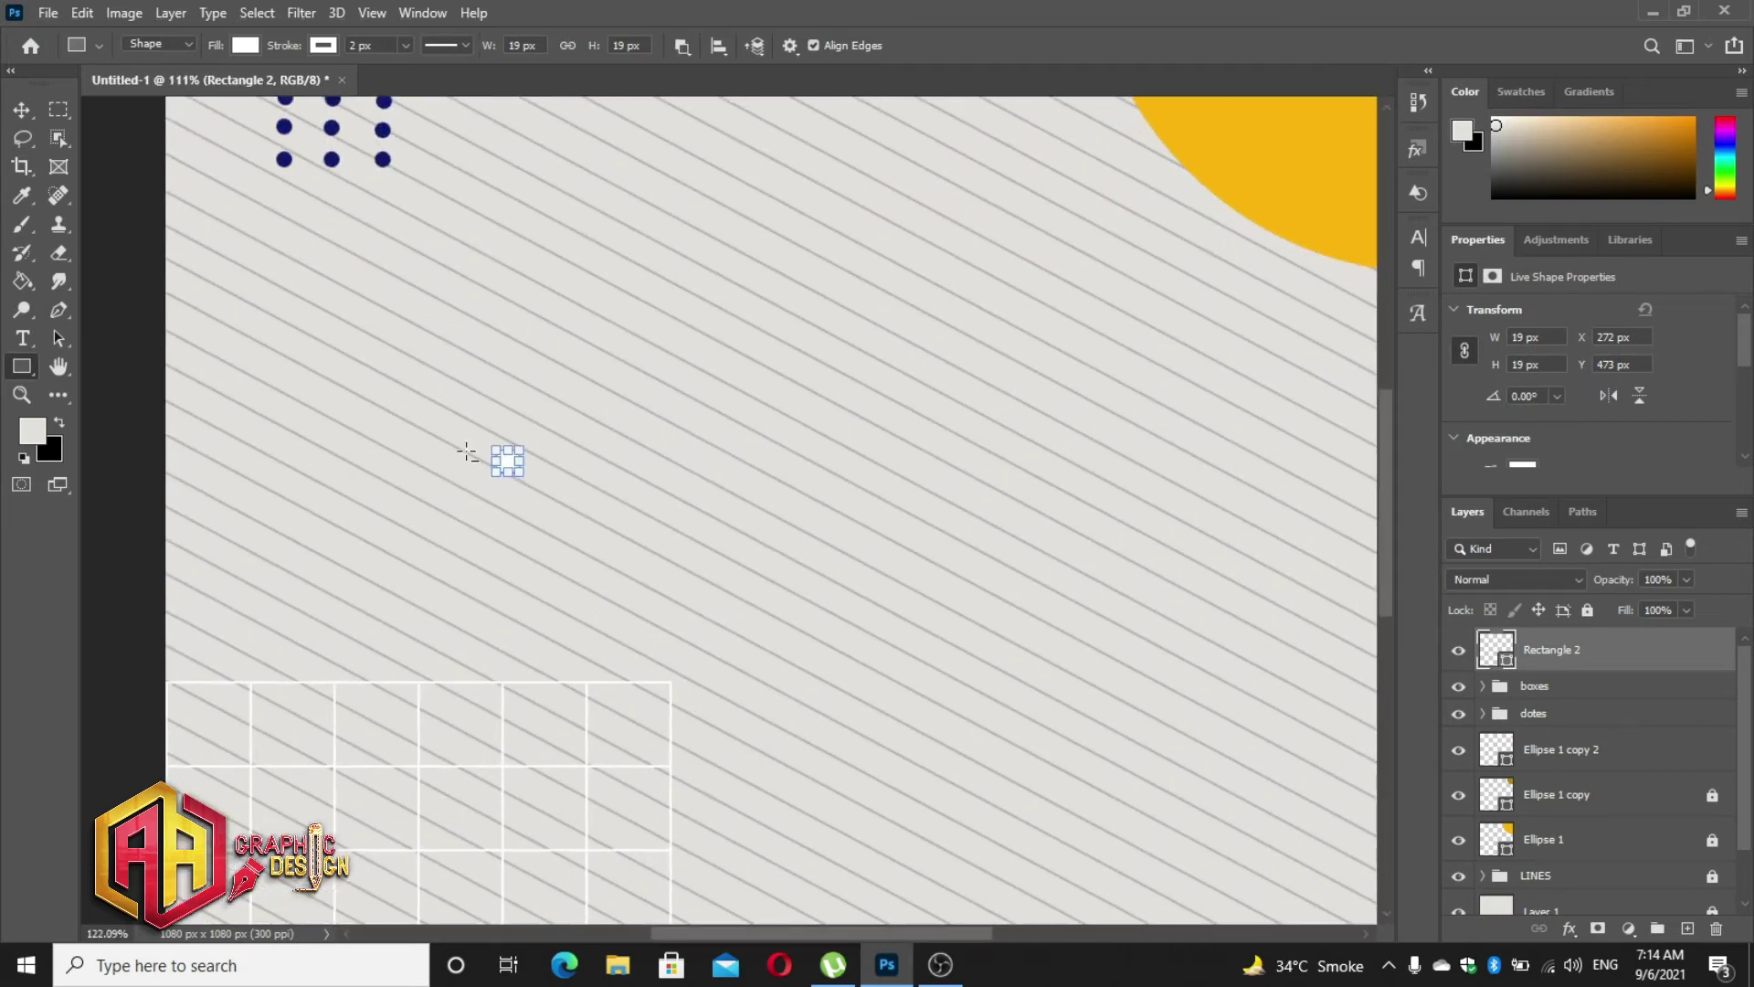
scroll(503, 457, up, 3)
scroll(393, 379, up, 2)
click(21, 109)
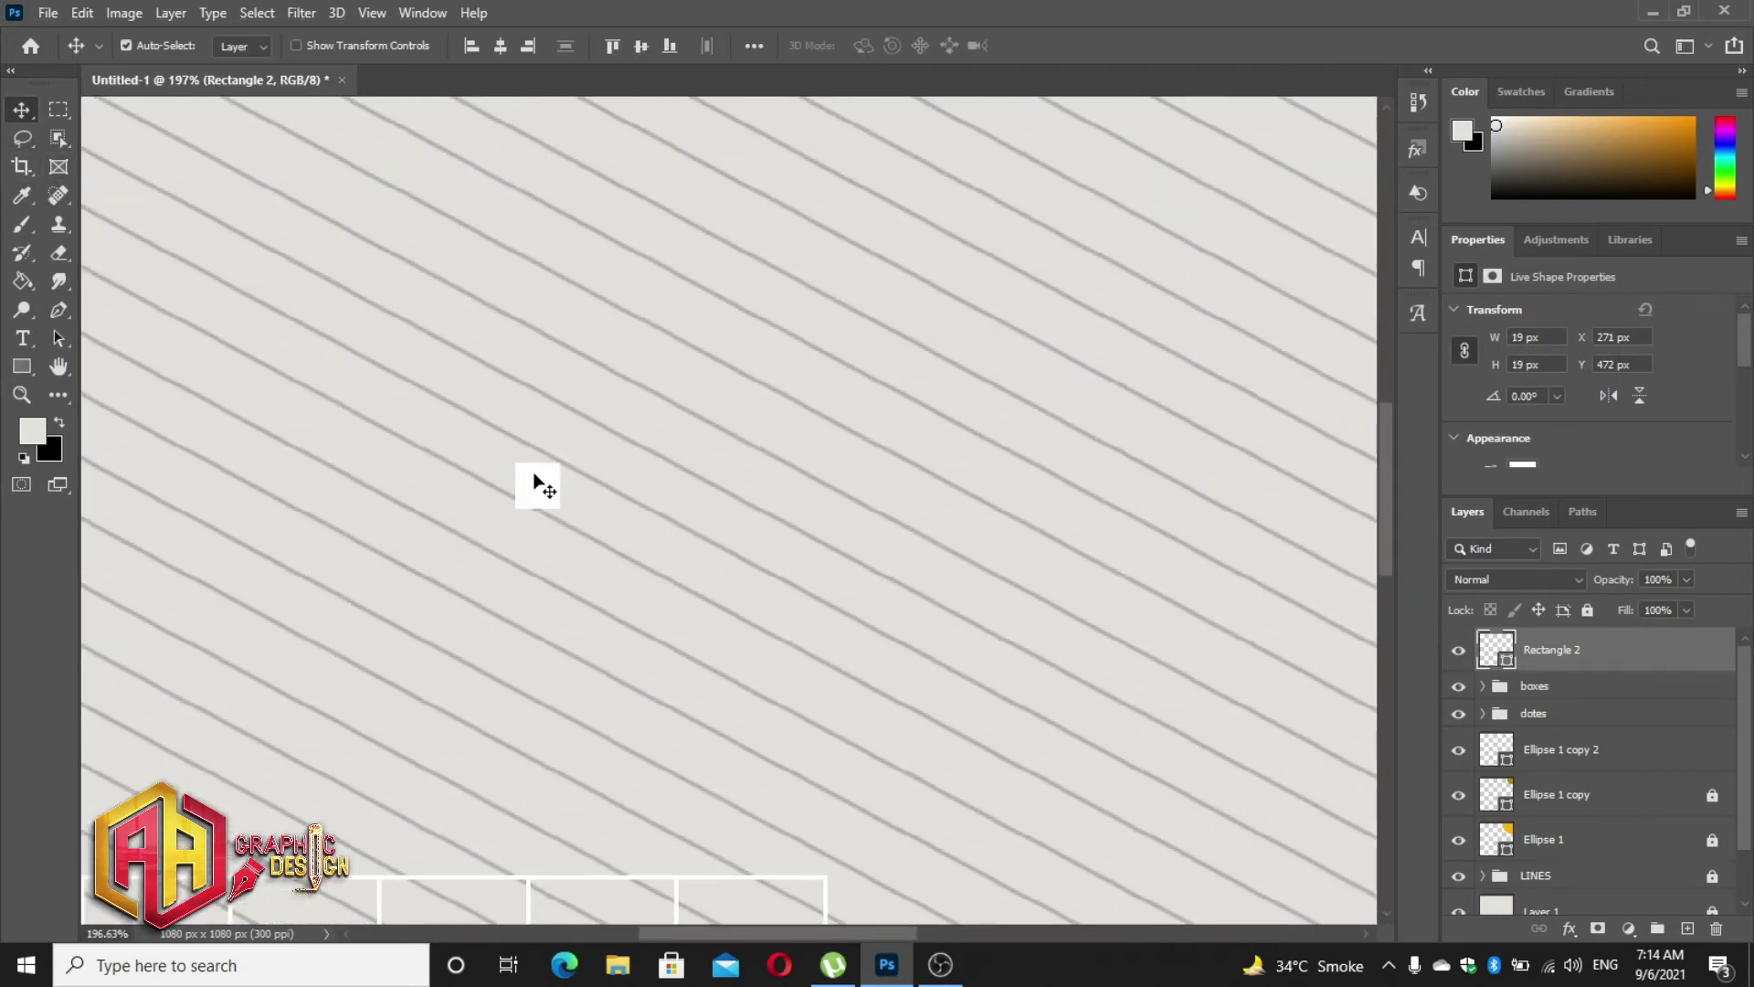
mouse_move(535, 487)
mouse_down()
mouse_move(710, 485)
mouse_move(704, 630)
mouse_up()
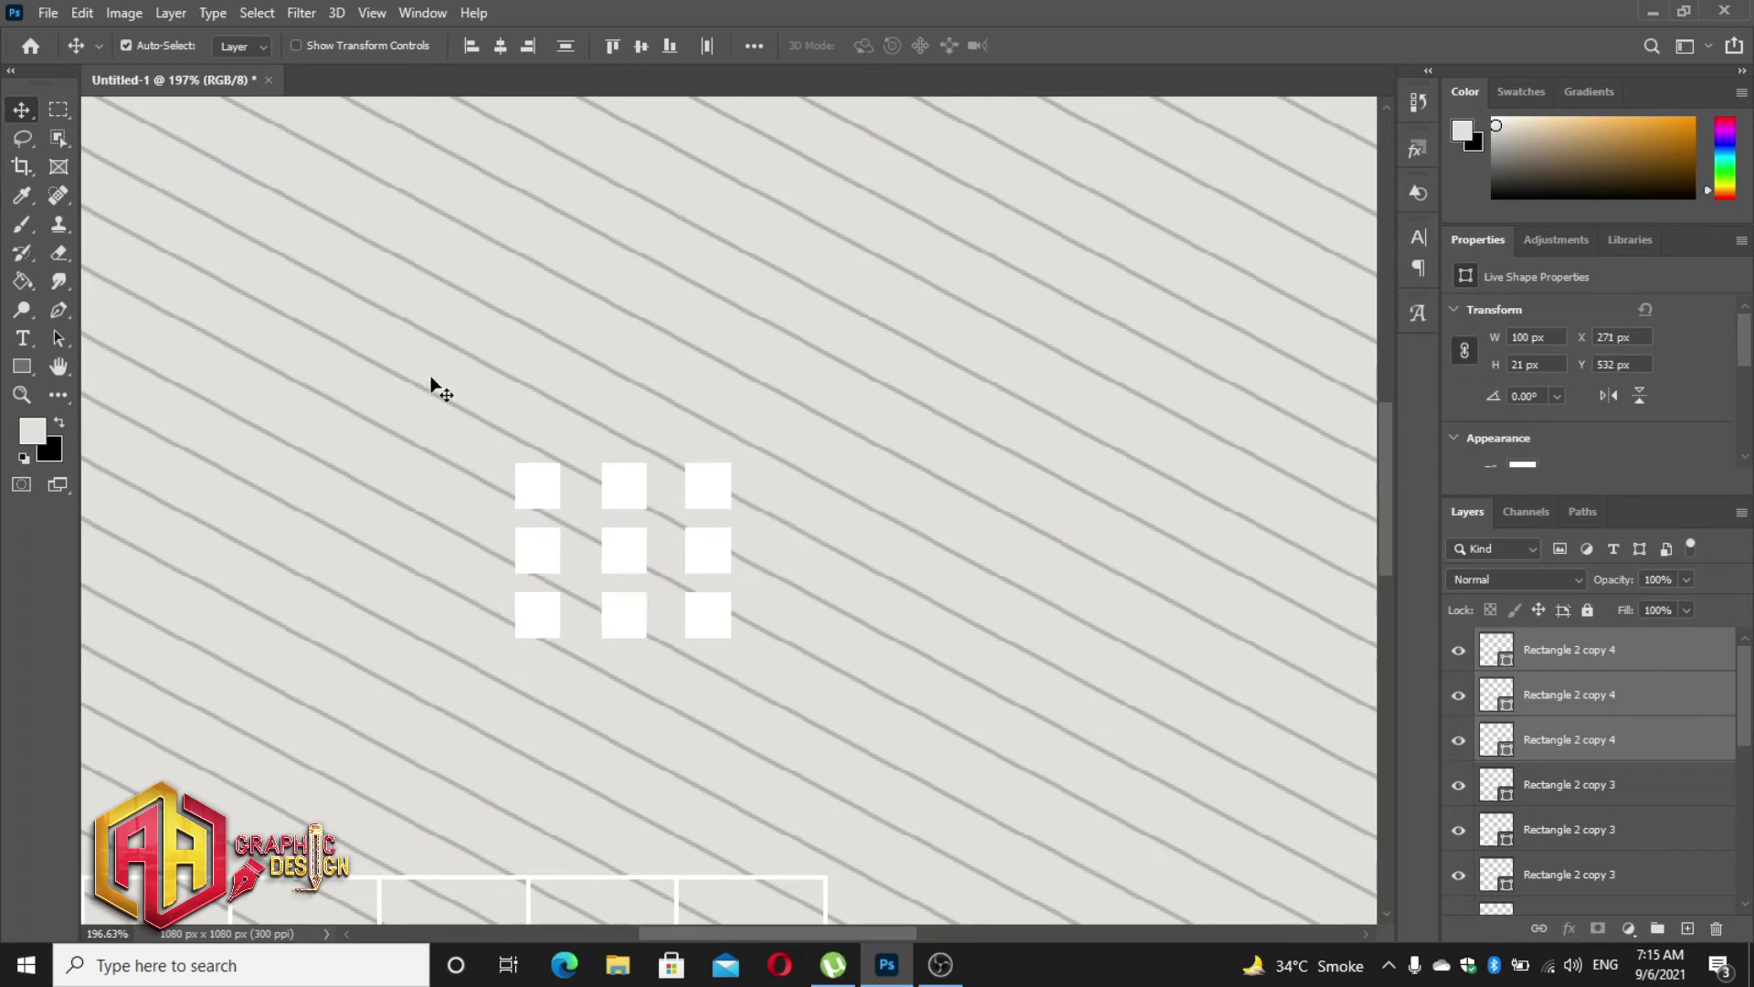
shift+click(647, 559)
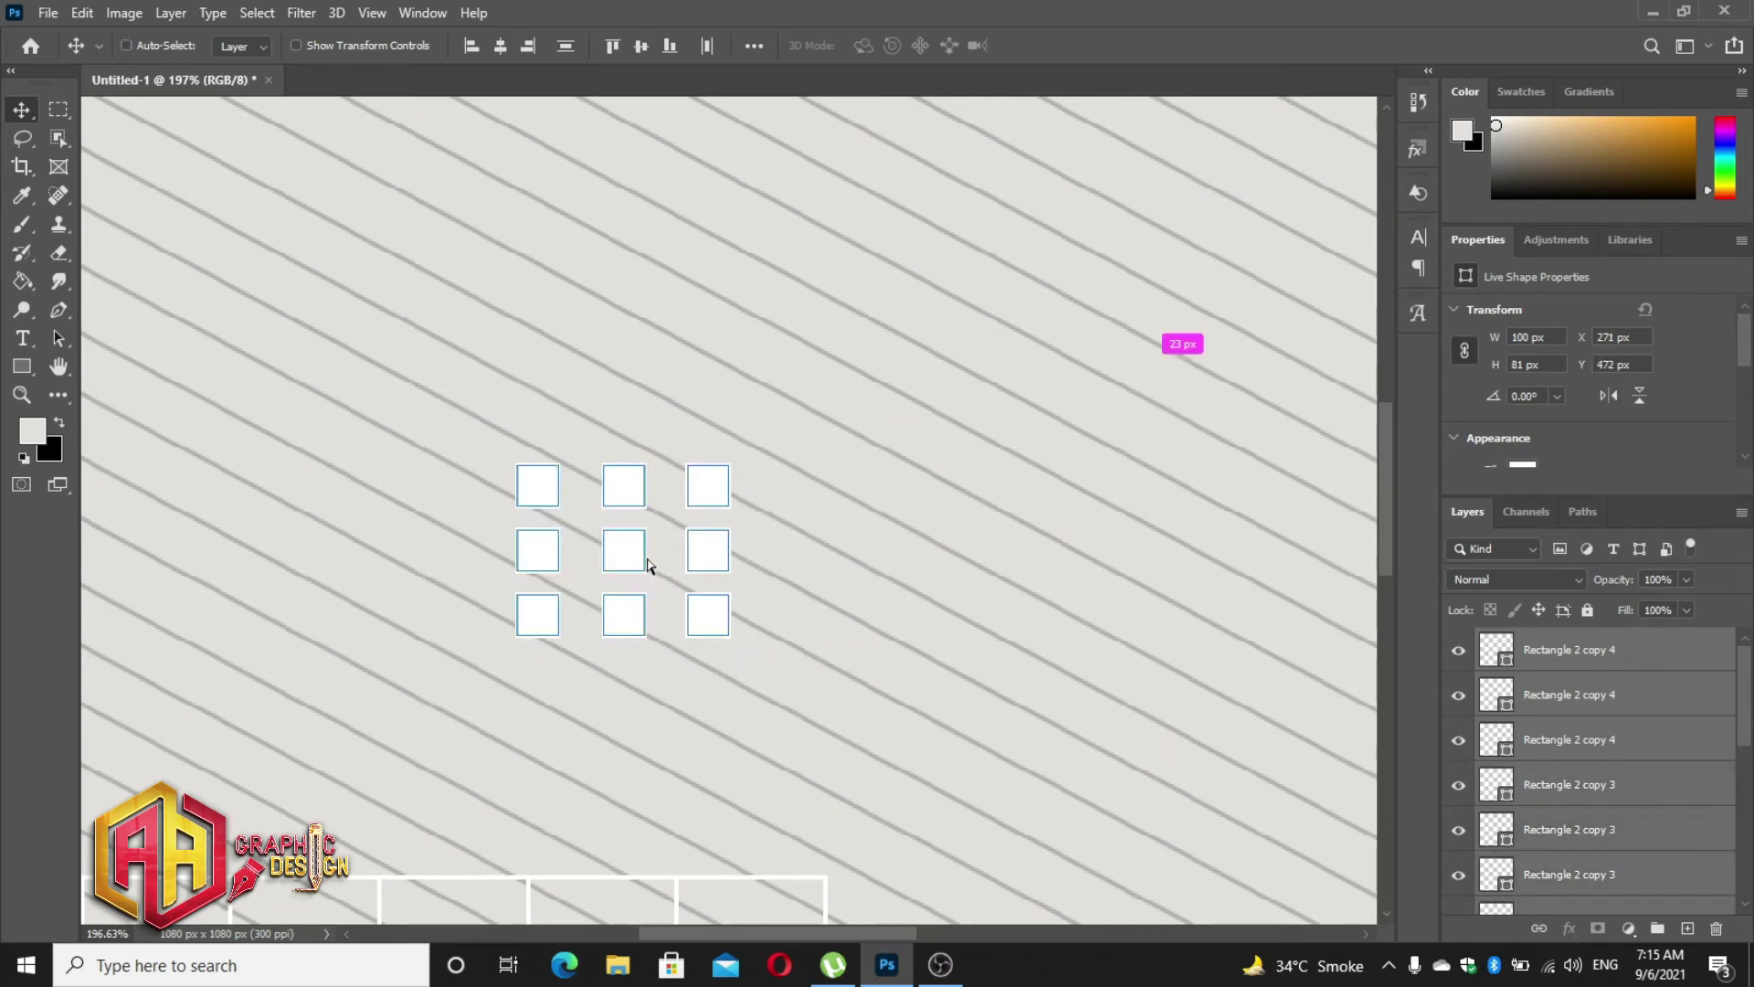
- Enlarge the nine-square cluster to about 139% and move it to the lower-right corner
key(ctrl+t)
scroll(645, 556, down, 2)
scroll(645, 556, down, 2)
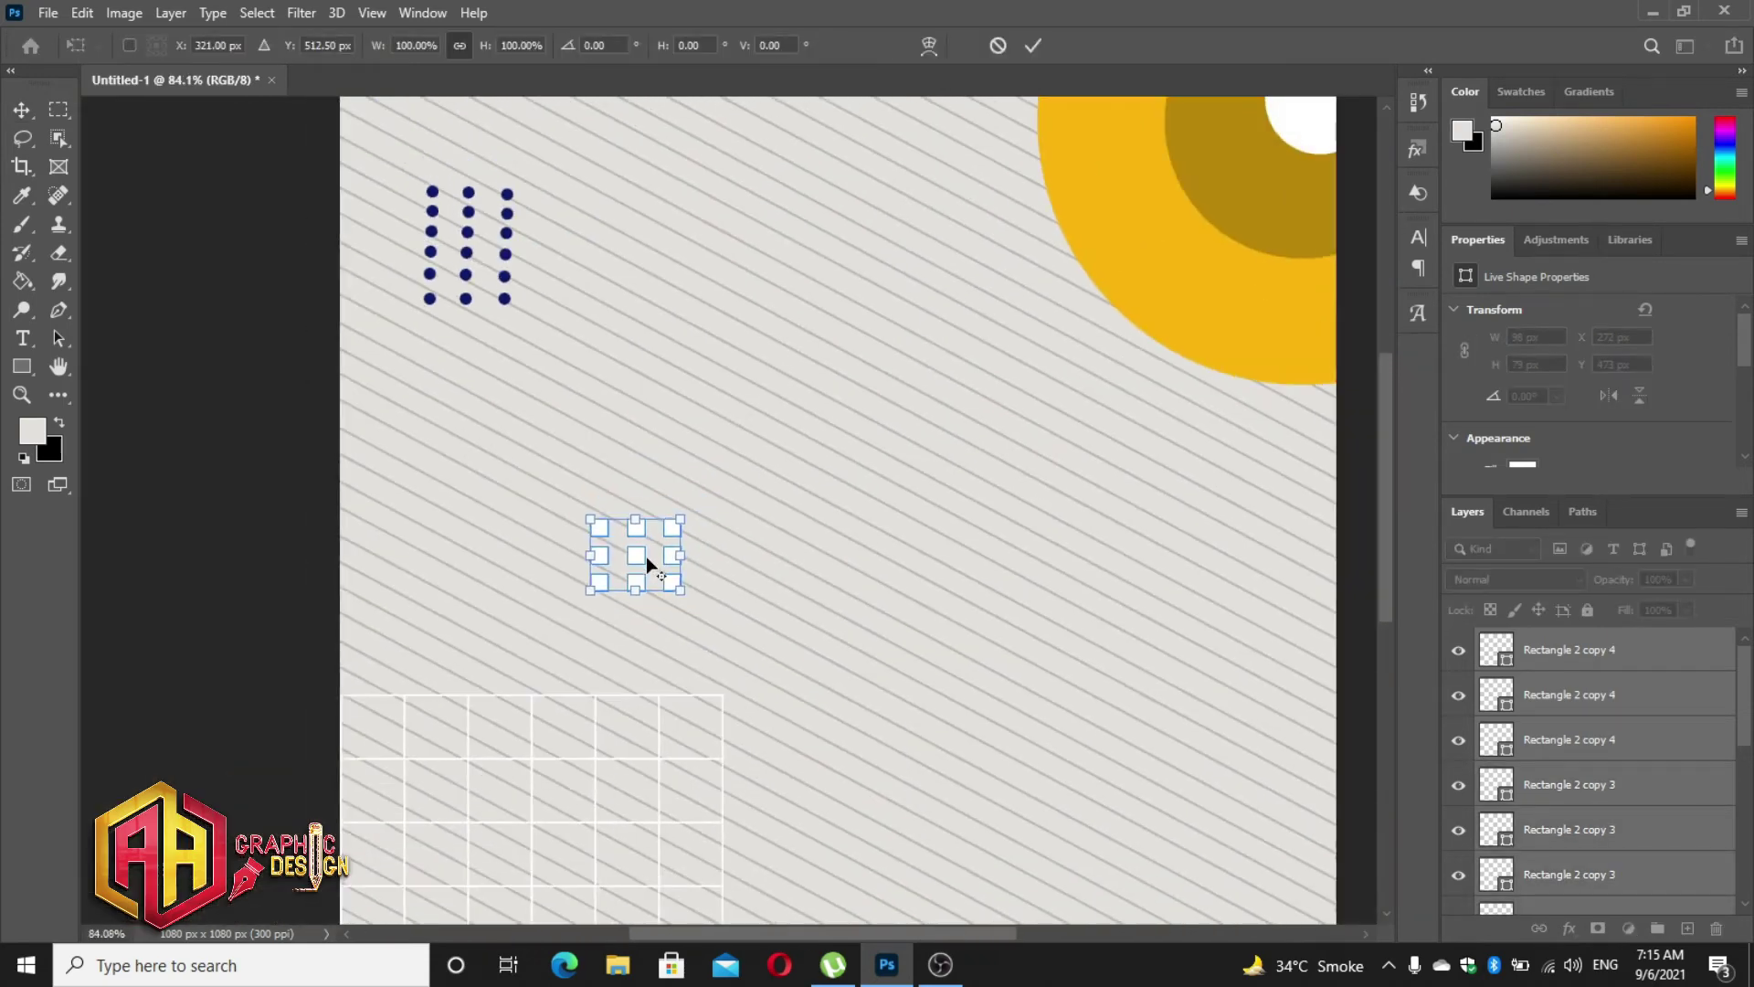
scroll(645, 557, down, 1)
mouse_move(640, 539)
mouse_down()
mouse_move(965, 739)
mouse_move(973, 773)
mouse_move(942, 737)
mouse_up()
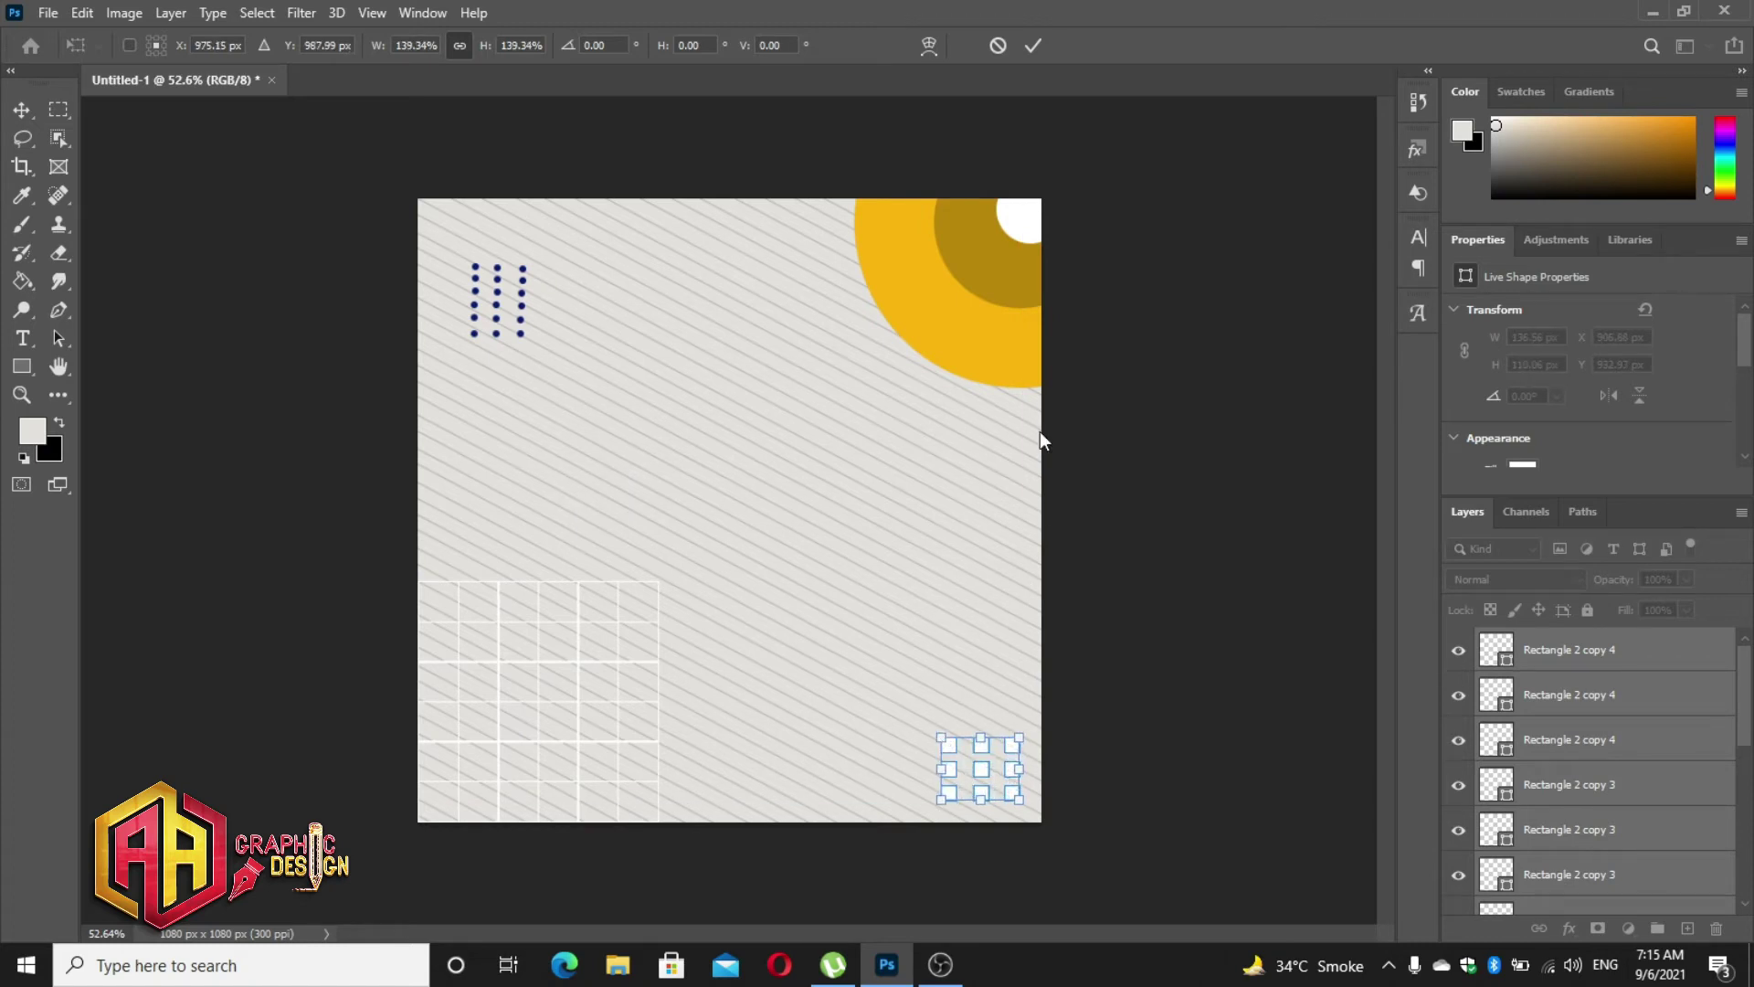
click(1034, 46)
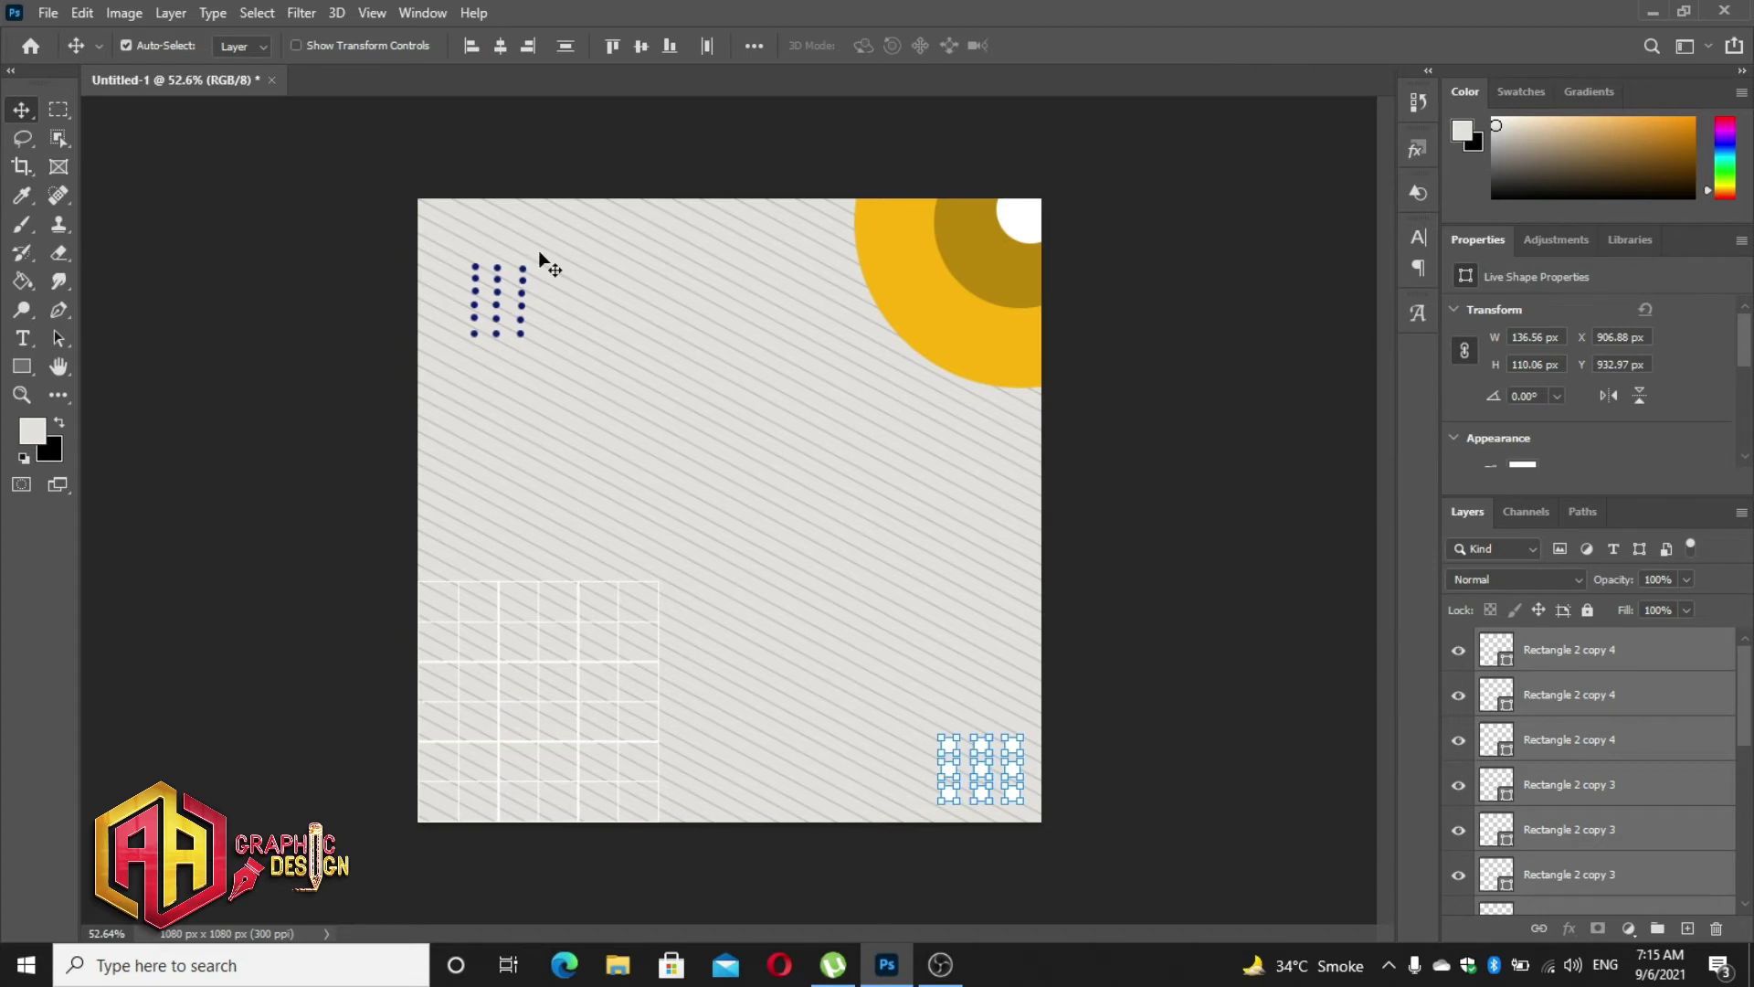
click(21, 366)
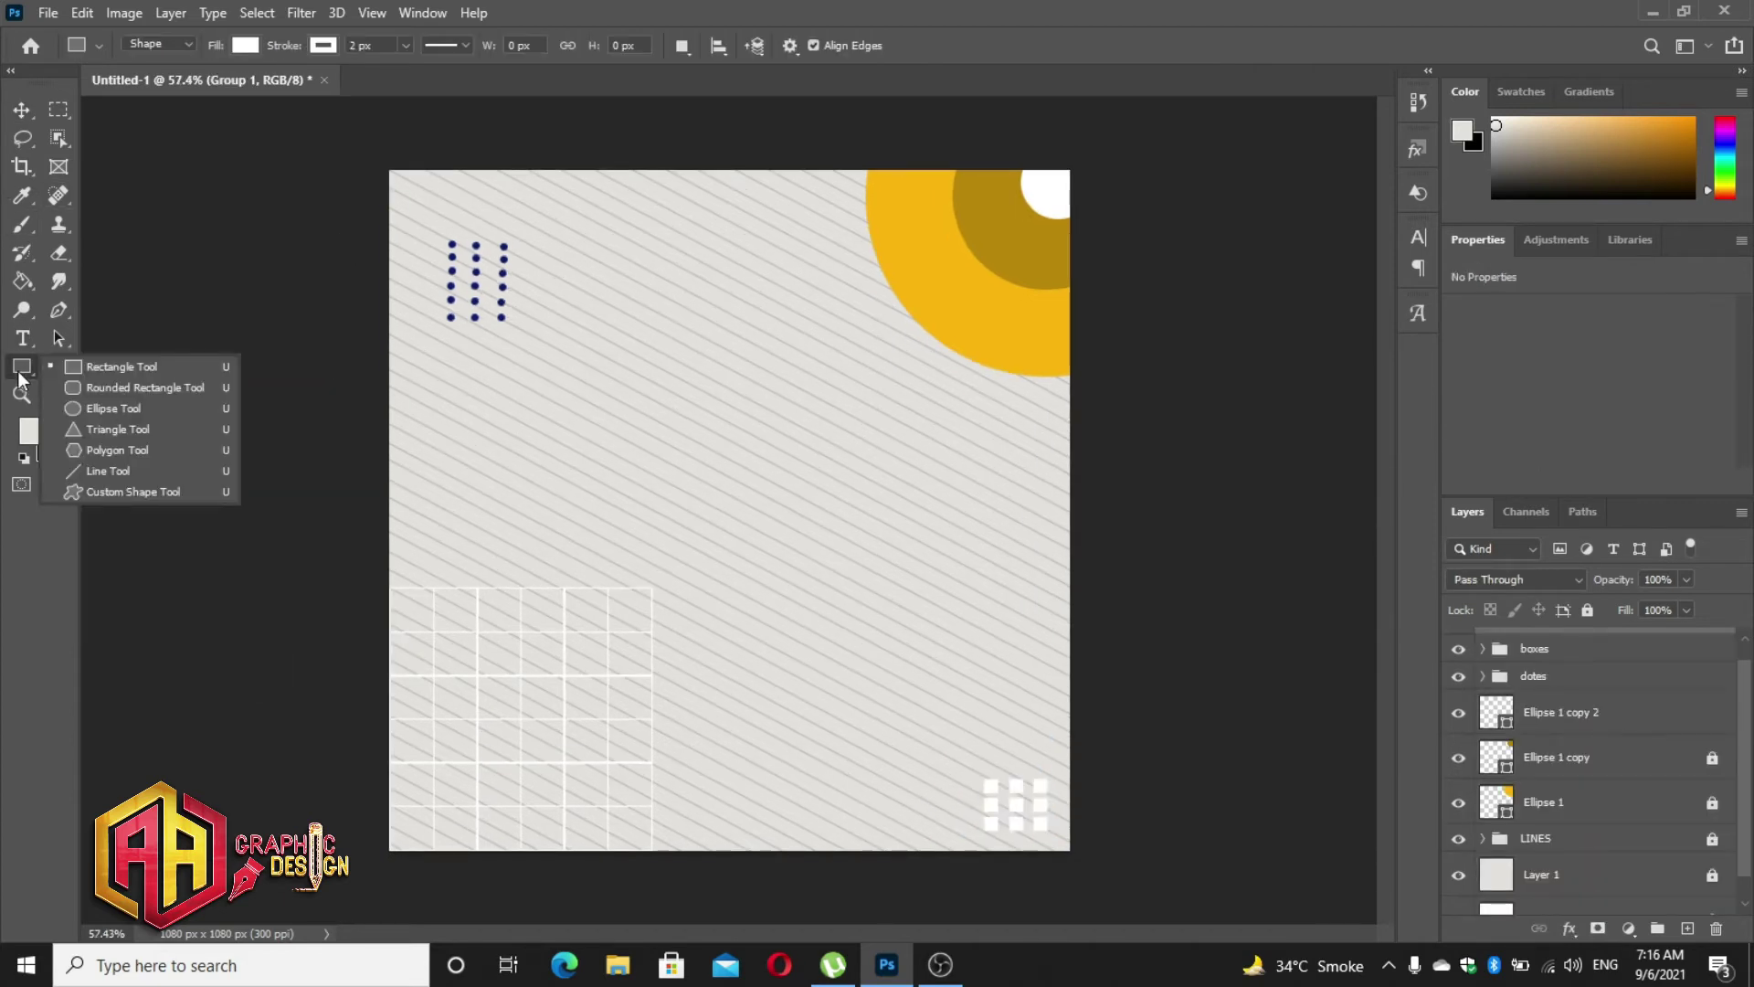
- Draw a small circle with no fill and a yellow outline on the lower-left grid
click(130, 410)
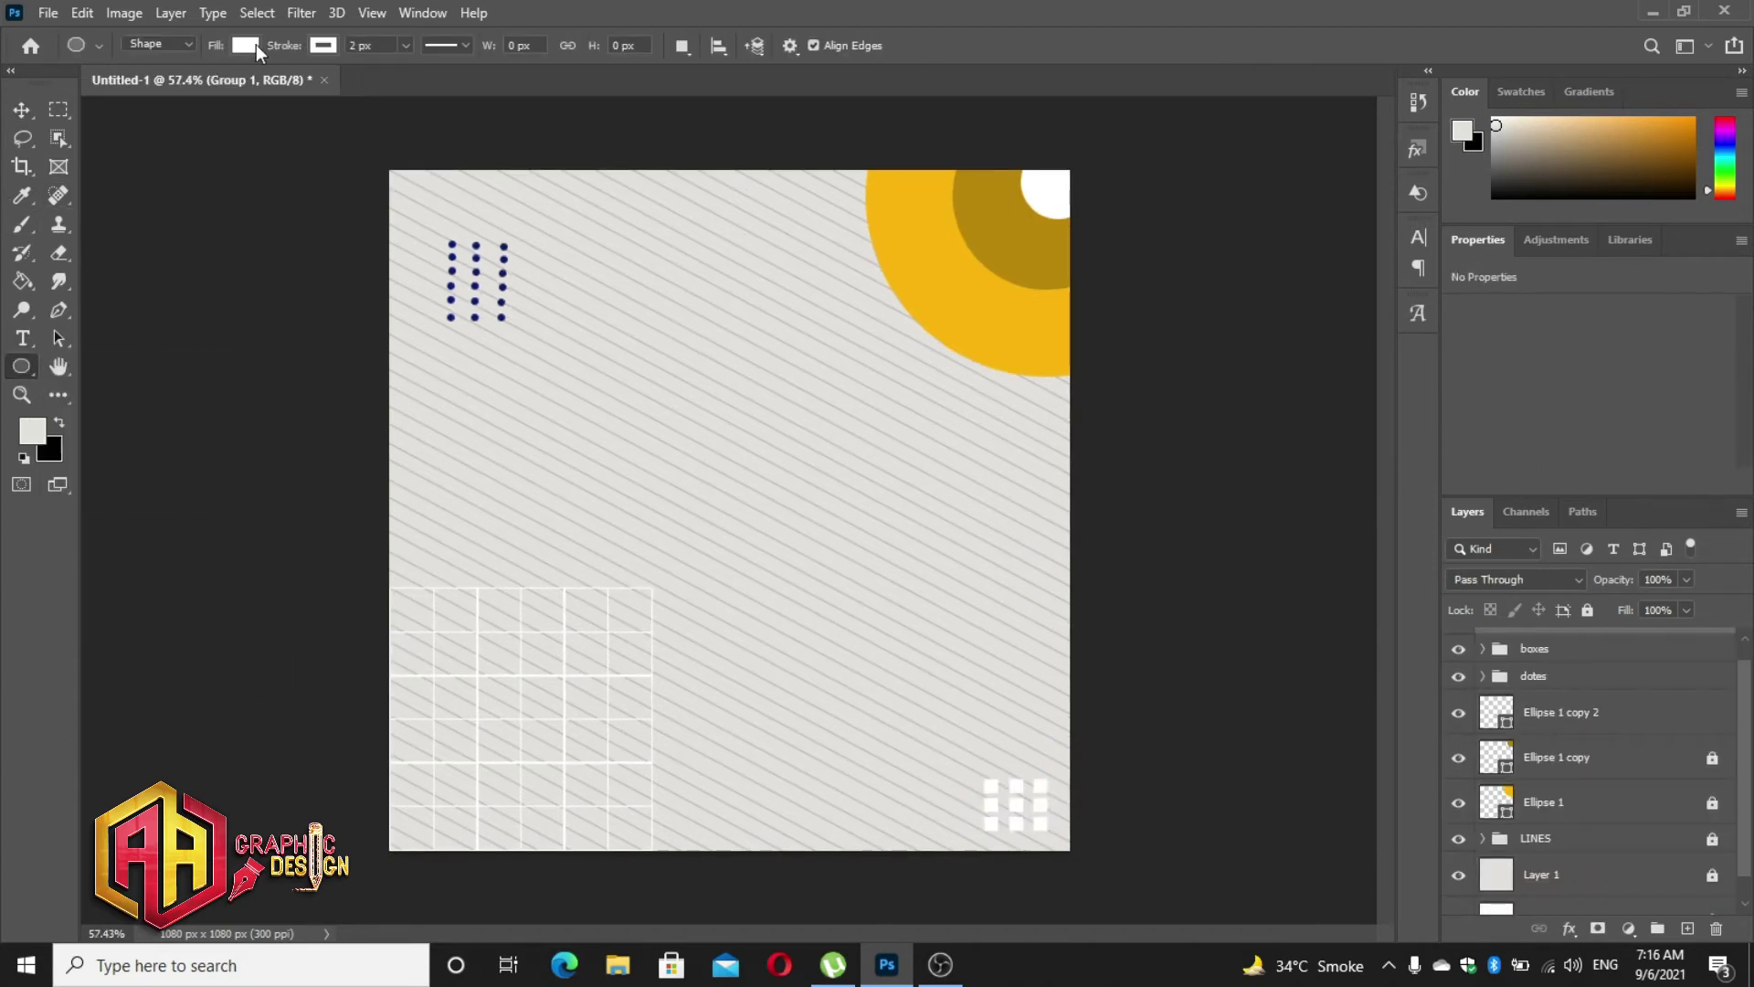
click(246, 46)
click(334, 48)
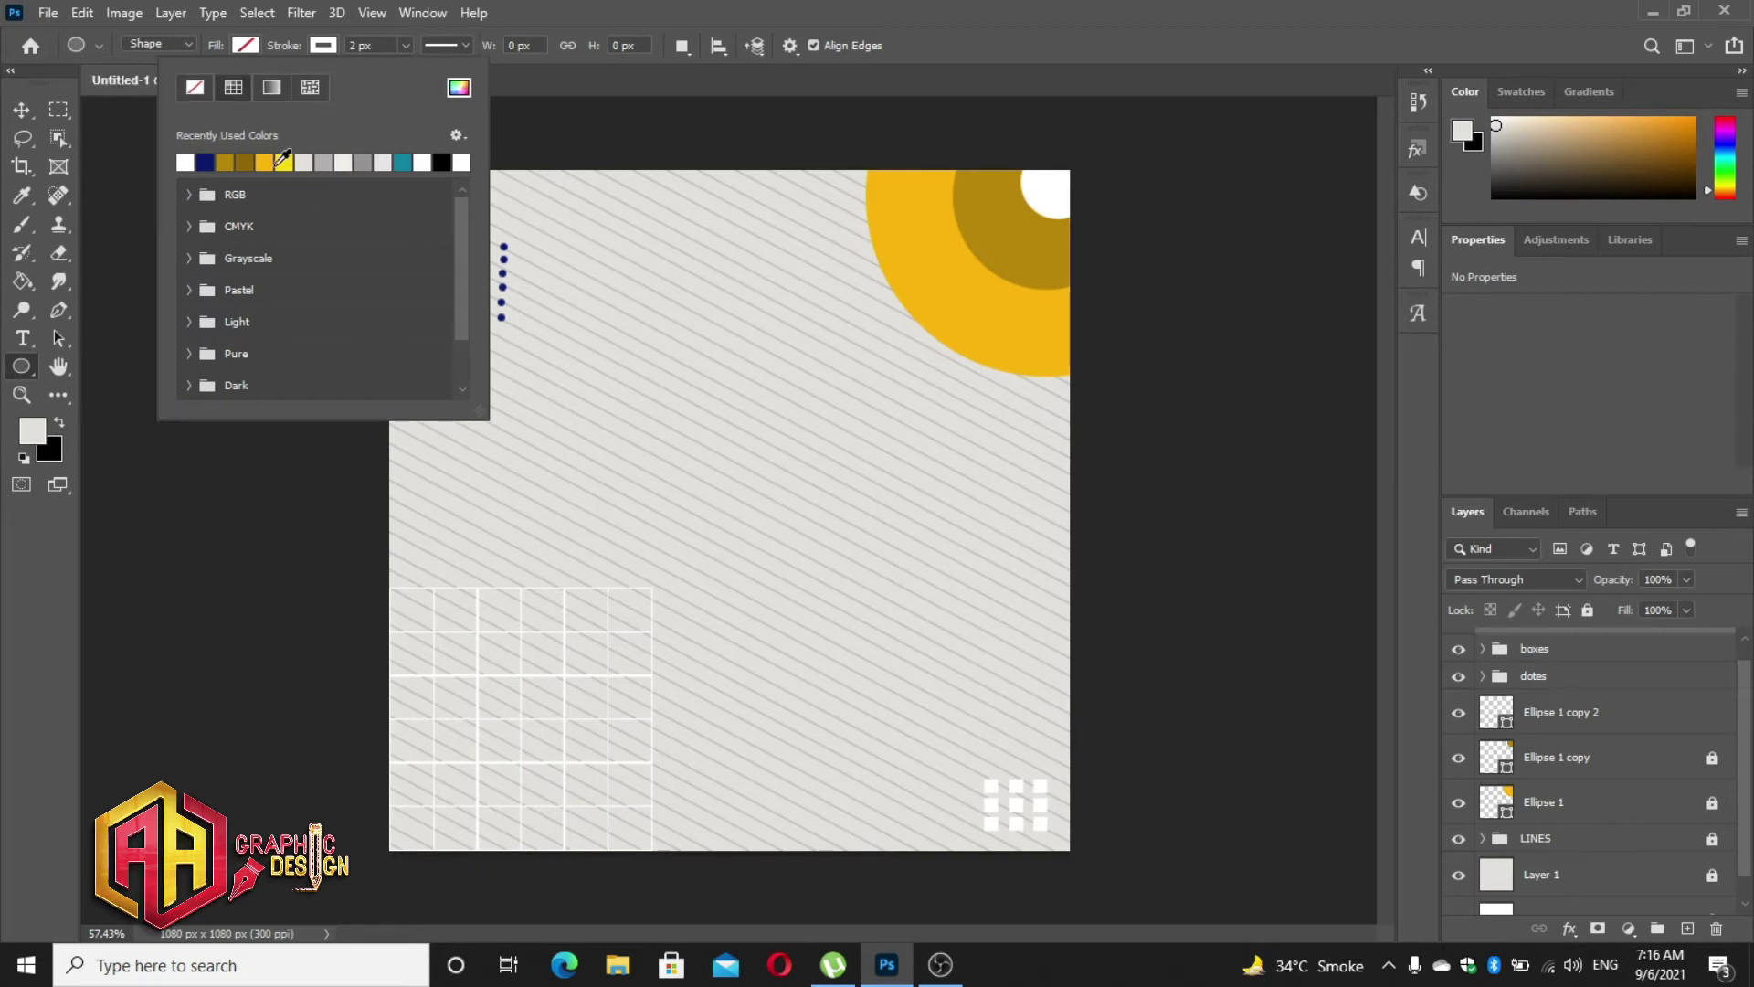
click(267, 163)
click(381, 372)
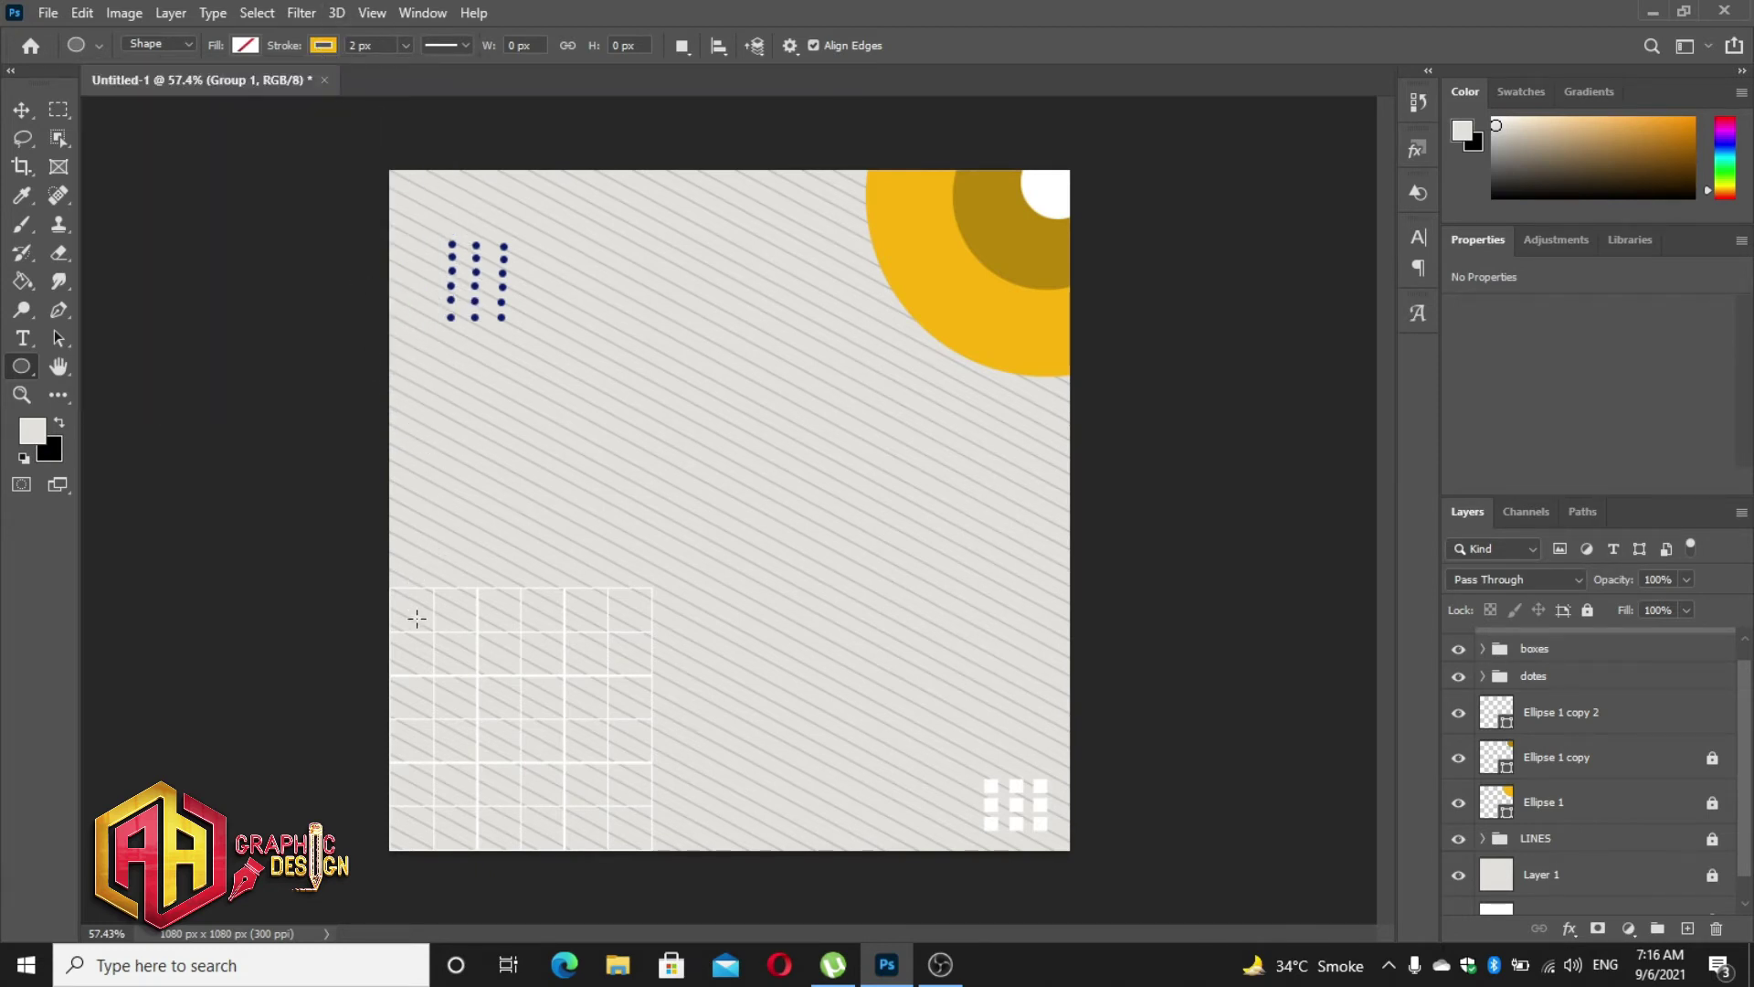
drag(417, 619, 473, 674)
- Select the new circle, Ellipse 3, to check its 6 px golden outline
key(v)
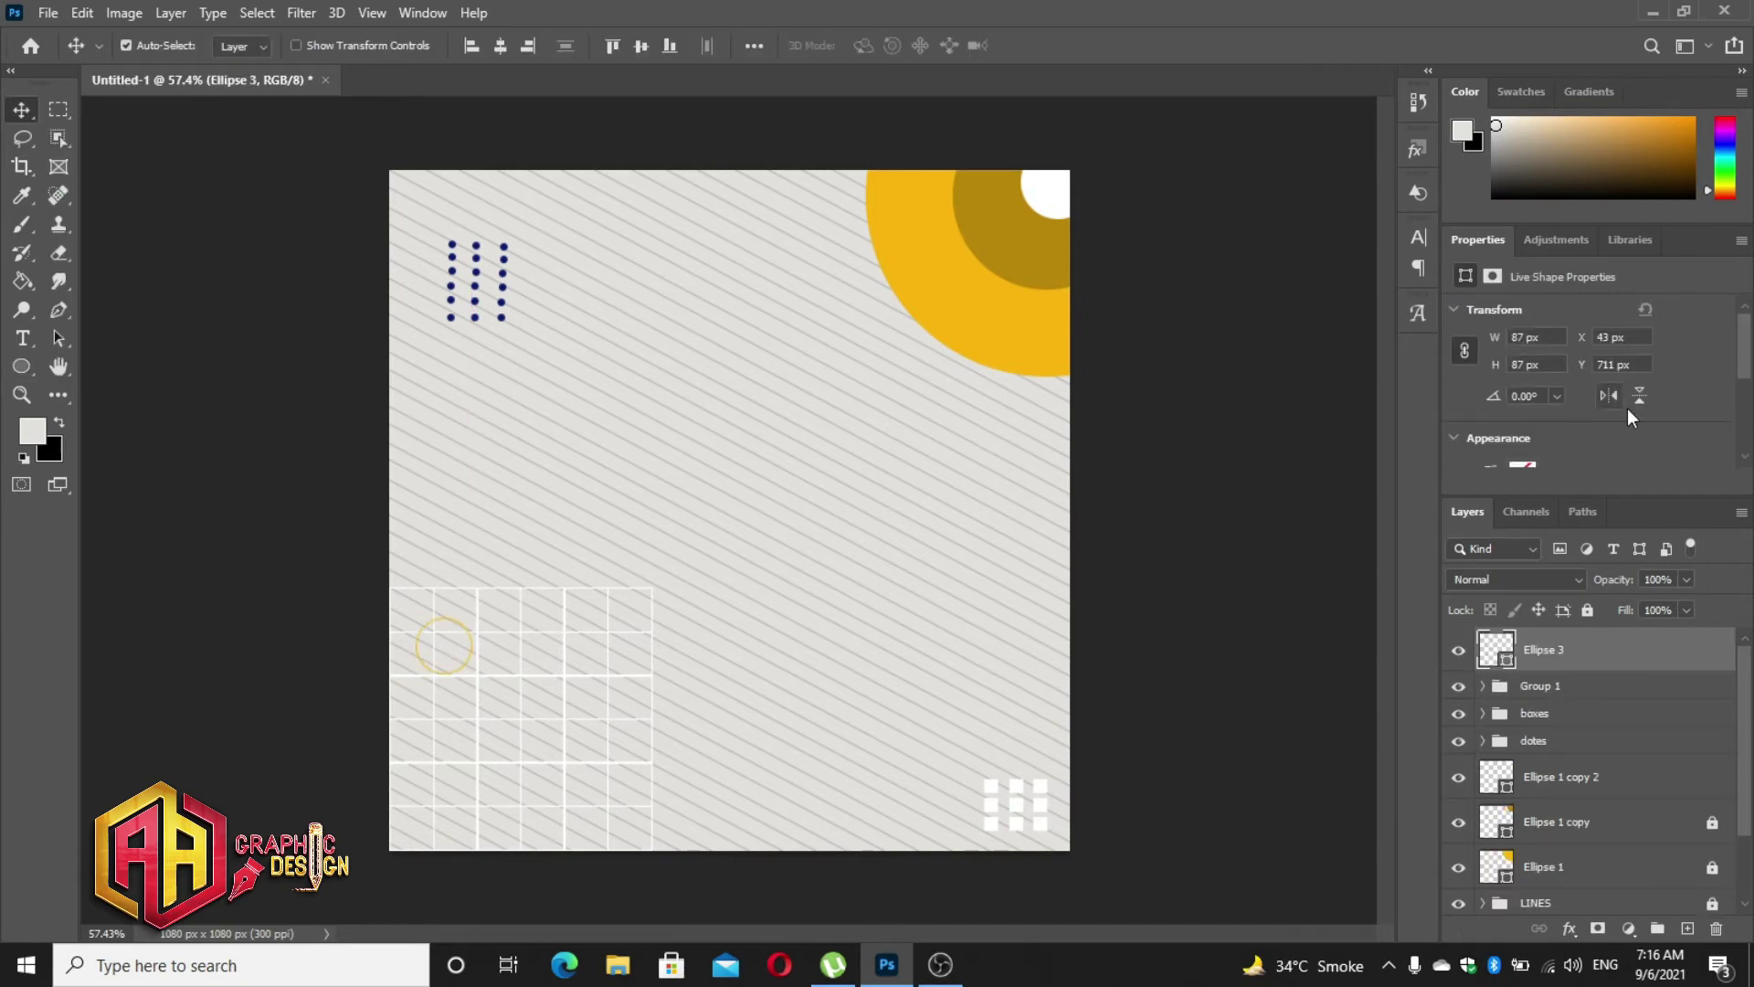
scroll(1632, 418, down, 2)
click(744, 364)
scroll(666, 274, down, 3)
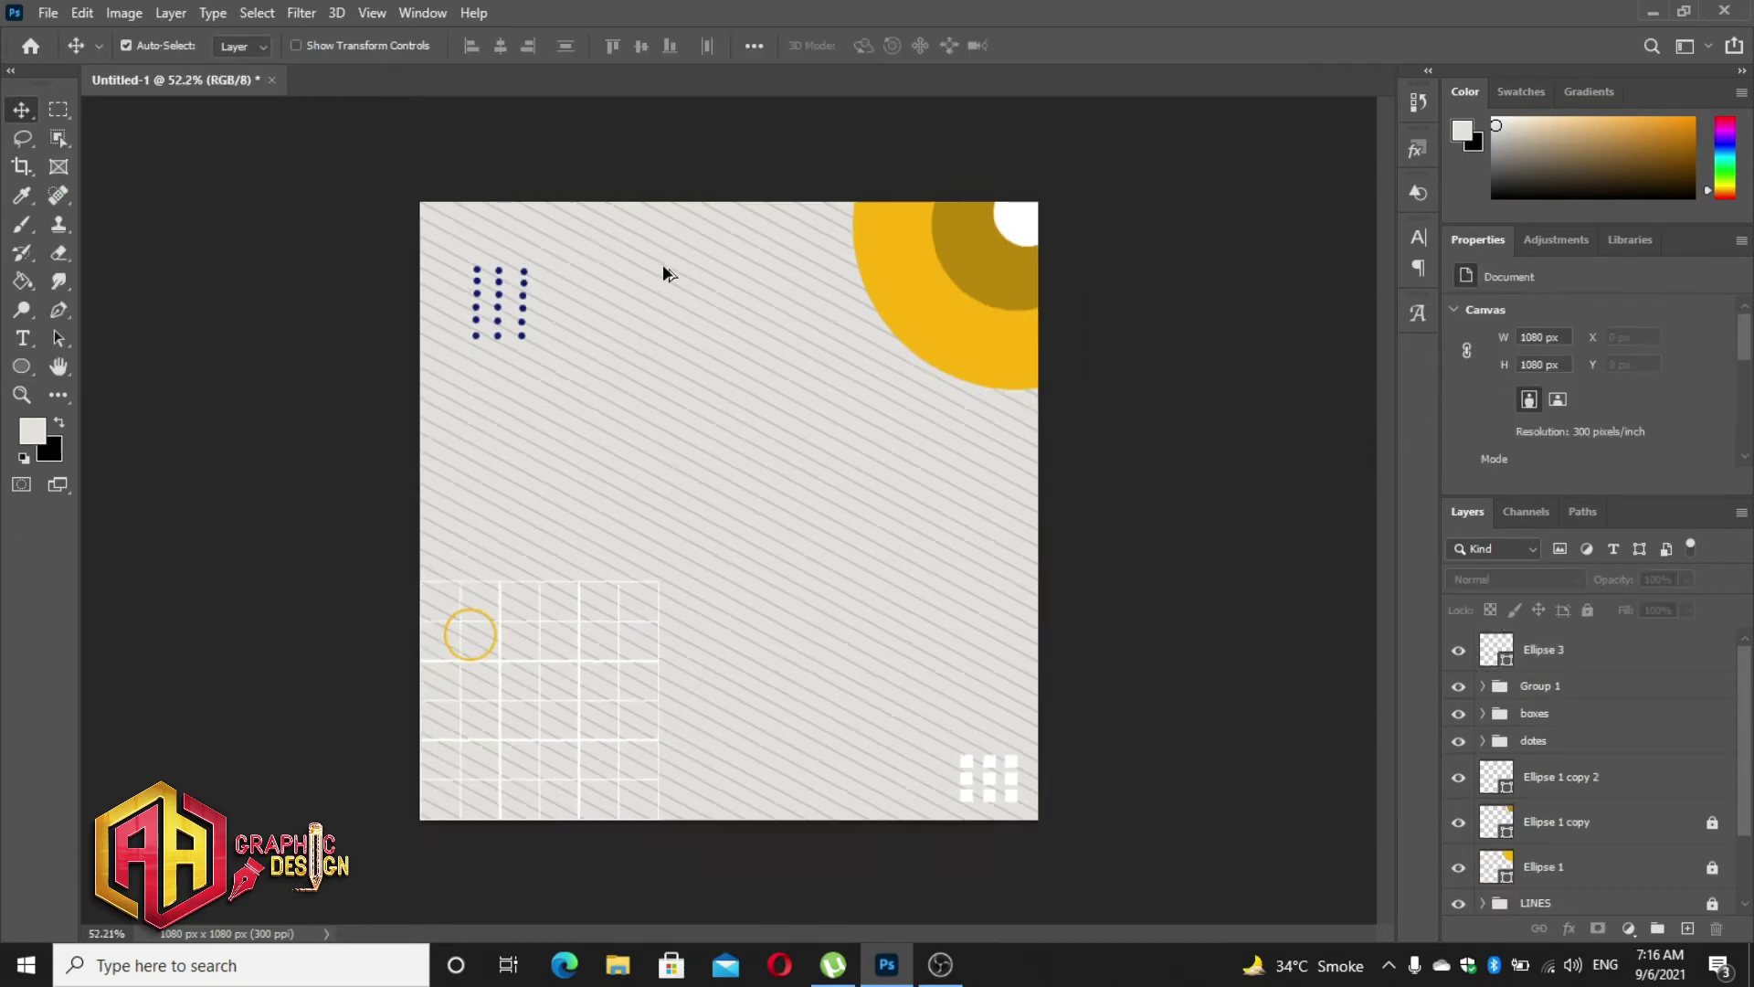
click(1608, 650)
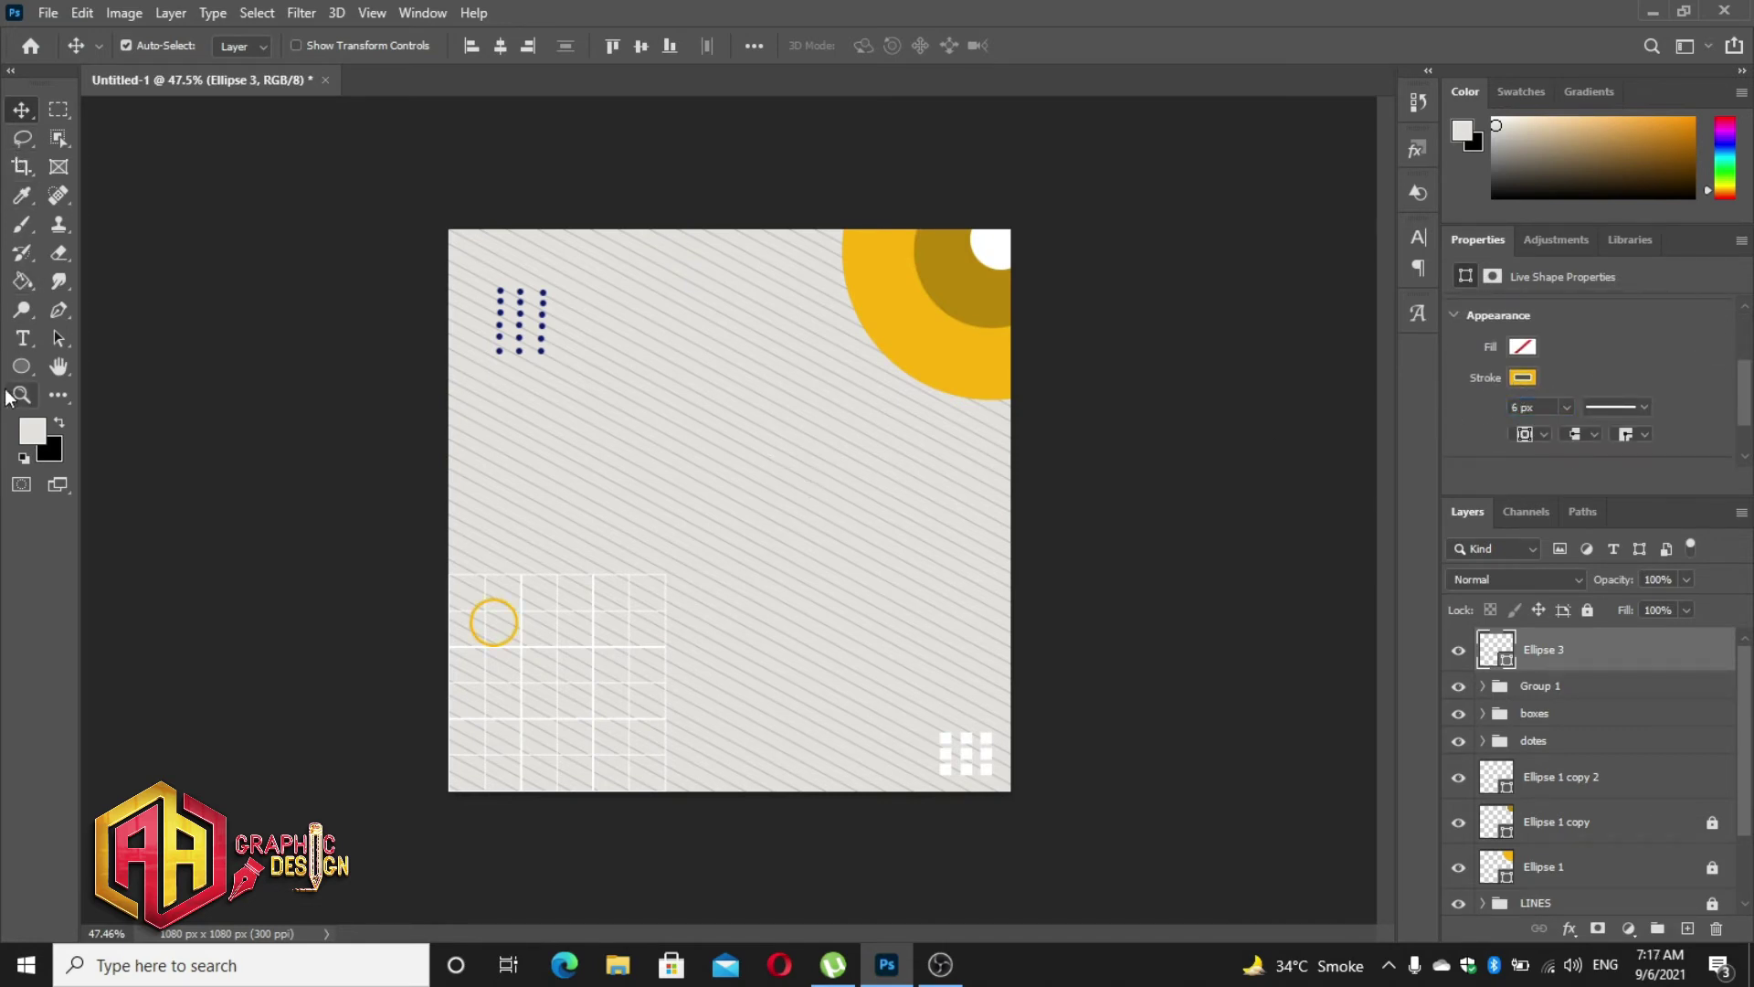
click(23, 338)
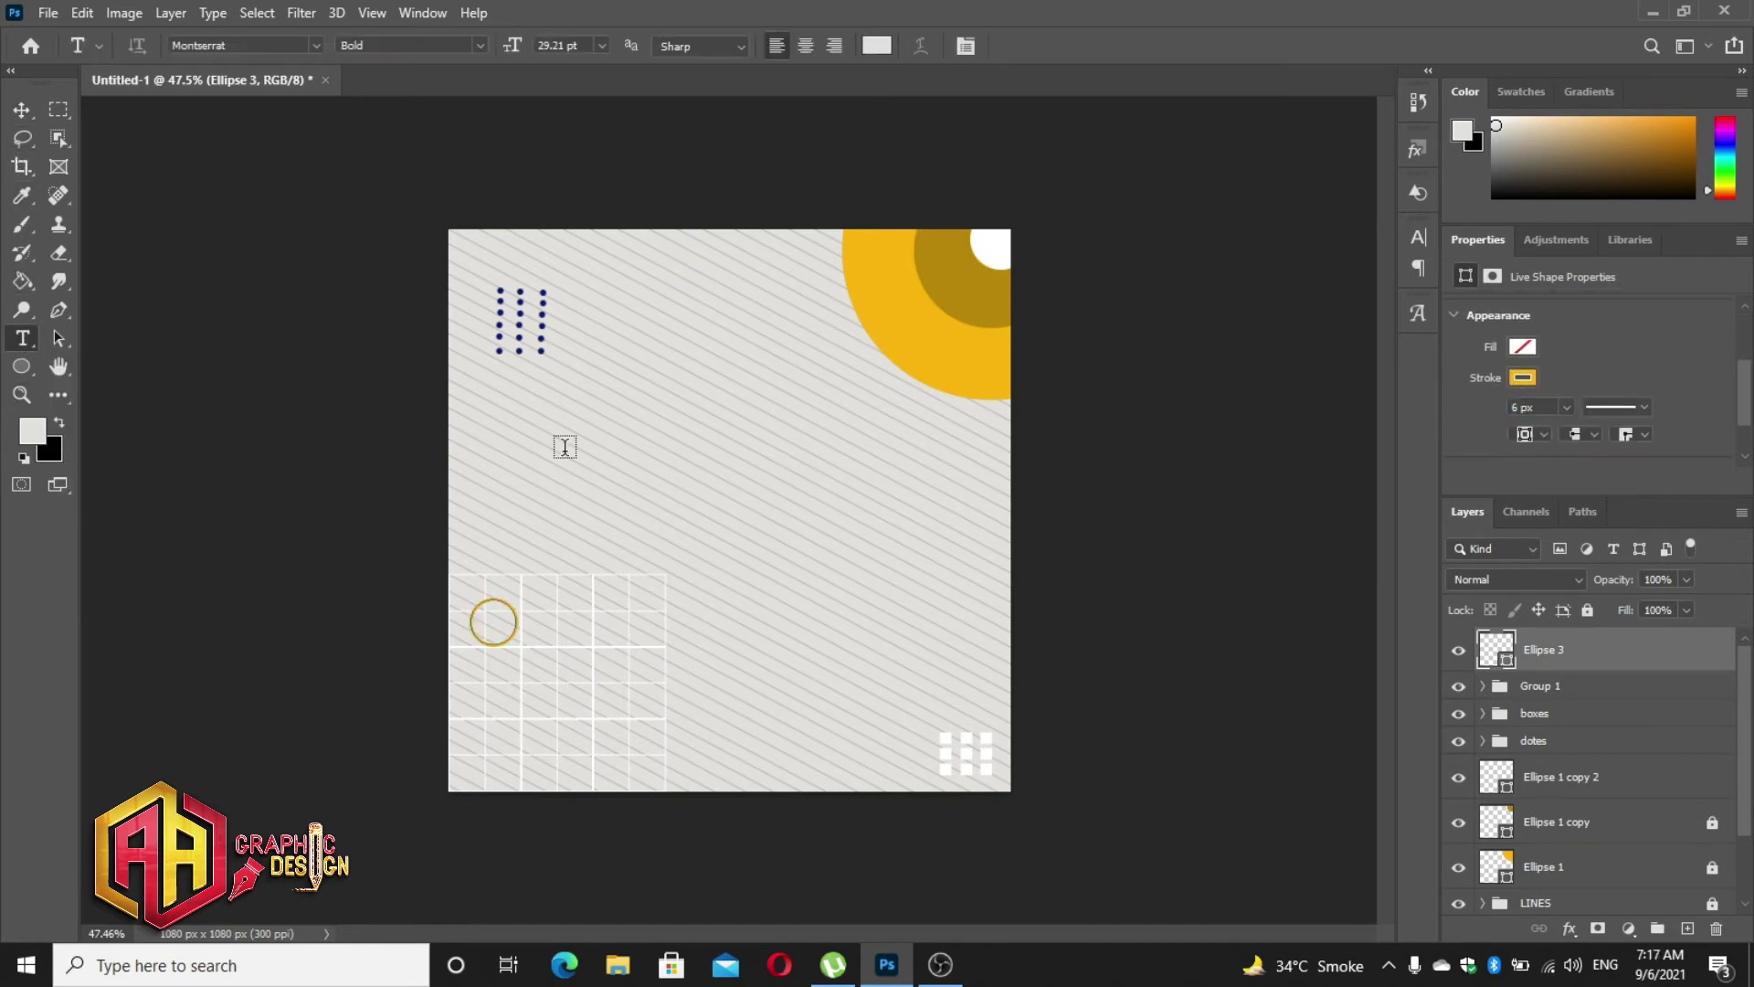
- Add a headline text line left of the poster's centre
click(561, 447)
text(L)
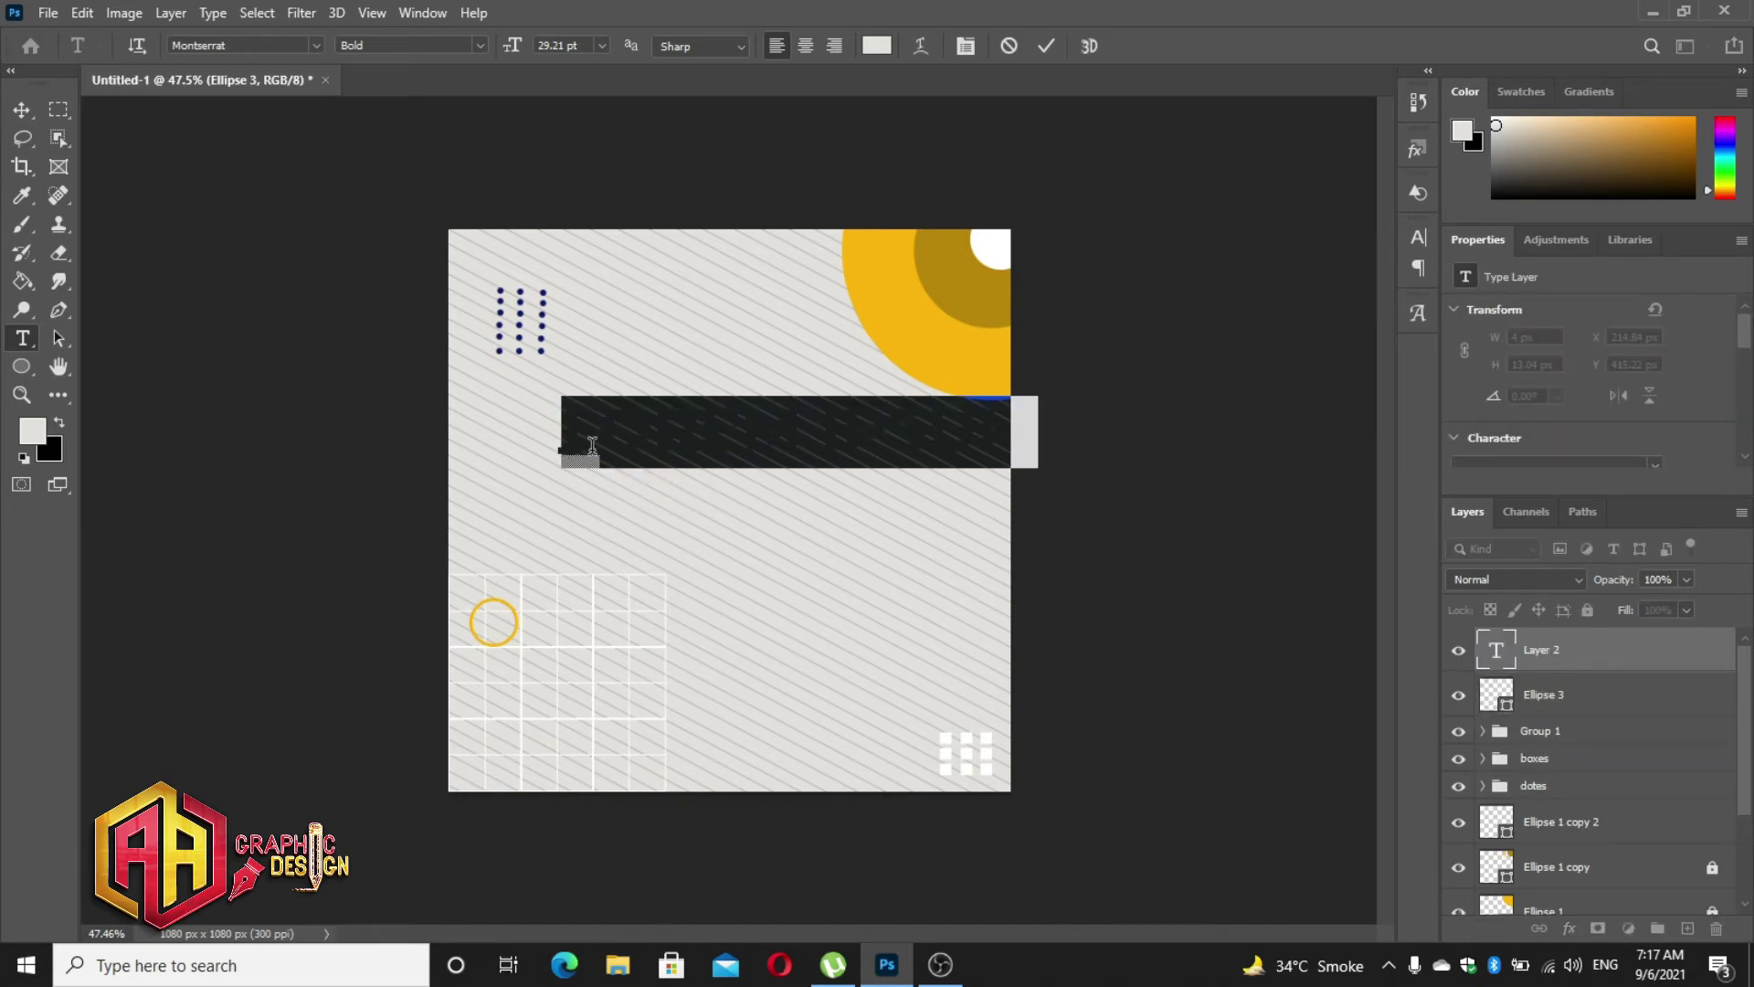
text(orem ipsum)
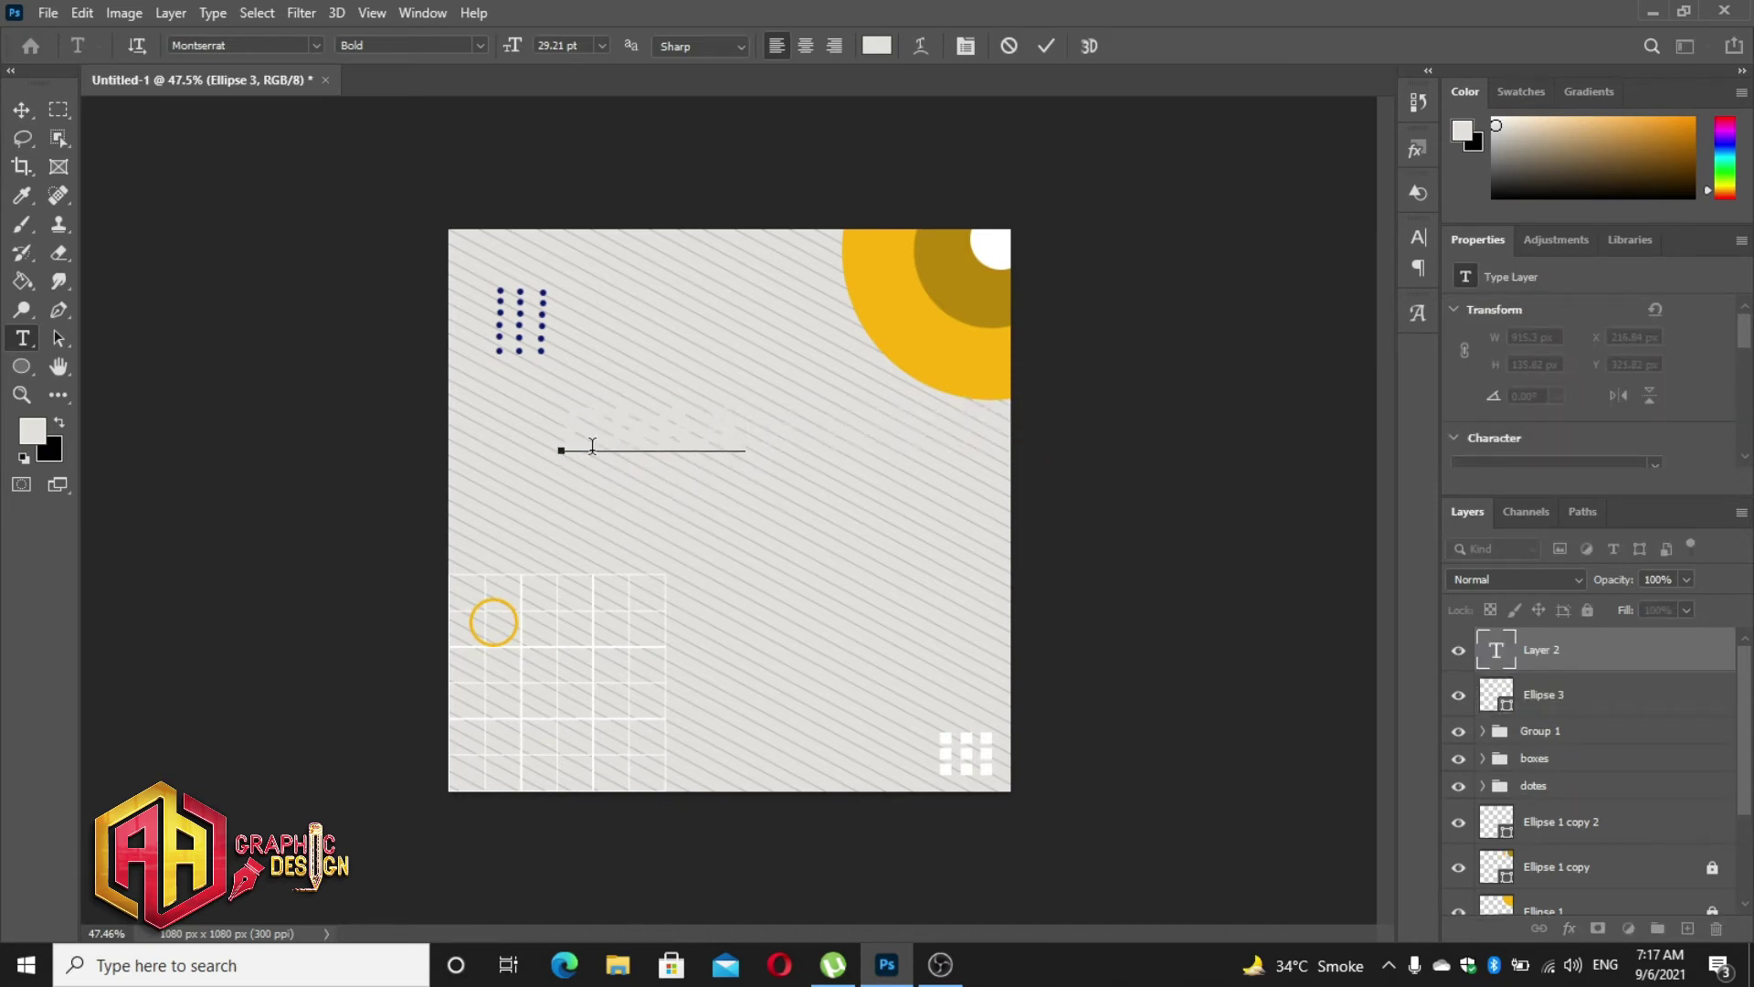
text( sit amet)
click(1042, 47)
scroll(1623, 365, down, 2)
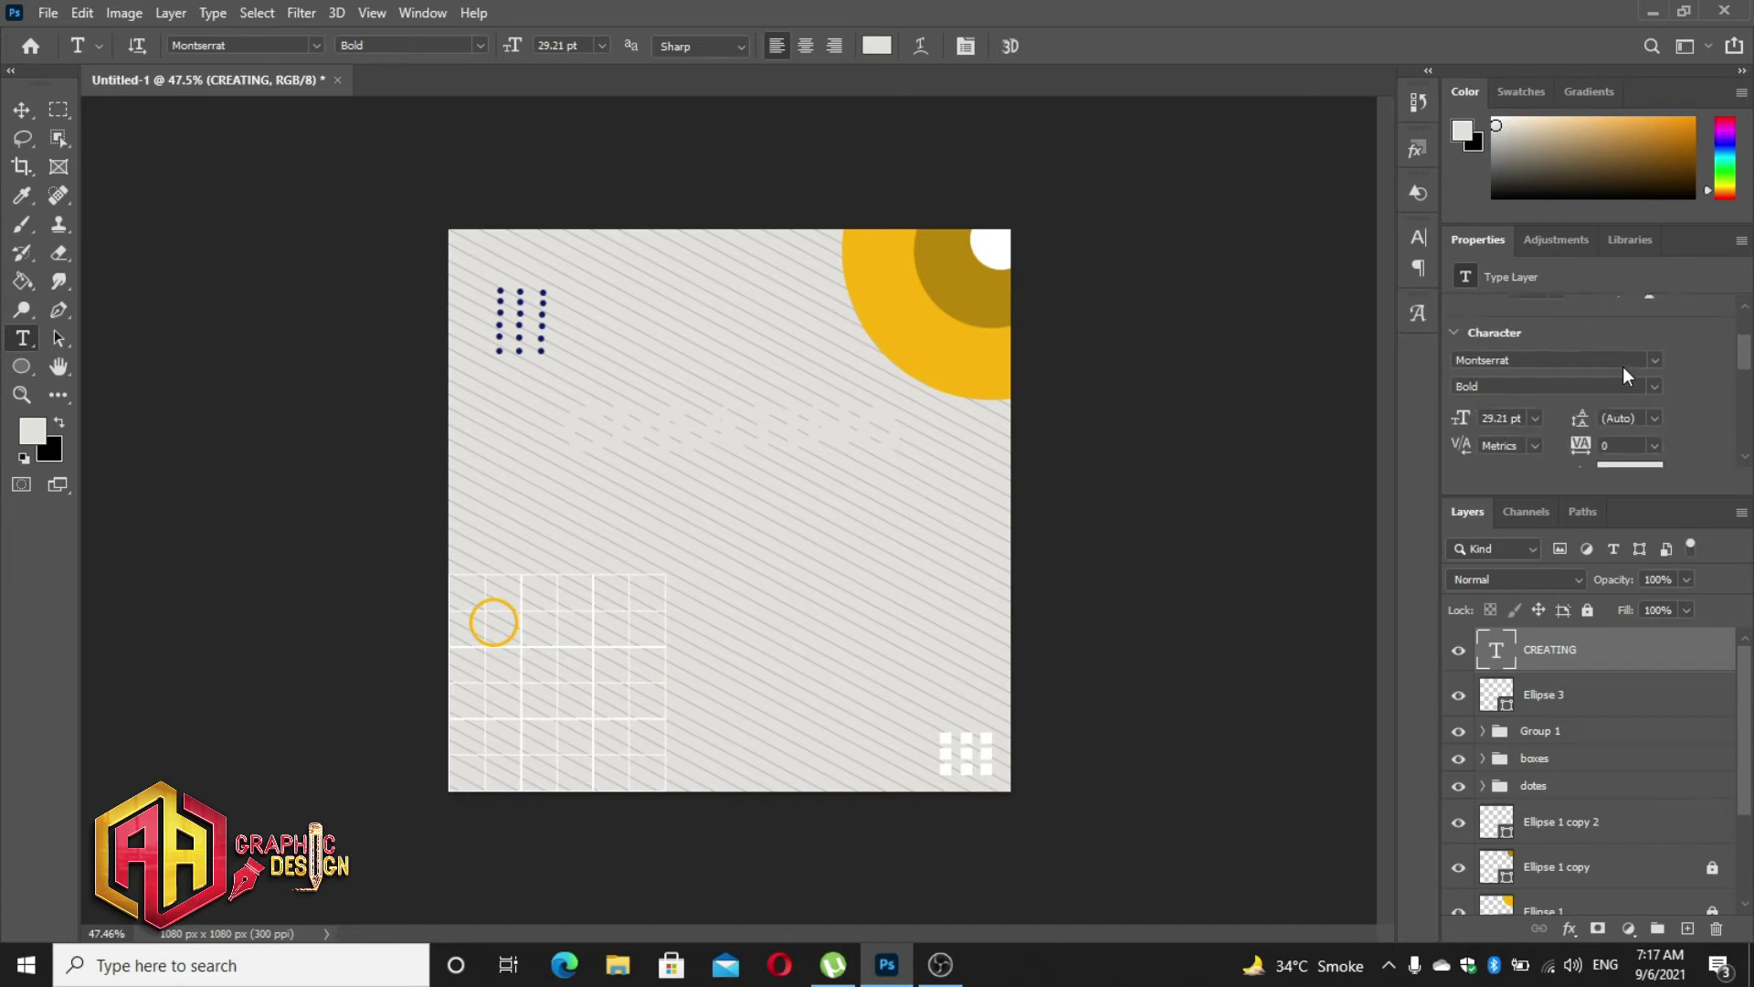
scroll(1623, 366, down, 1)
- Colour the headline navy #0a0a46 and make it read 'CREATING A'
click(1642, 407)
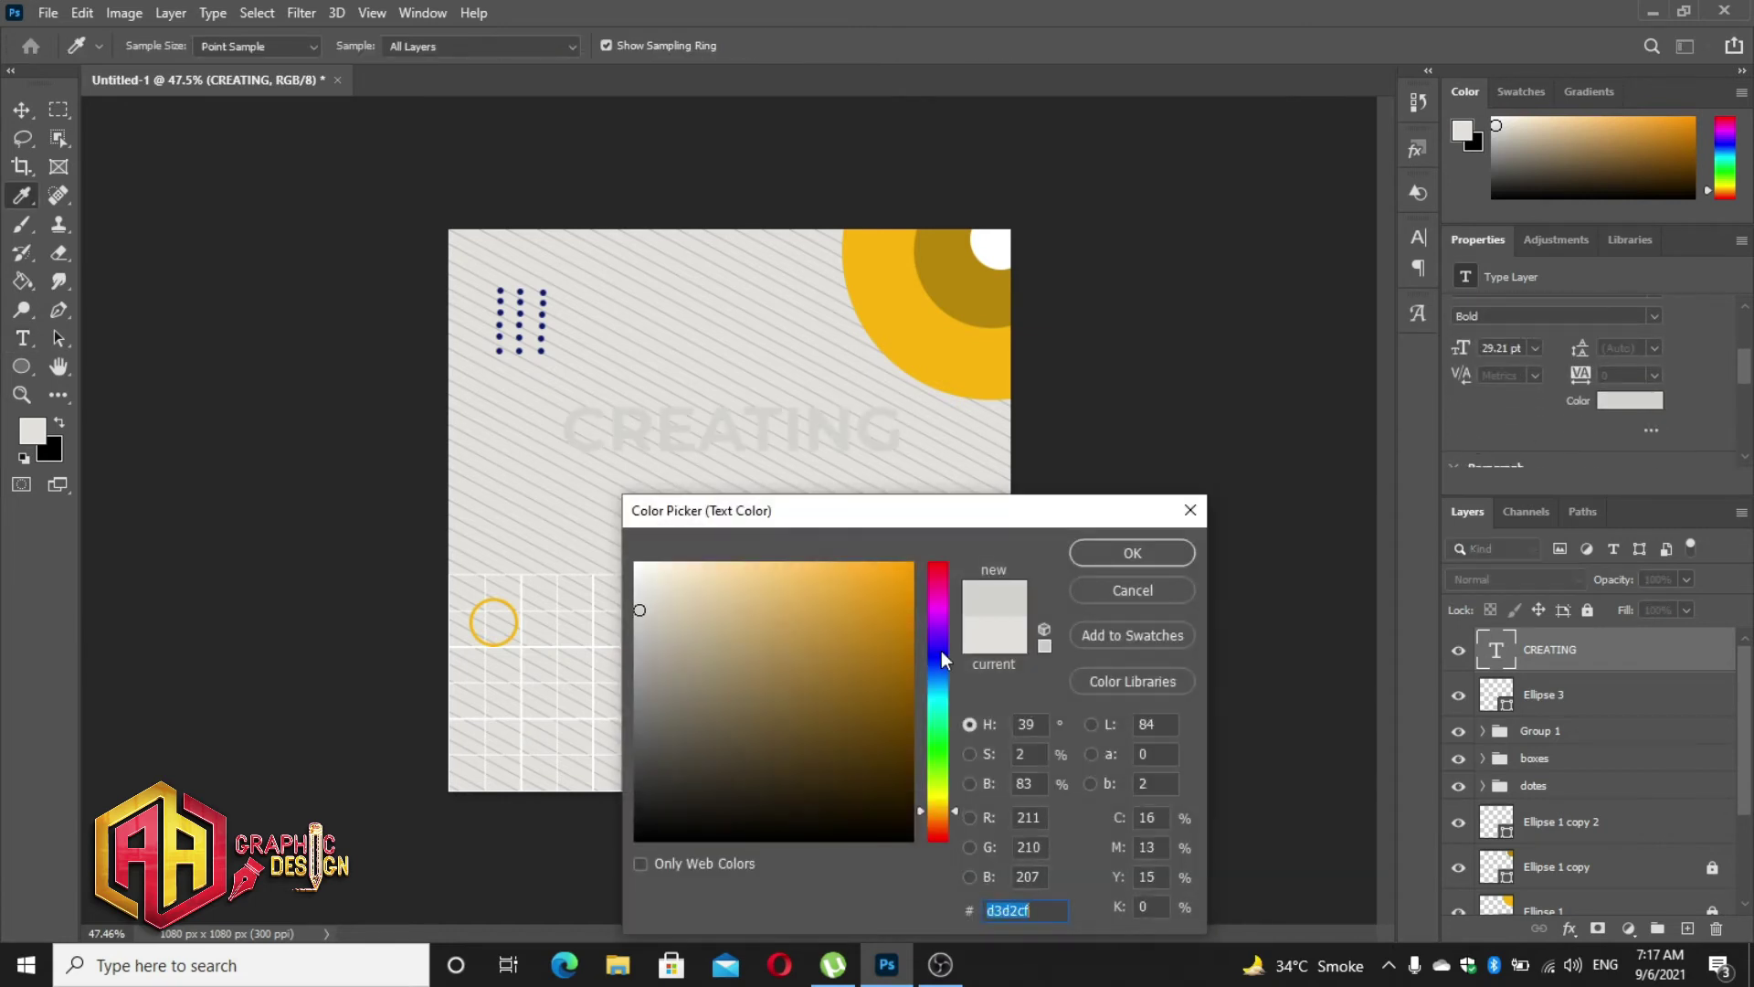
drag(941, 650, 872, 765)
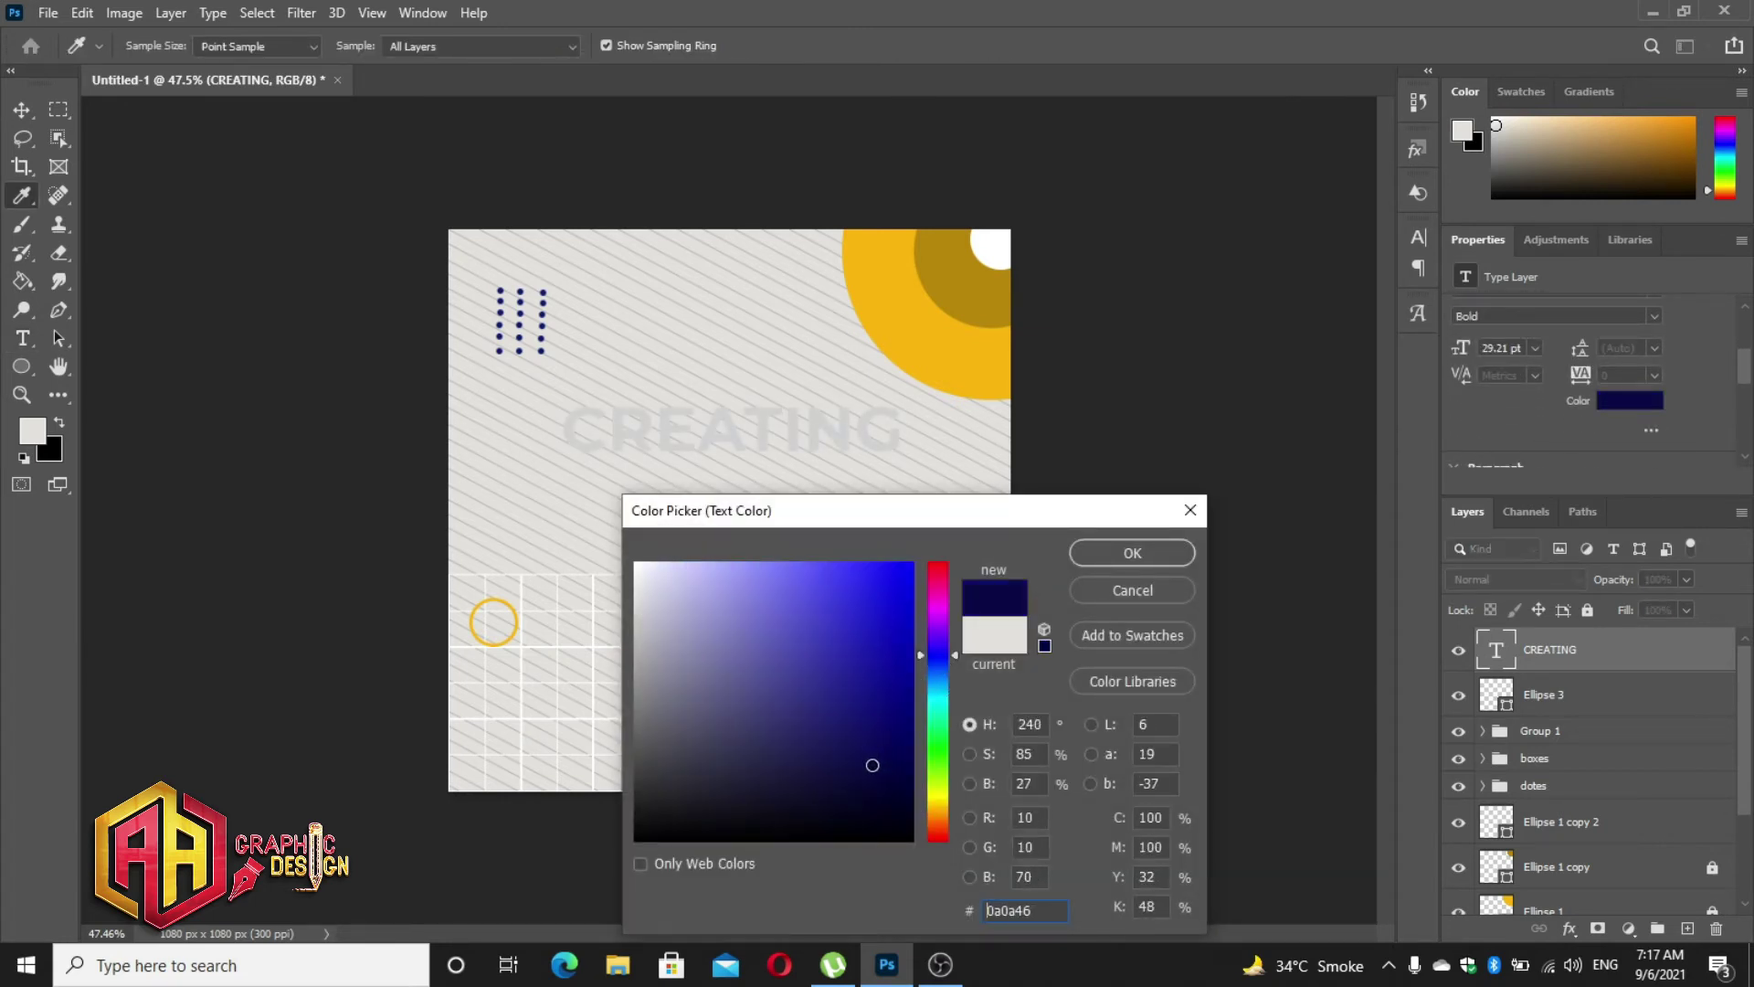
click(1133, 552)
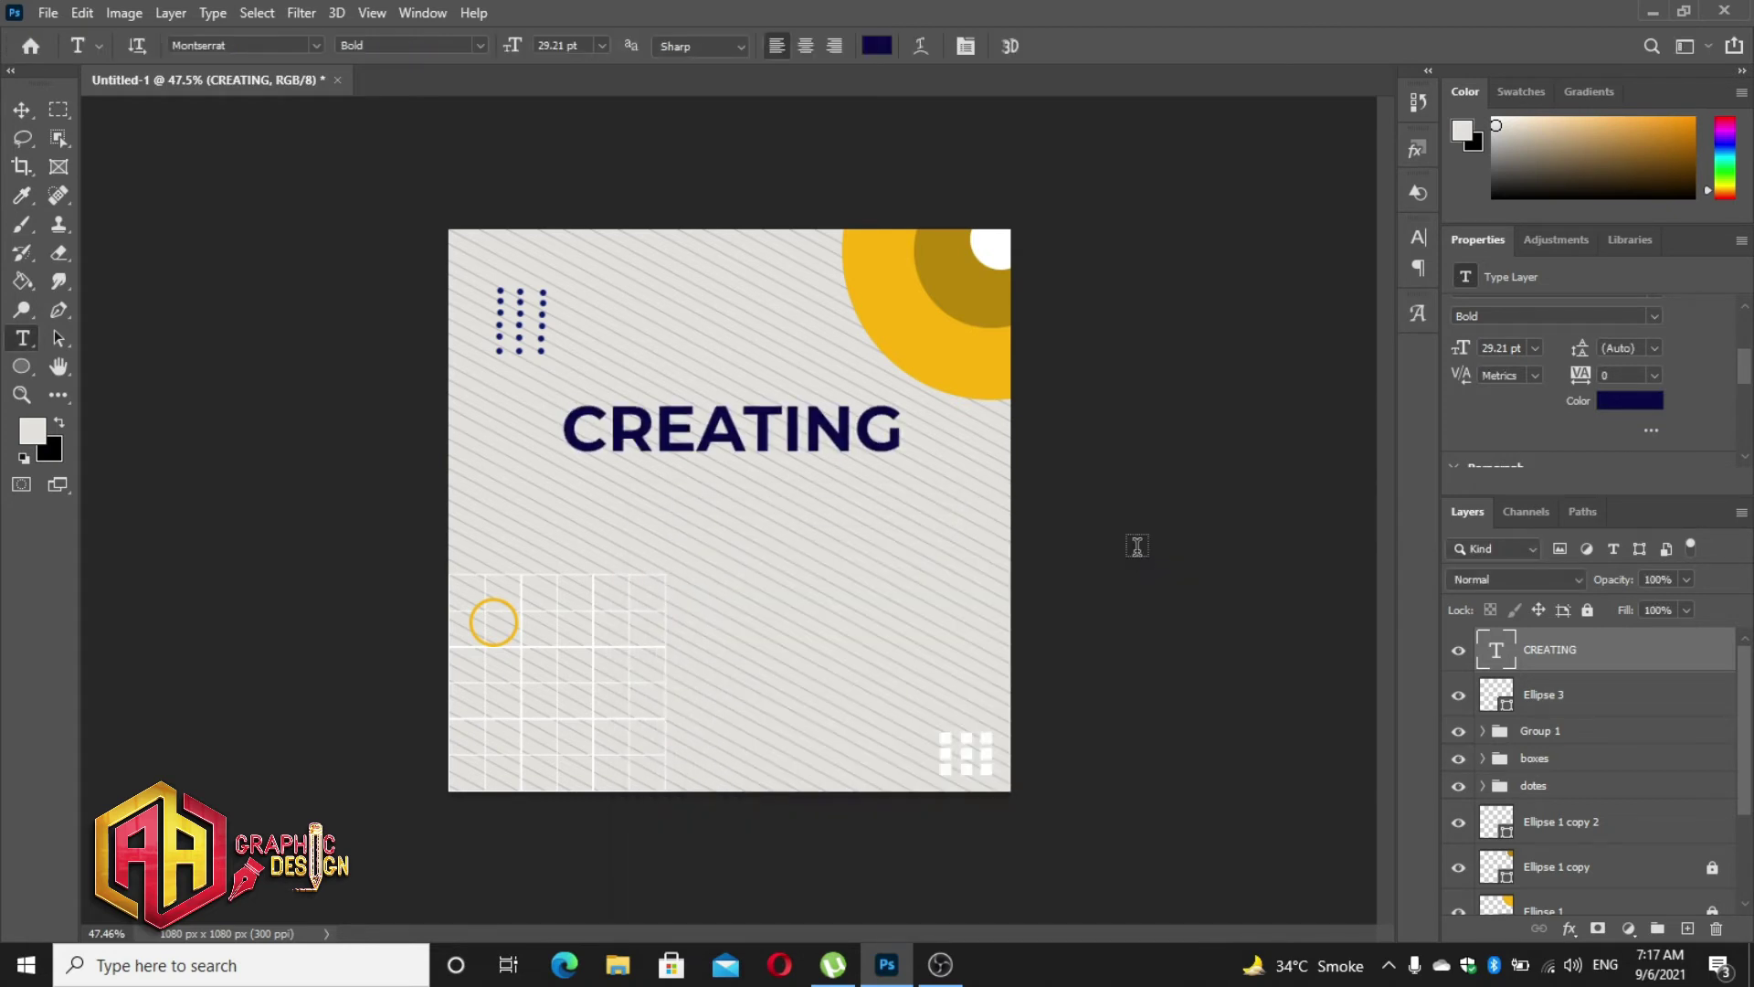
text( A)
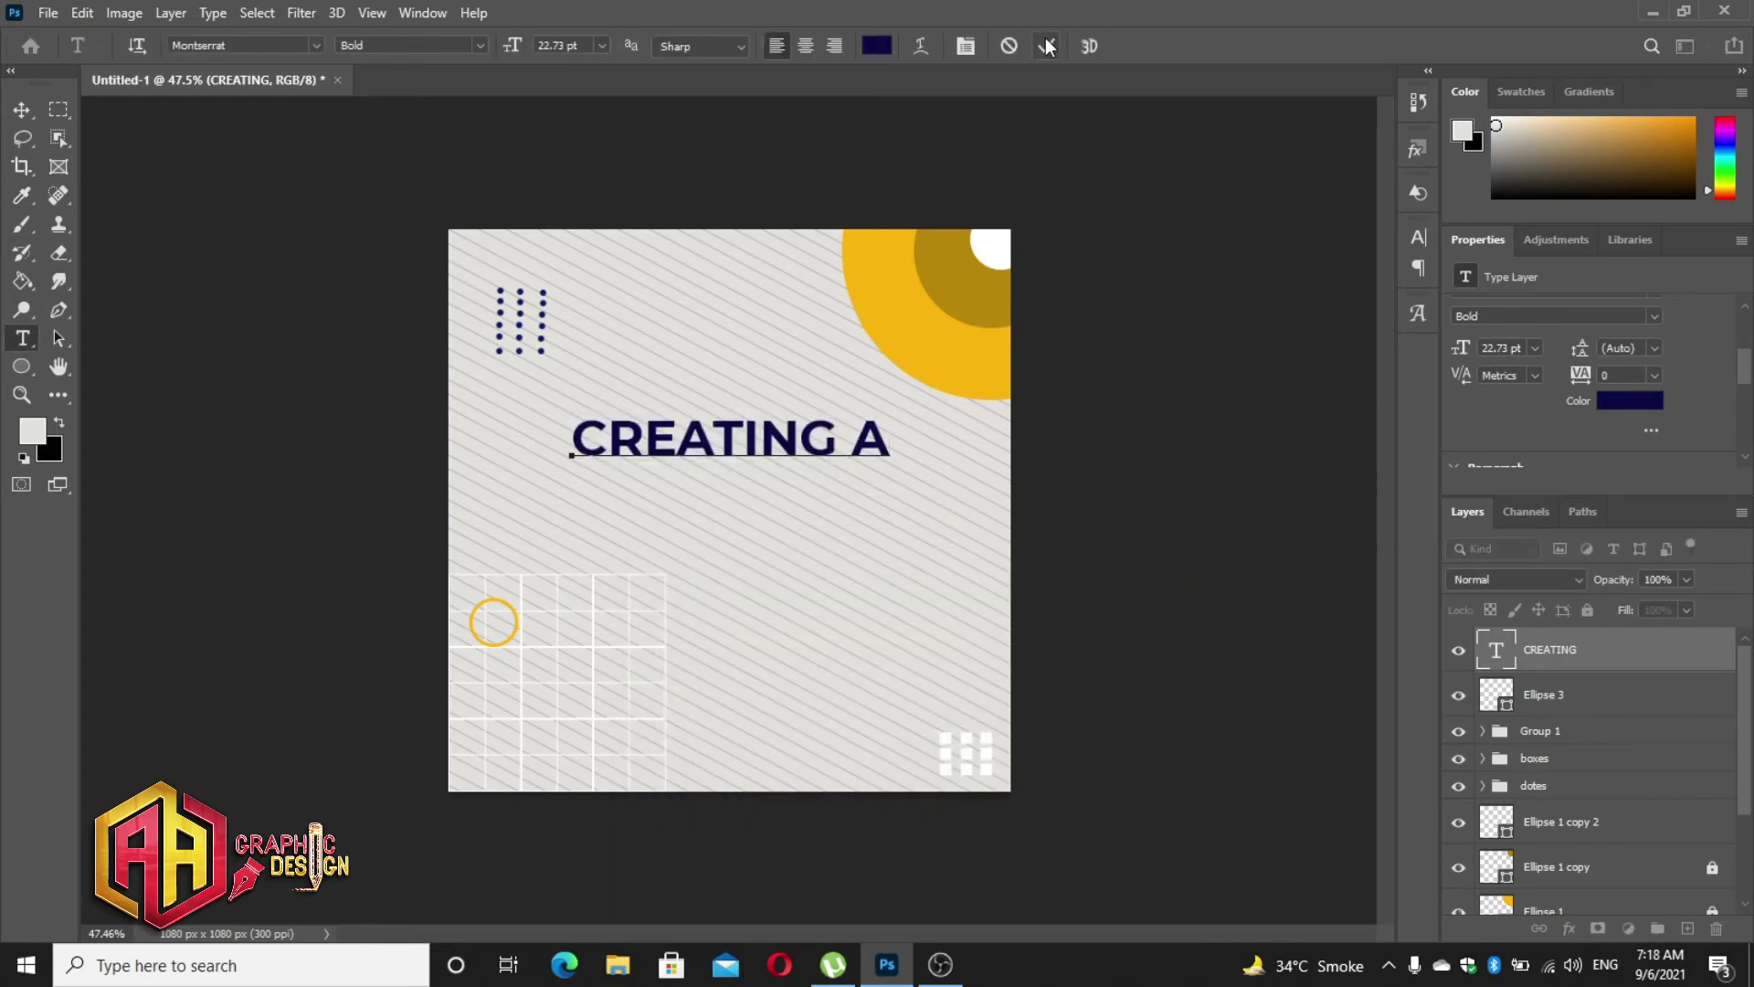
click(1047, 46)
- Move the headline toward the centre and shrink it to 16.91 pt
key(v)
drag(788, 450, 786, 454)
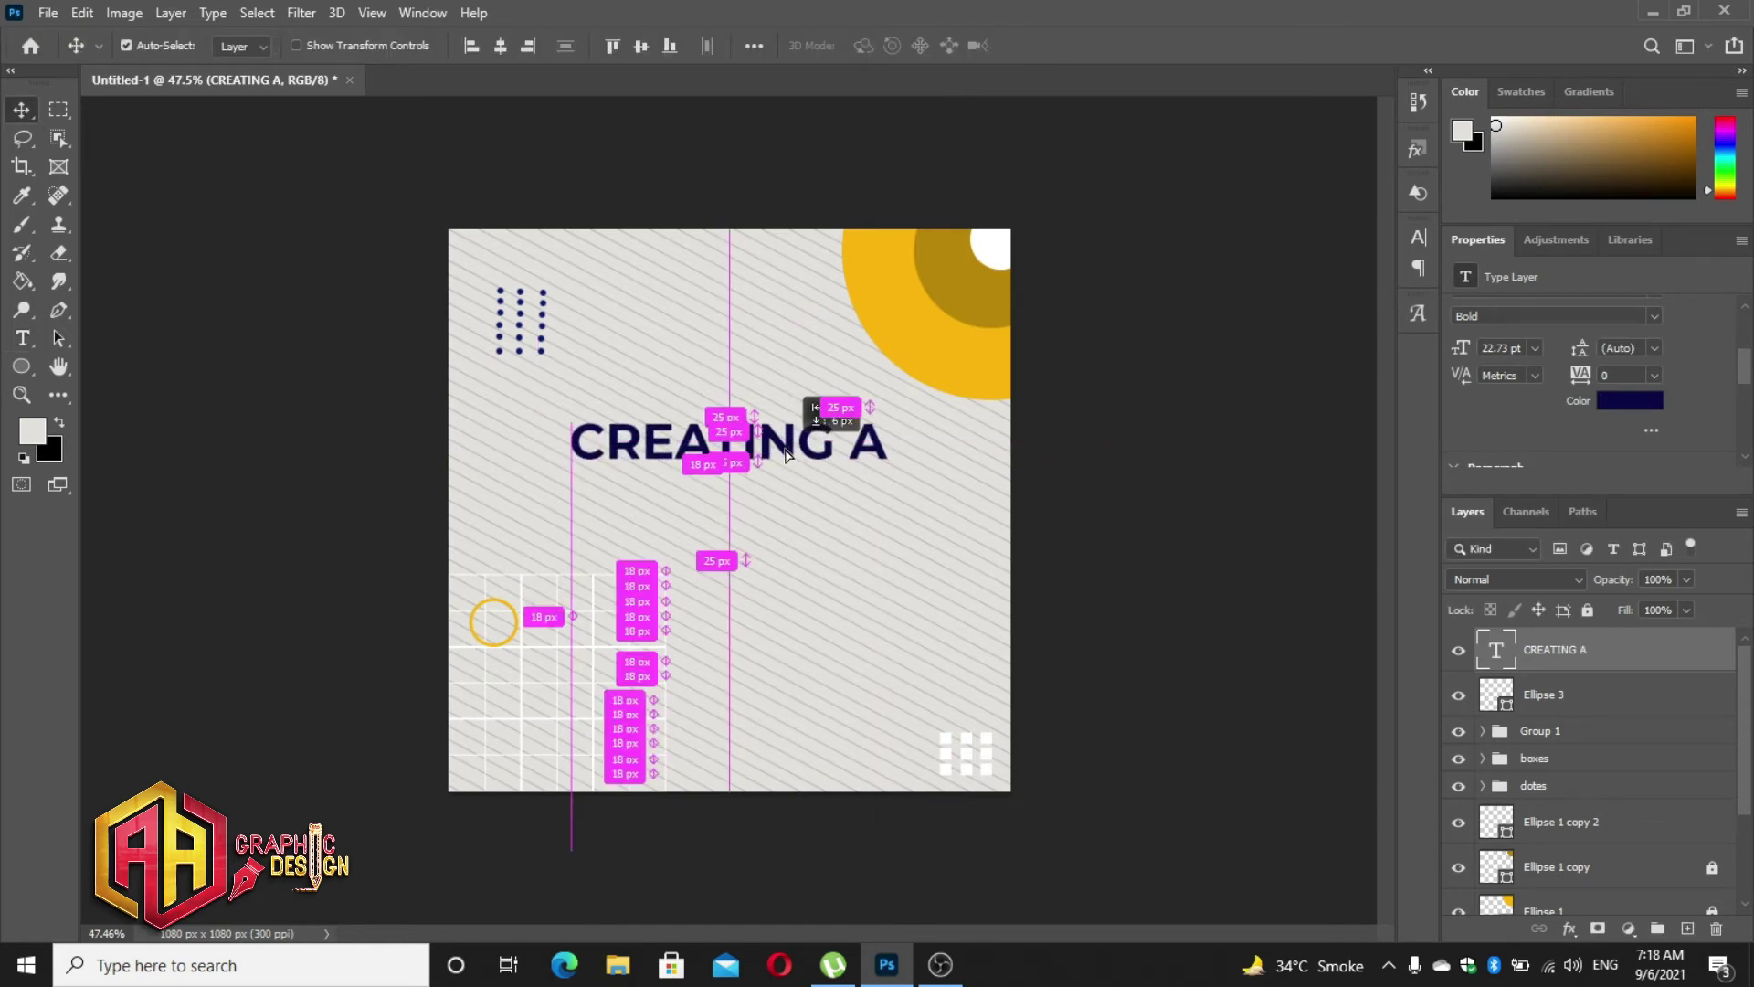
key(ctrl+t)
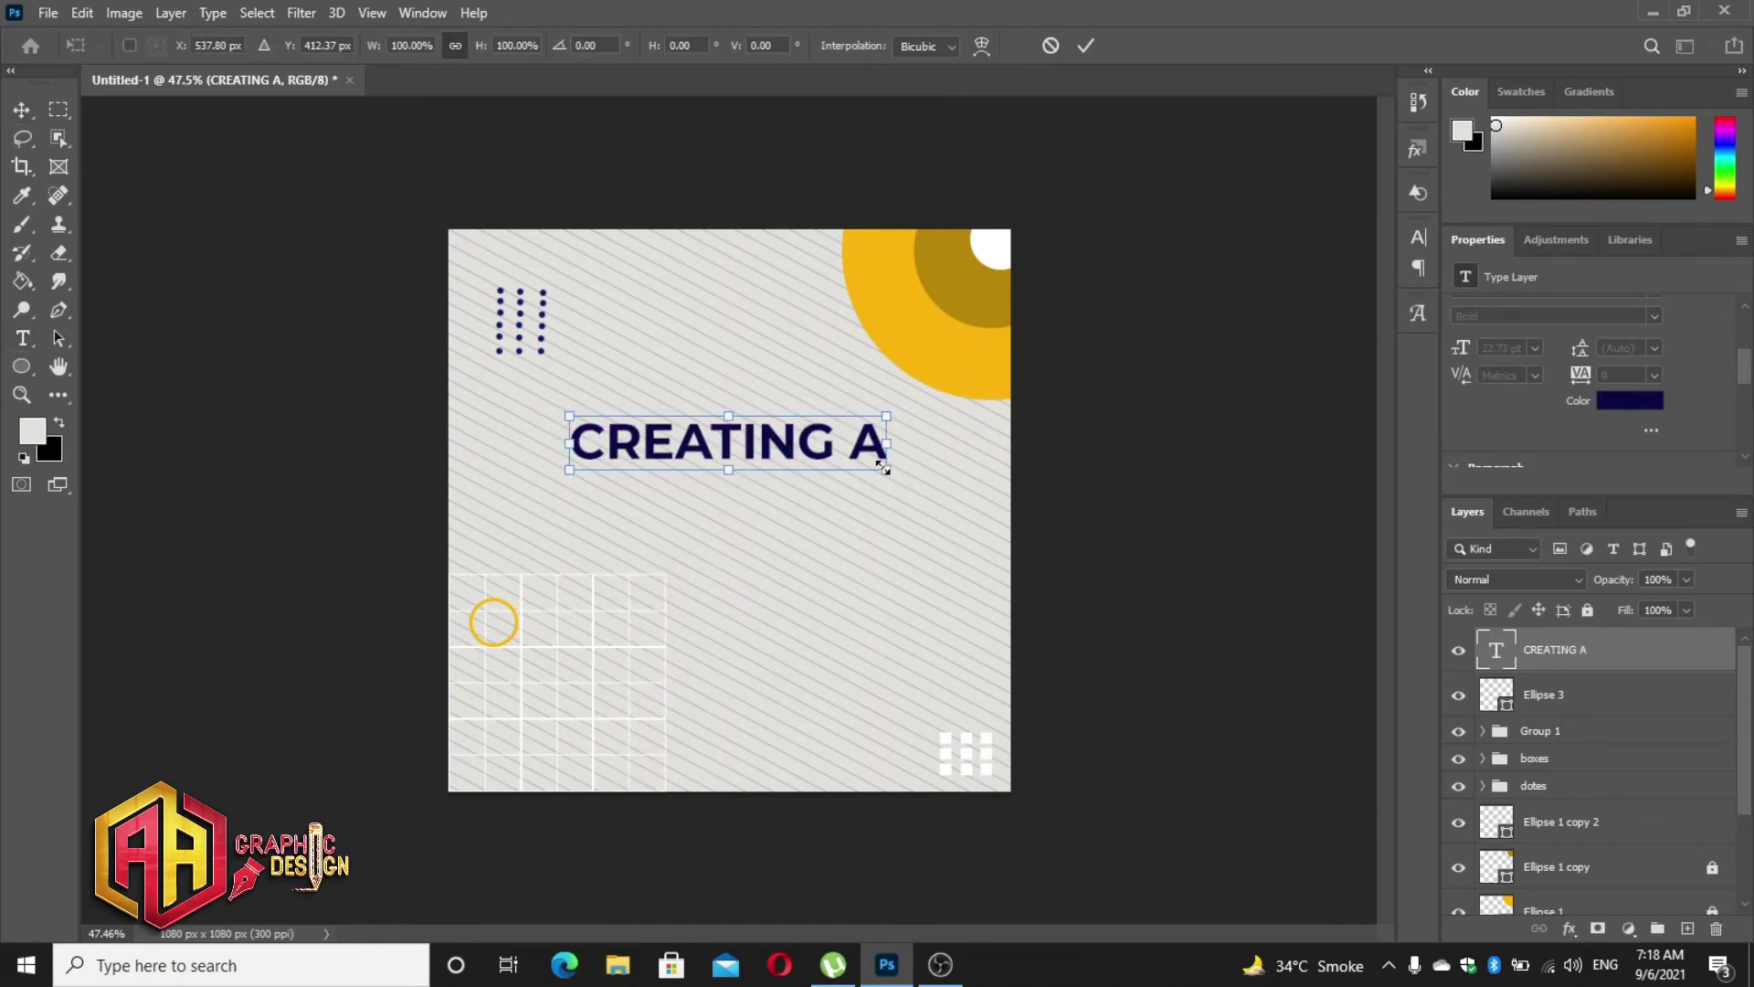
drag(885, 467, 846, 462)
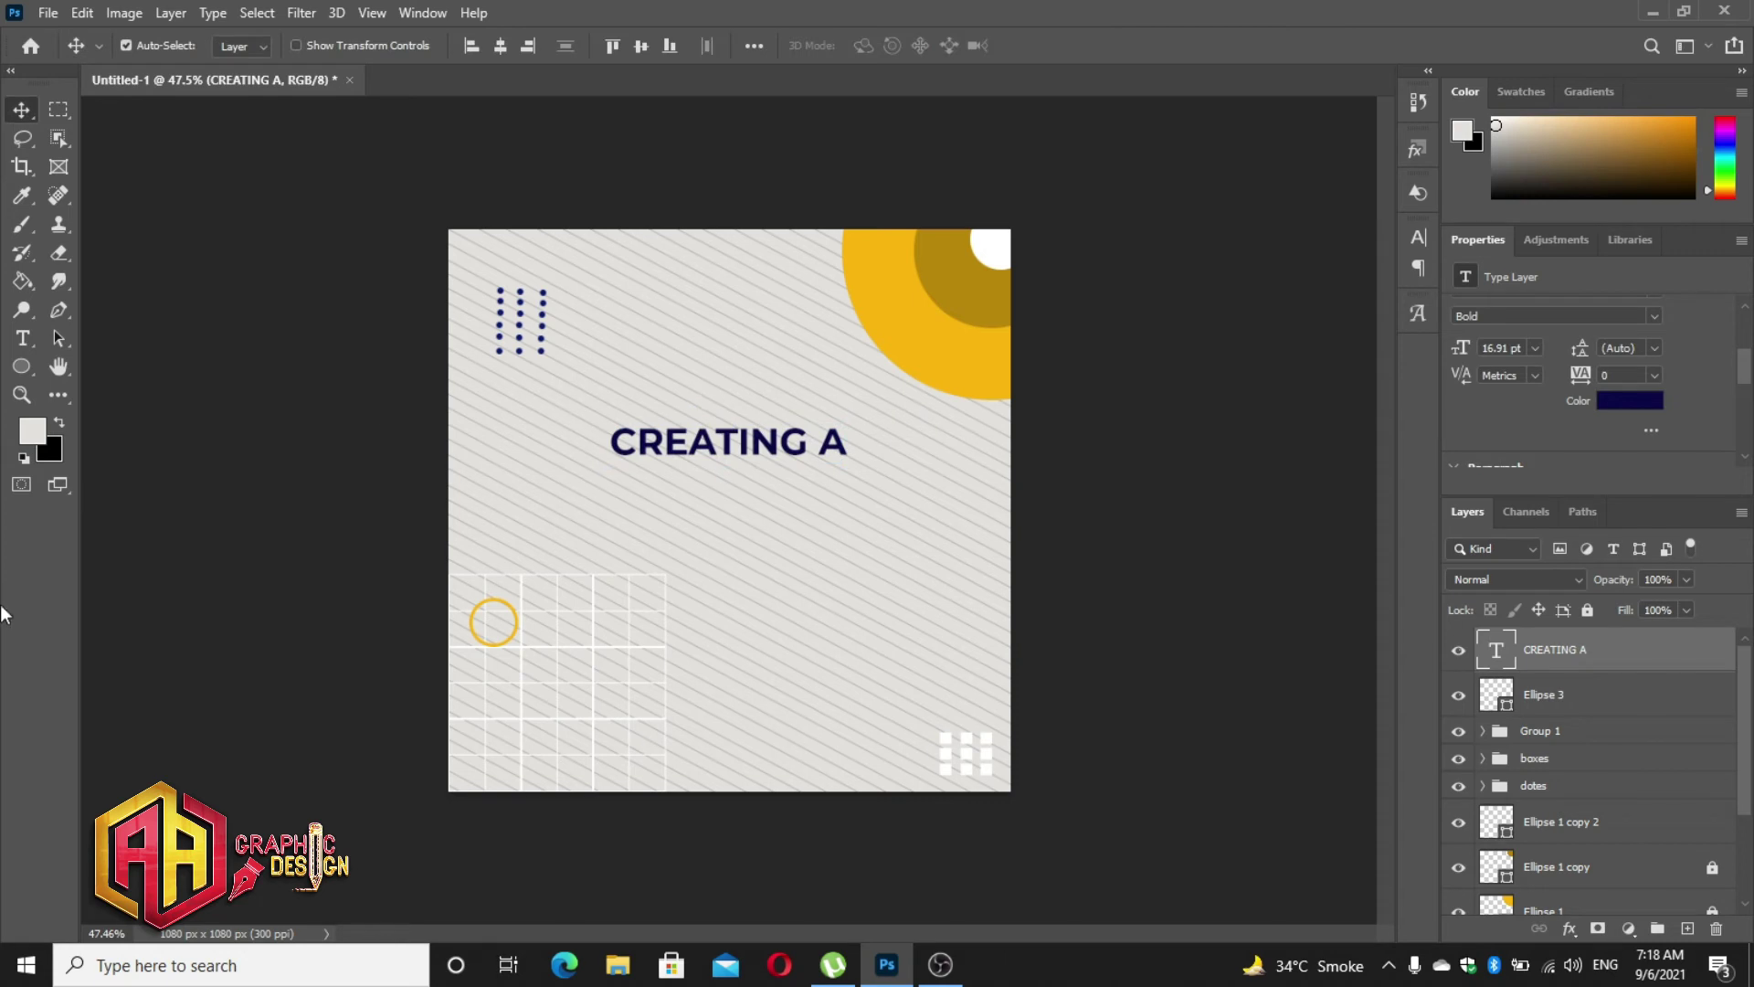
- Draw a wide navy-filled bar just below the CREATING A headline
click(21, 366)
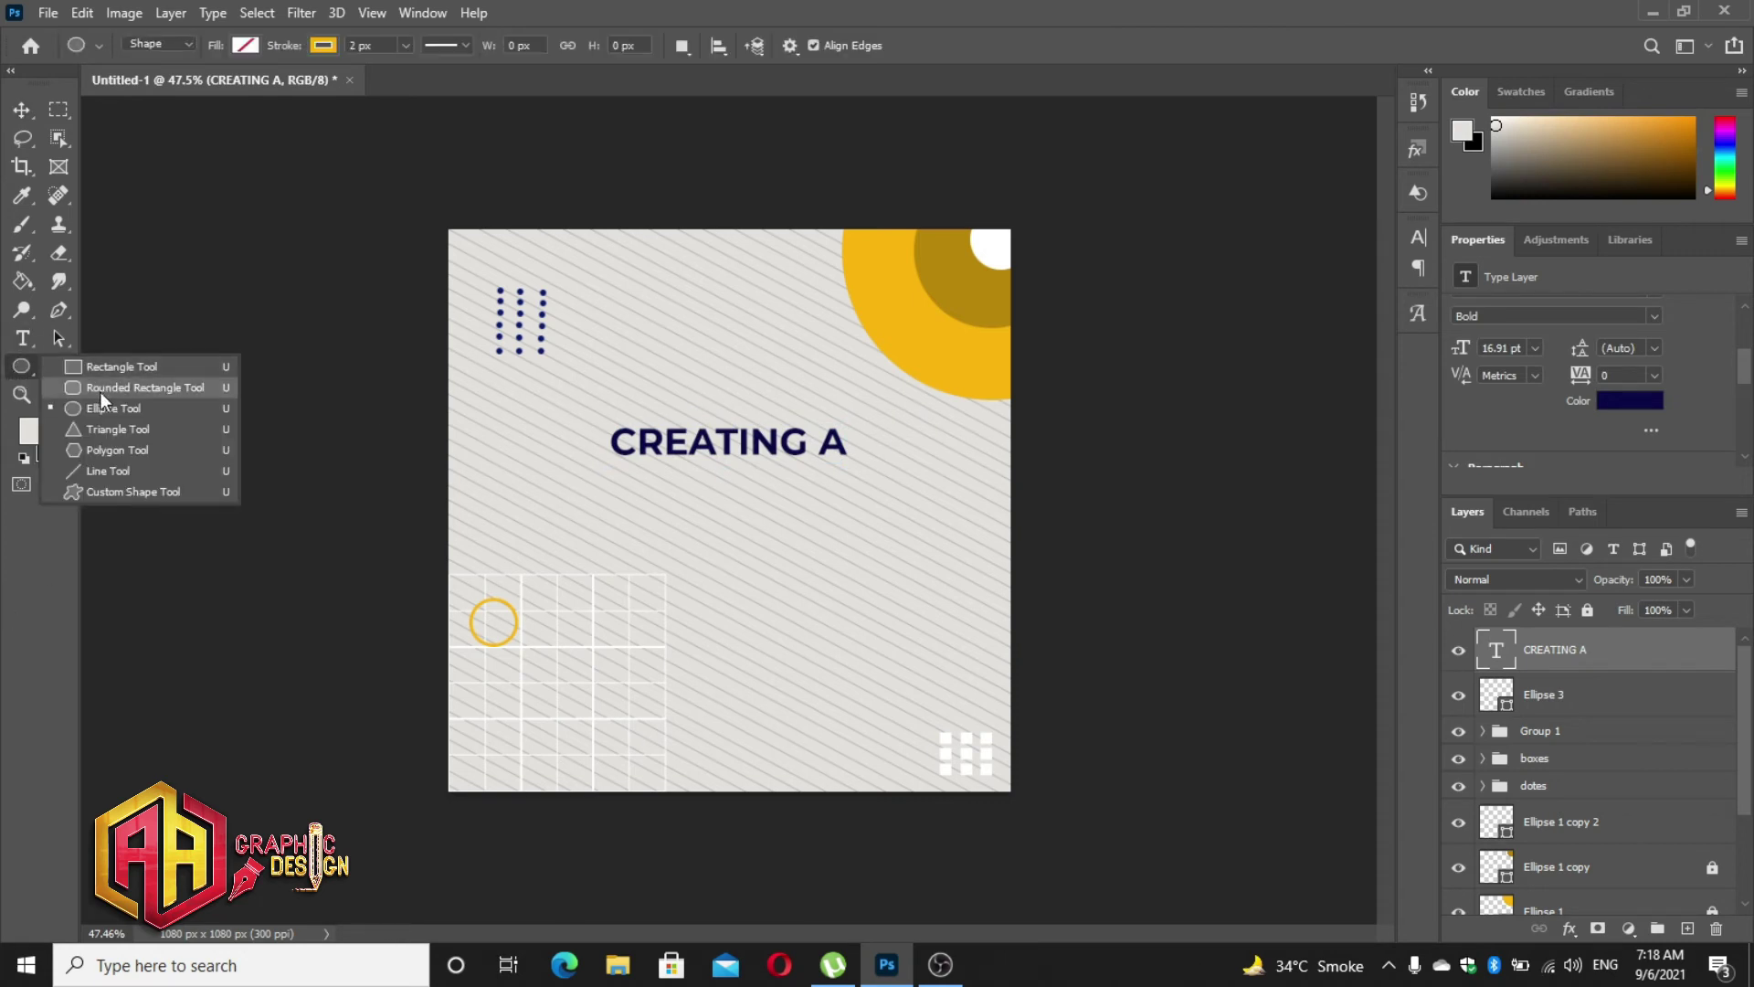
click(101, 369)
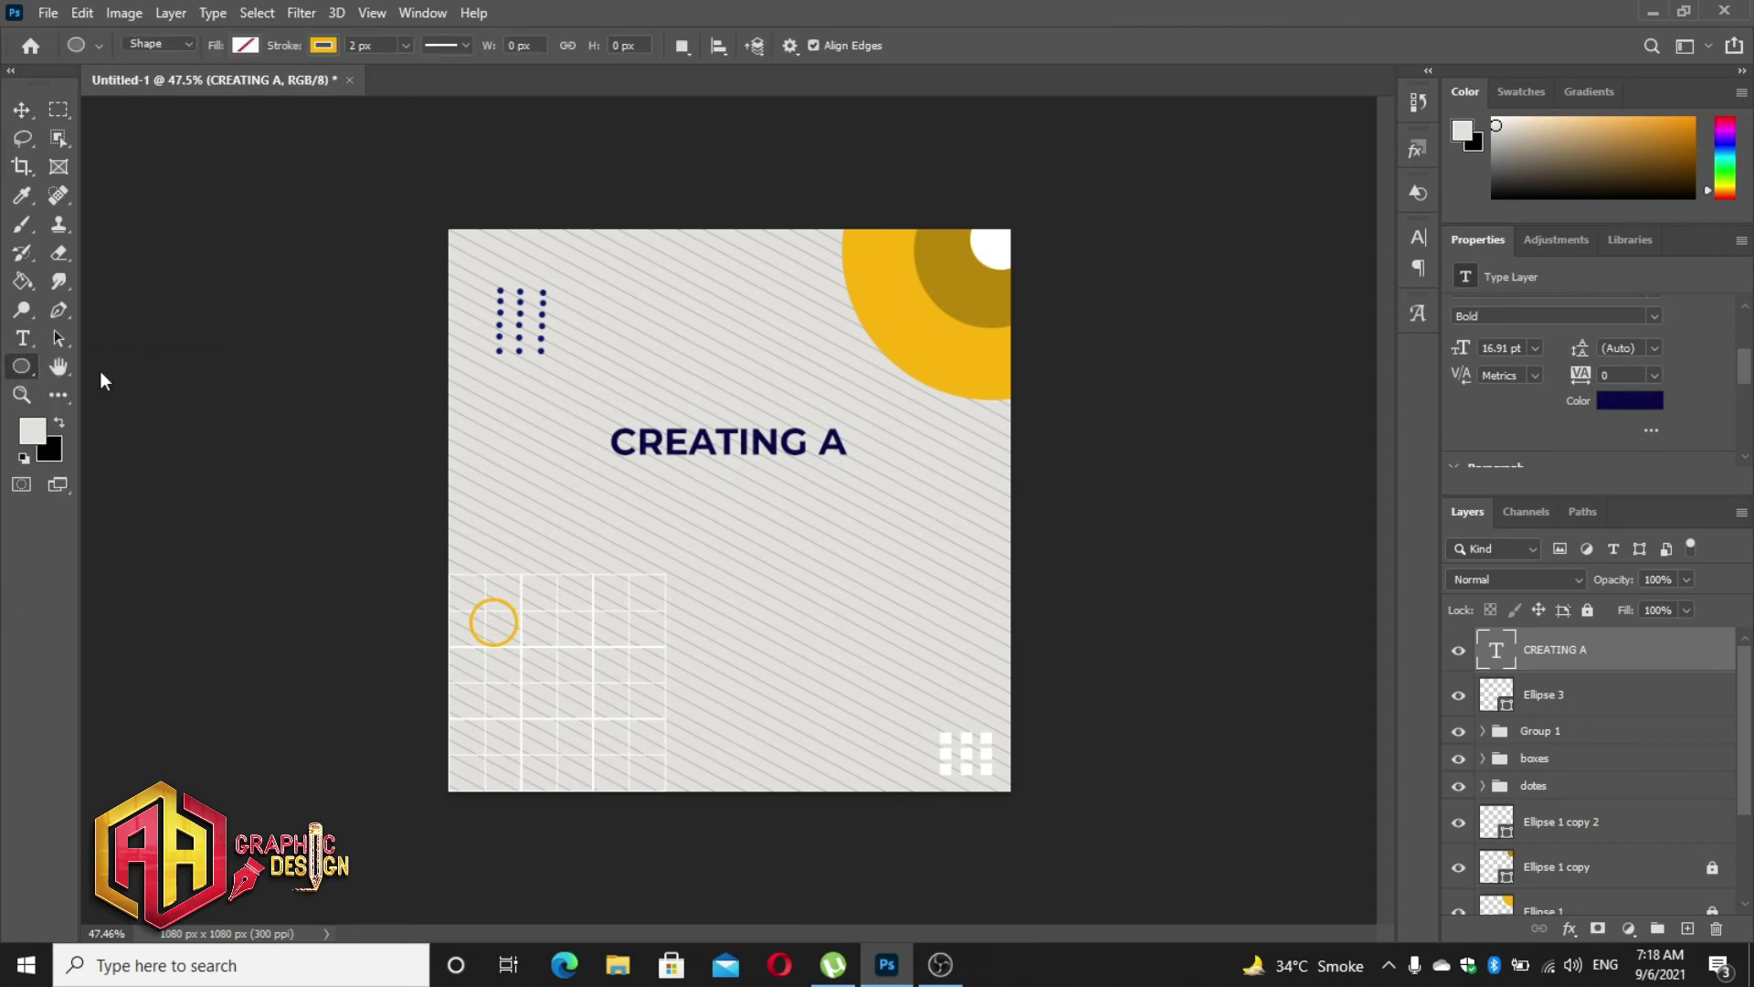
click(244, 47)
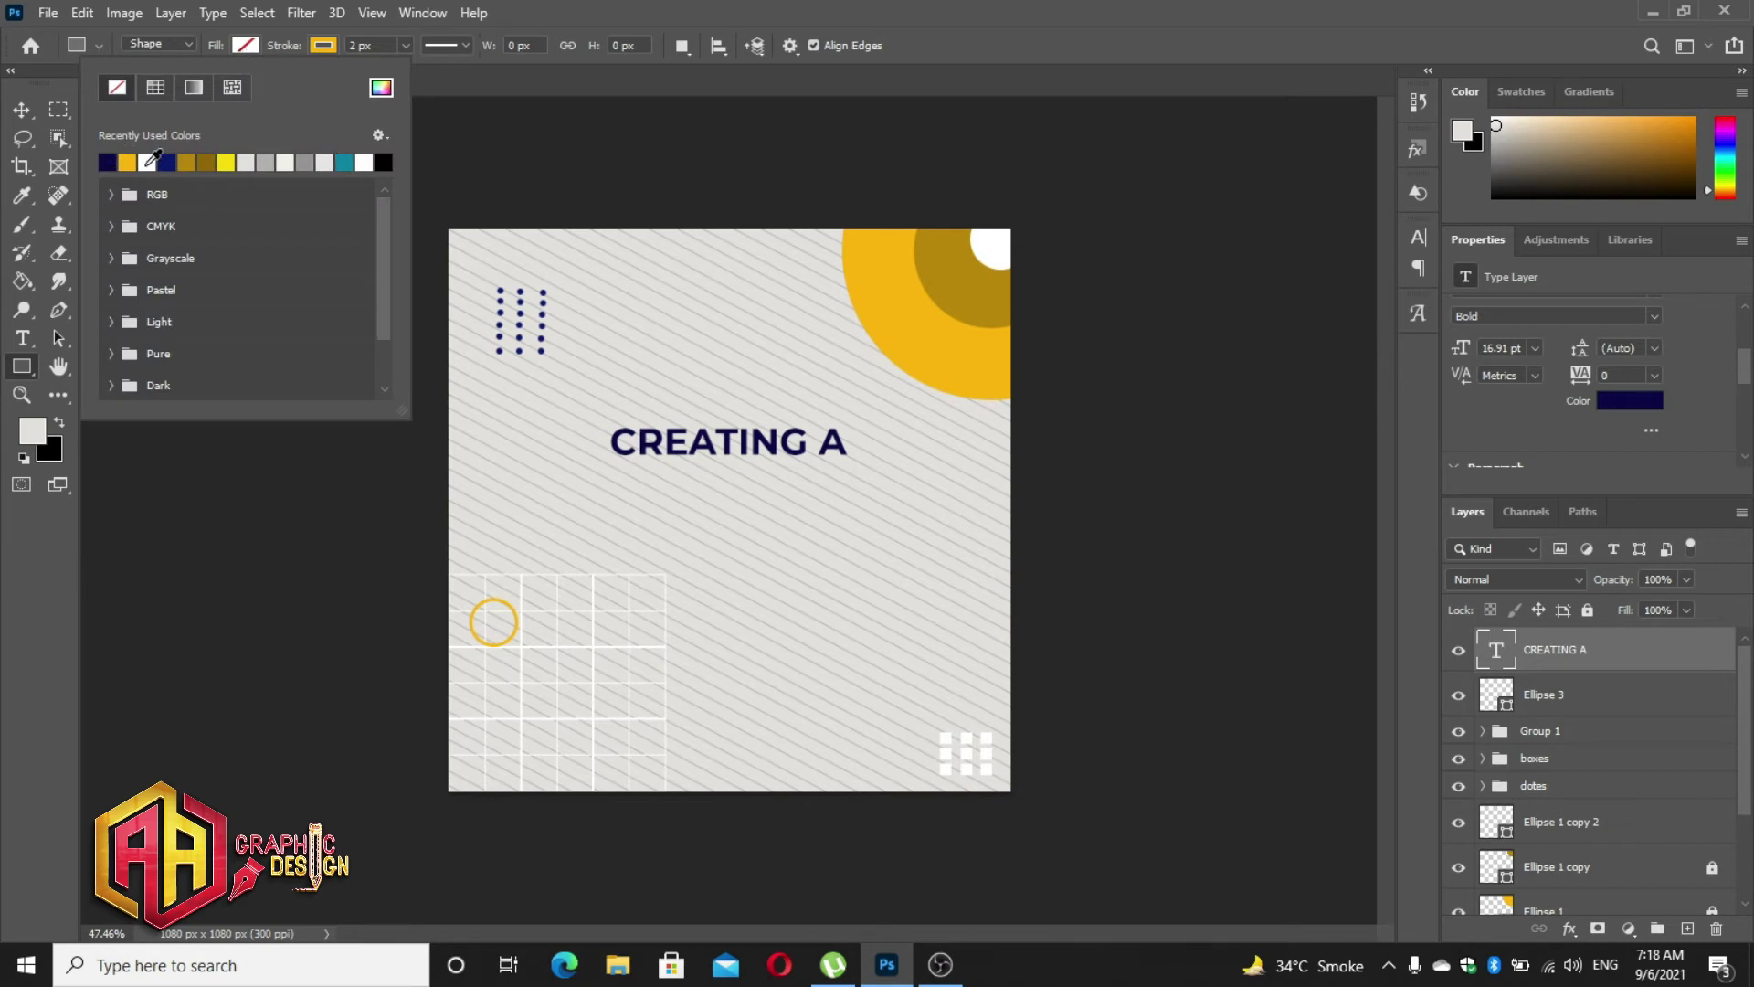
click(170, 162)
click(256, 47)
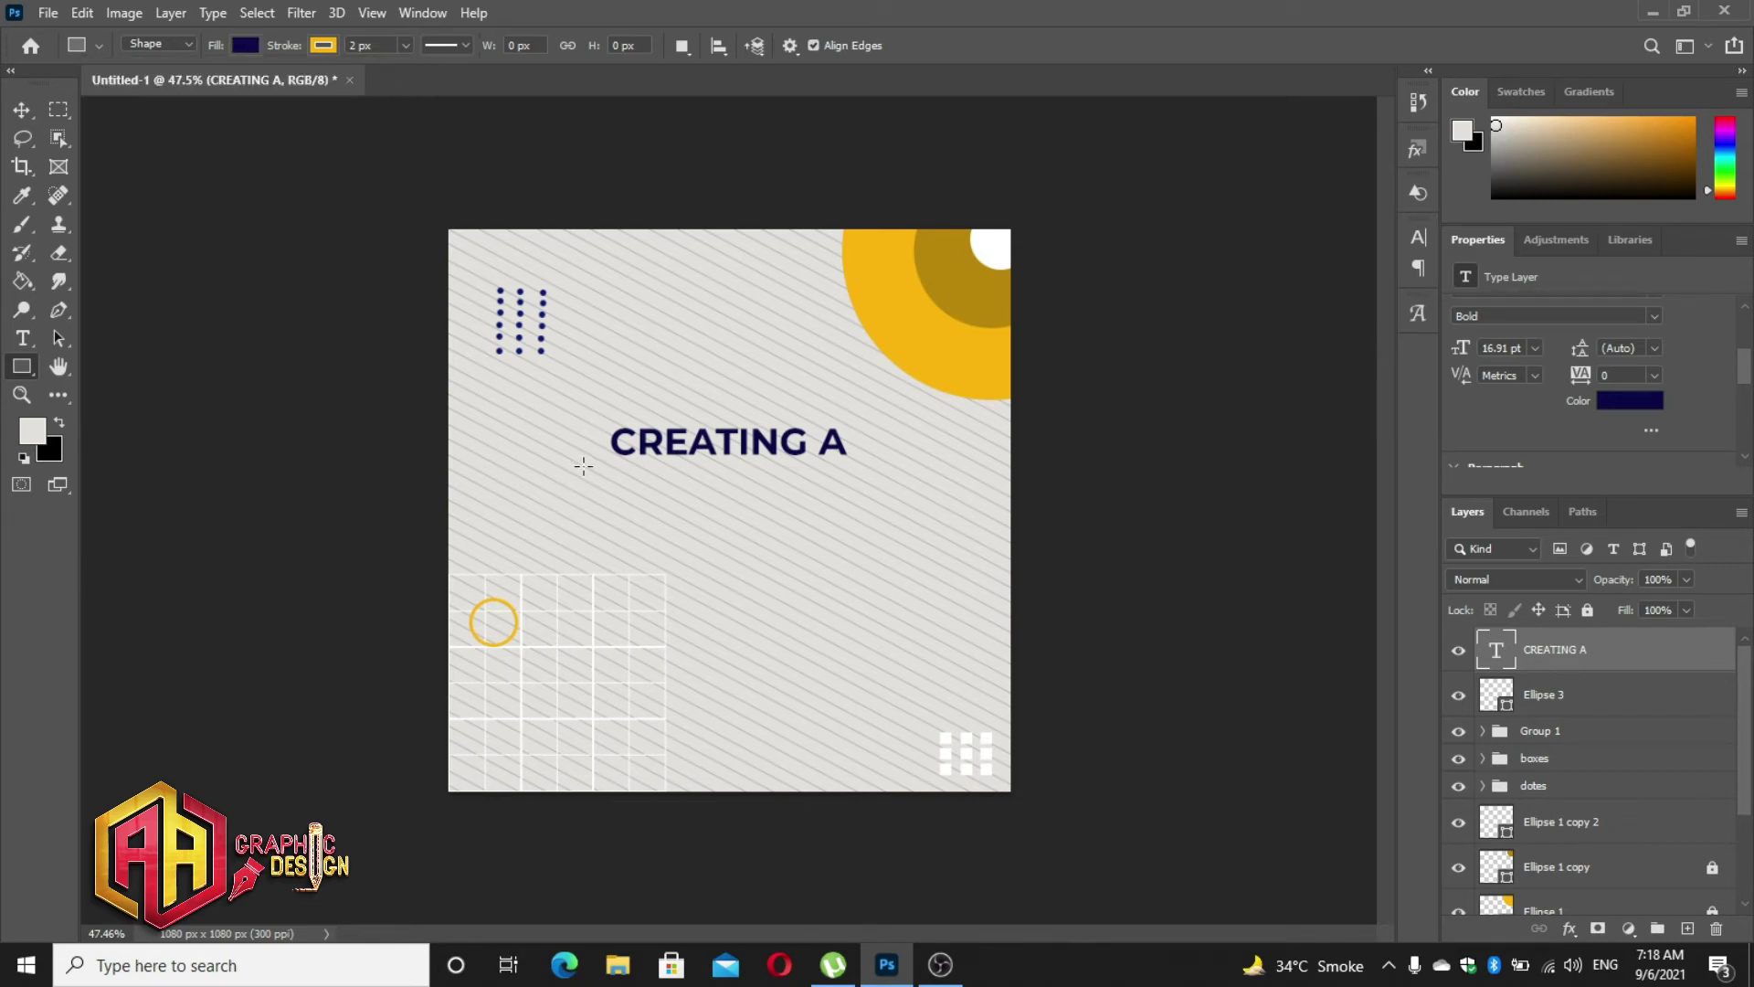
drag(549, 466, 733, 494)
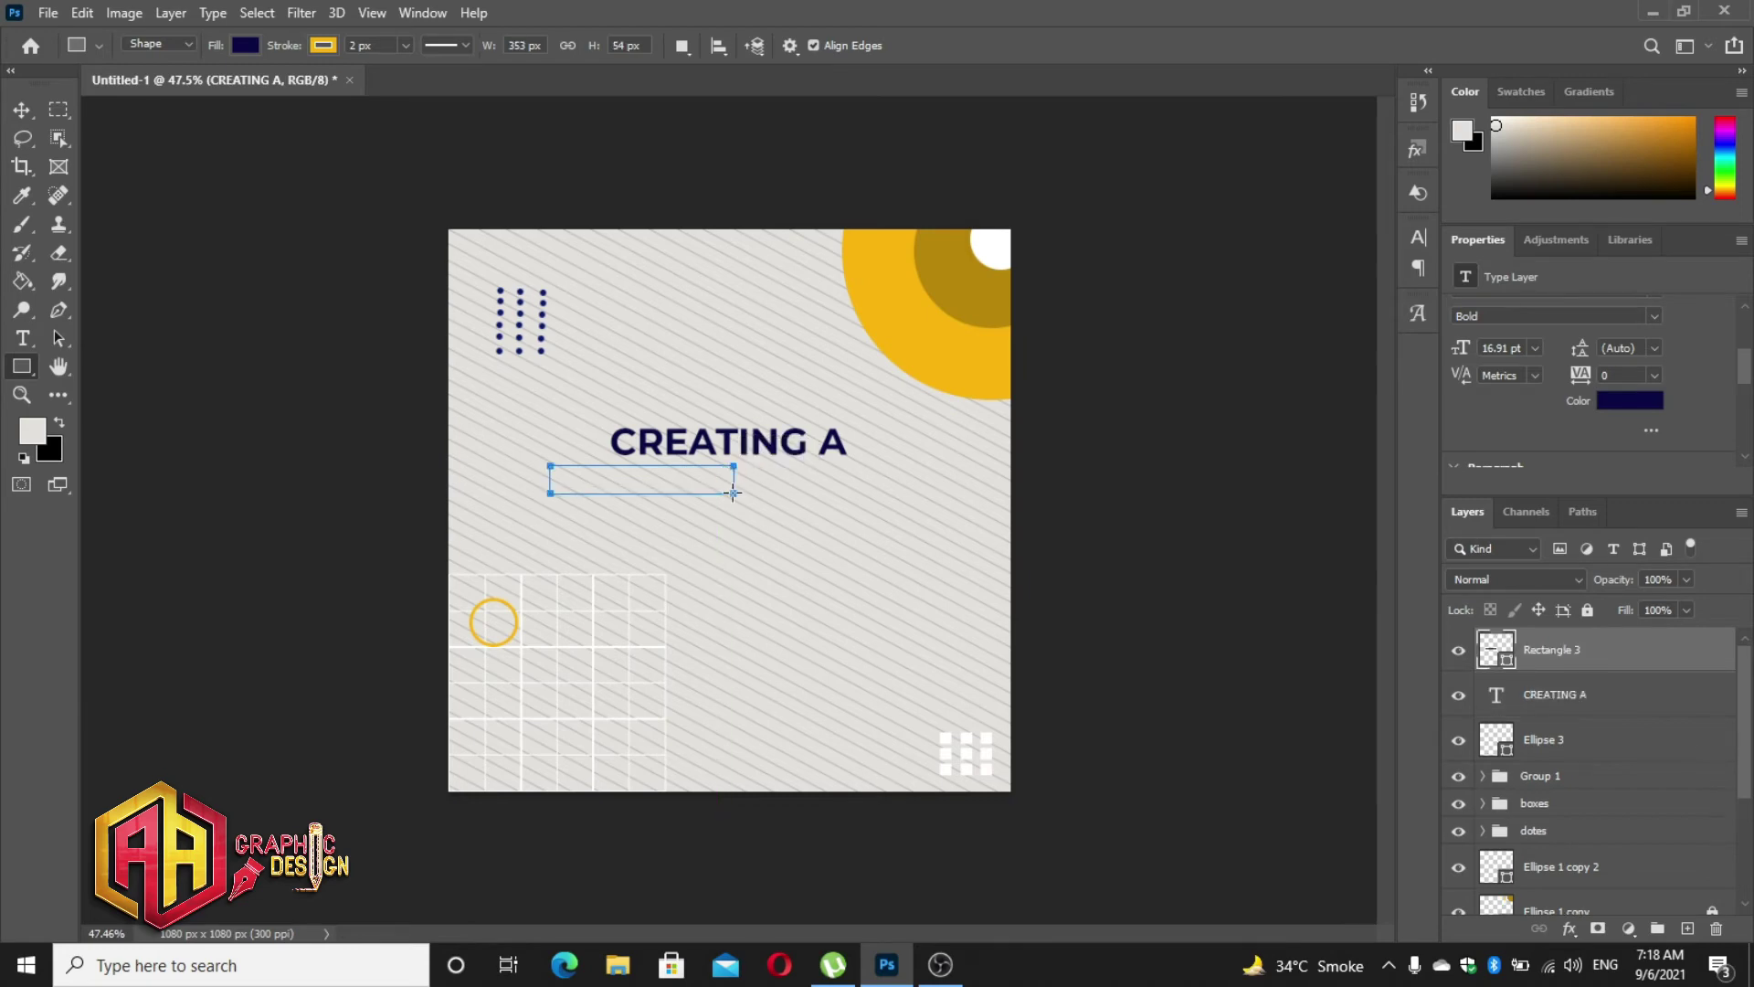
- Set the navy bar's yellow outline to 4 px
key(v)
click(673, 583)
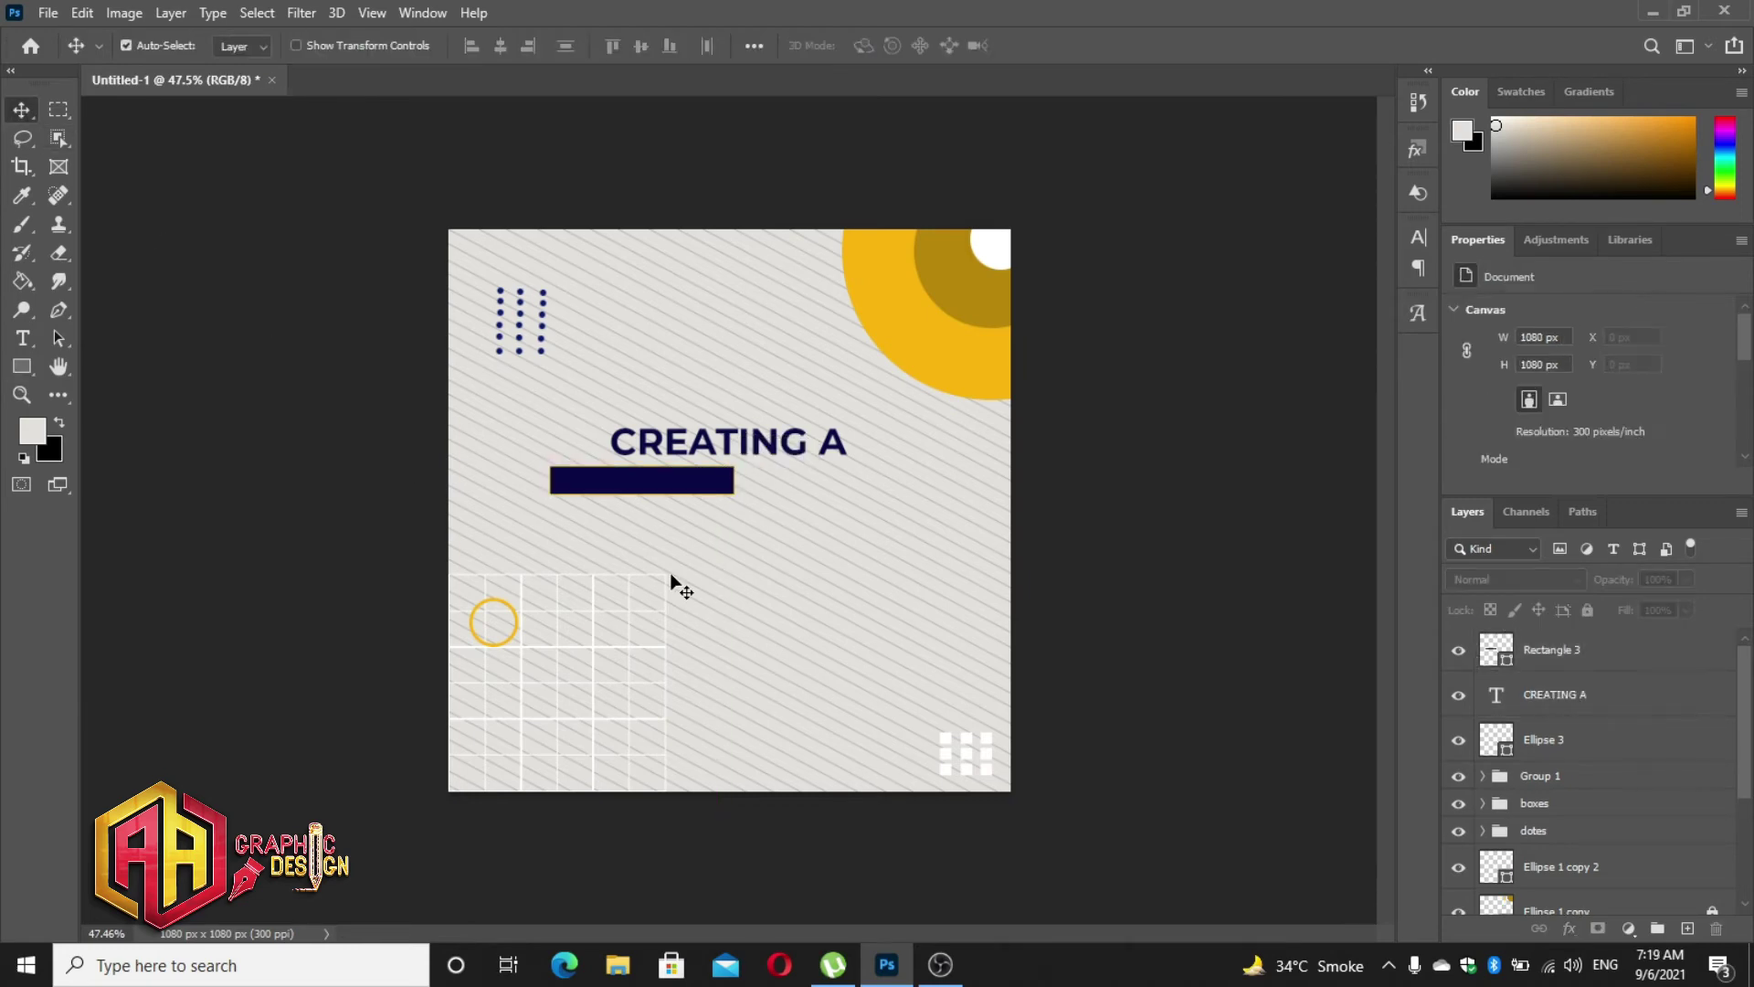
scroll(689, 481, up, 3)
scroll(689, 481, up, 3)
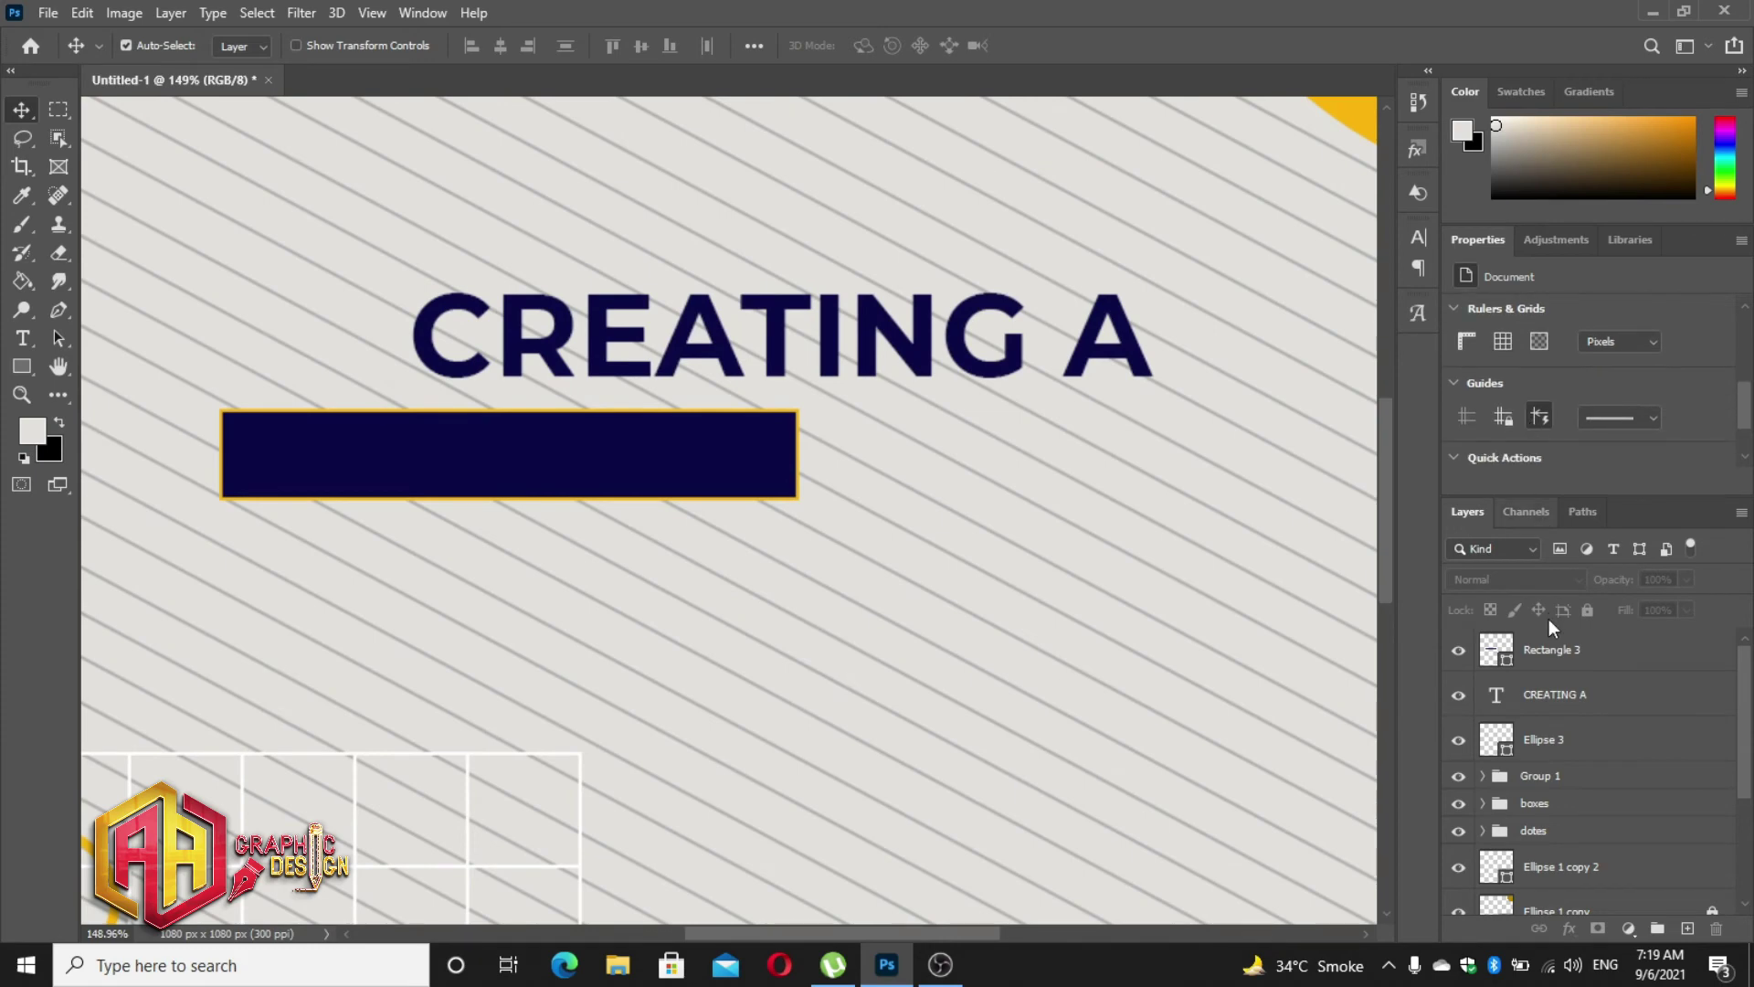
click(1551, 650)
scroll(1528, 415, down, 3)
click(1518, 444)
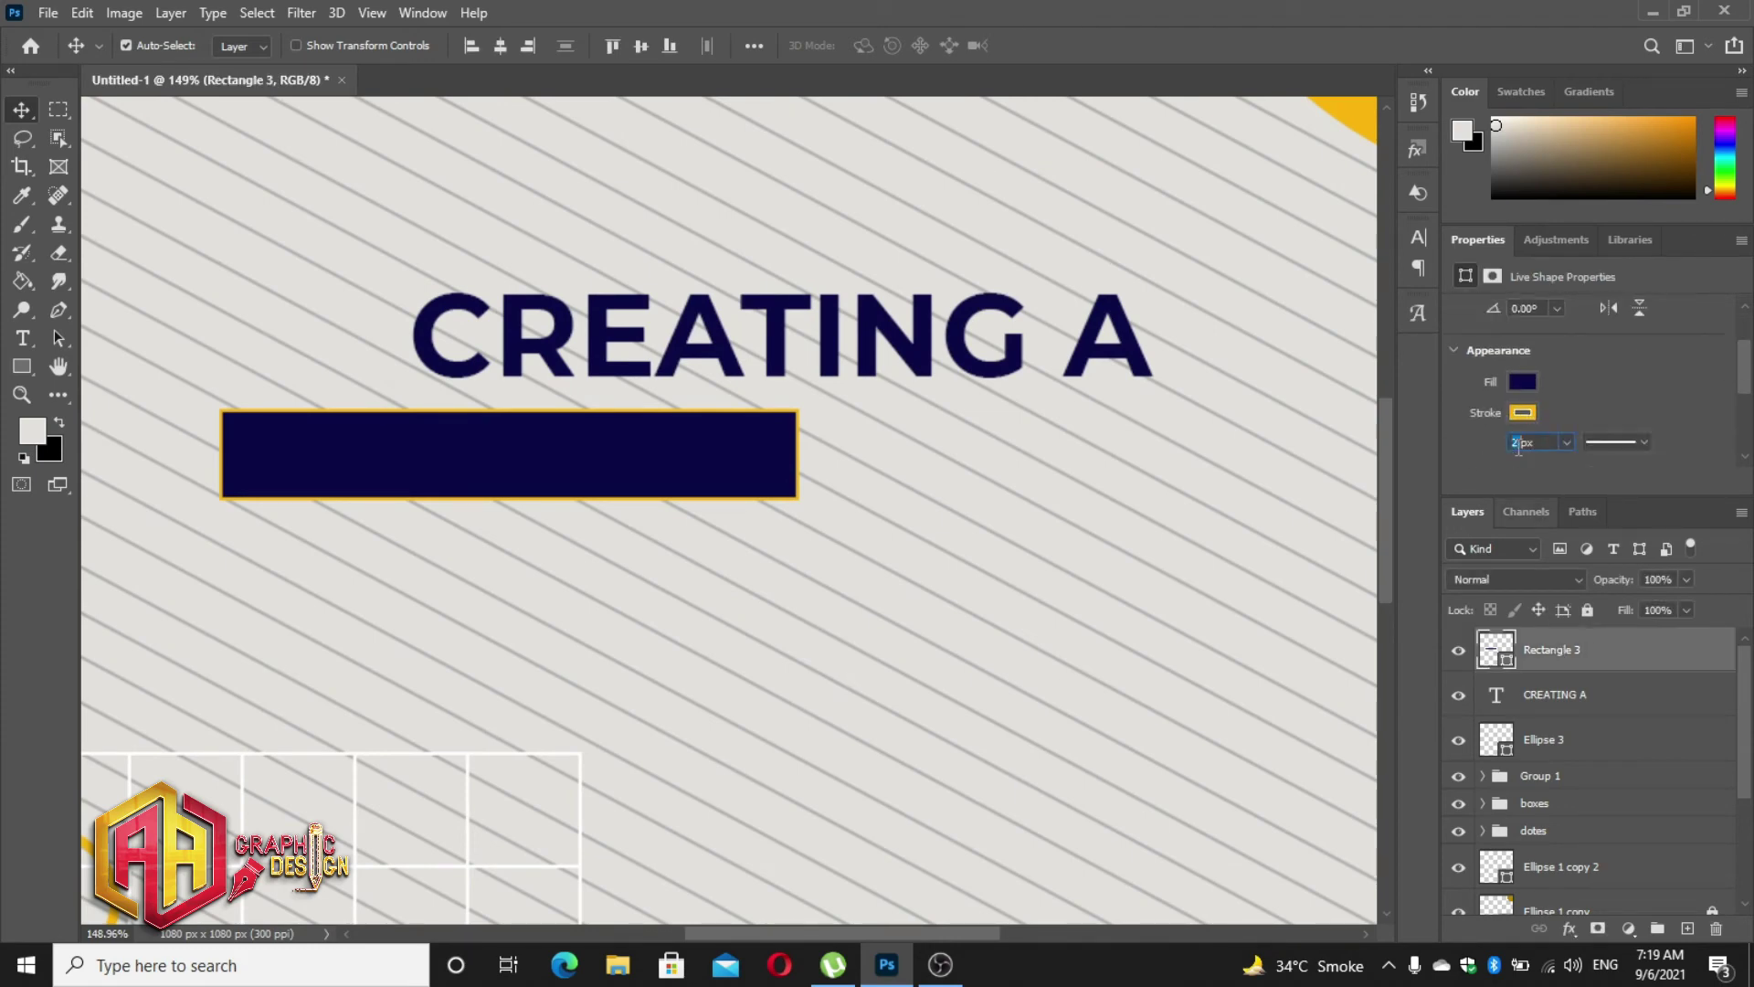
text(4)
key(Return)
scroll(788, 370, down, 3)
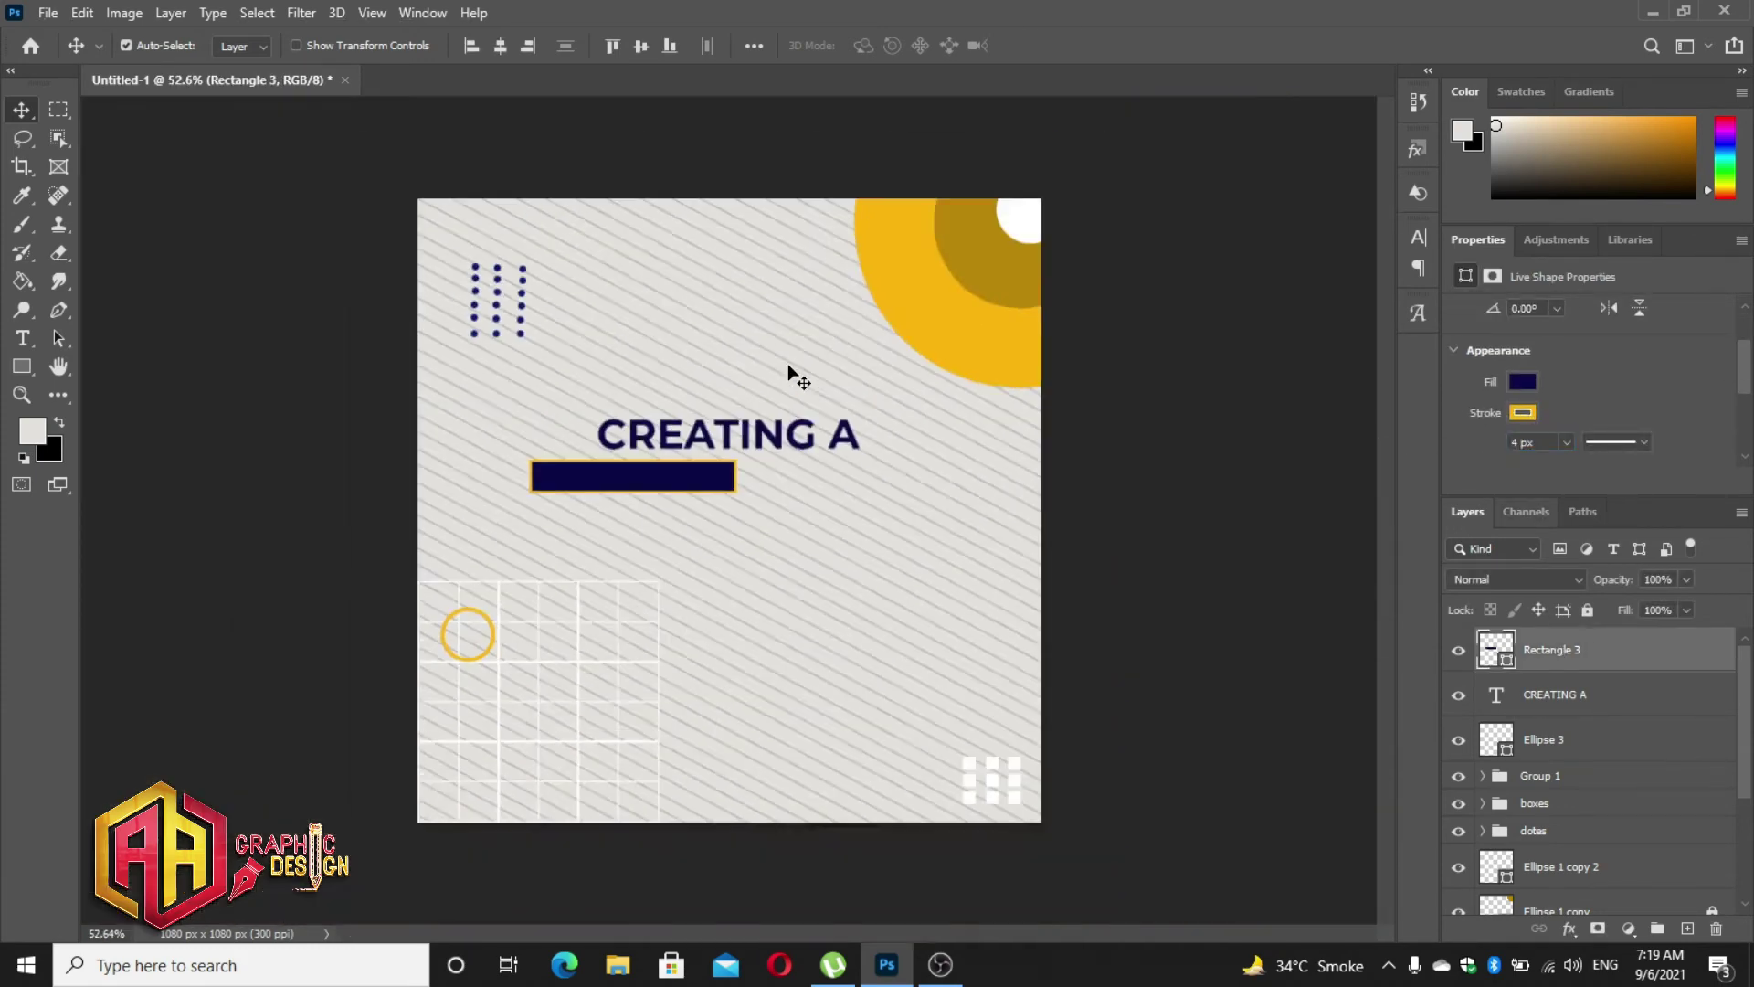
scroll(787, 370, up, 2)
- Copy the headline beneath the navy bar and retype the copy as BRIGHTER
scroll(787, 370, up, 2)
drag(774, 443, 843, 589)
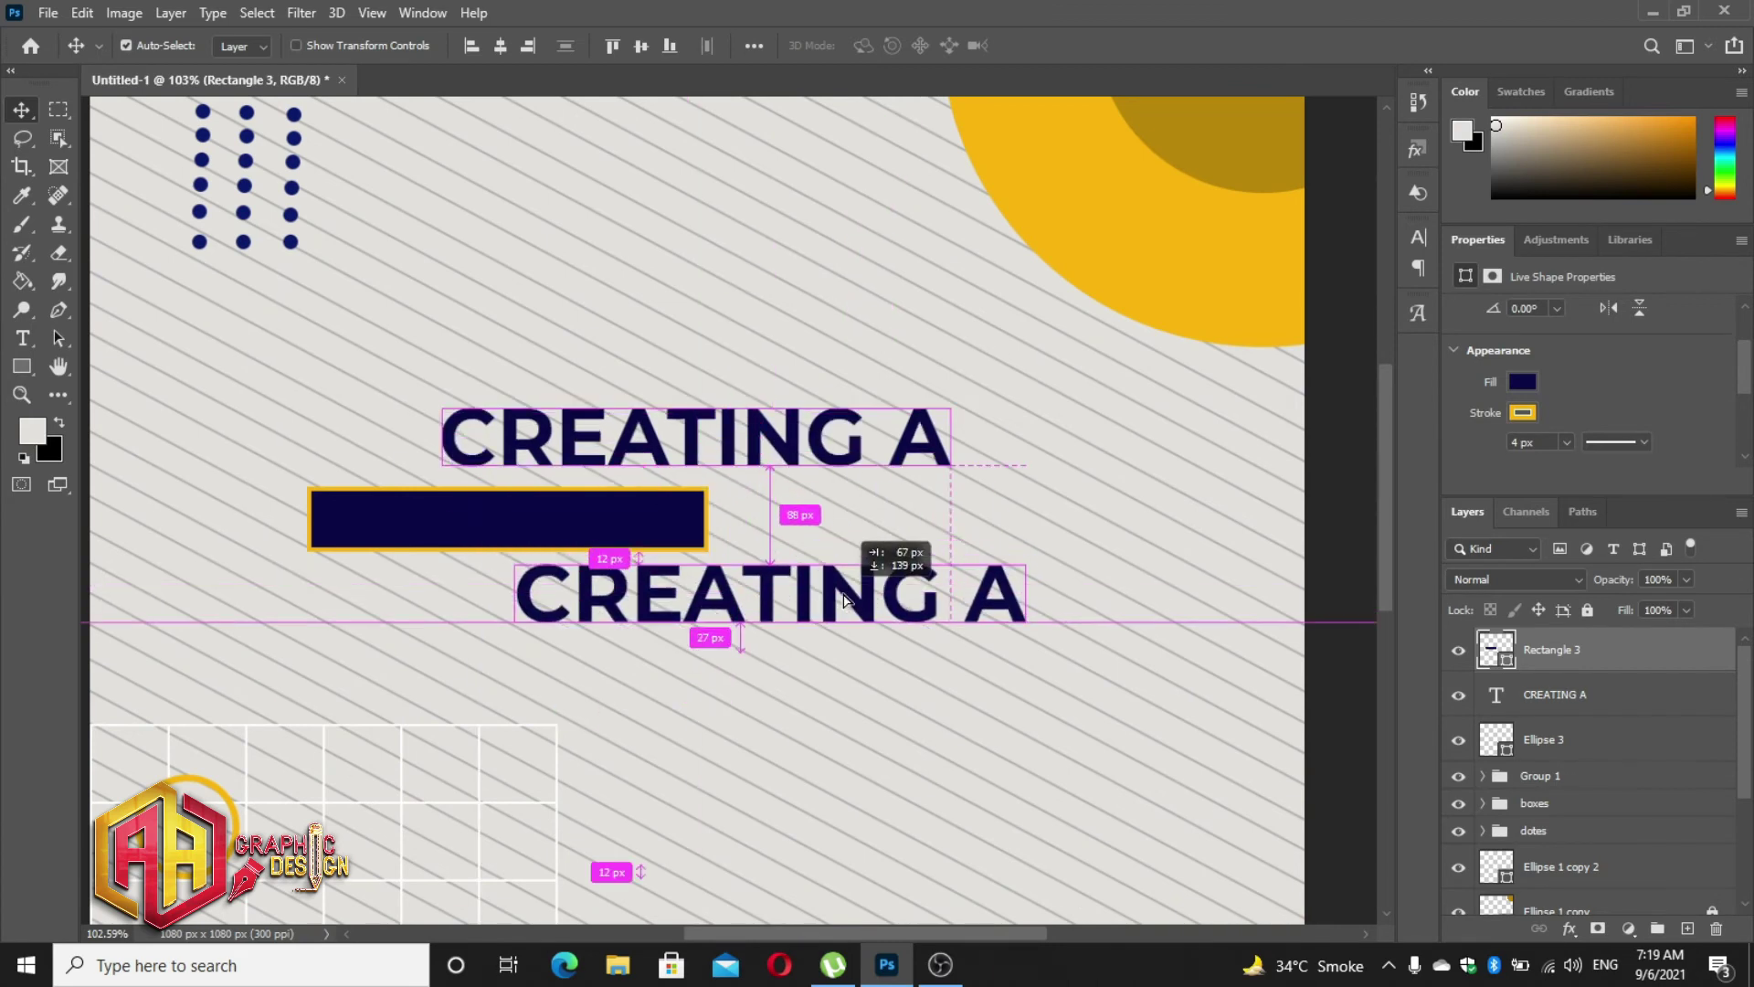
double_click(843, 589)
key(ctrl+a)
text(BRI)
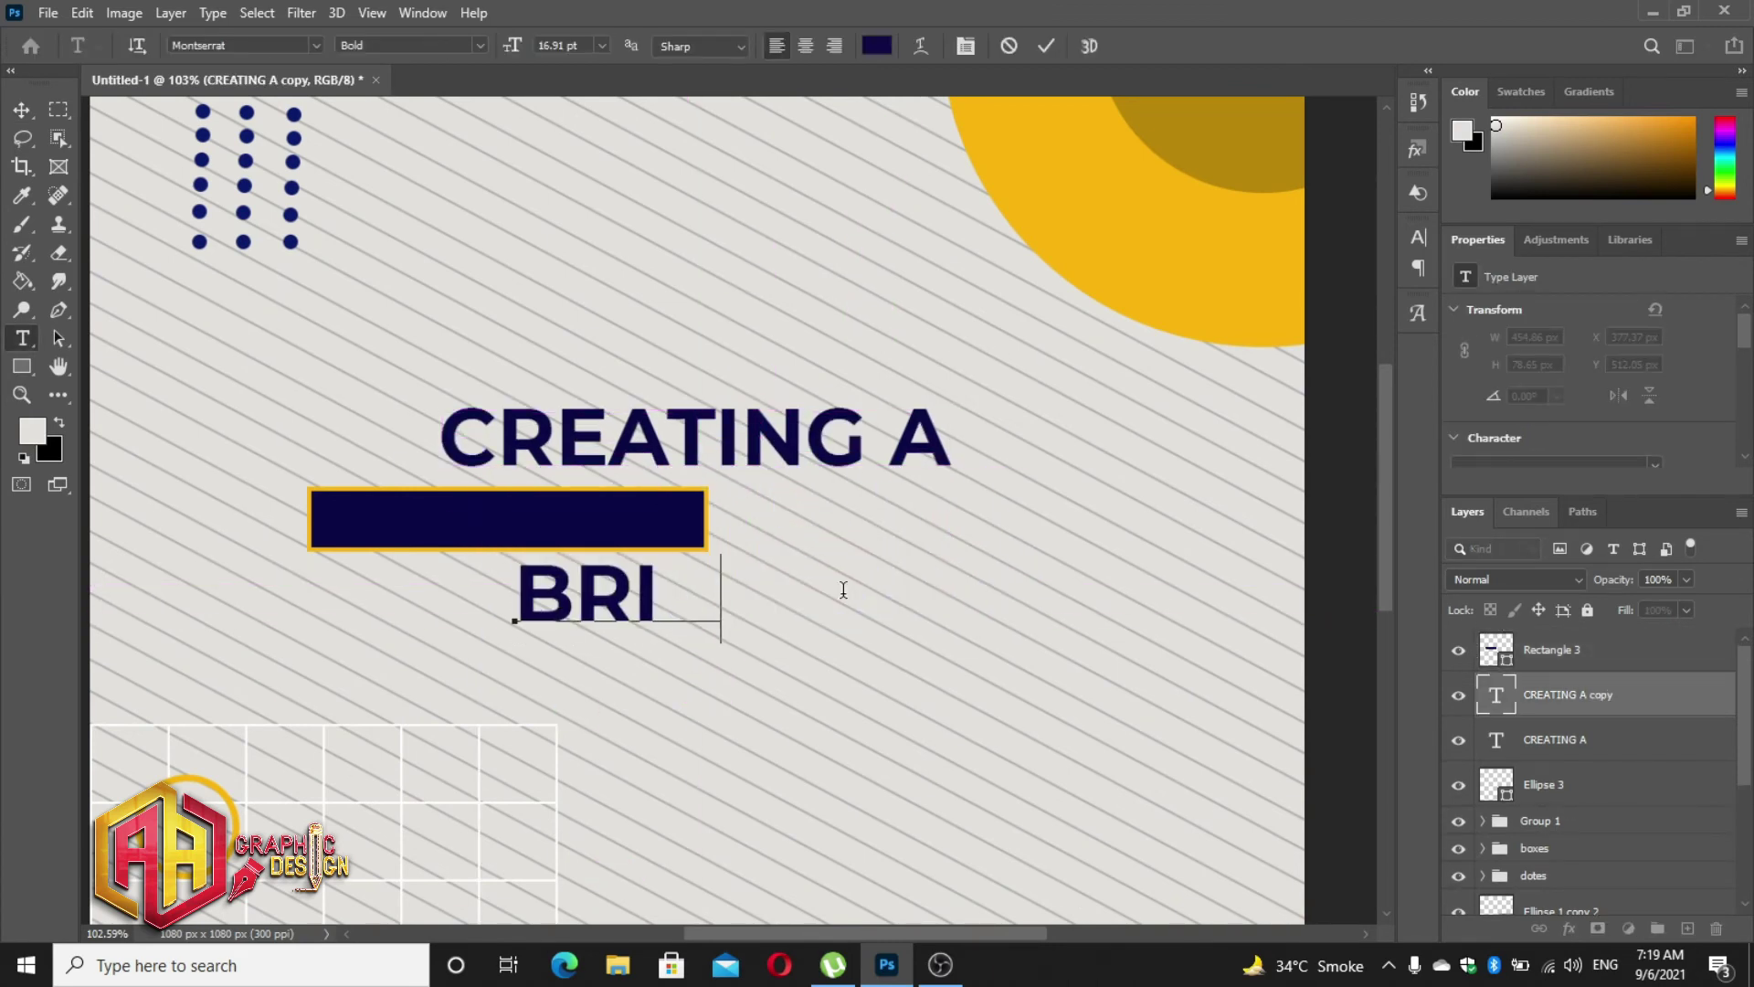
text(GHTER)
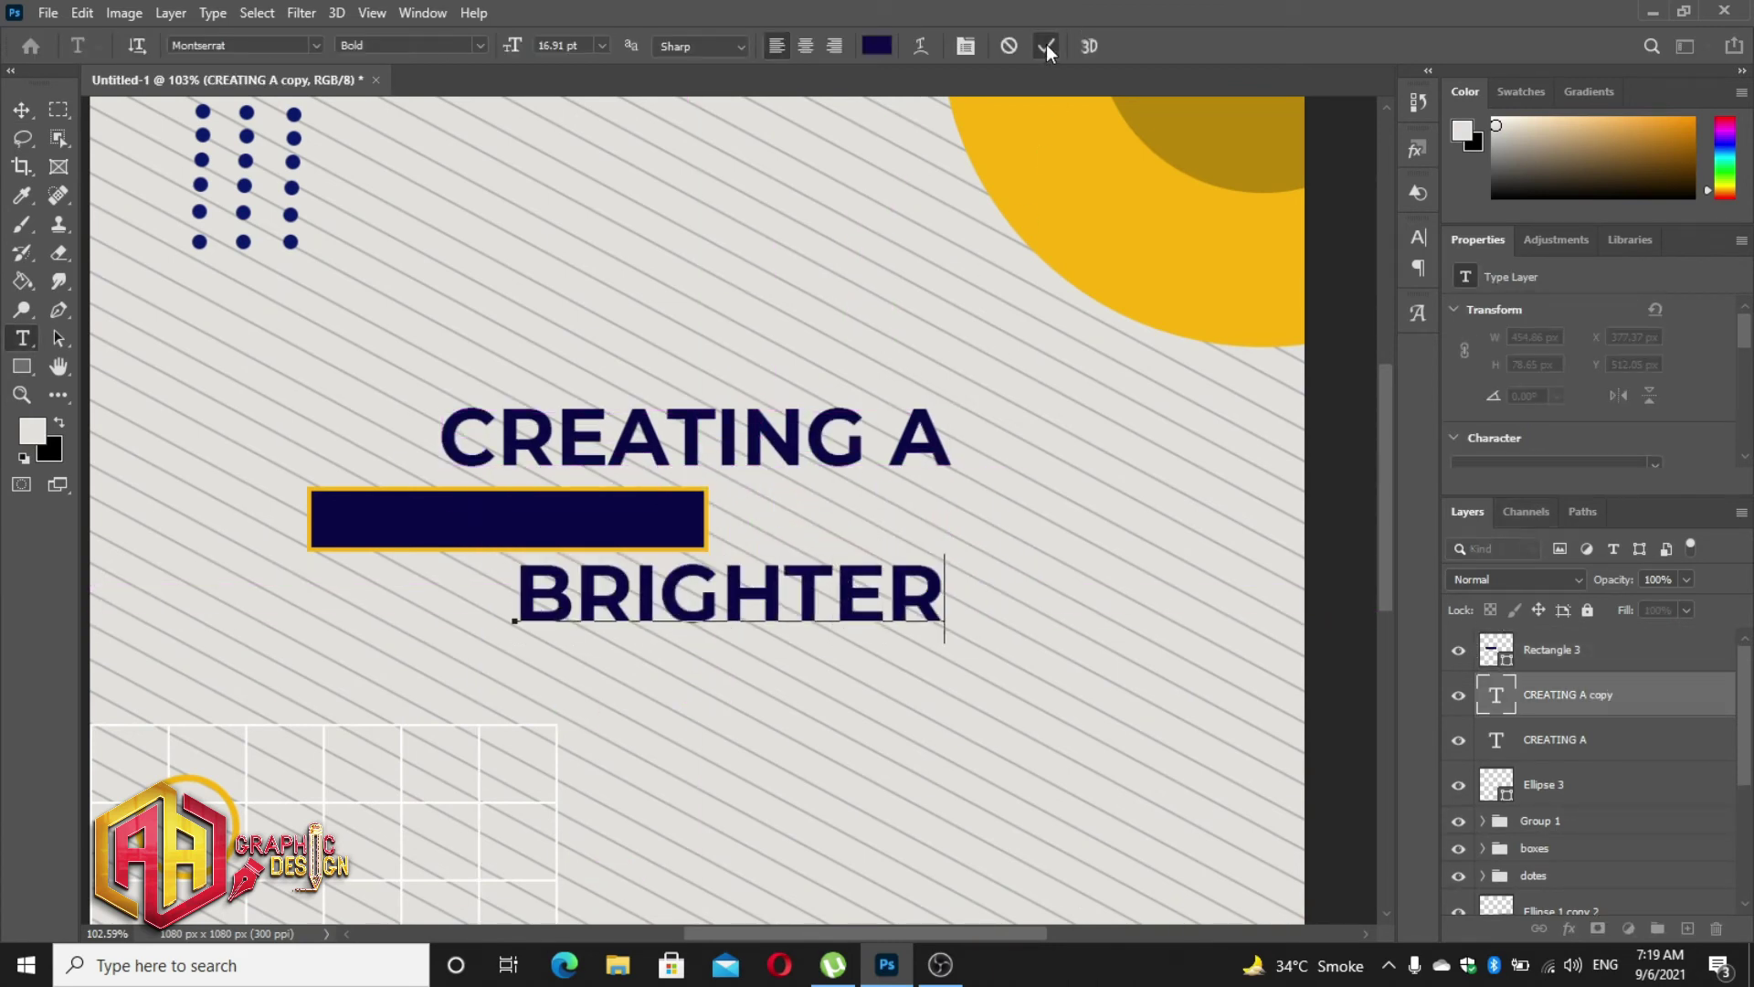
click(1045, 44)
- Make the BRIGHTER text white and bring it in front of the navy bar
key(v)
click(1630, 435)
click(677, 595)
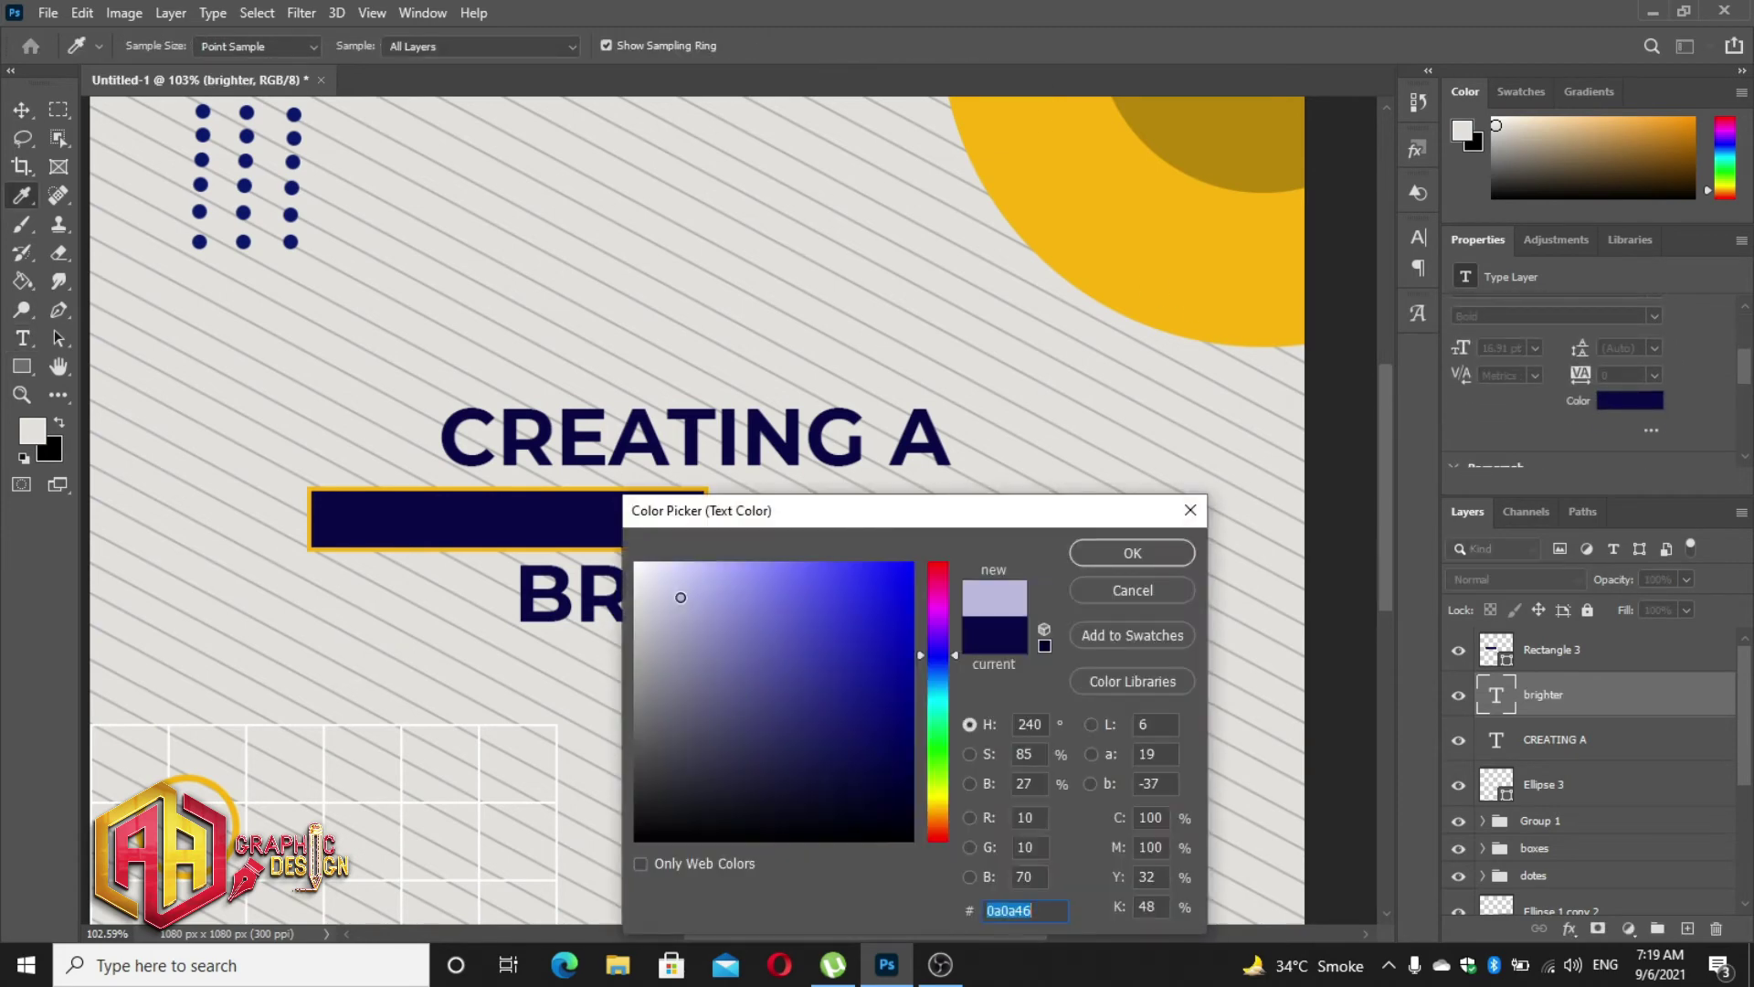
click(1152, 551)
mouse_move(767, 610)
mouse_down()
mouse_move(802, 626)
mouse_move(561, 537)
mouse_up()
key(ctrl+bracketright)
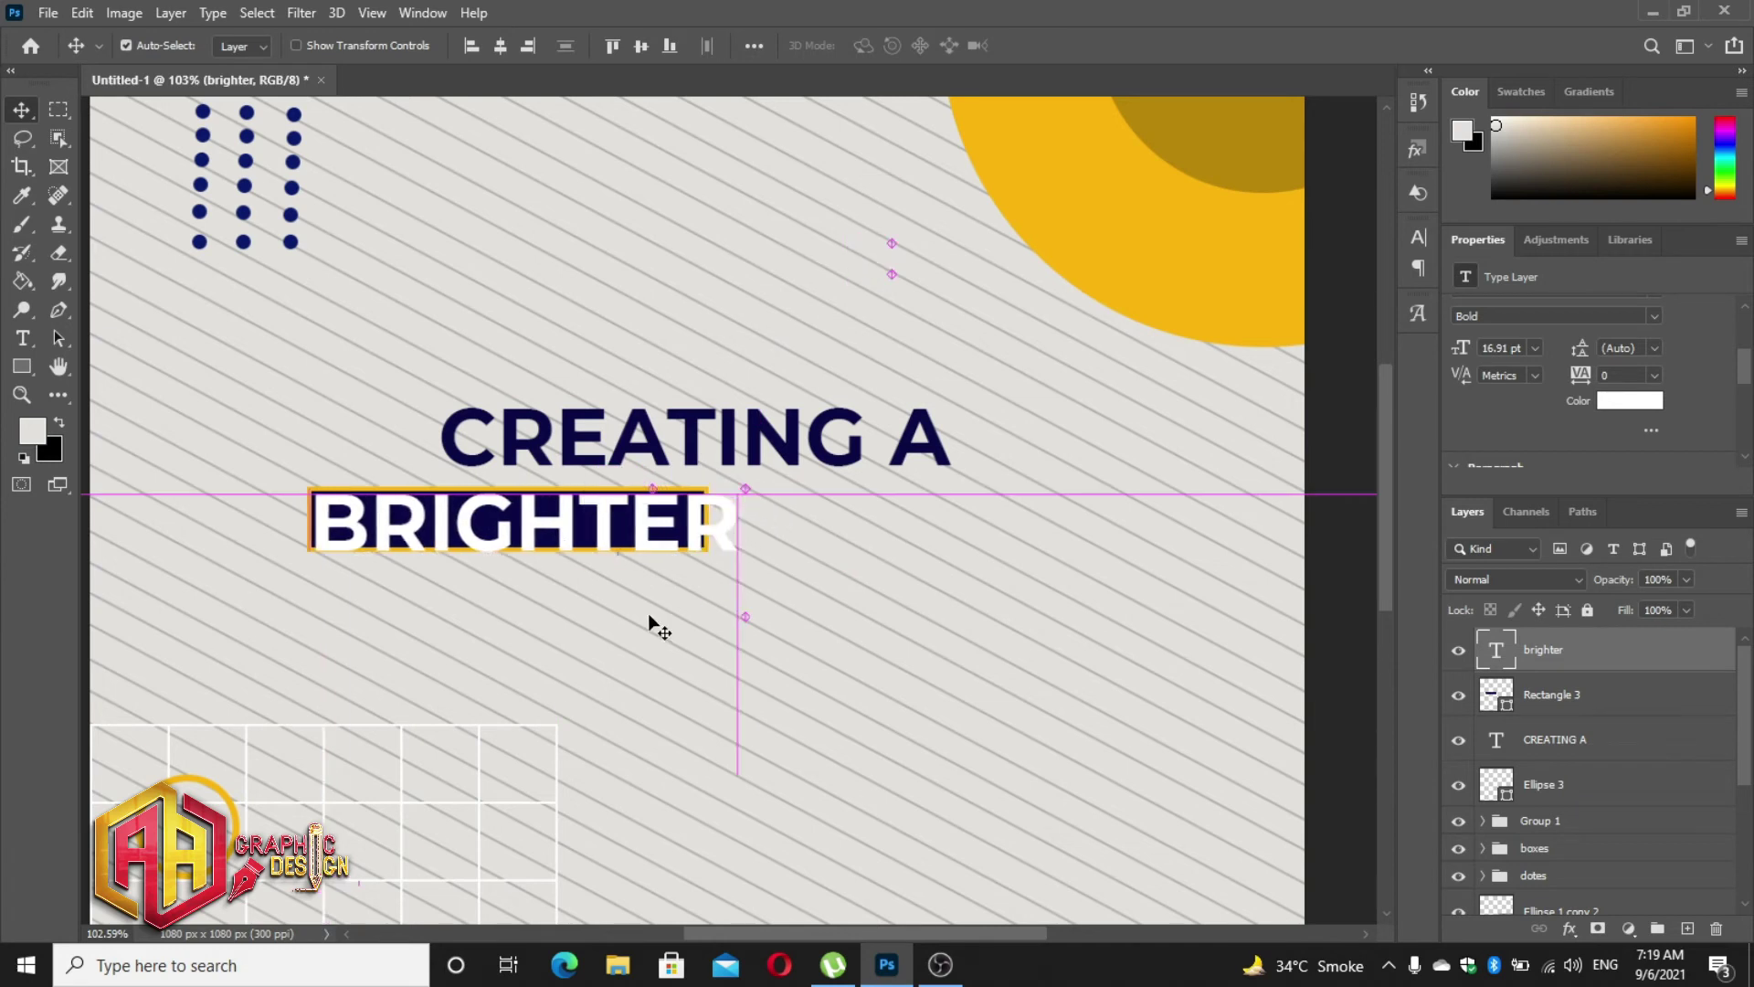
- Shrink BRIGHTER to about 14.96 pt and nudge it right and down onto the bar
key(ctrl+t)
drag(738, 571, 695, 566)
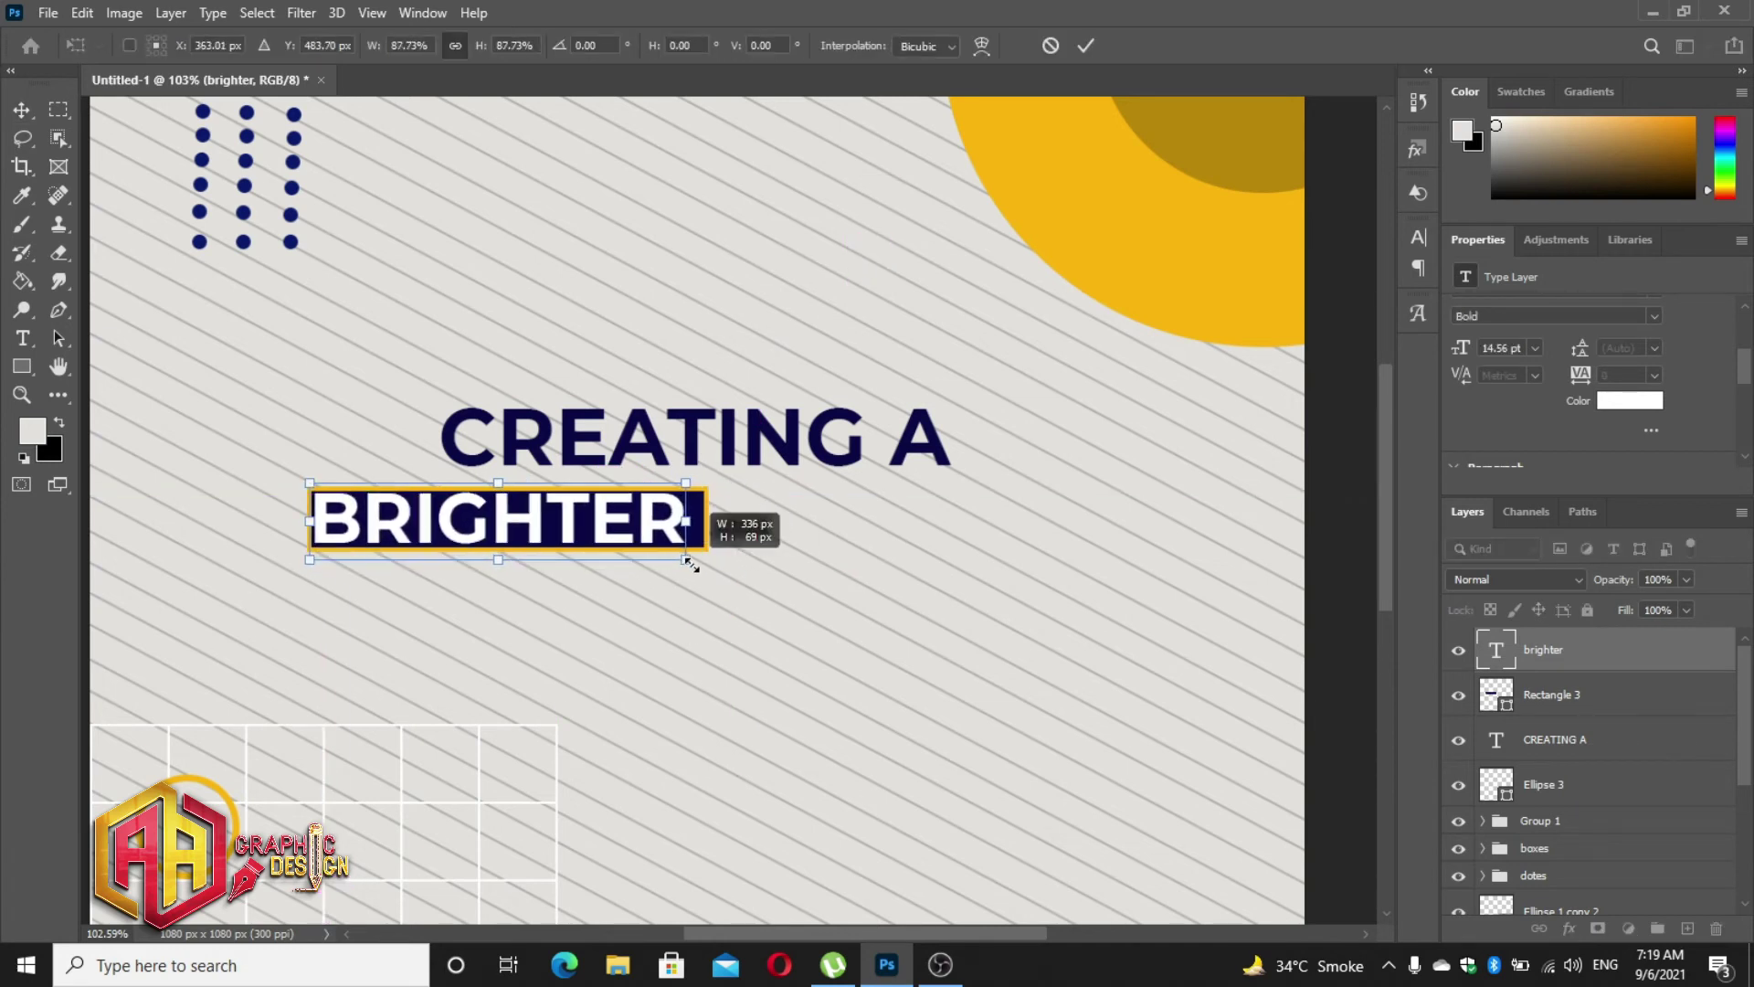
key(Right)
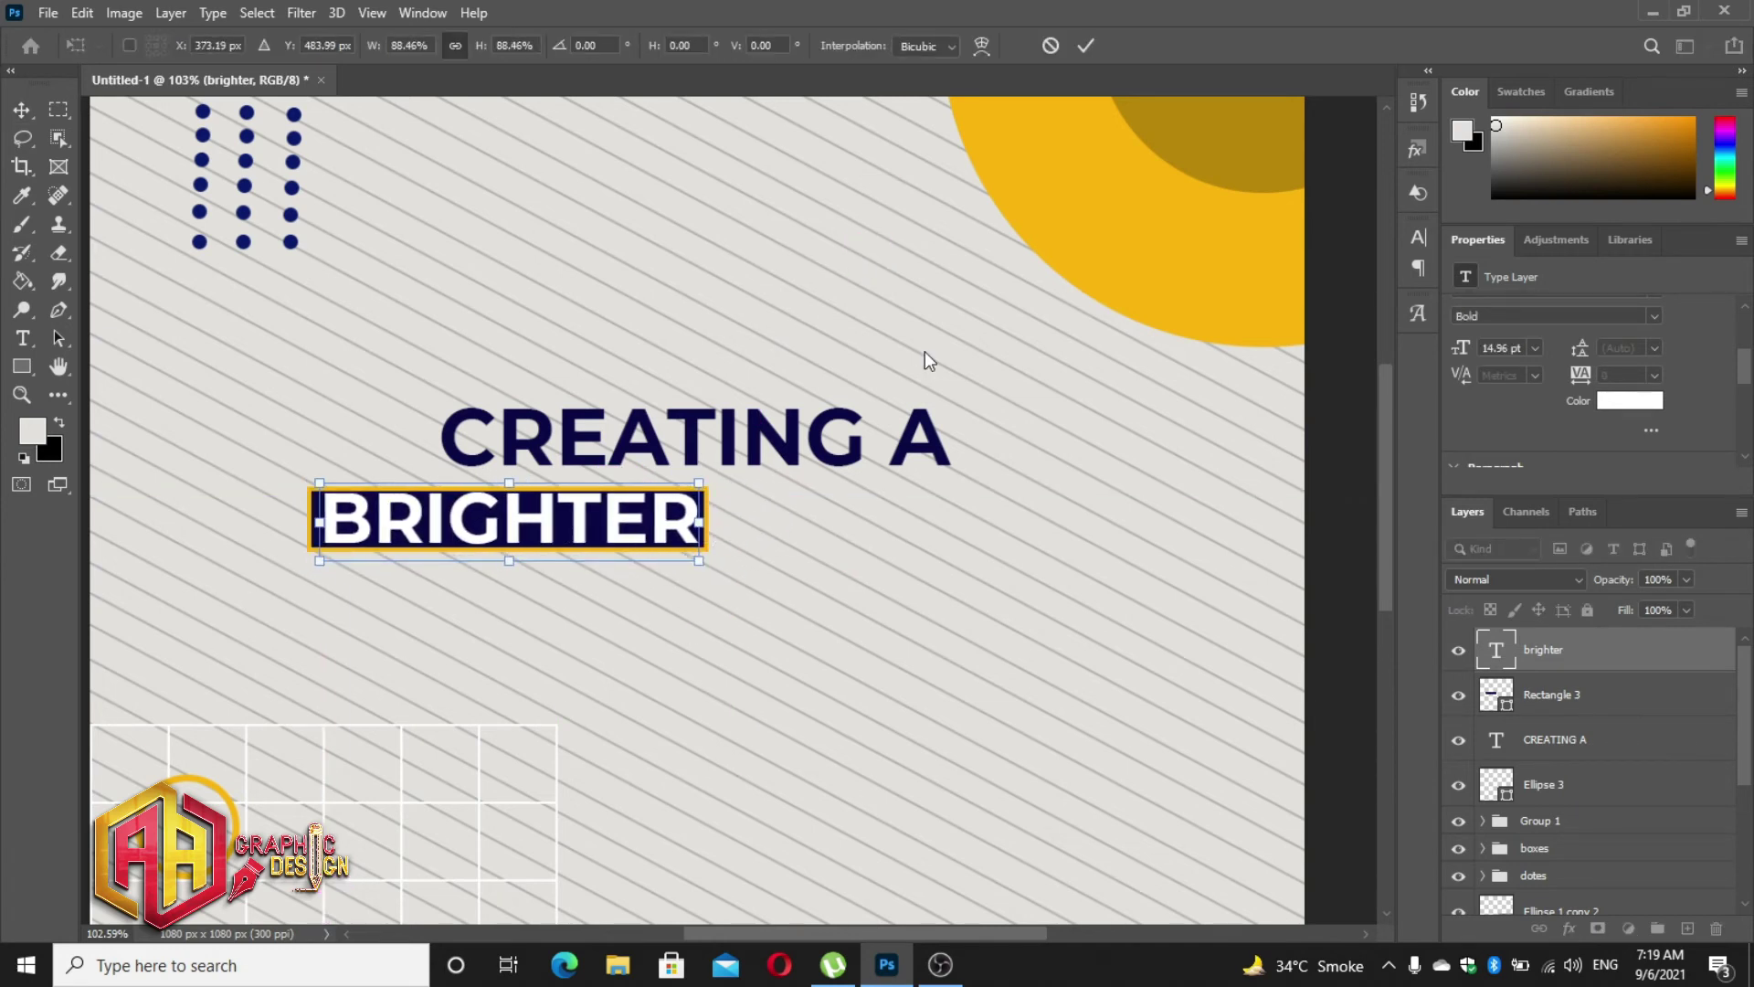
key(Down)
key(Right)
click(1086, 46)
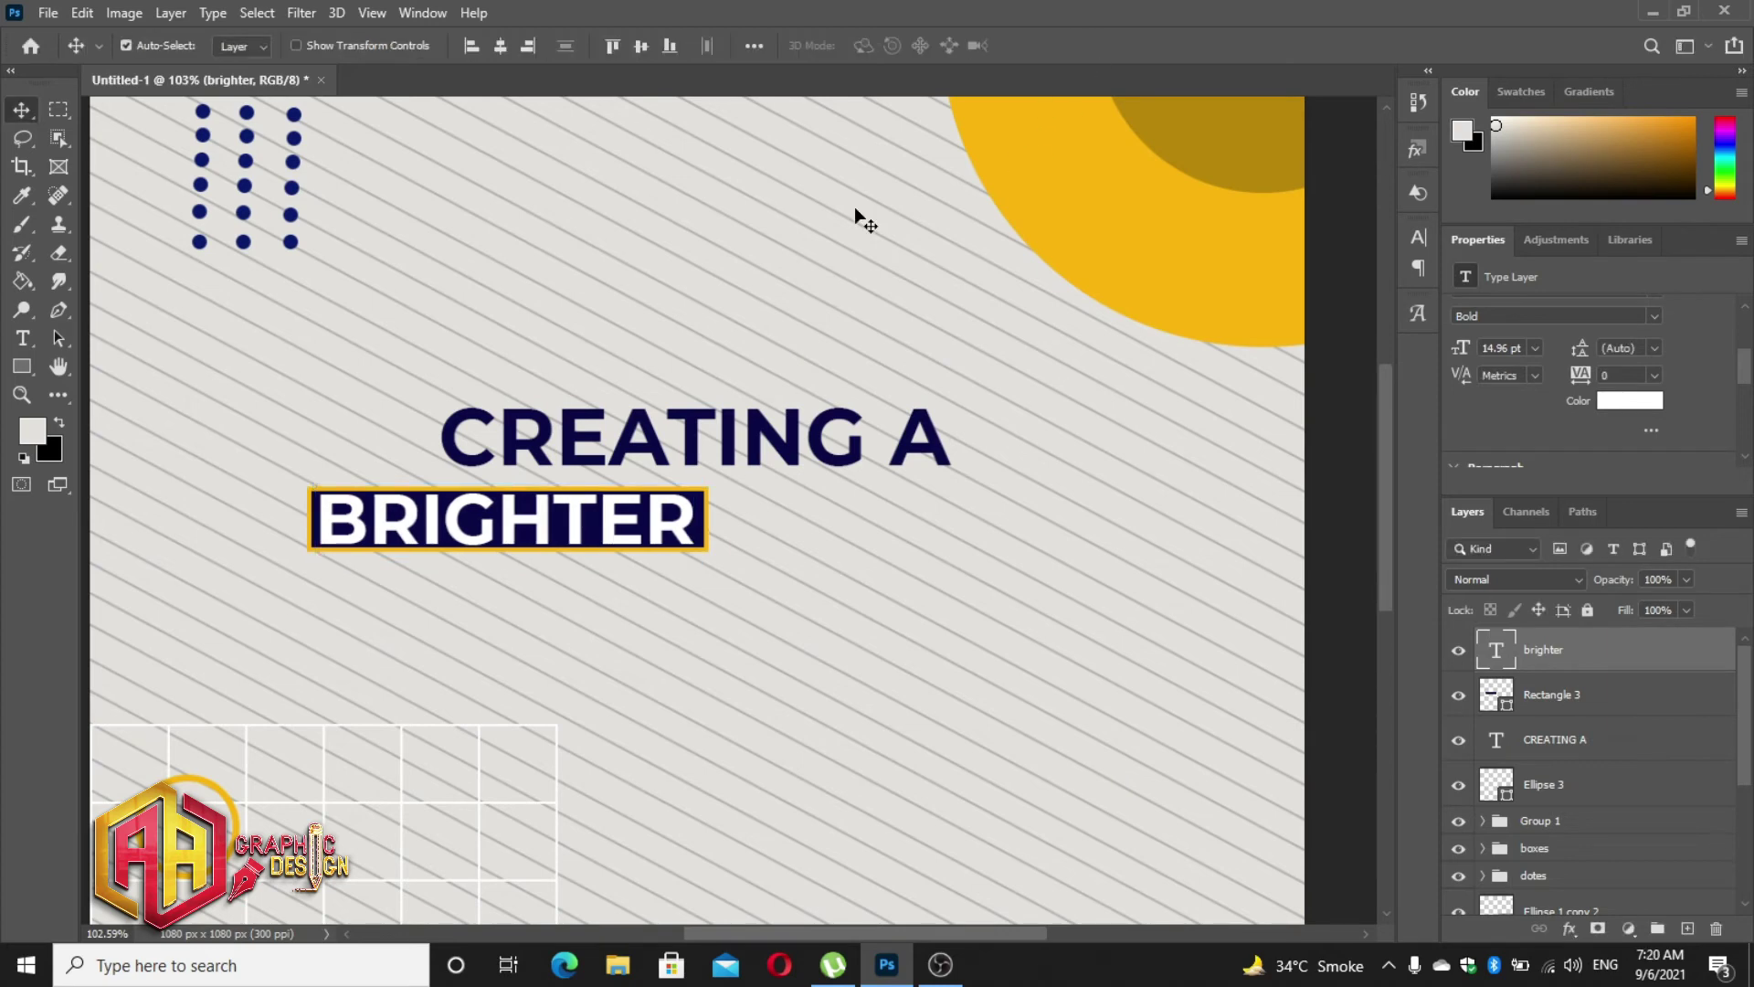
- Copy CREATING A, retype it as TOMORROW, and scale it to about 15.72 pt beside BRIGHTER
scroll(676, 429, down, 3)
scroll(694, 448, down, 2)
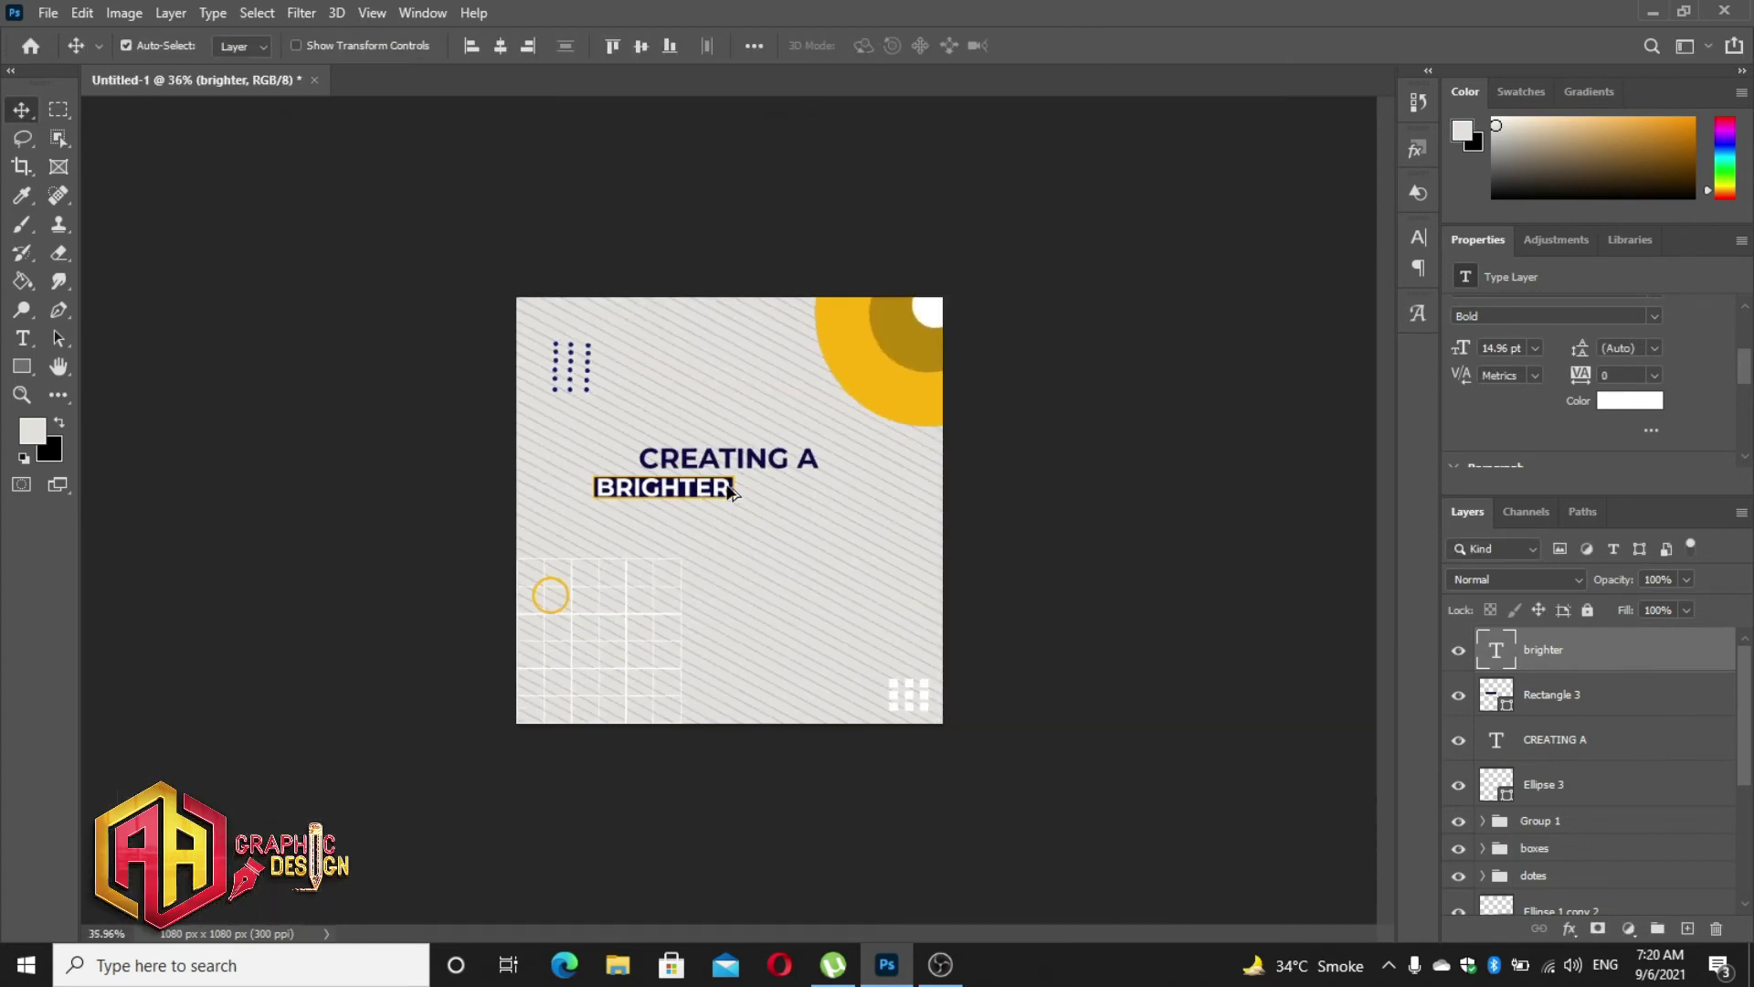
scroll(726, 485, up, 2)
scroll(728, 491, up, 2)
scroll(728, 491, up, 2)
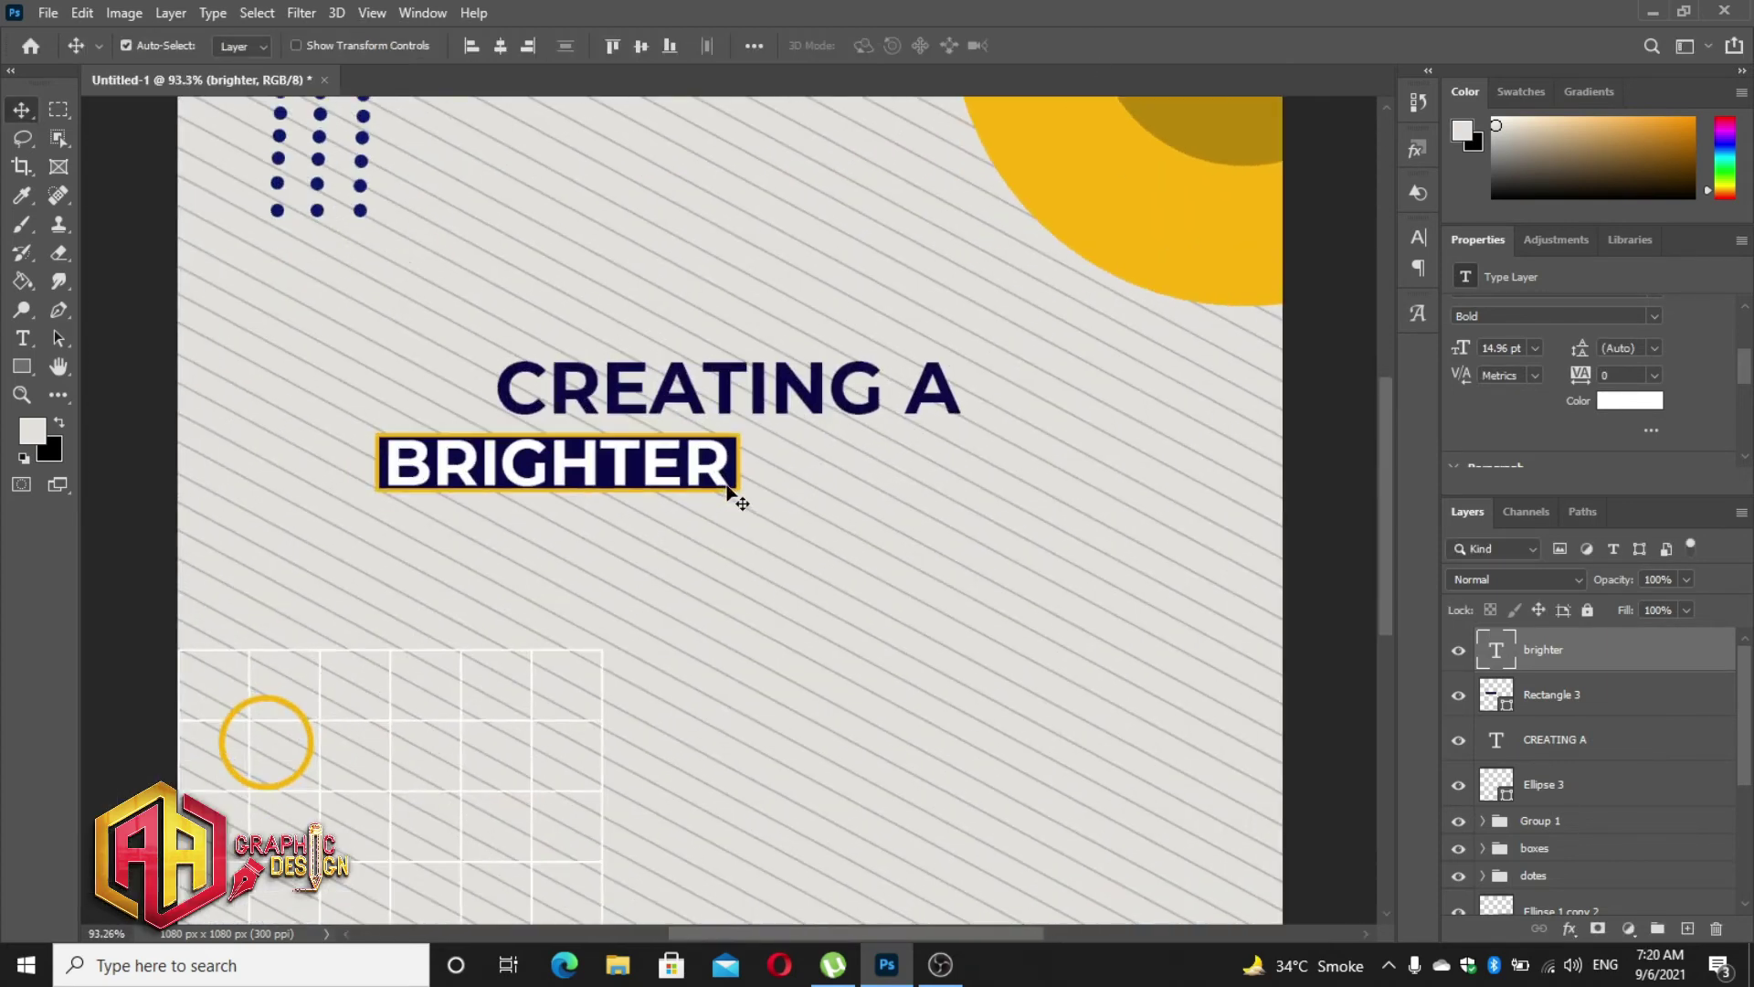
drag(726, 402, 877, 521)
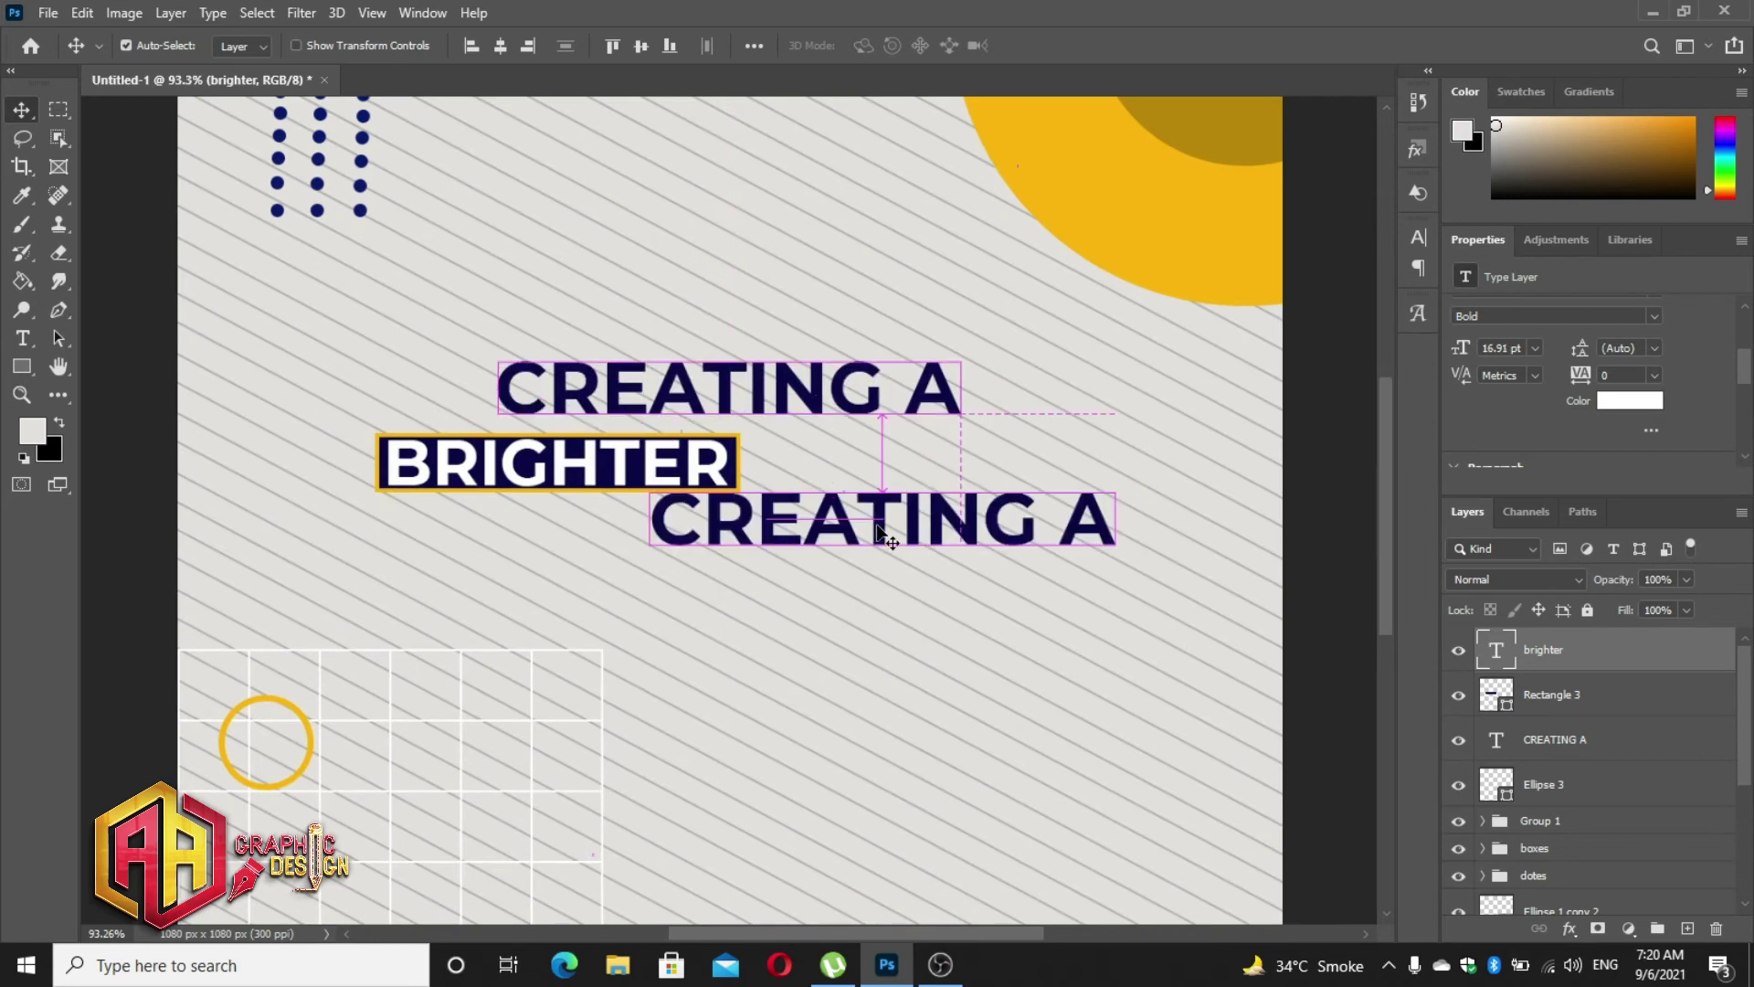
double_click(877, 521)
text(TOM)
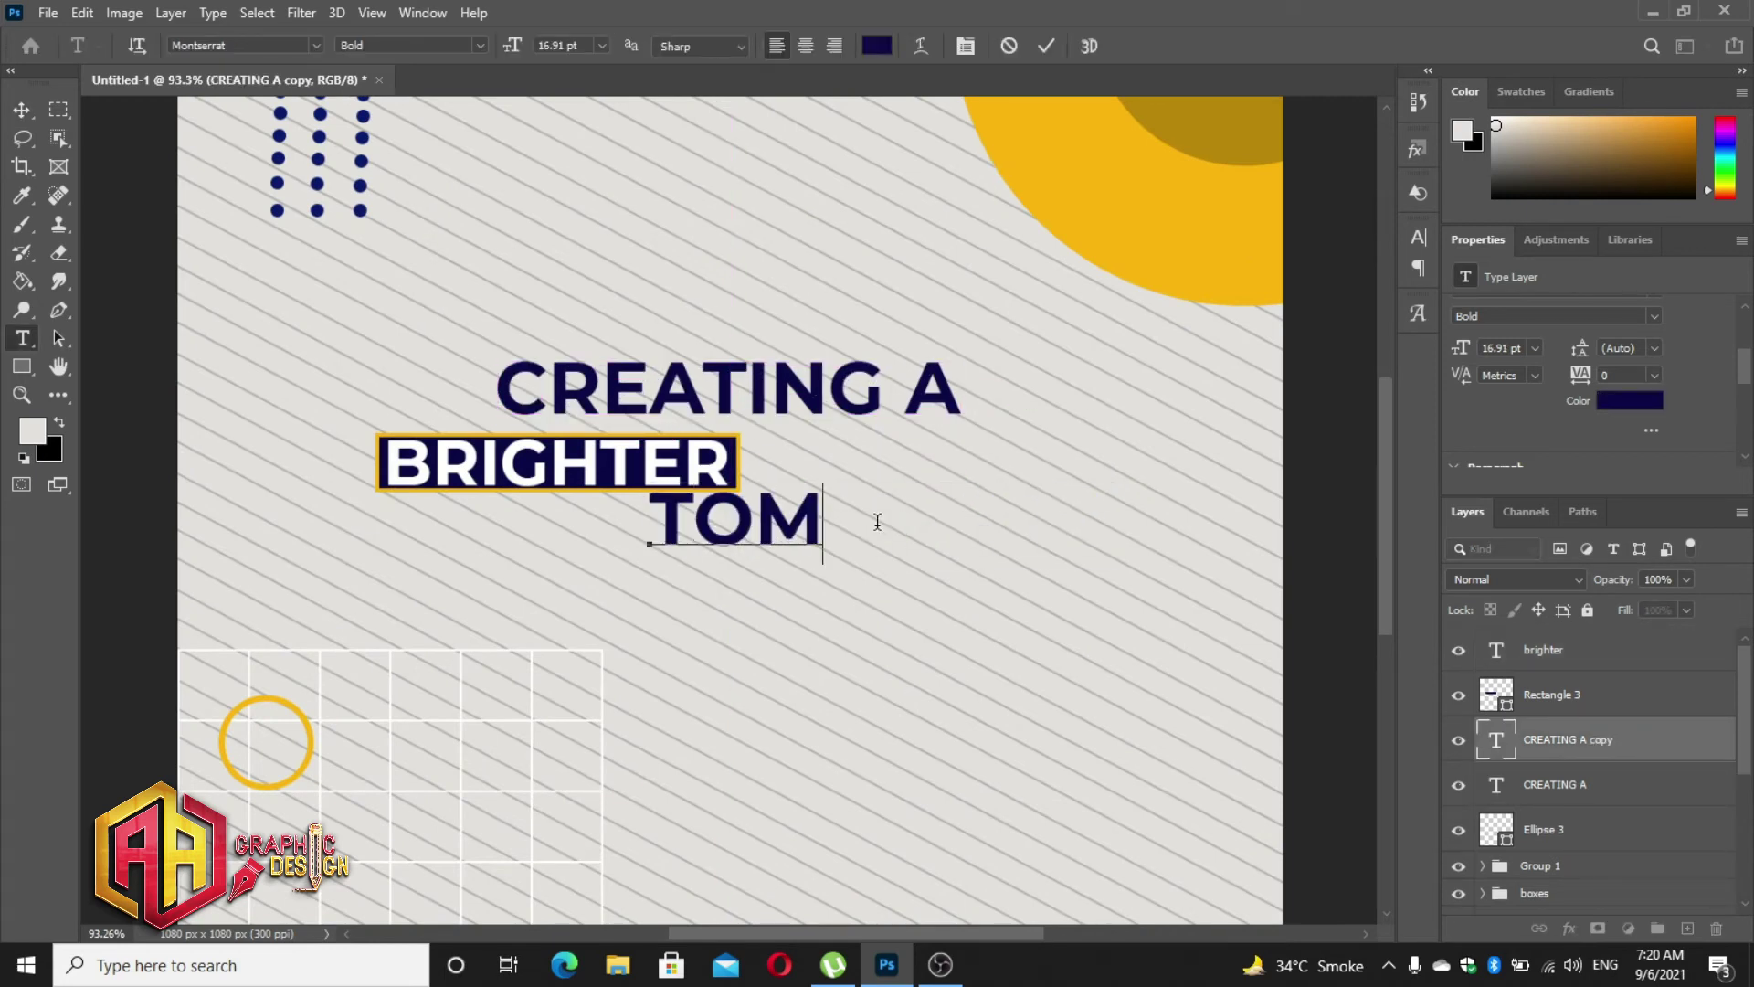
text(ORROW)
click(1046, 46)
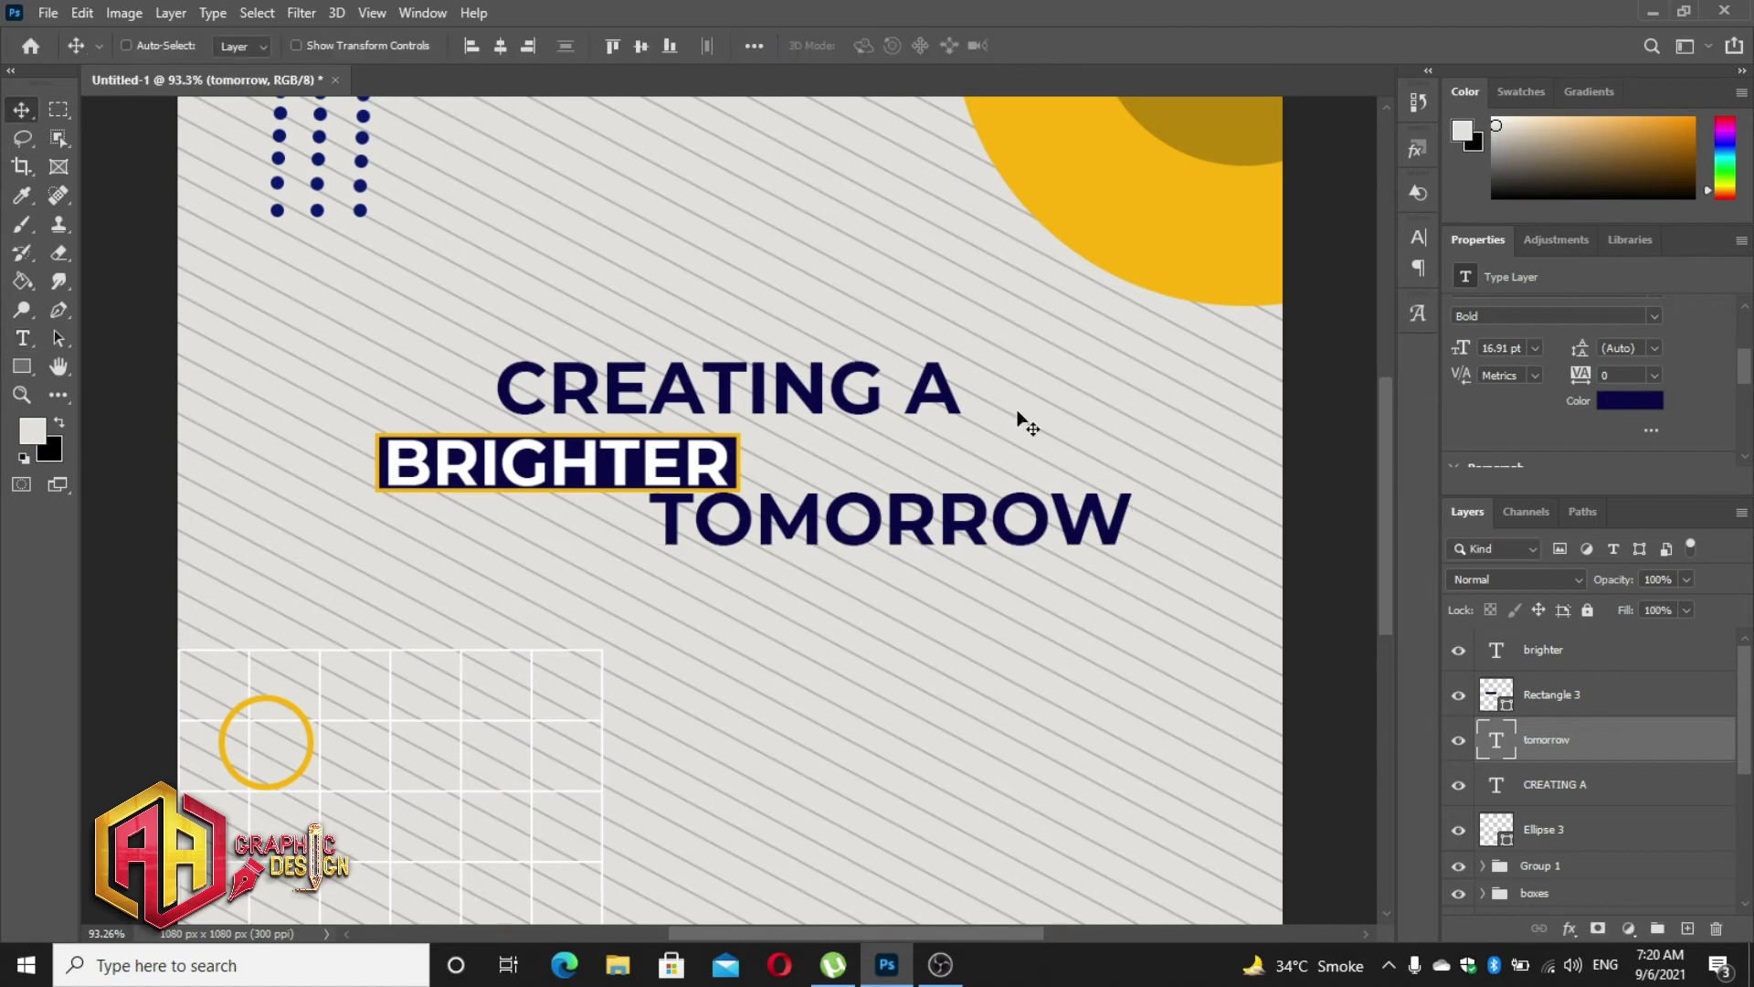
key(ctrl+t)
mouse_move(1132, 558)
mouse_down()
mouse_move(1042, 546)
mouse_move(1051, 470)
mouse_up()
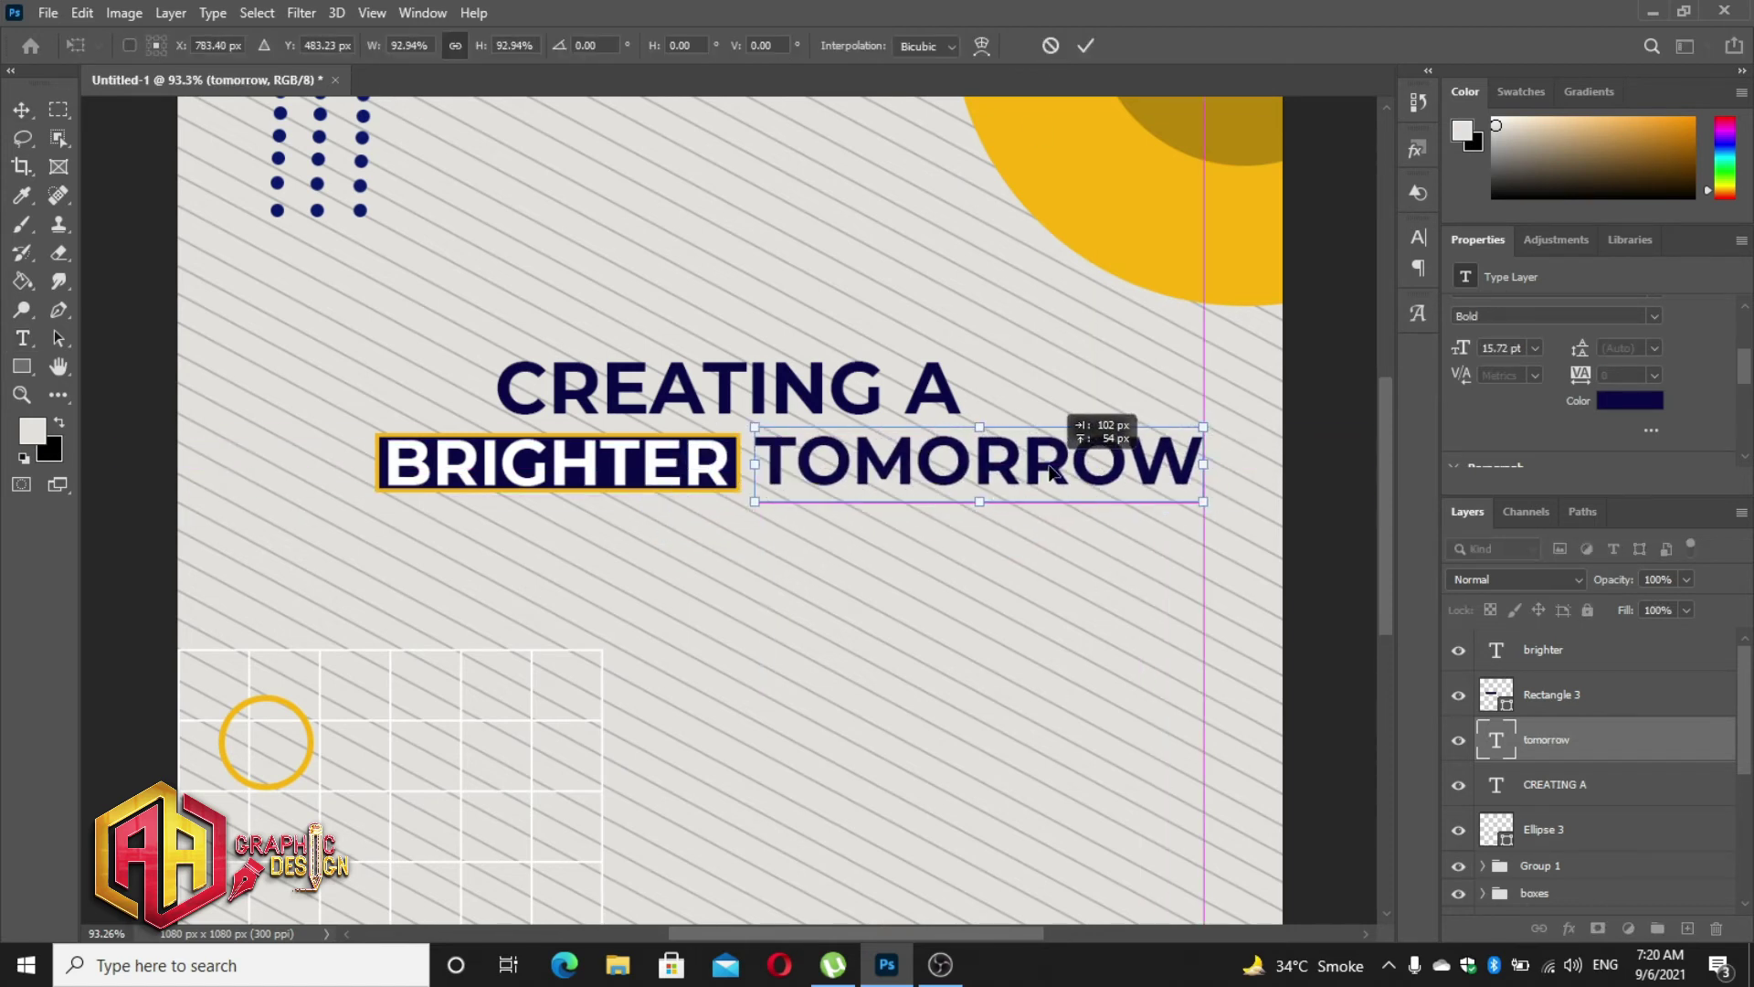
click(1092, 45)
- Shift the BRIGHTER TOMORROW line left so it centres under CREATING A
shift+click(1544, 650)
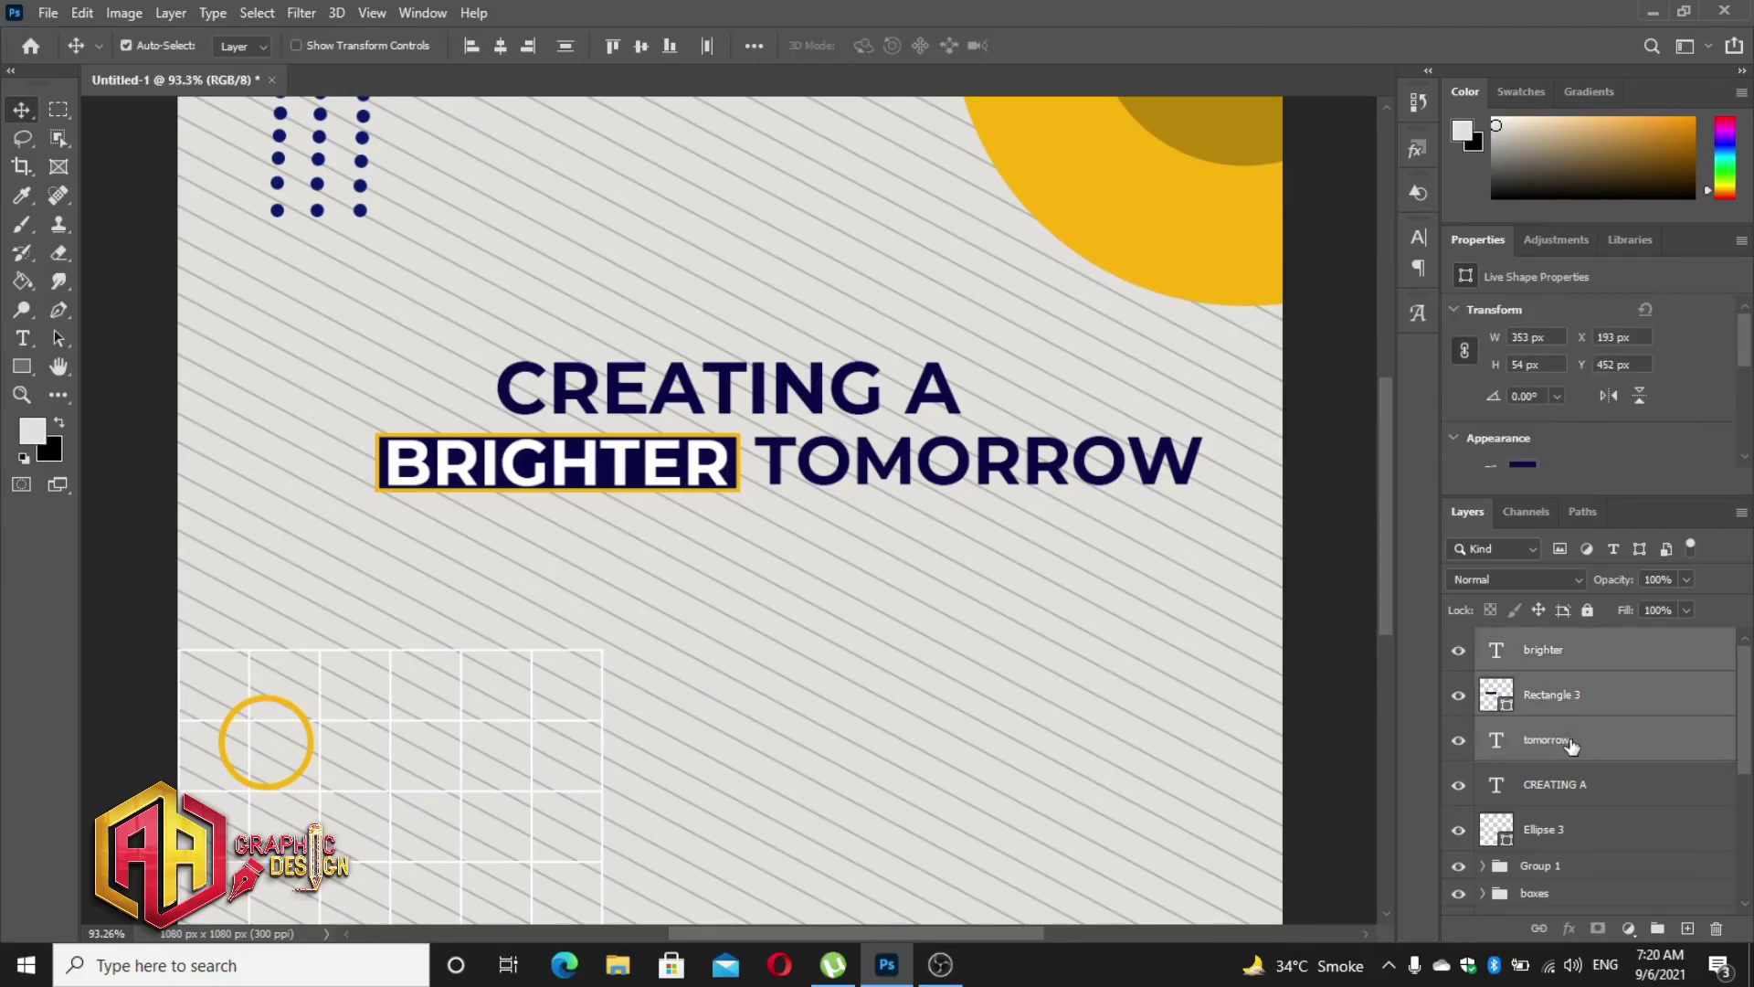
key(ctrl+t)
drag(868, 473, 848, 473)
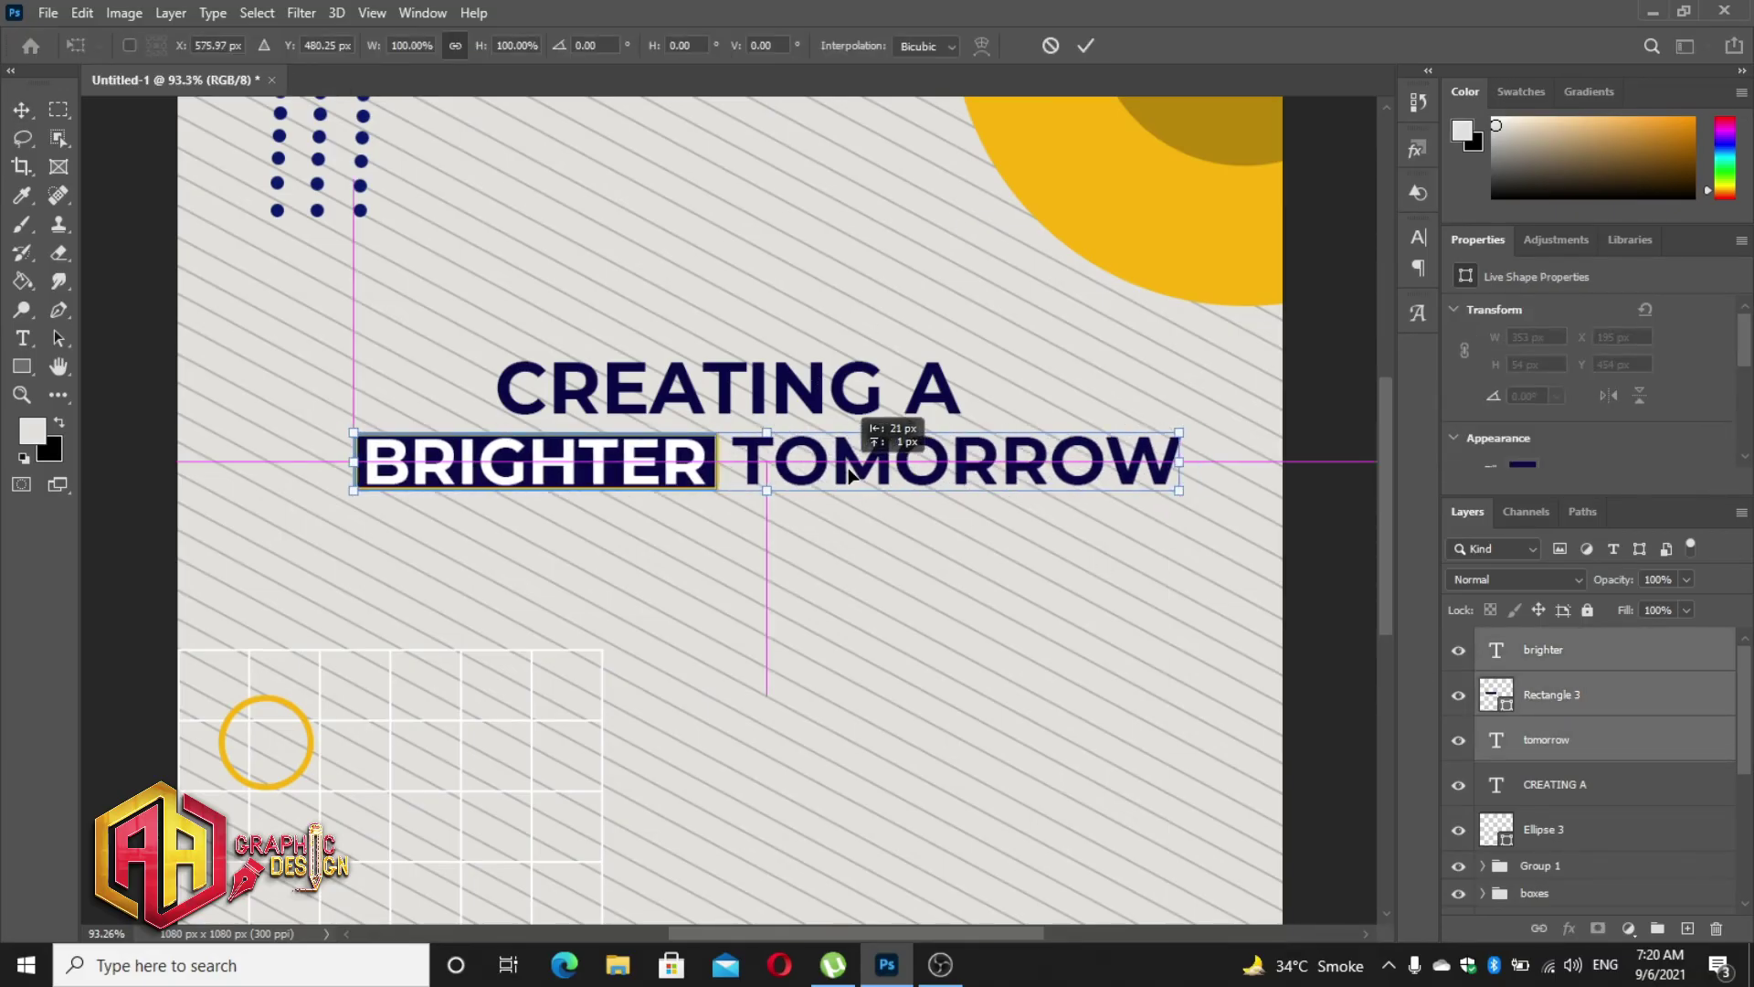
key(Return)
key(ctrl+0)
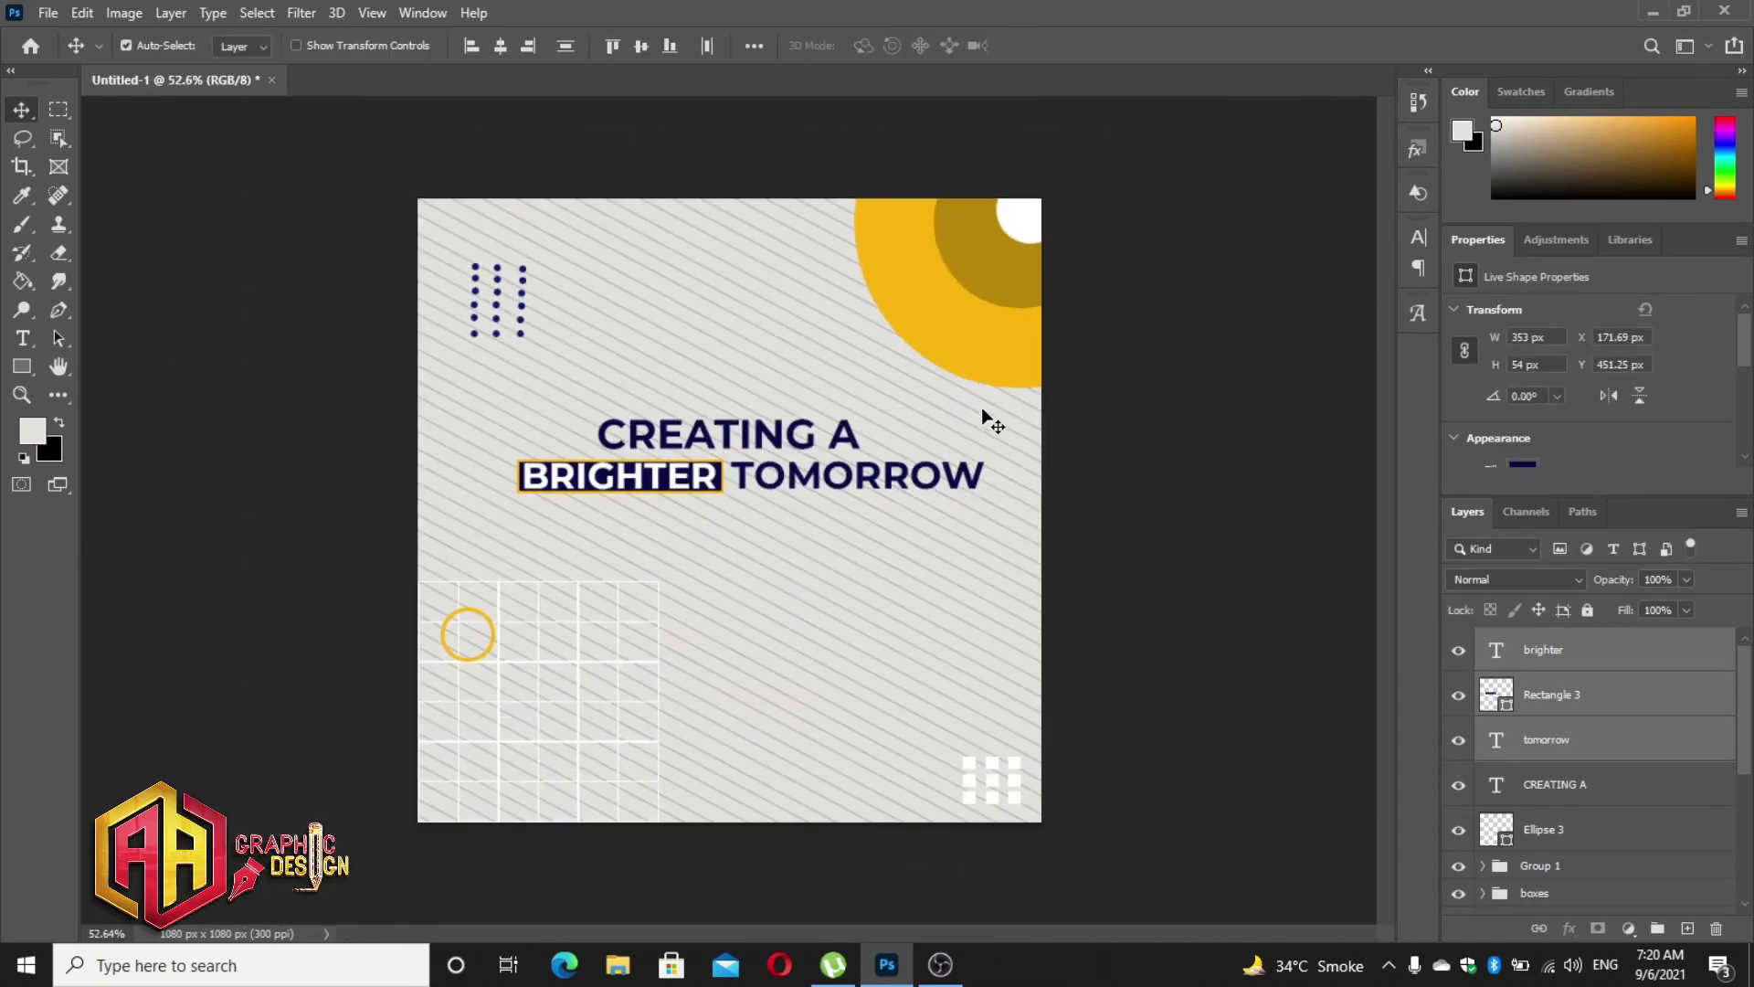
click(706, 436)
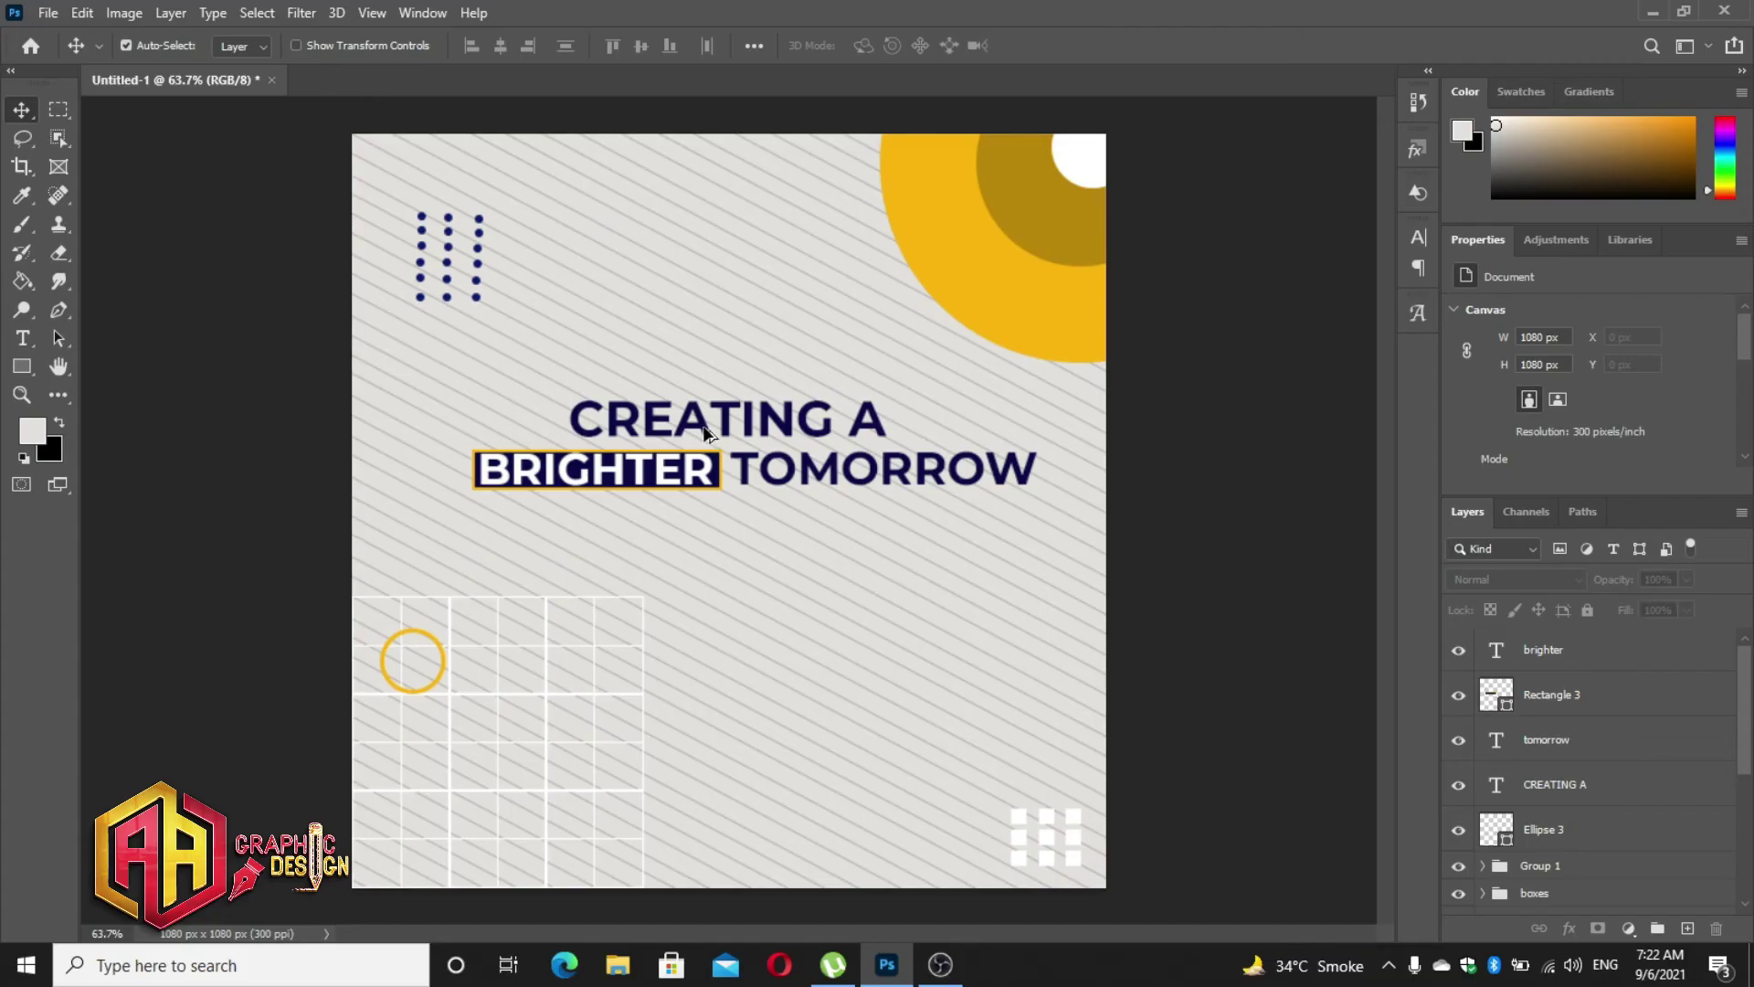
- Add a body-size copy of the heading reading 'OUR PROFESSIONAL HAVE 6 YEARS EXPERIENCE… BRANDING SERVICES TO YOUR BUSINESS'
drag(706, 436, 707, 527)
key(ctrl+t)
drag(886, 540, 646, 519)
key(Return)
double_click(645, 519)
text(OUR )
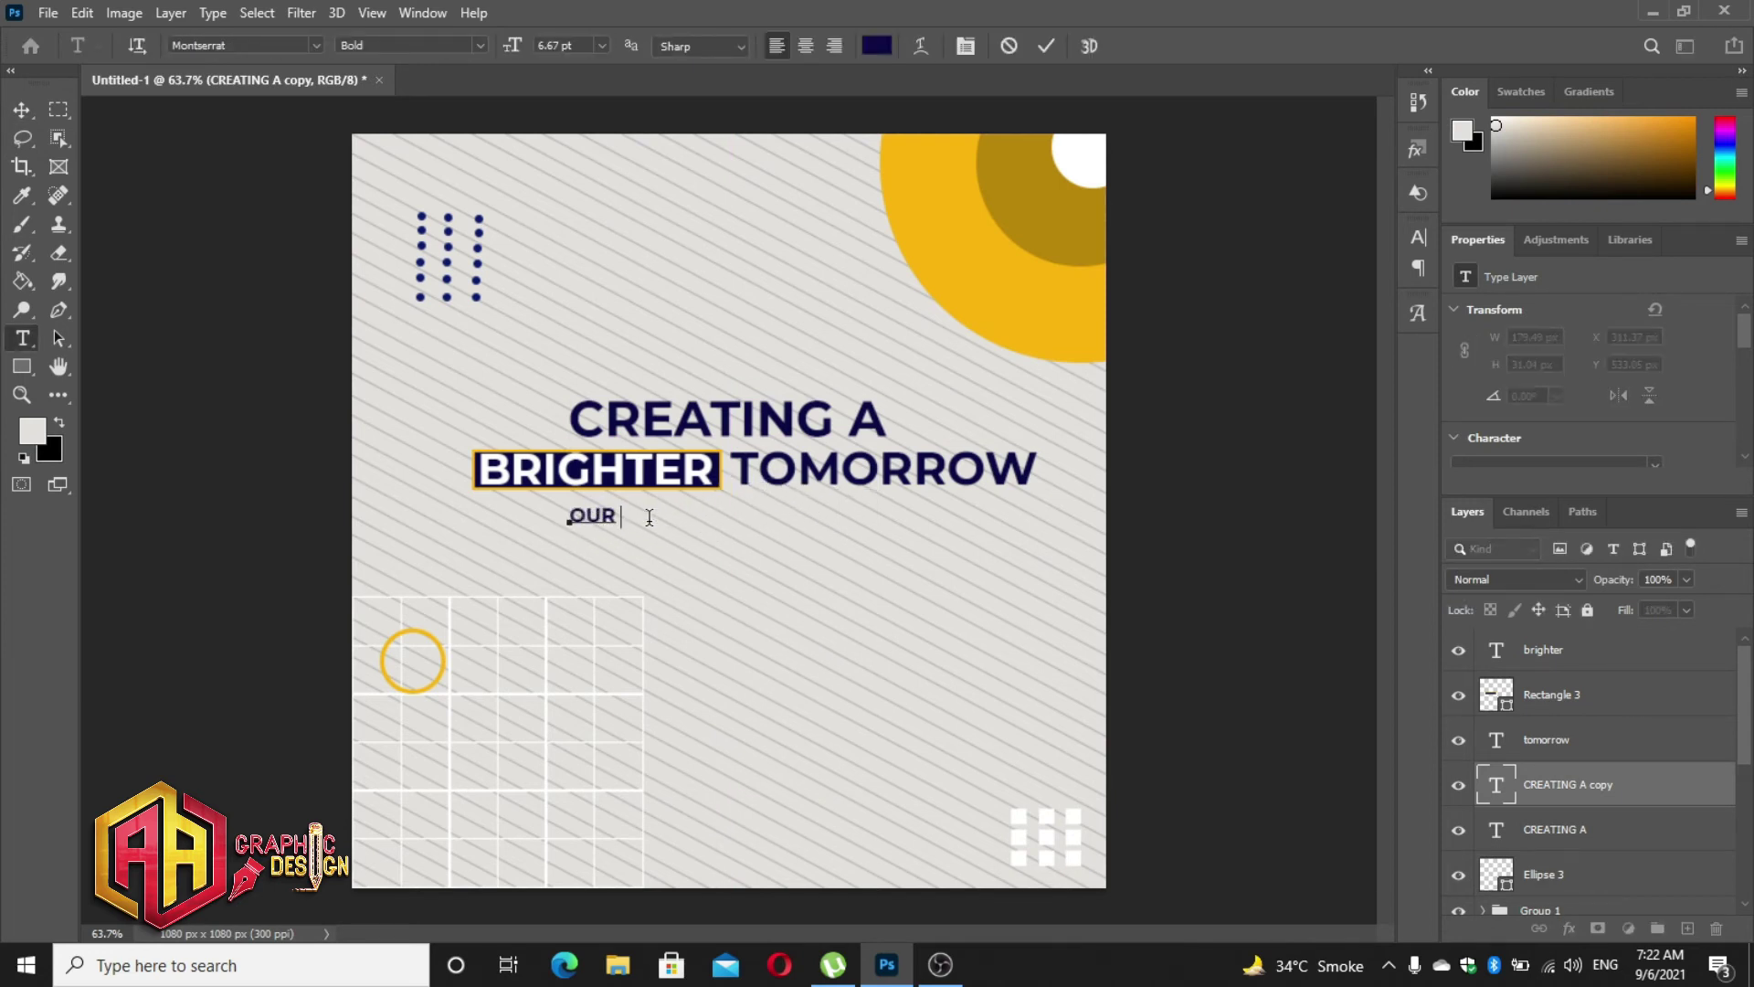
text(PROFESSIONAL HAVE)
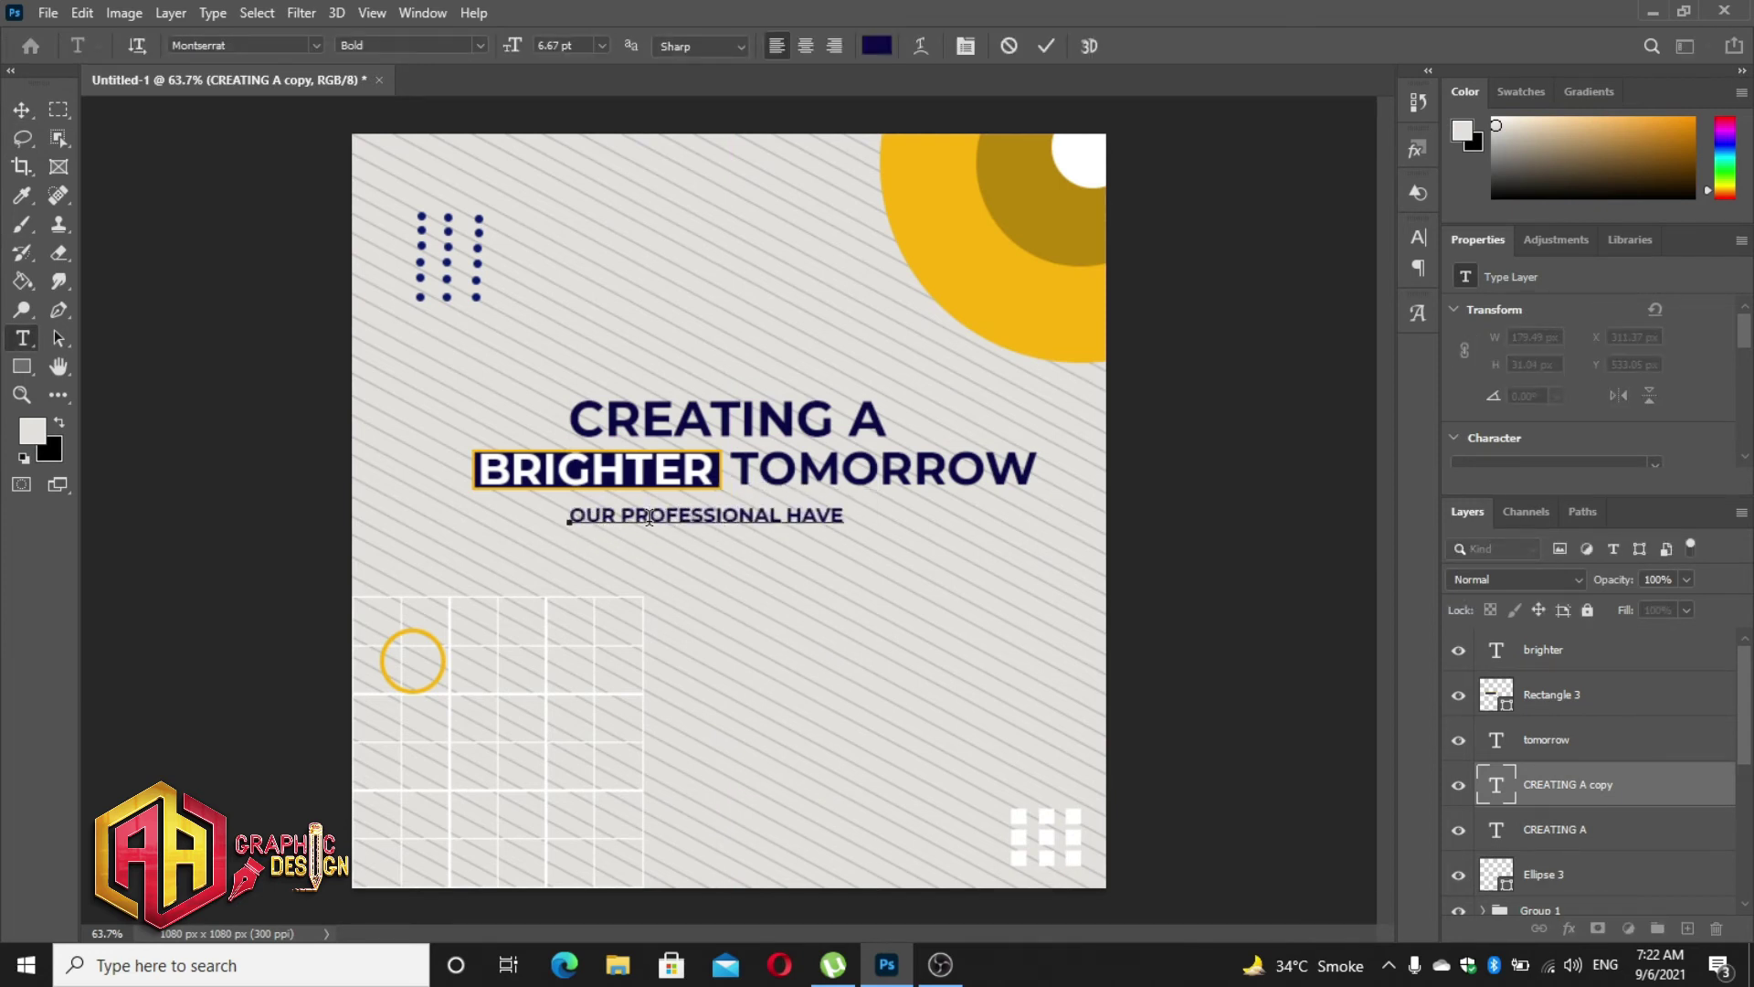
text( 6 YEARS EXPERIENCE)
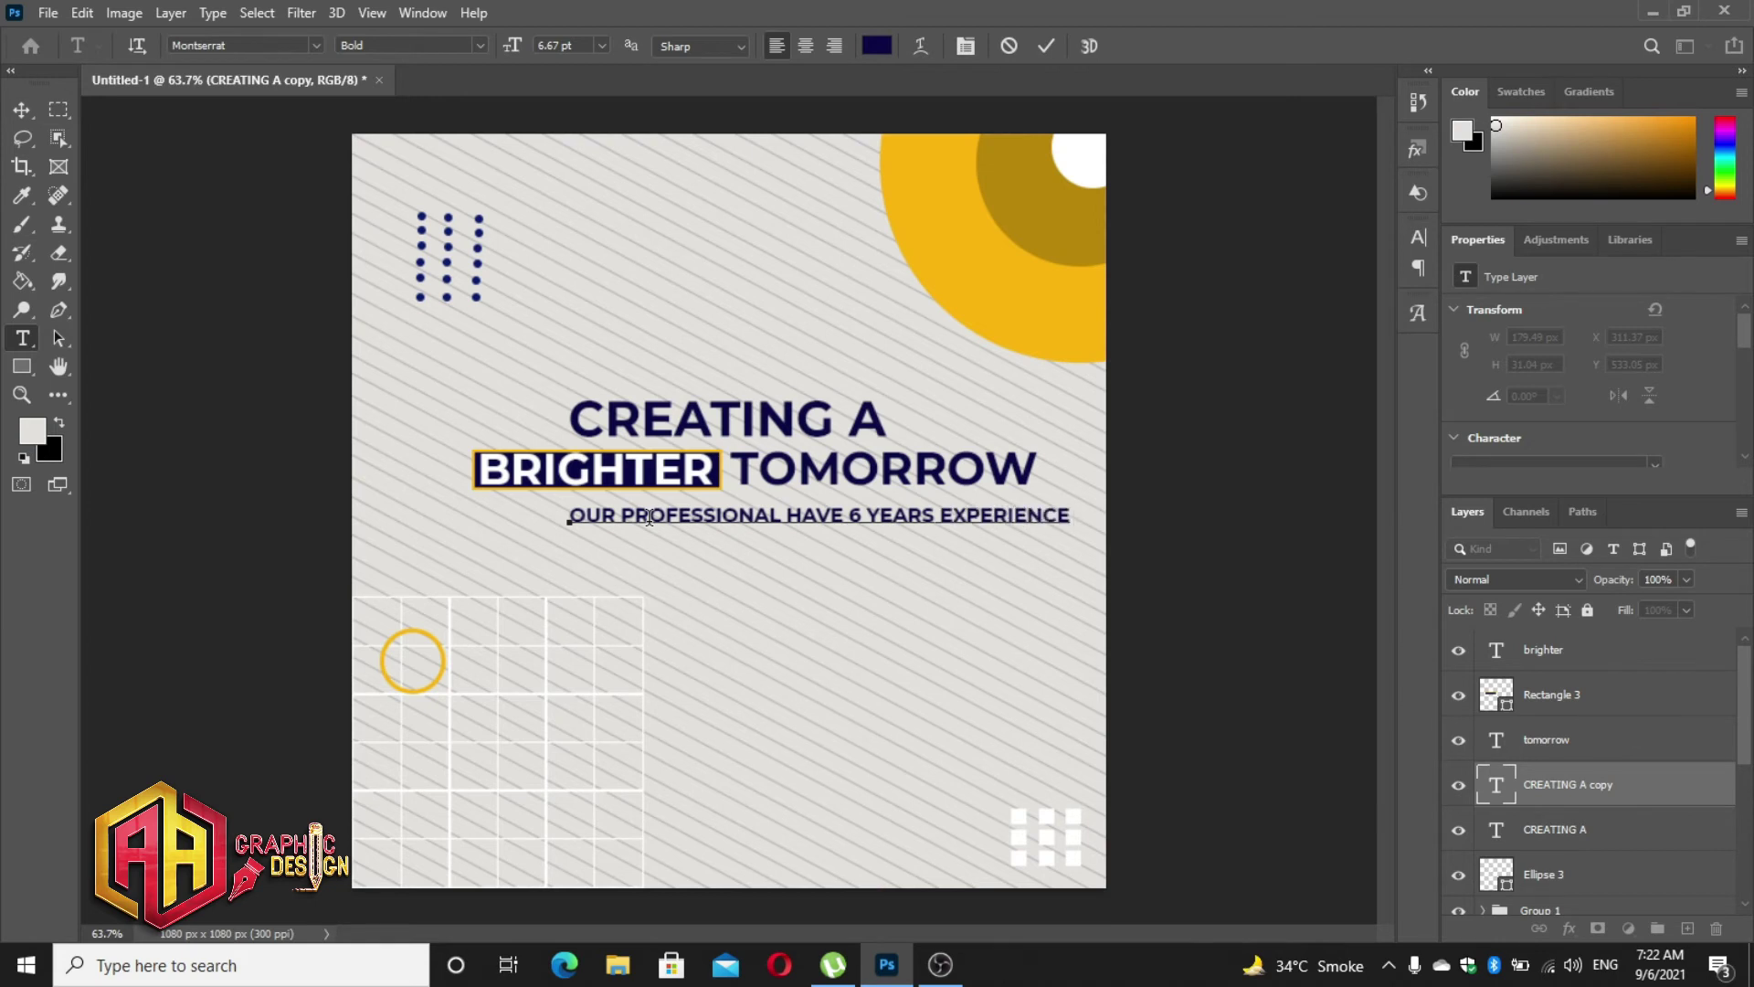
text( IN DEVELOPMENT)
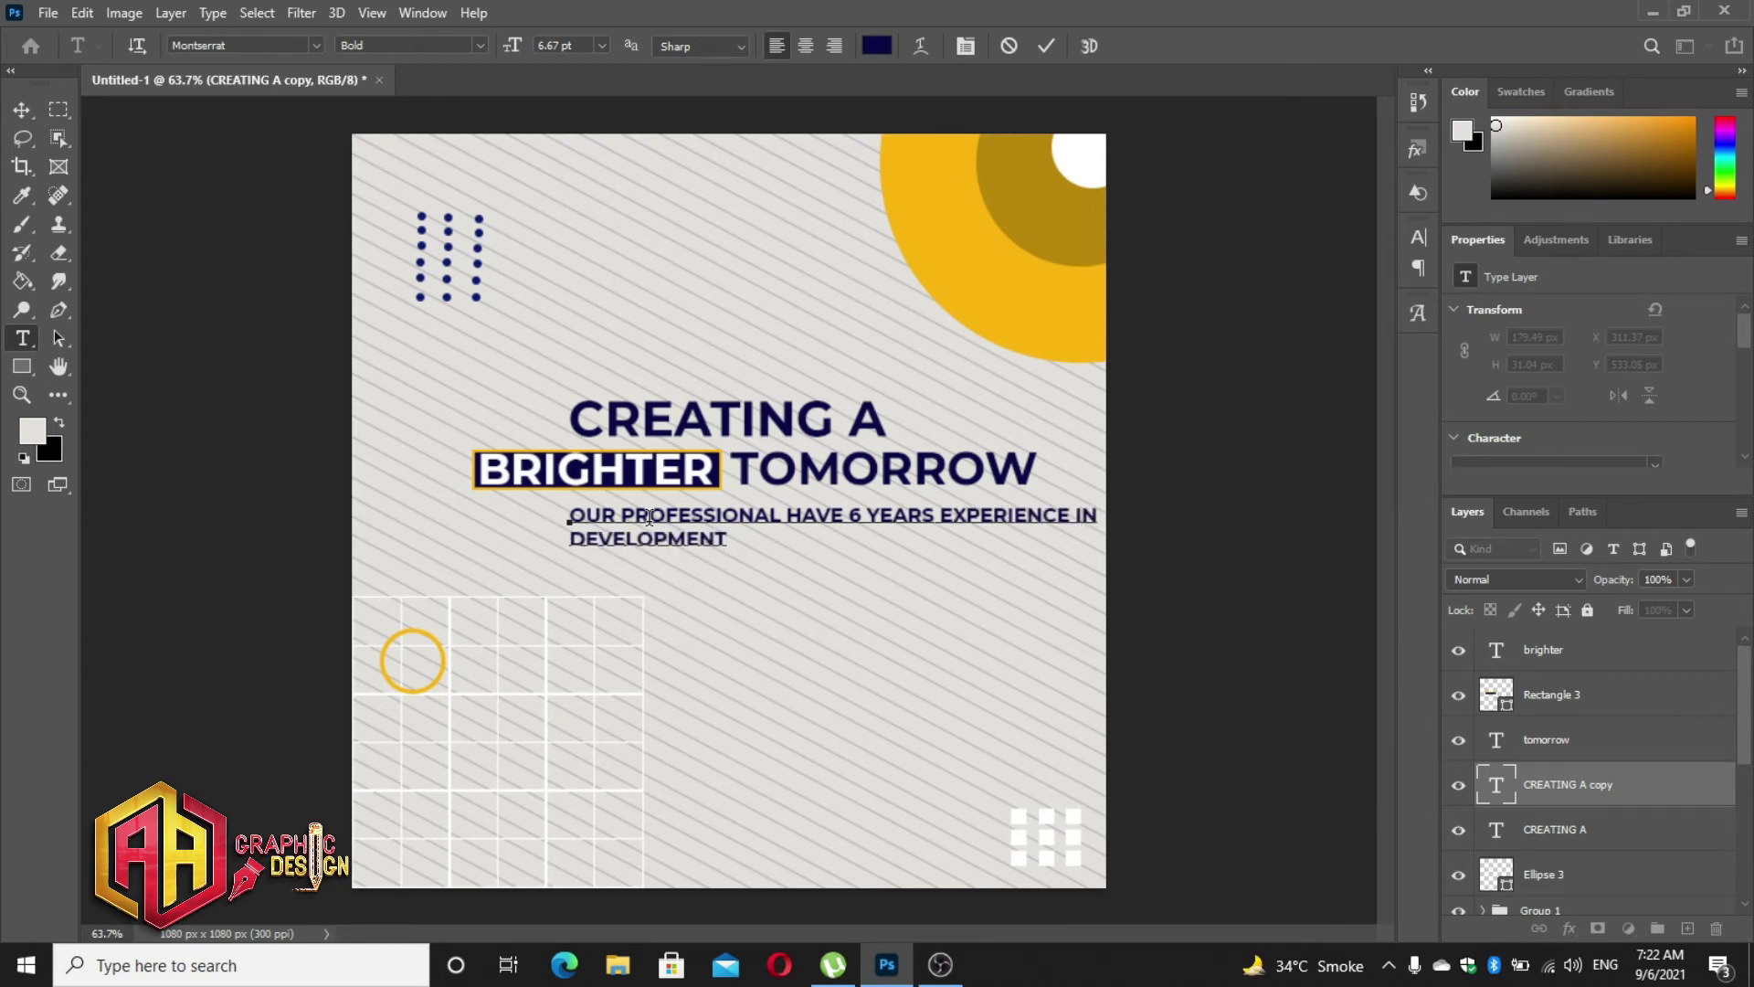
text(, DESIG)
text(NING )
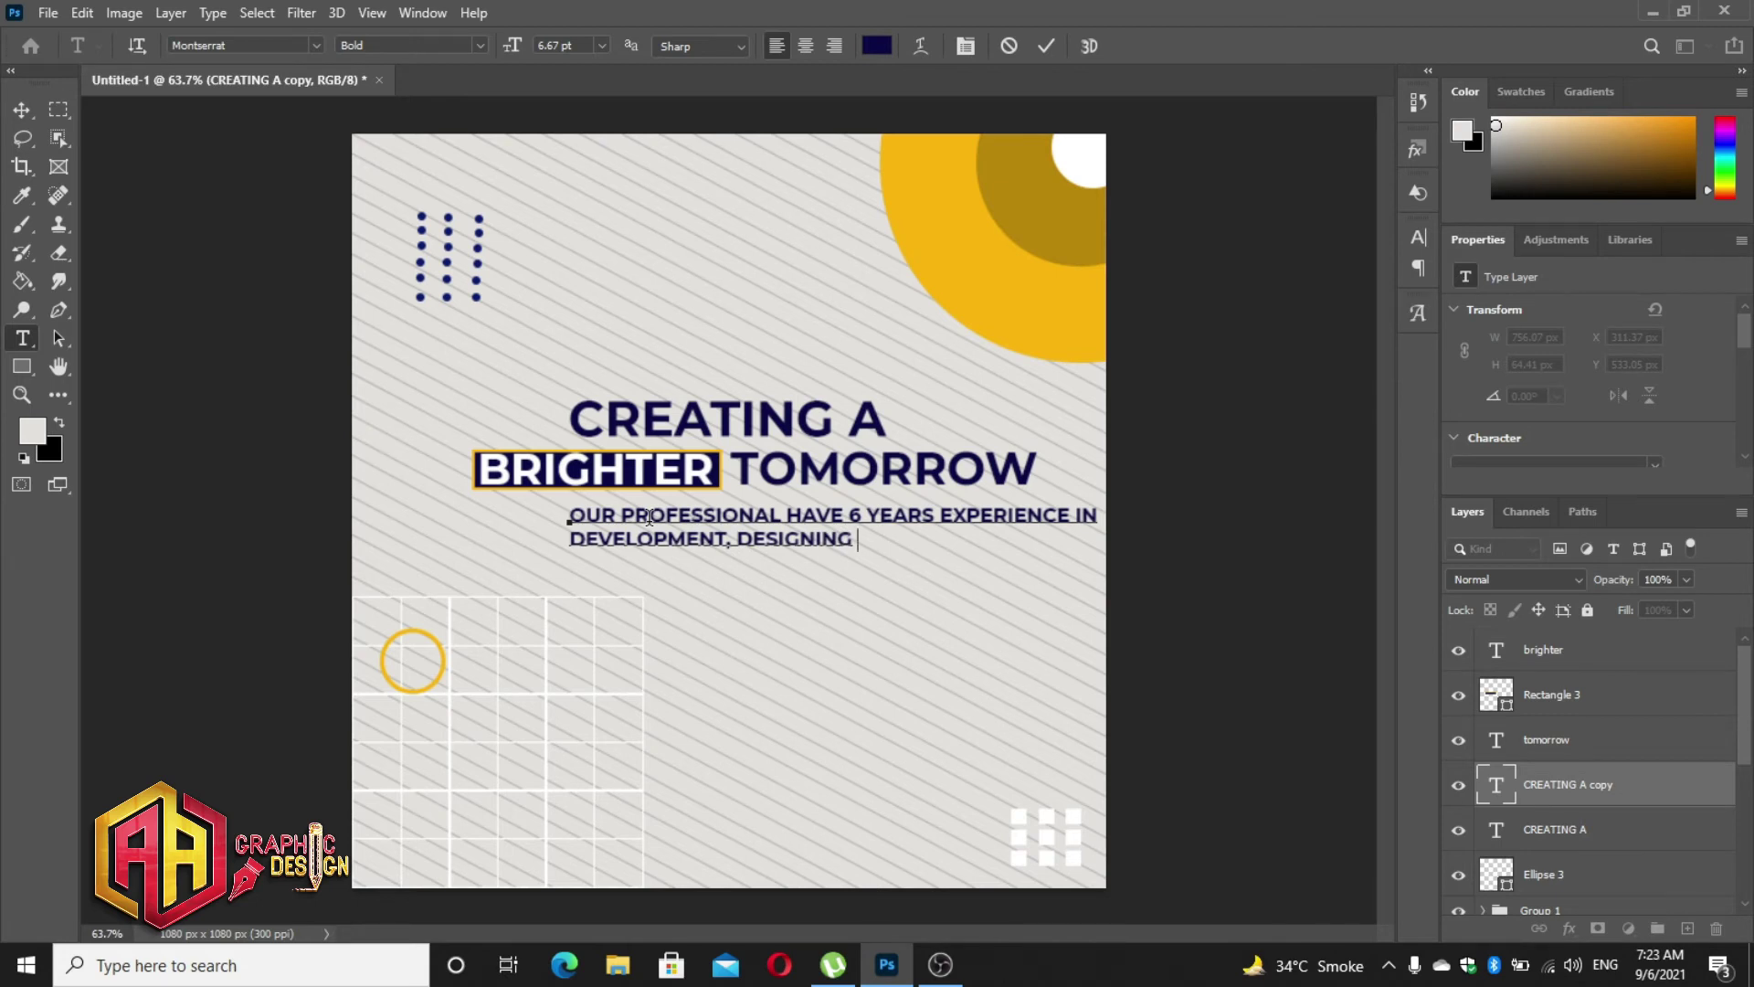
text(& MARKETING. WE PROV)
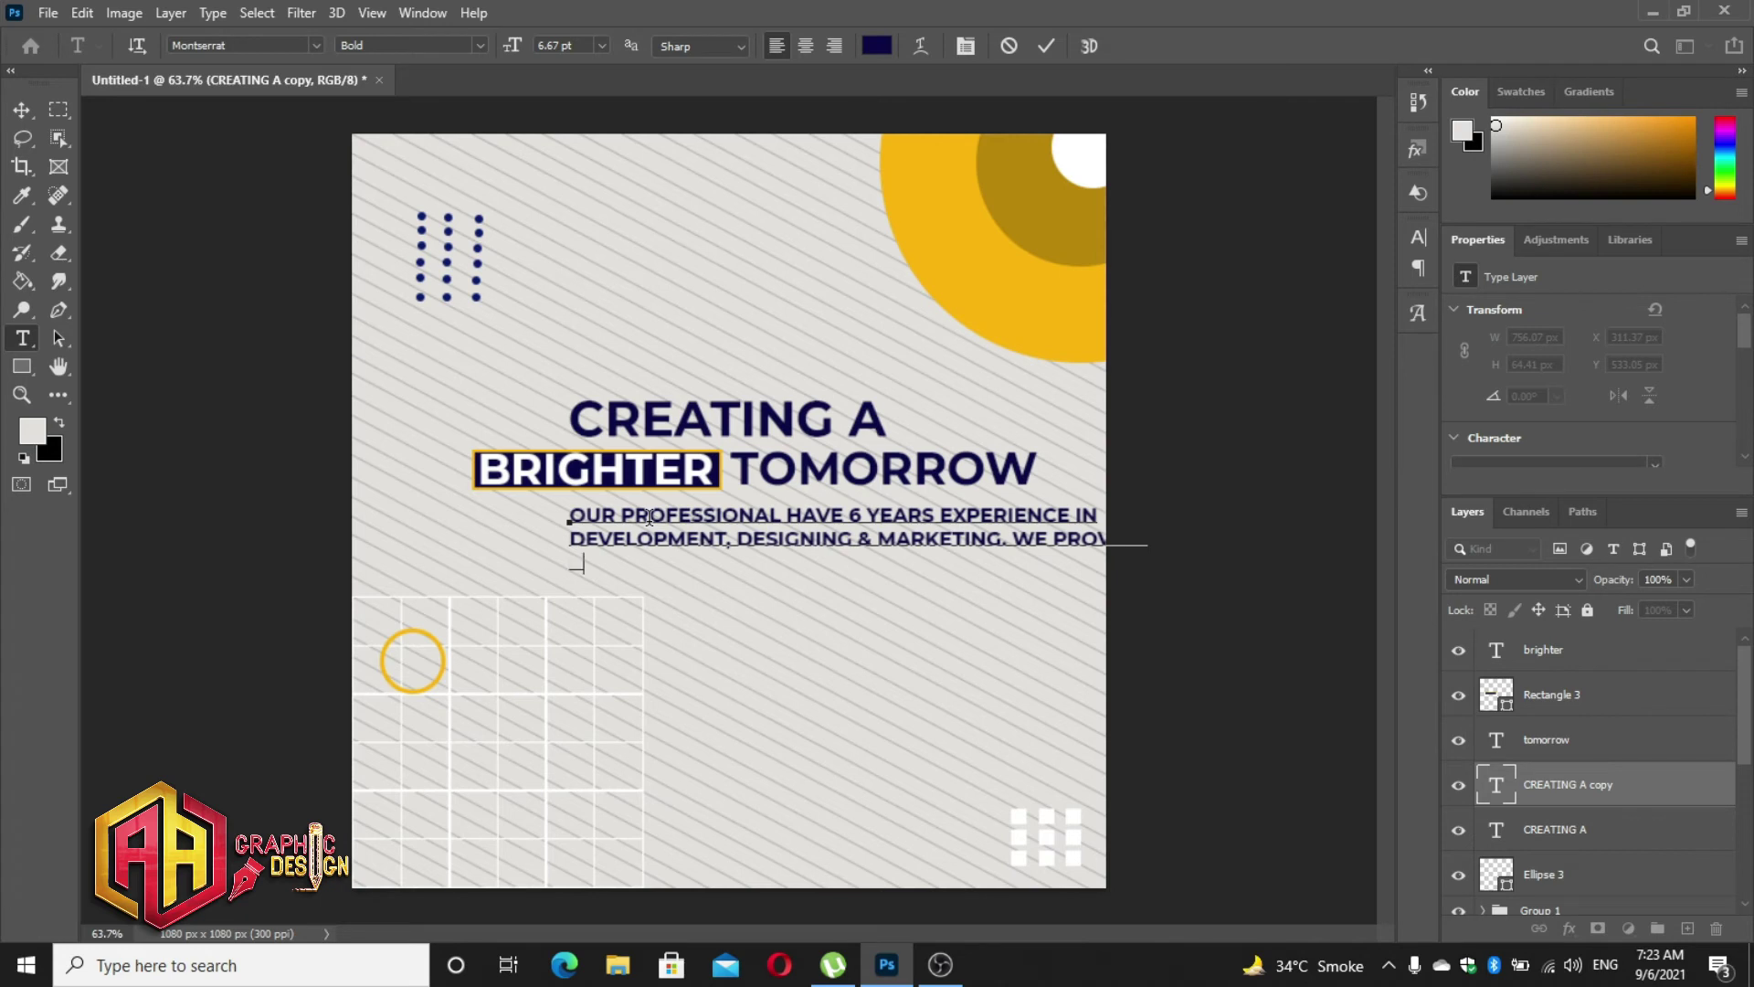
text( PERFECT BRANDING SERVI)
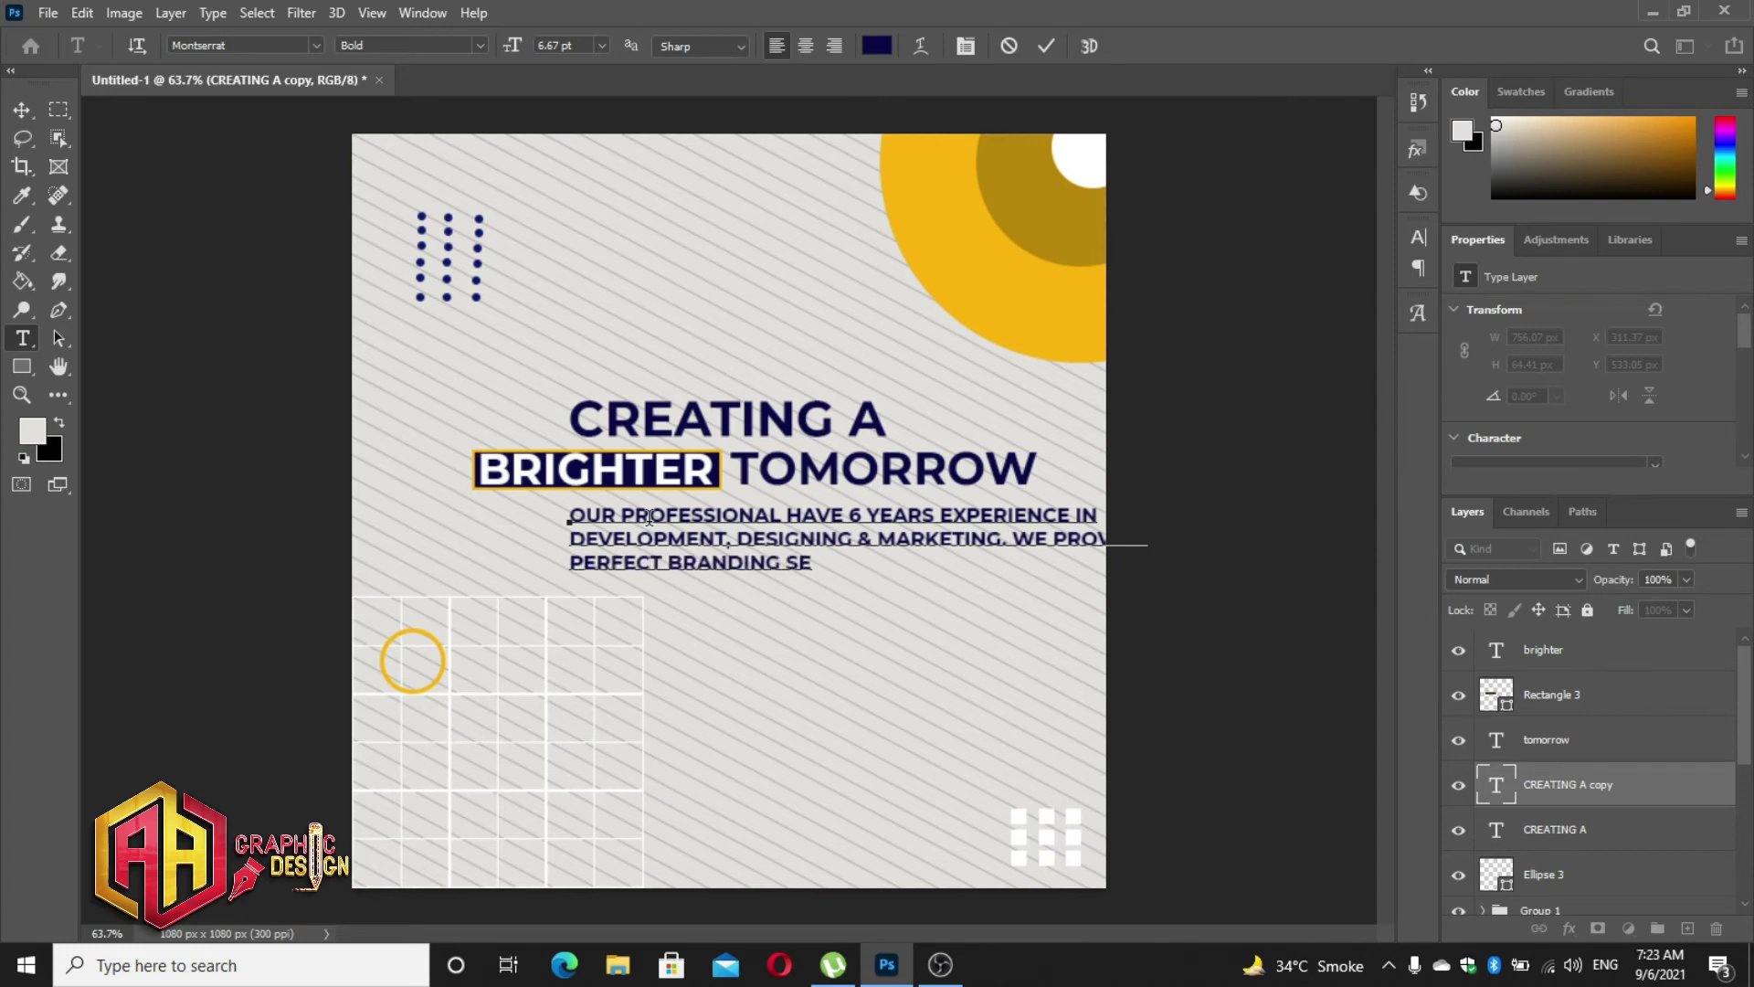
text(CES TO YOUR BUS)
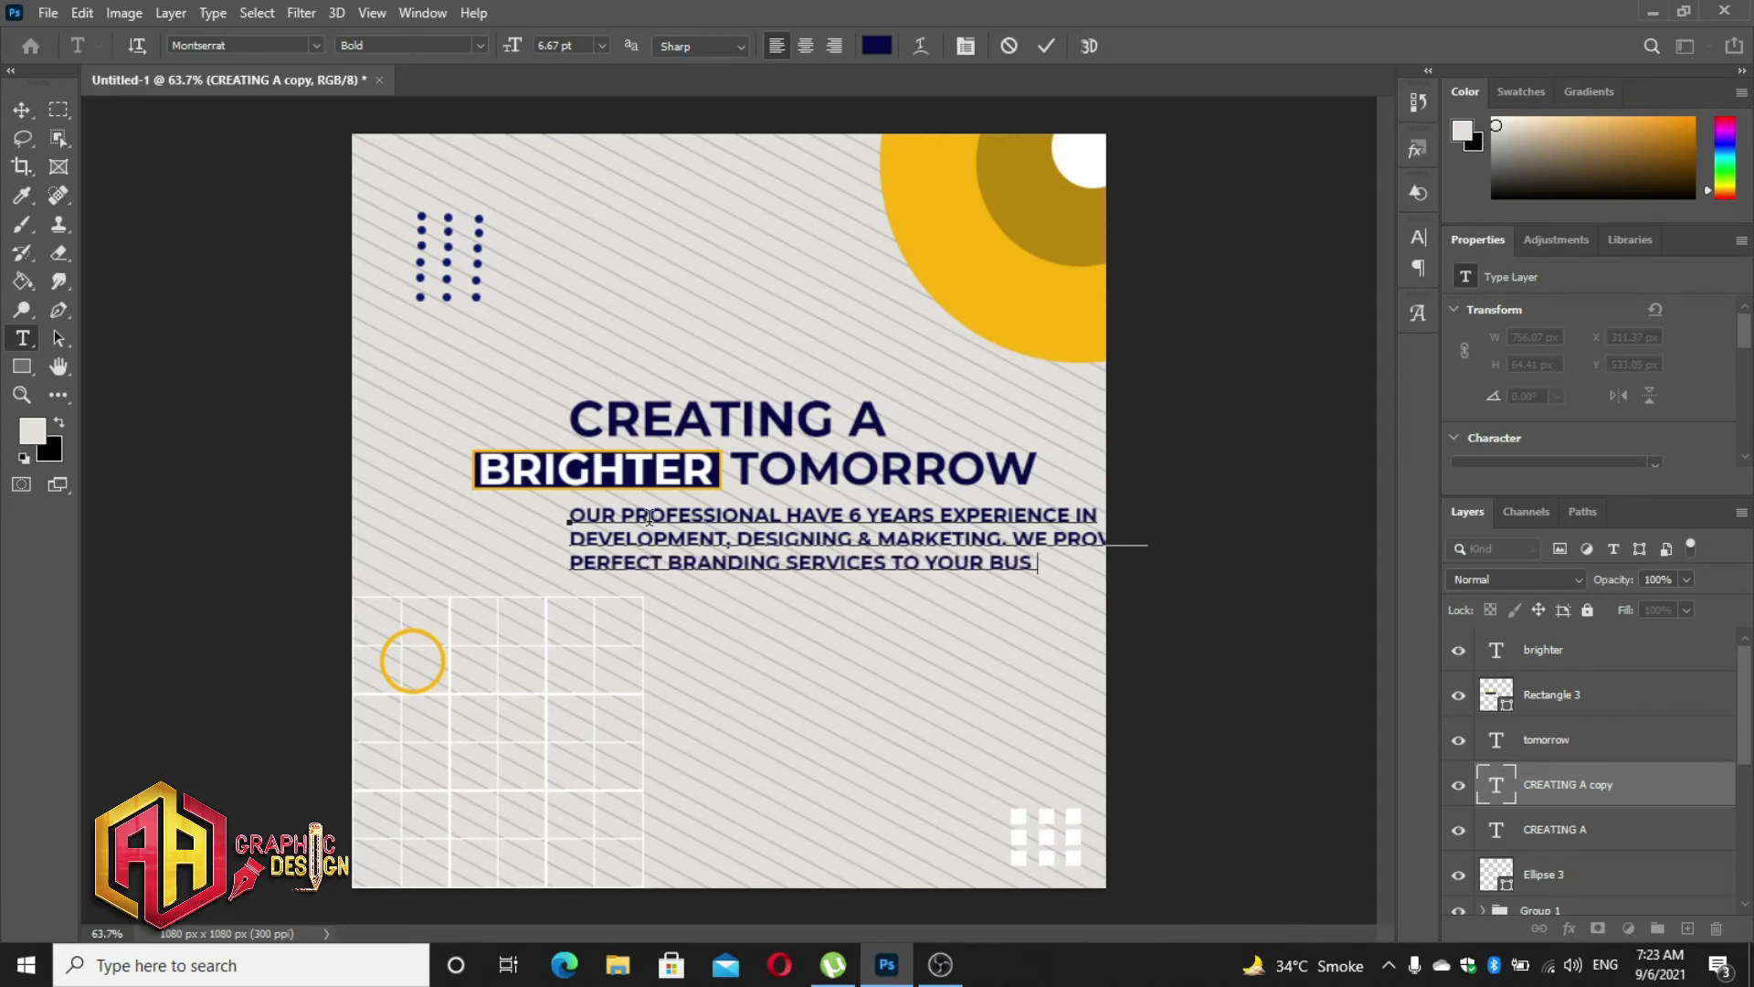
text(INESS)
click(1047, 45)
- Centre-align the paragraph and position it centred beneath the headline
key(v)
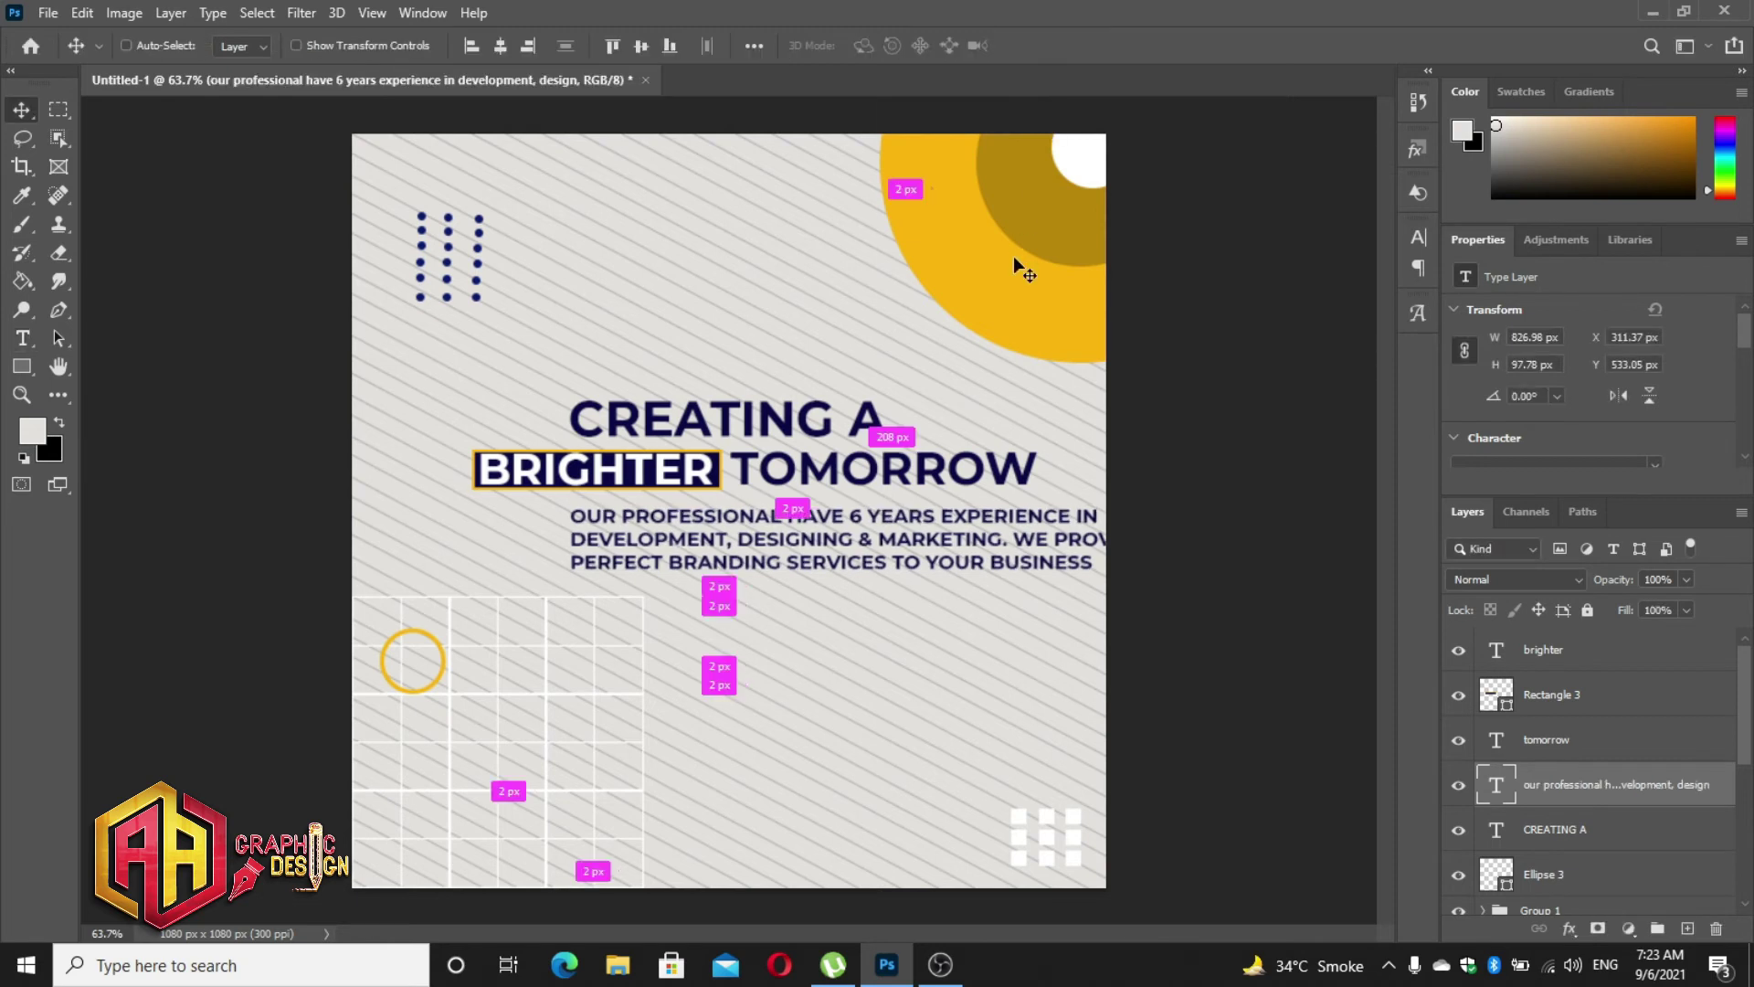
key(ctrl+t)
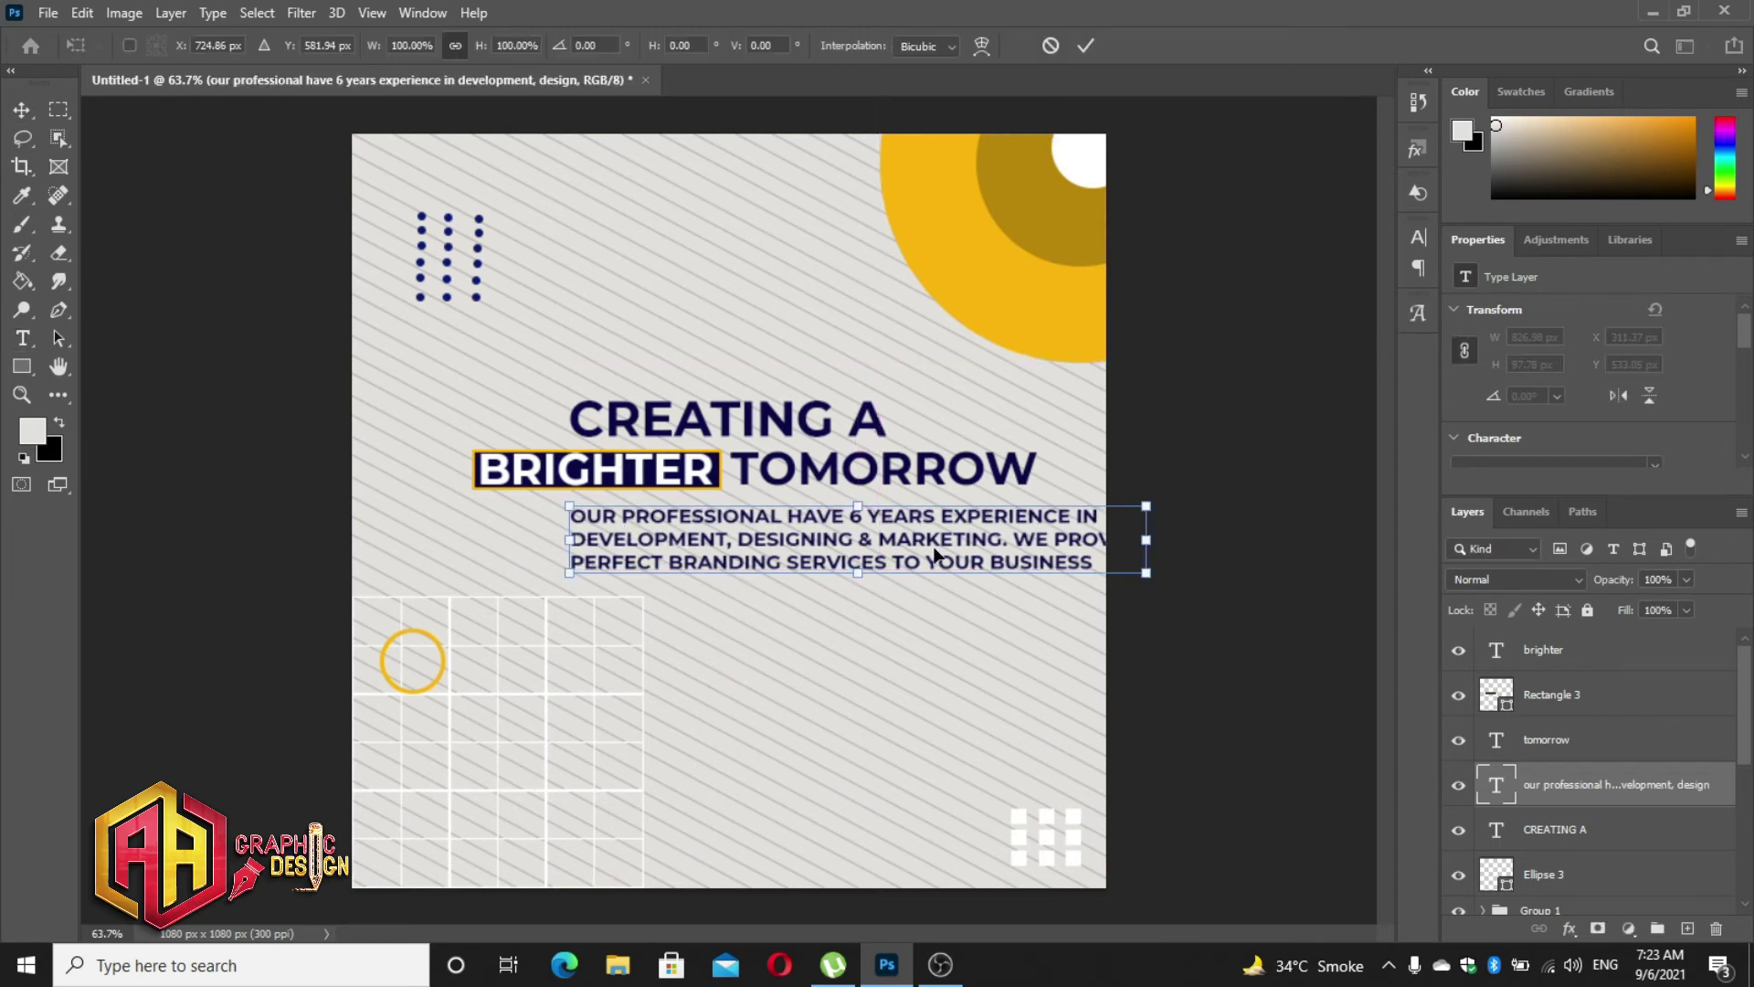
drag(936, 554, 849, 552)
key(Return)
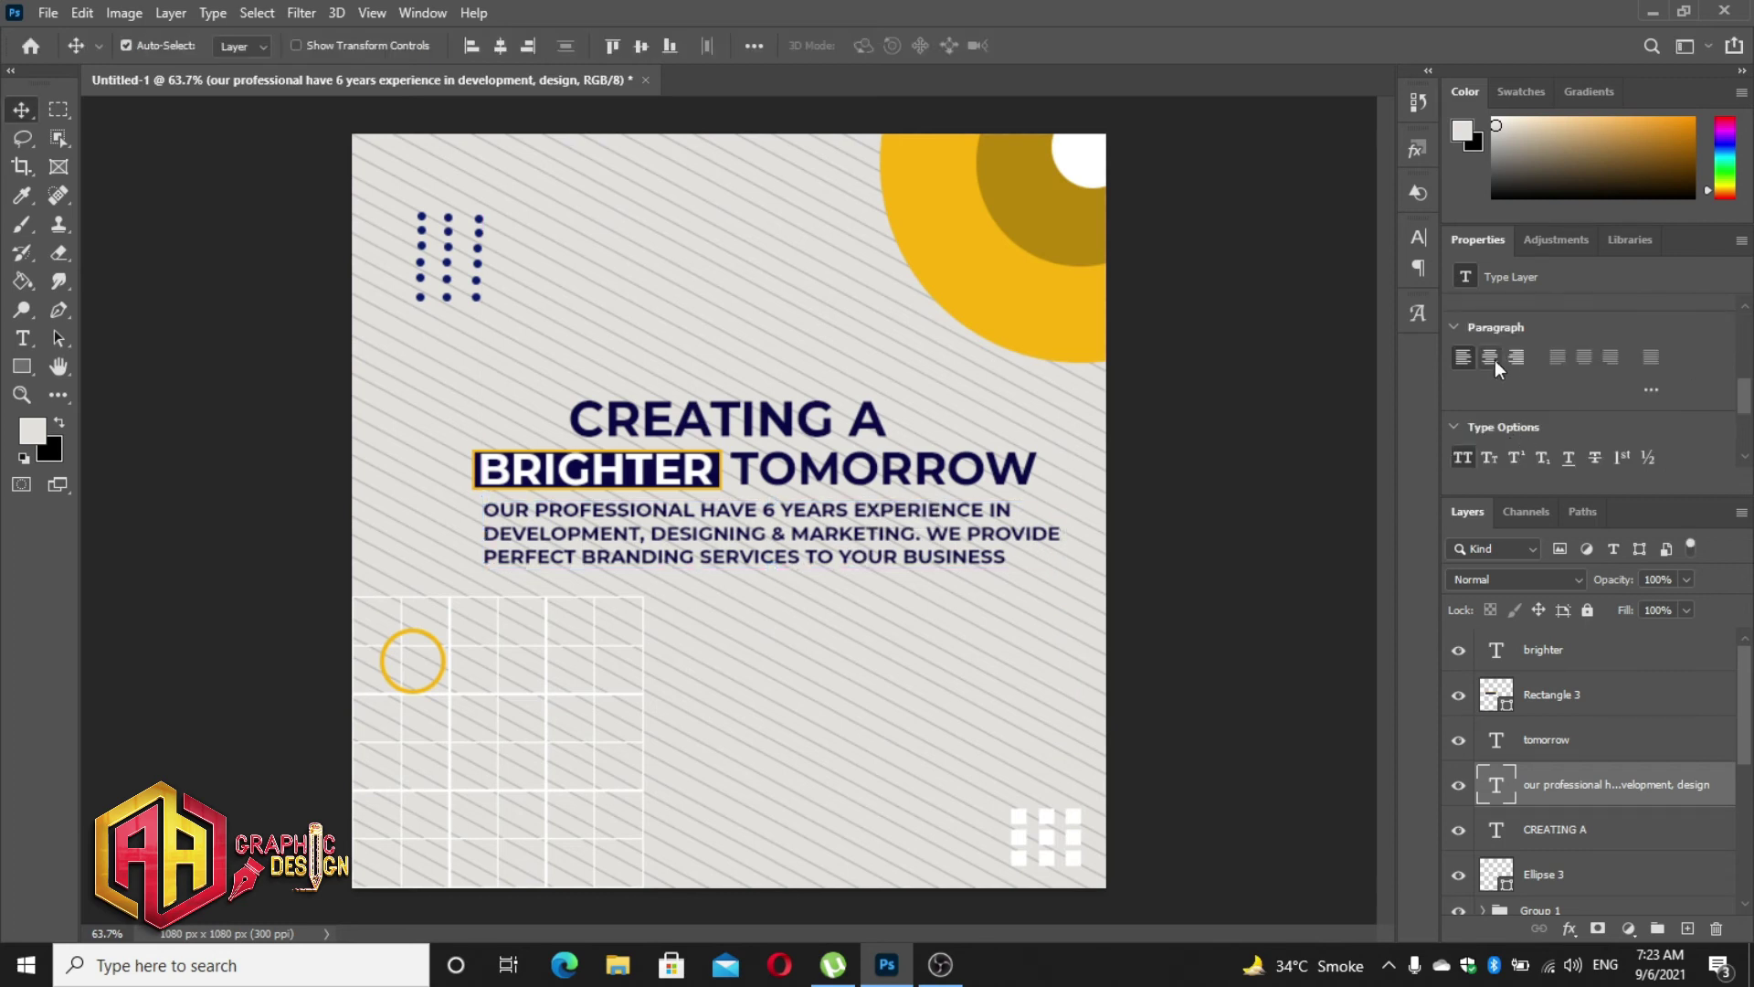
click(1492, 357)
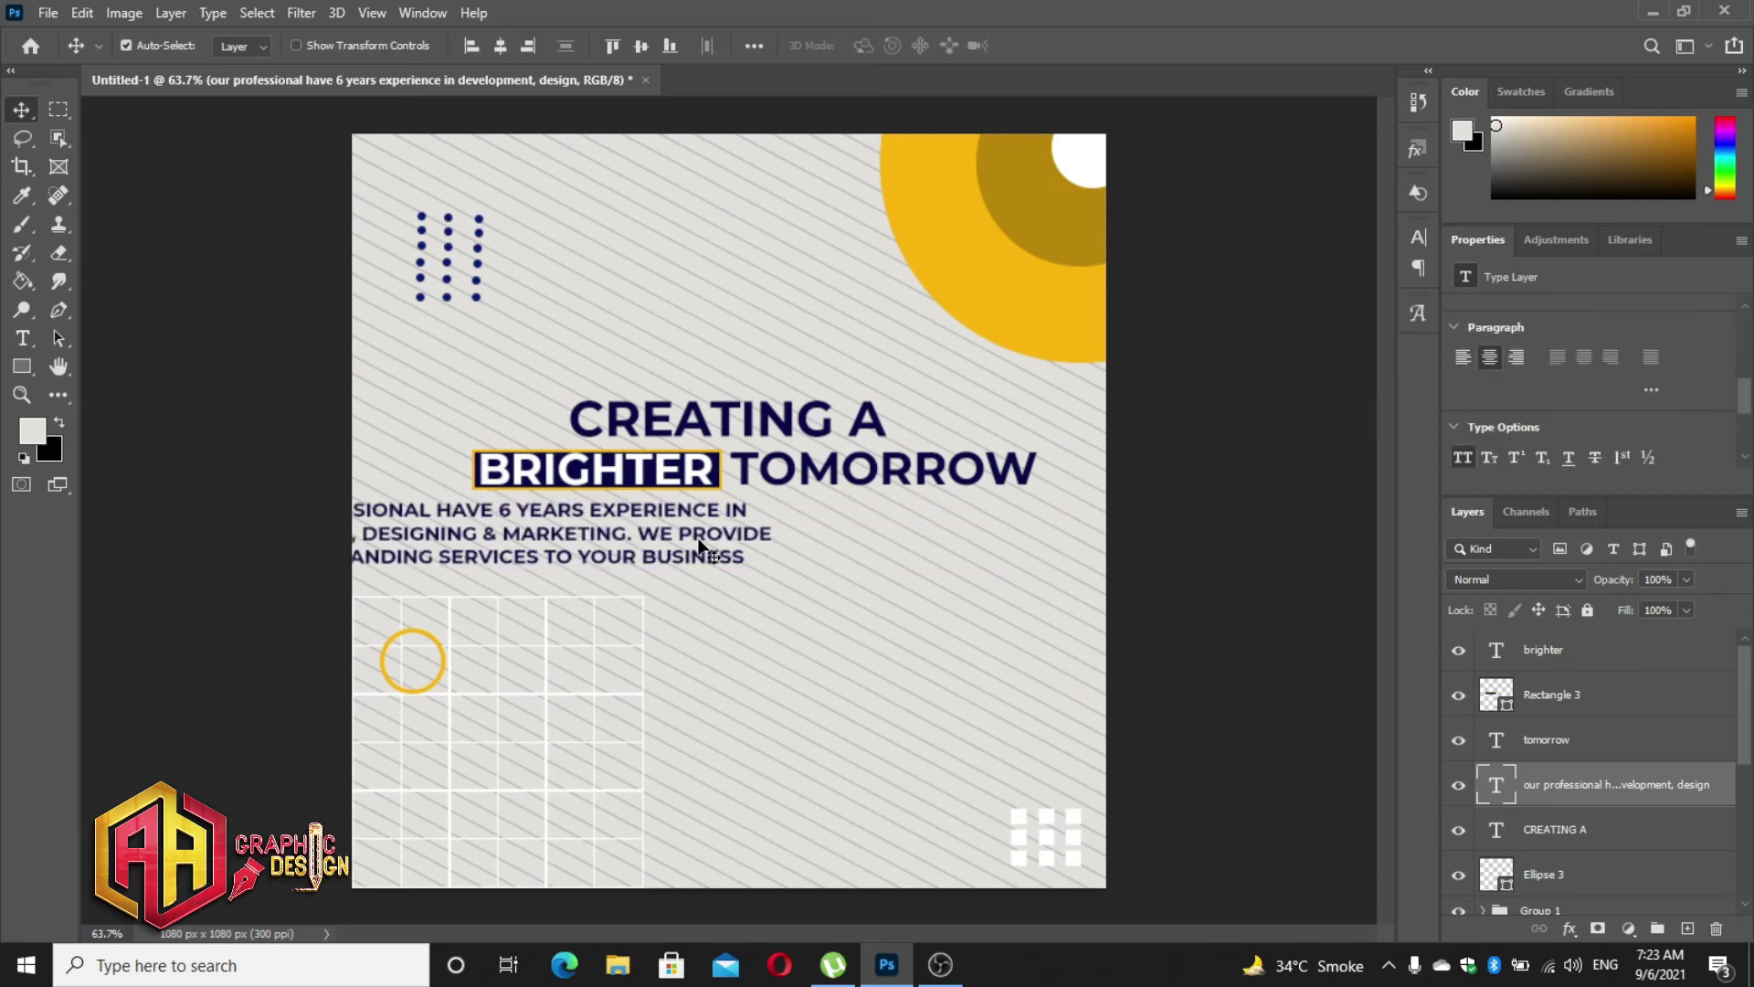
drag(702, 540, 964, 539)
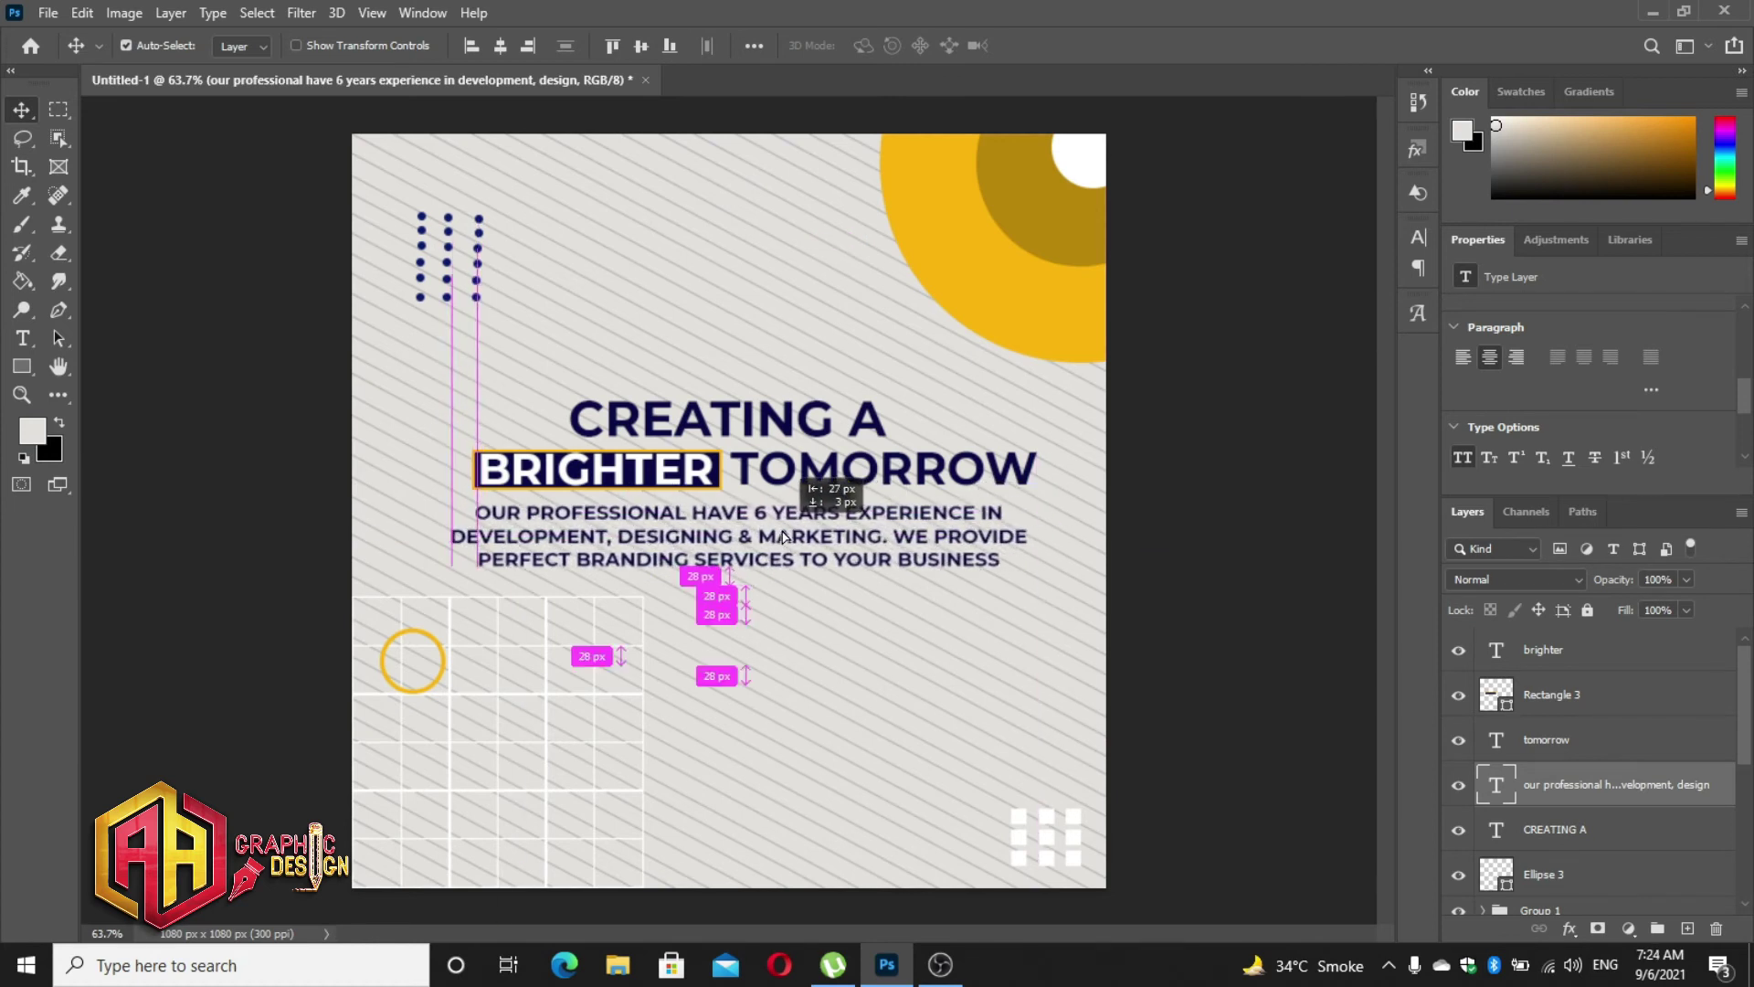
drag(964, 539, 787, 536)
- Shrink the paragraph slightly around its centre and copy the heading near the bottom
key(ctrl+t)
drag(1025, 568, 969, 564)
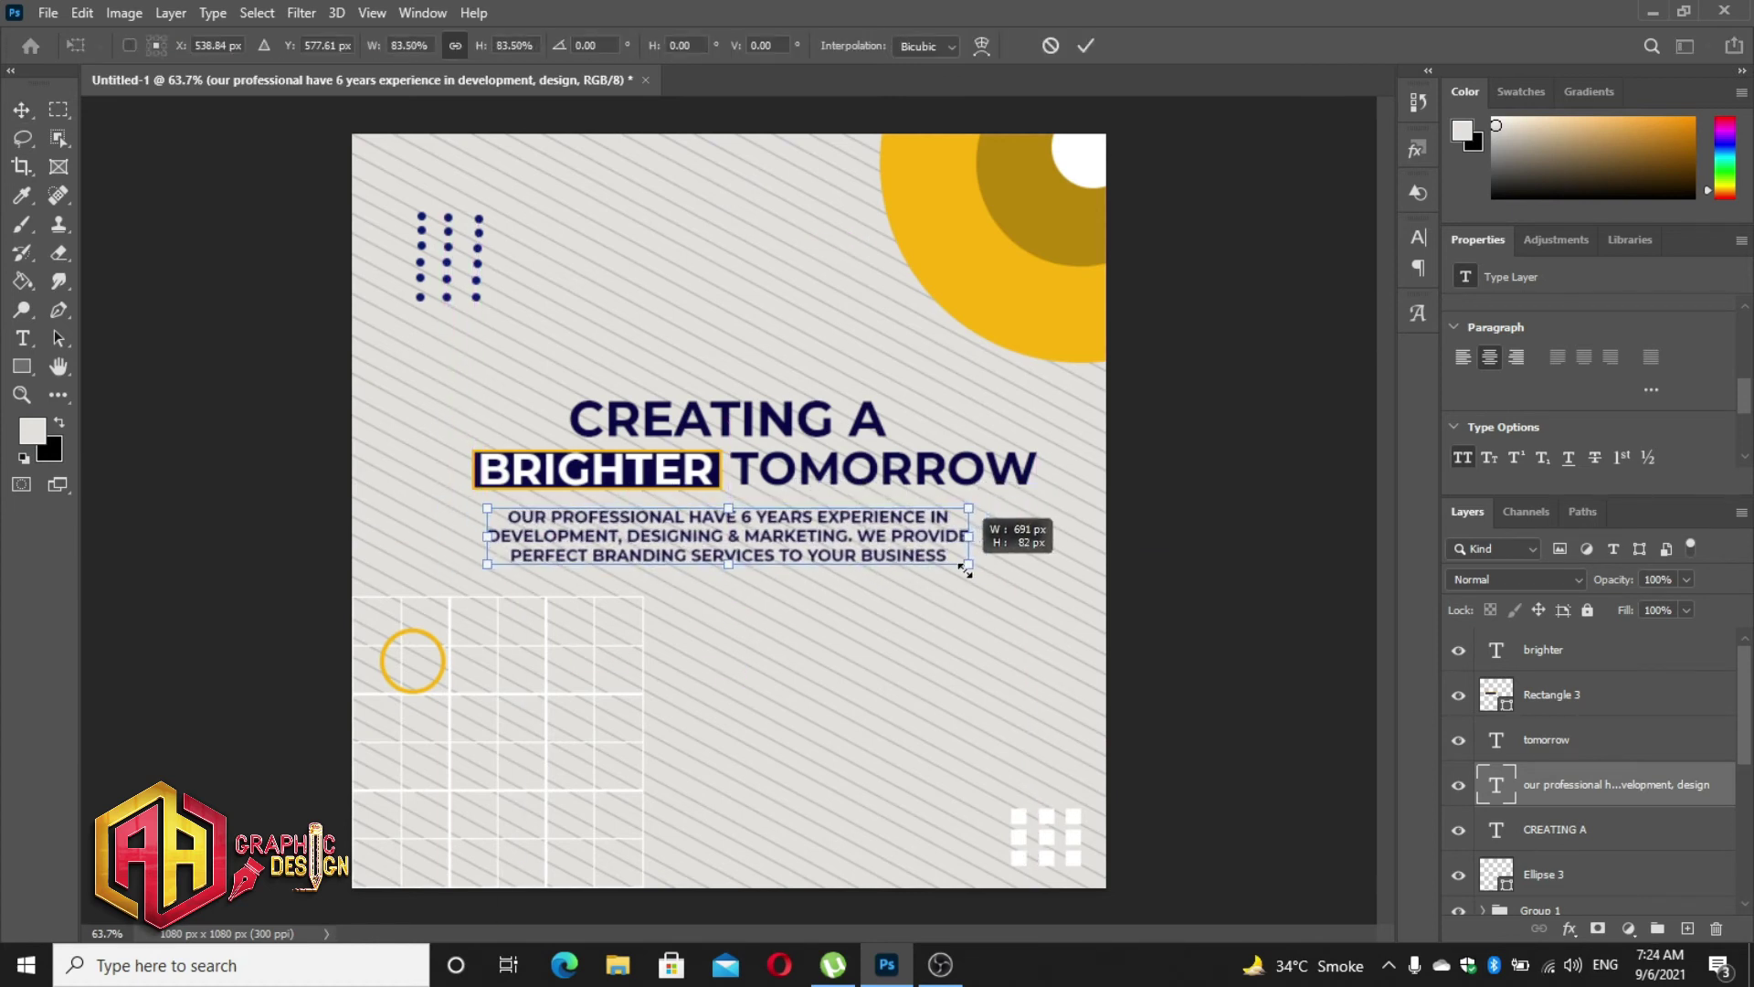
click(1086, 45)
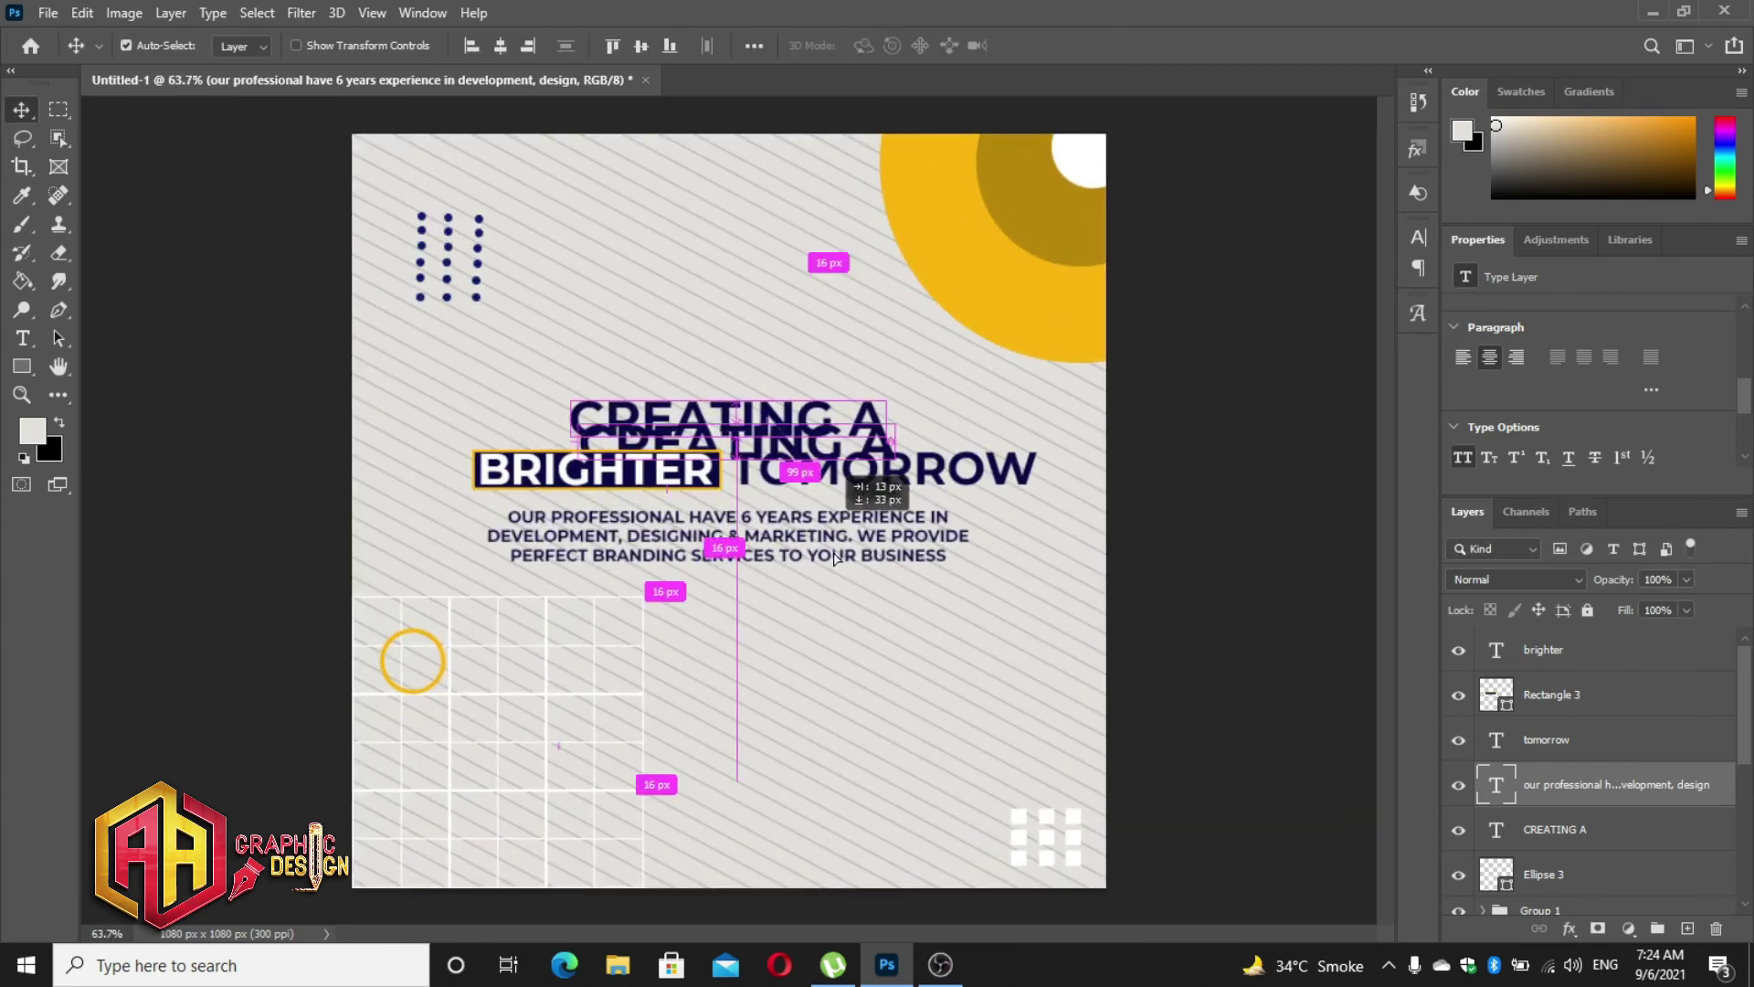
alt+drag(785, 430, 856, 726)
double_click(859, 717)
click(755, 717)
key(ctrl+a)
text(WWW.A)
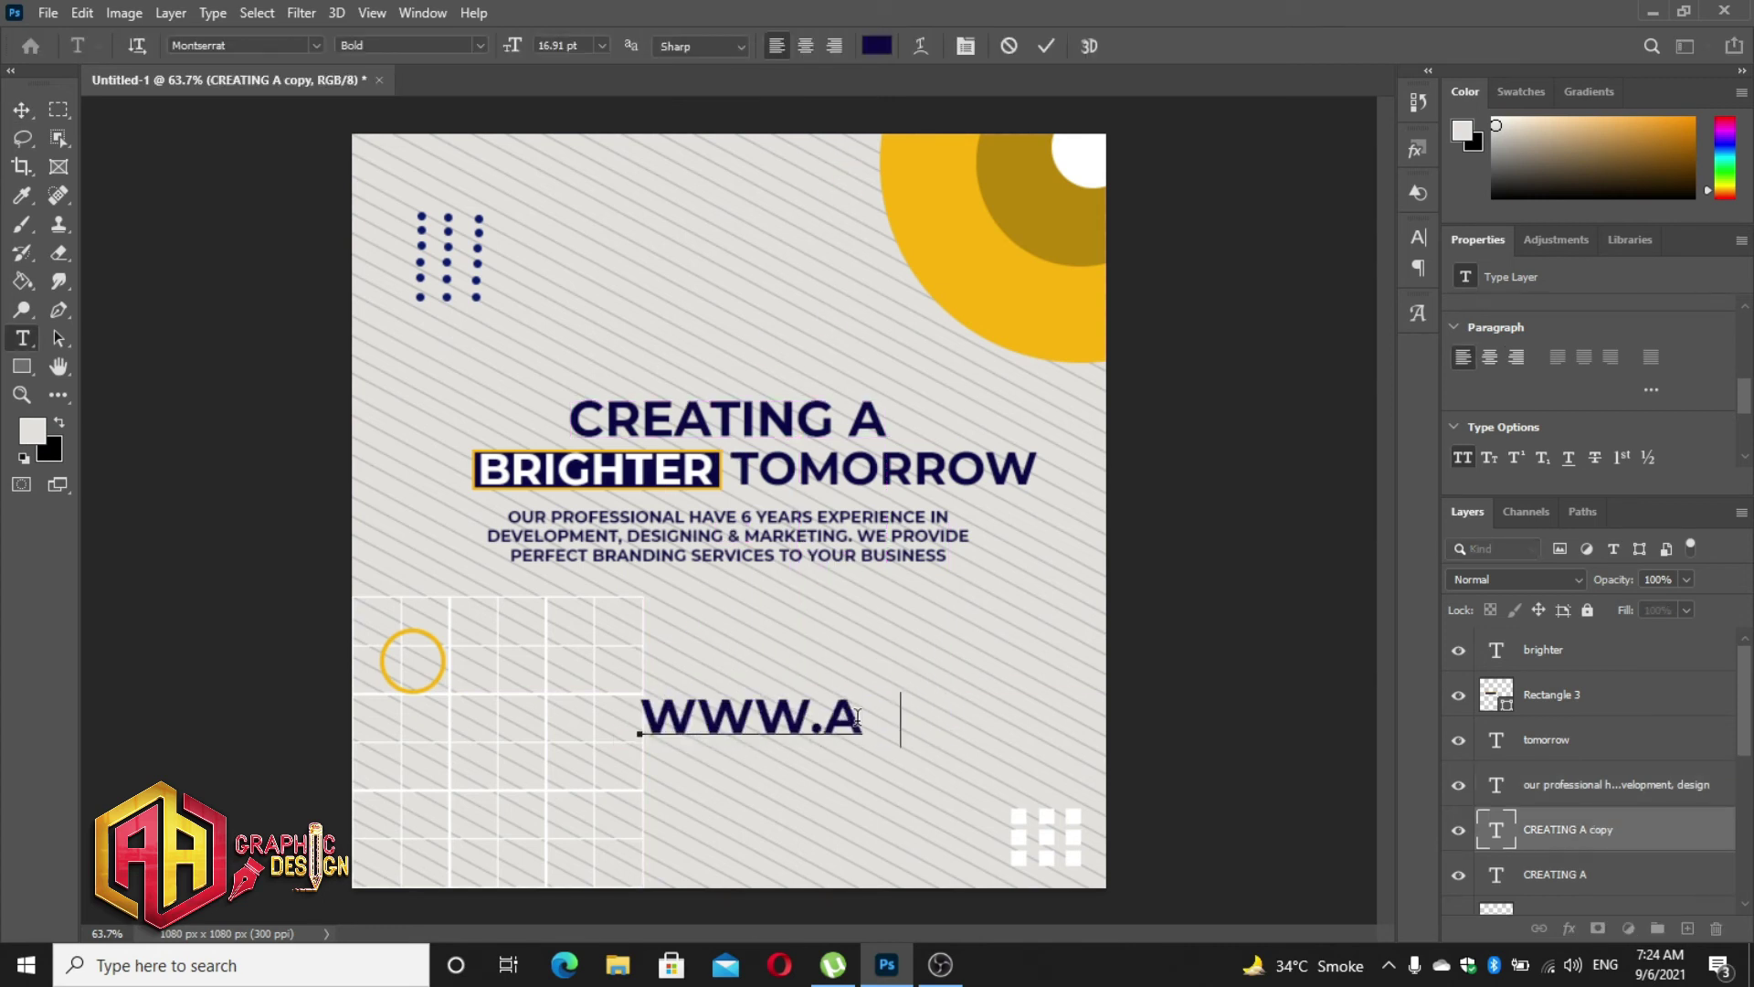
text(AGRAPHICDES)
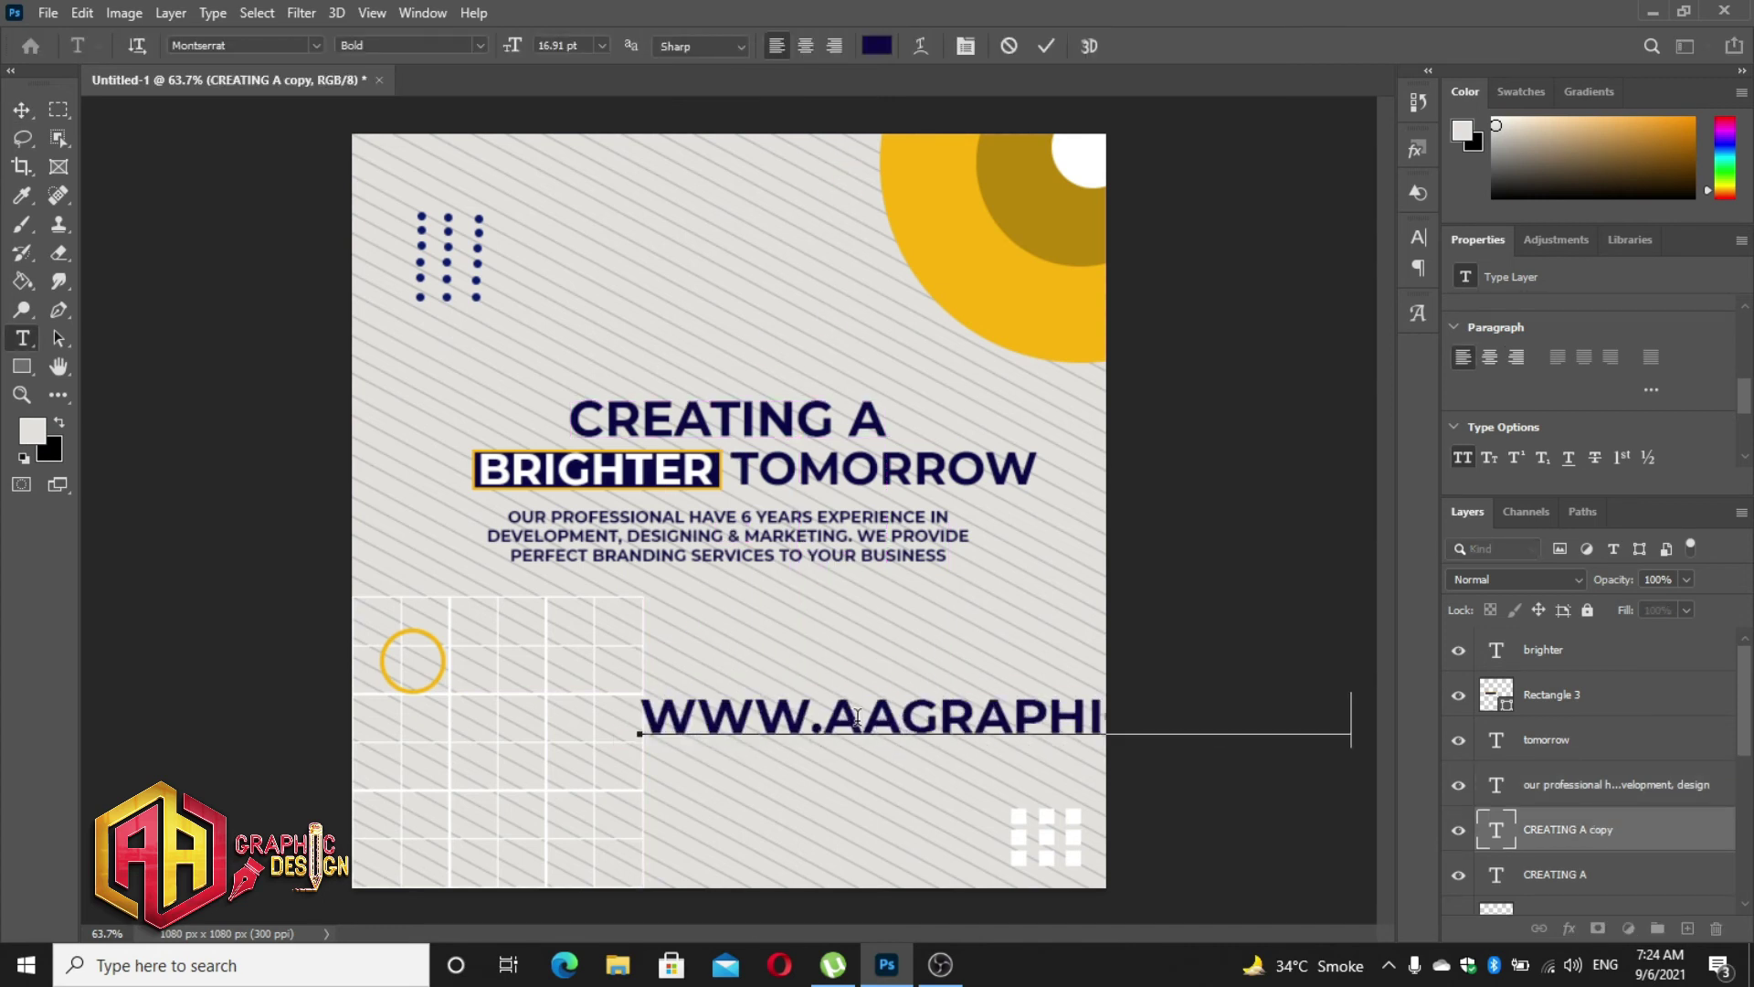
click(1047, 46)
- Shrink the URL and place it near the bottom right, then bring in the logo image
key(ctrl+t)
mouse_move(640, 722)
mouse_down()
mouse_move(942, 722)
mouse_move(904, 744)
mouse_move(793, 753)
mouse_up()
drag(1177, 736, 1117, 737)
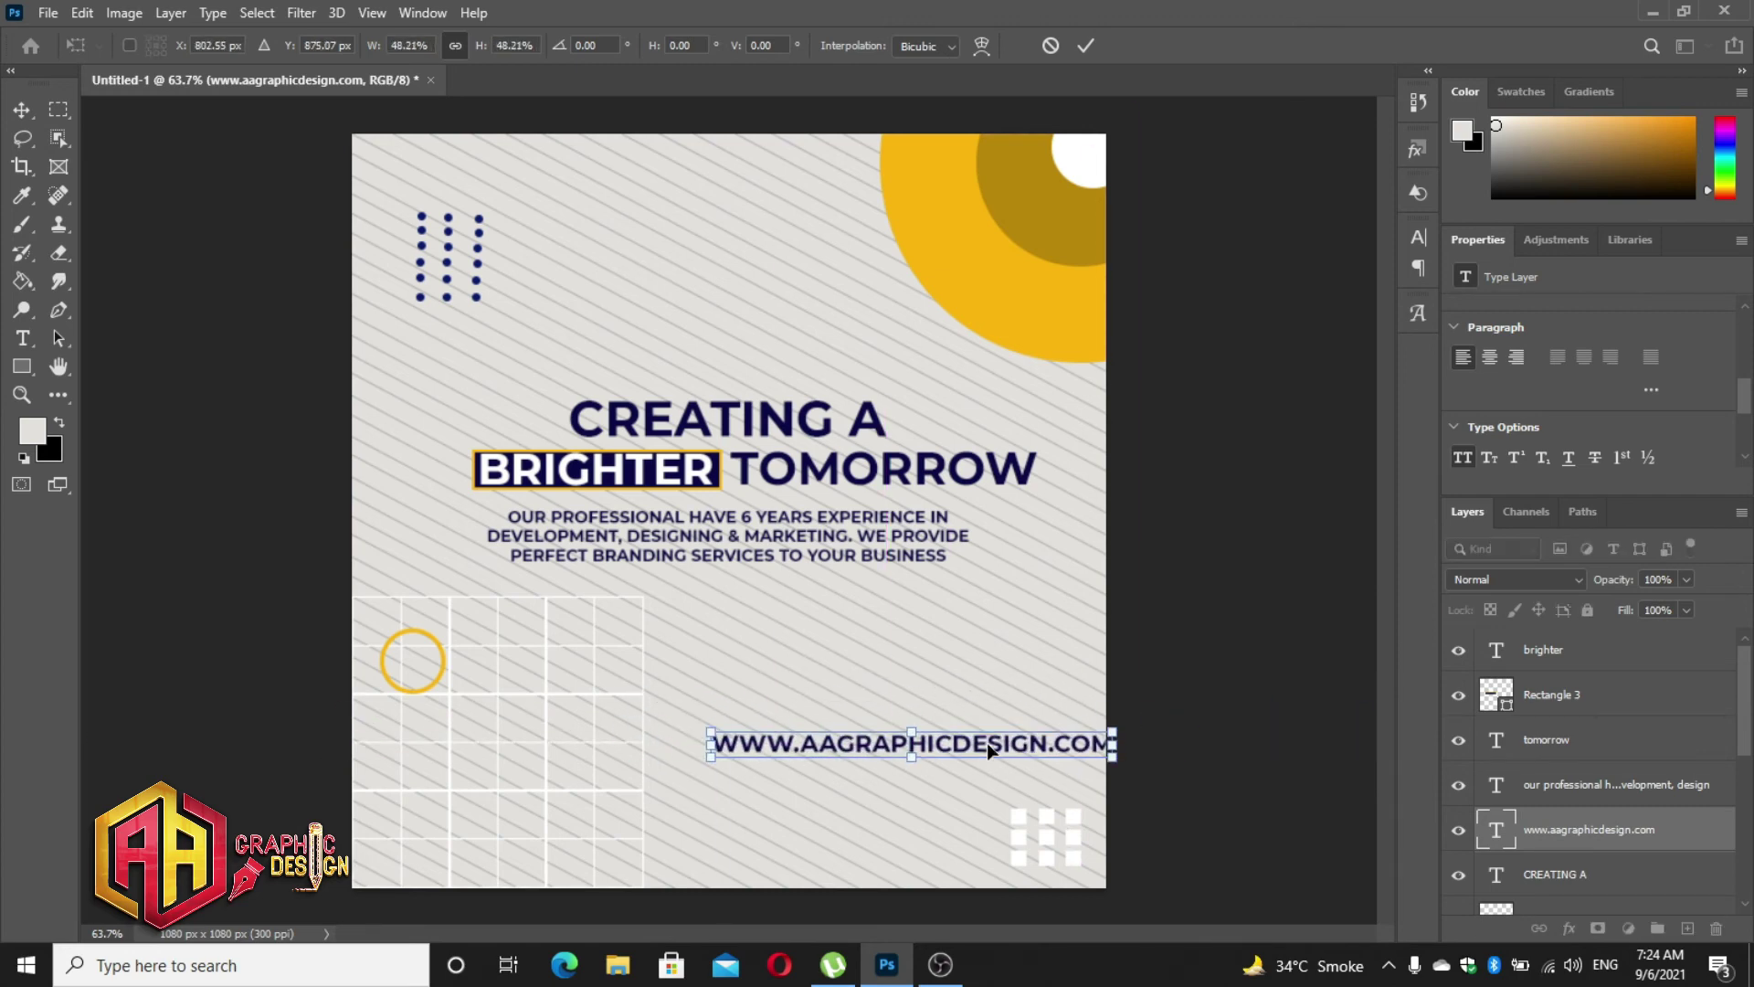
drag(987, 743, 957, 784)
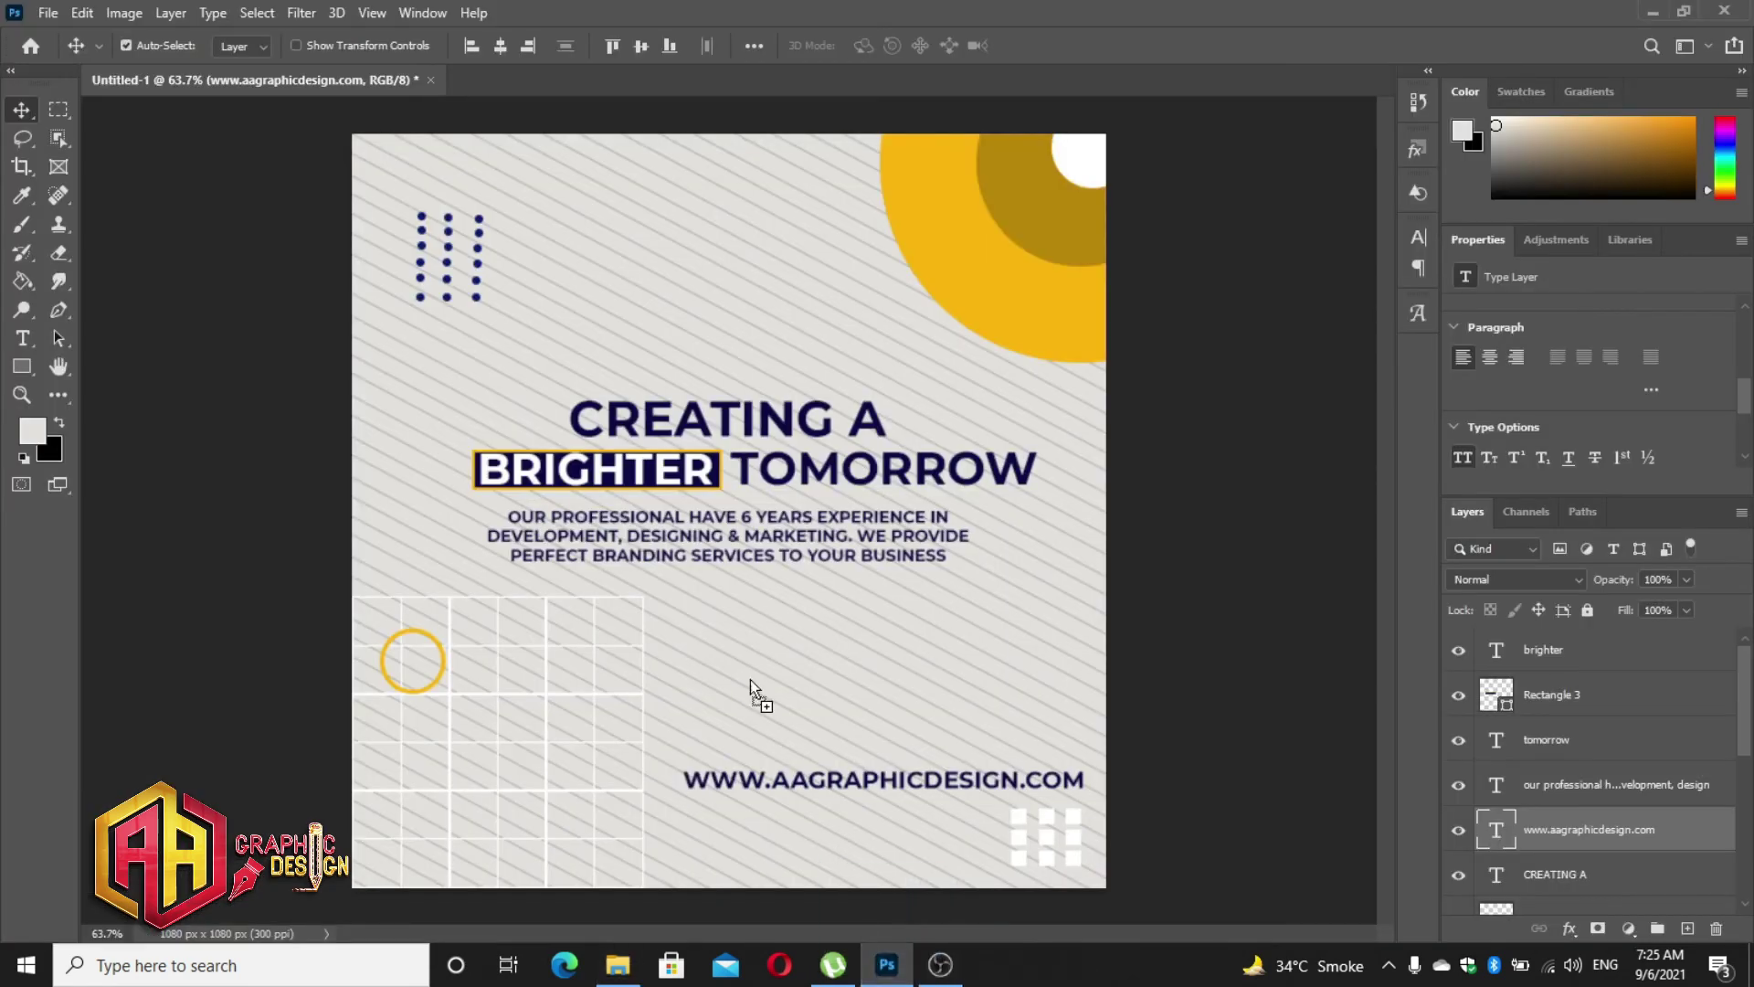
drag(825, 799, 698, 455)
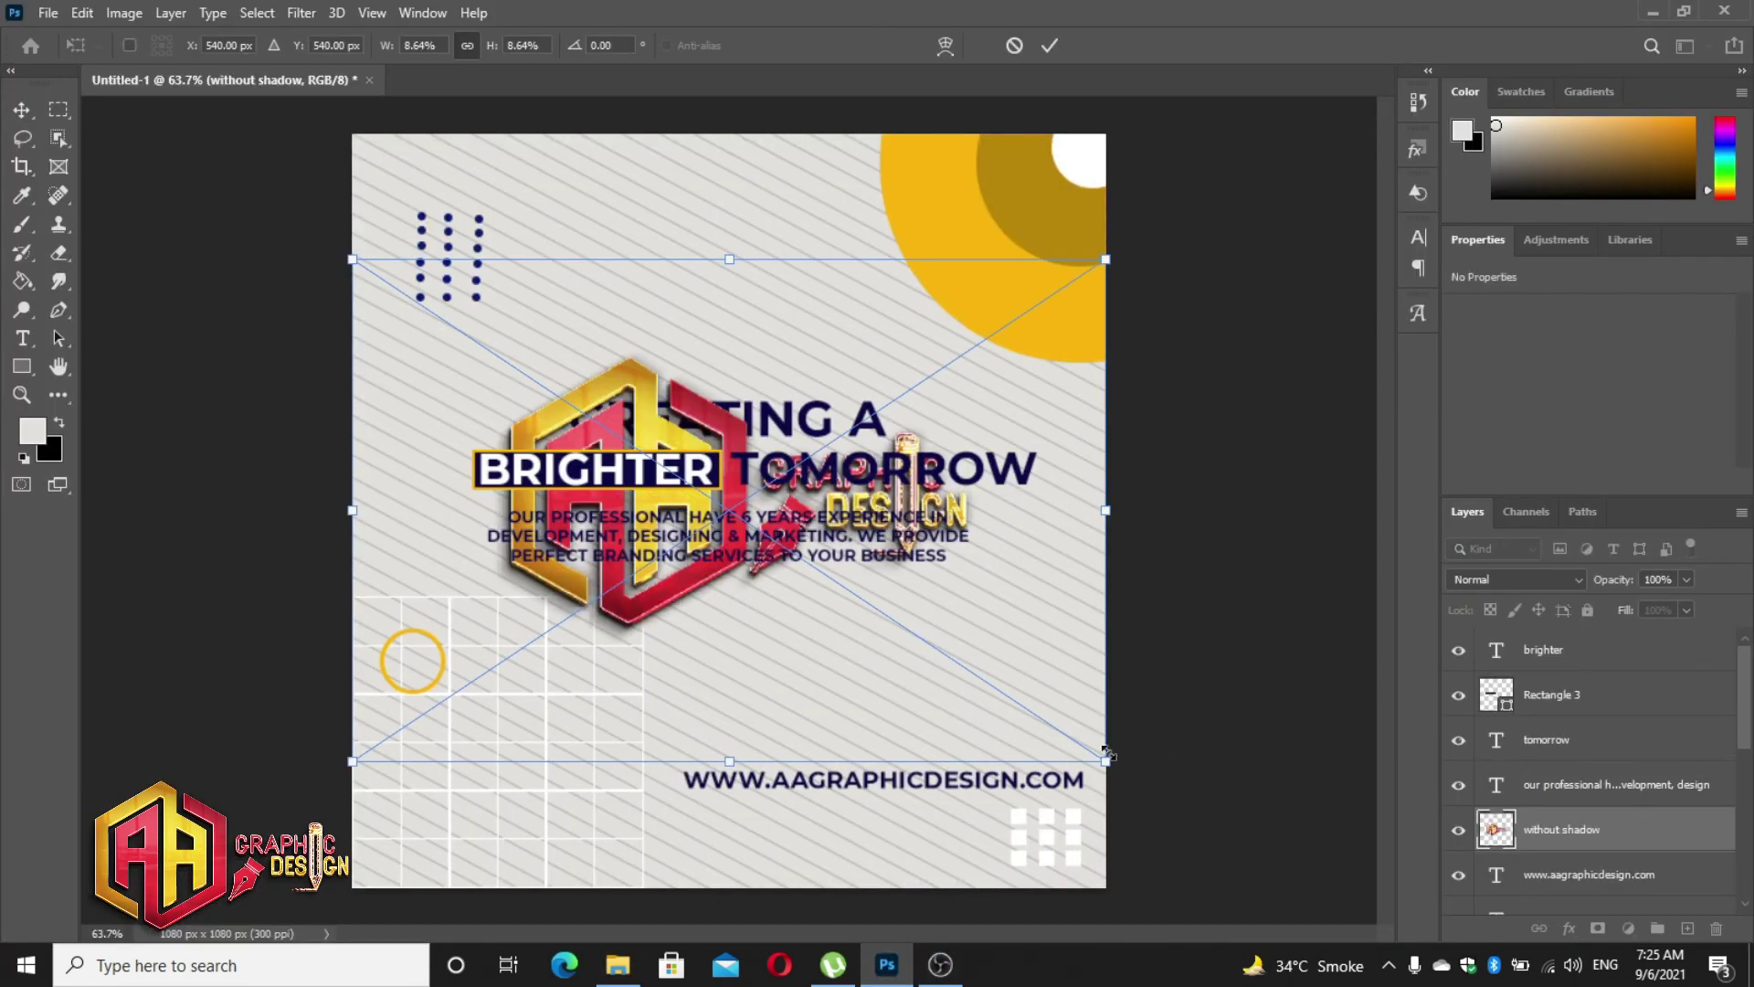
- Shrink the AA Graphic Design logo to 200 × 122 px and place it top centre
drag(1107, 763, 569, 402)
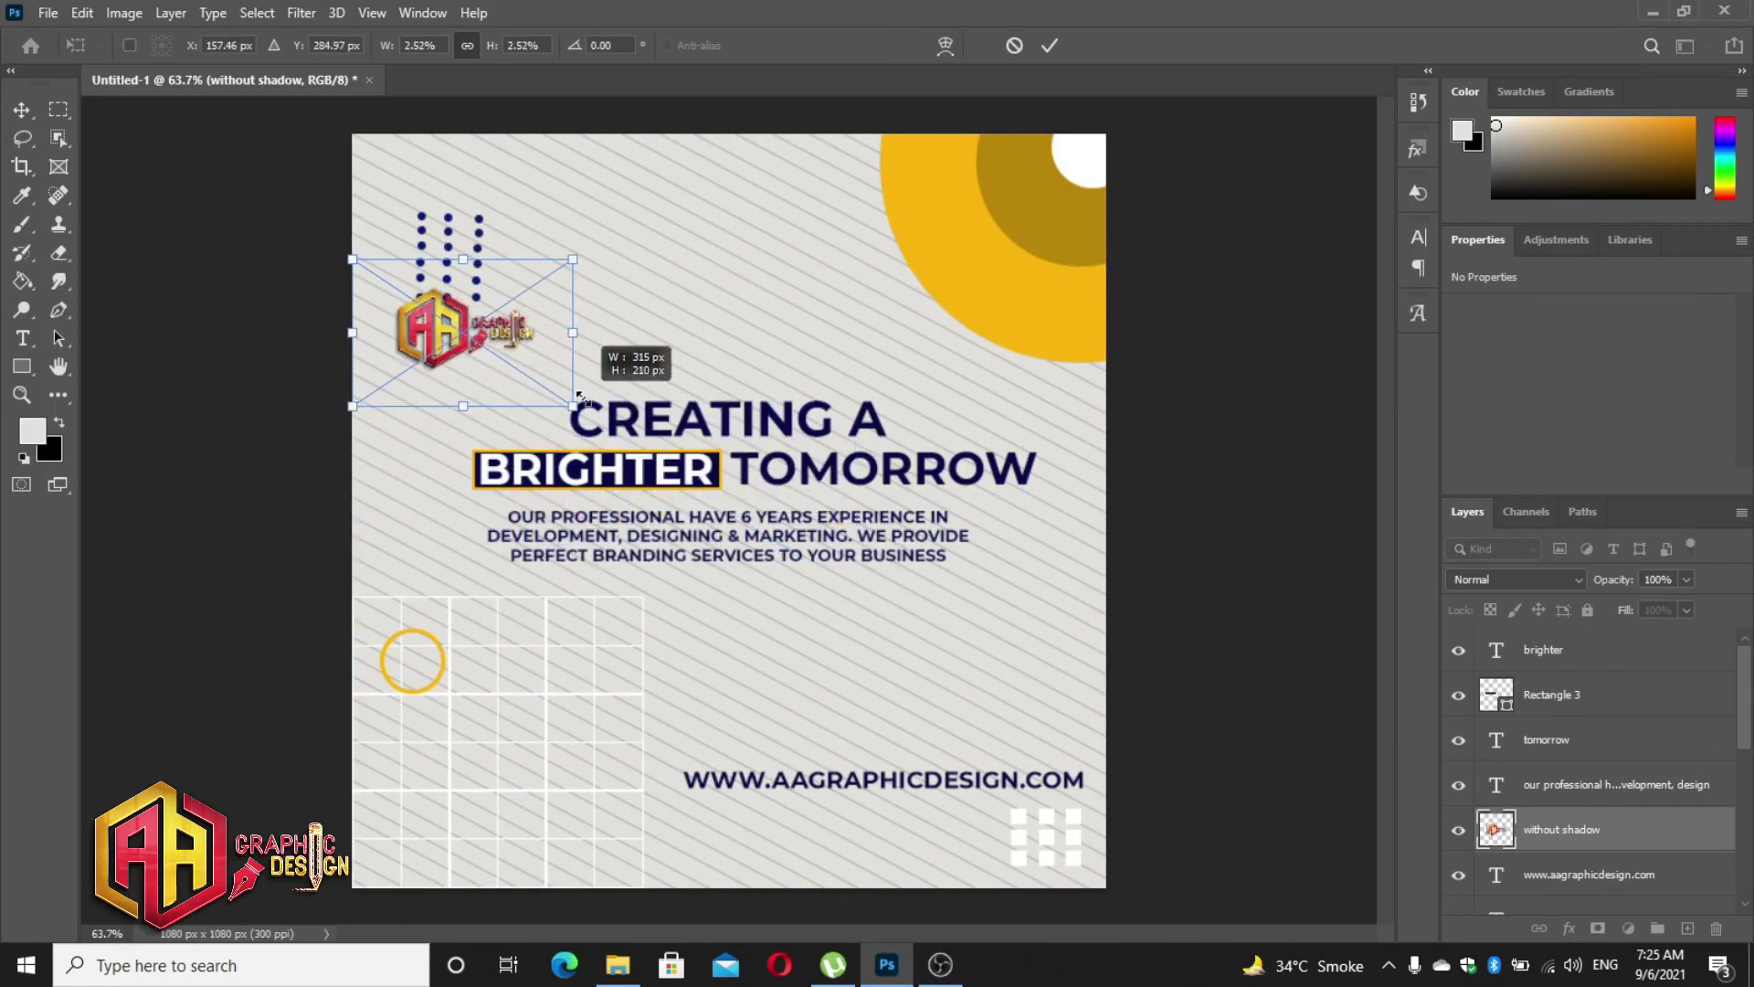
drag(426, 338, 696, 198)
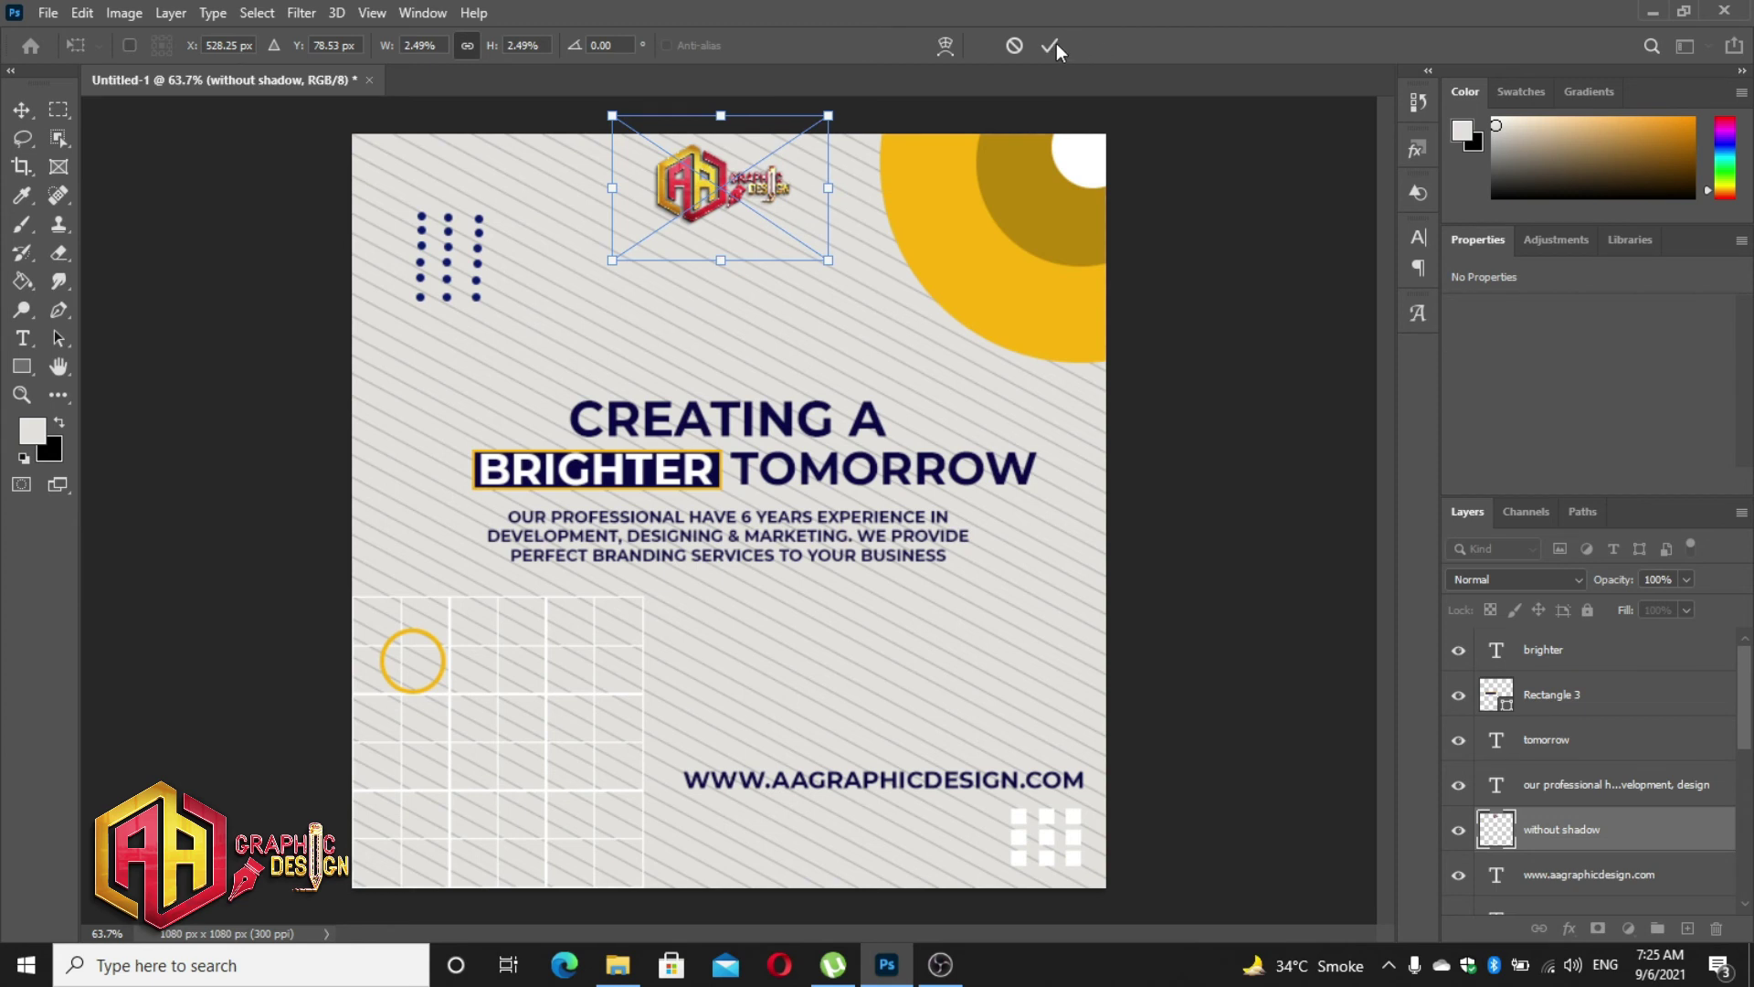
click(1049, 46)
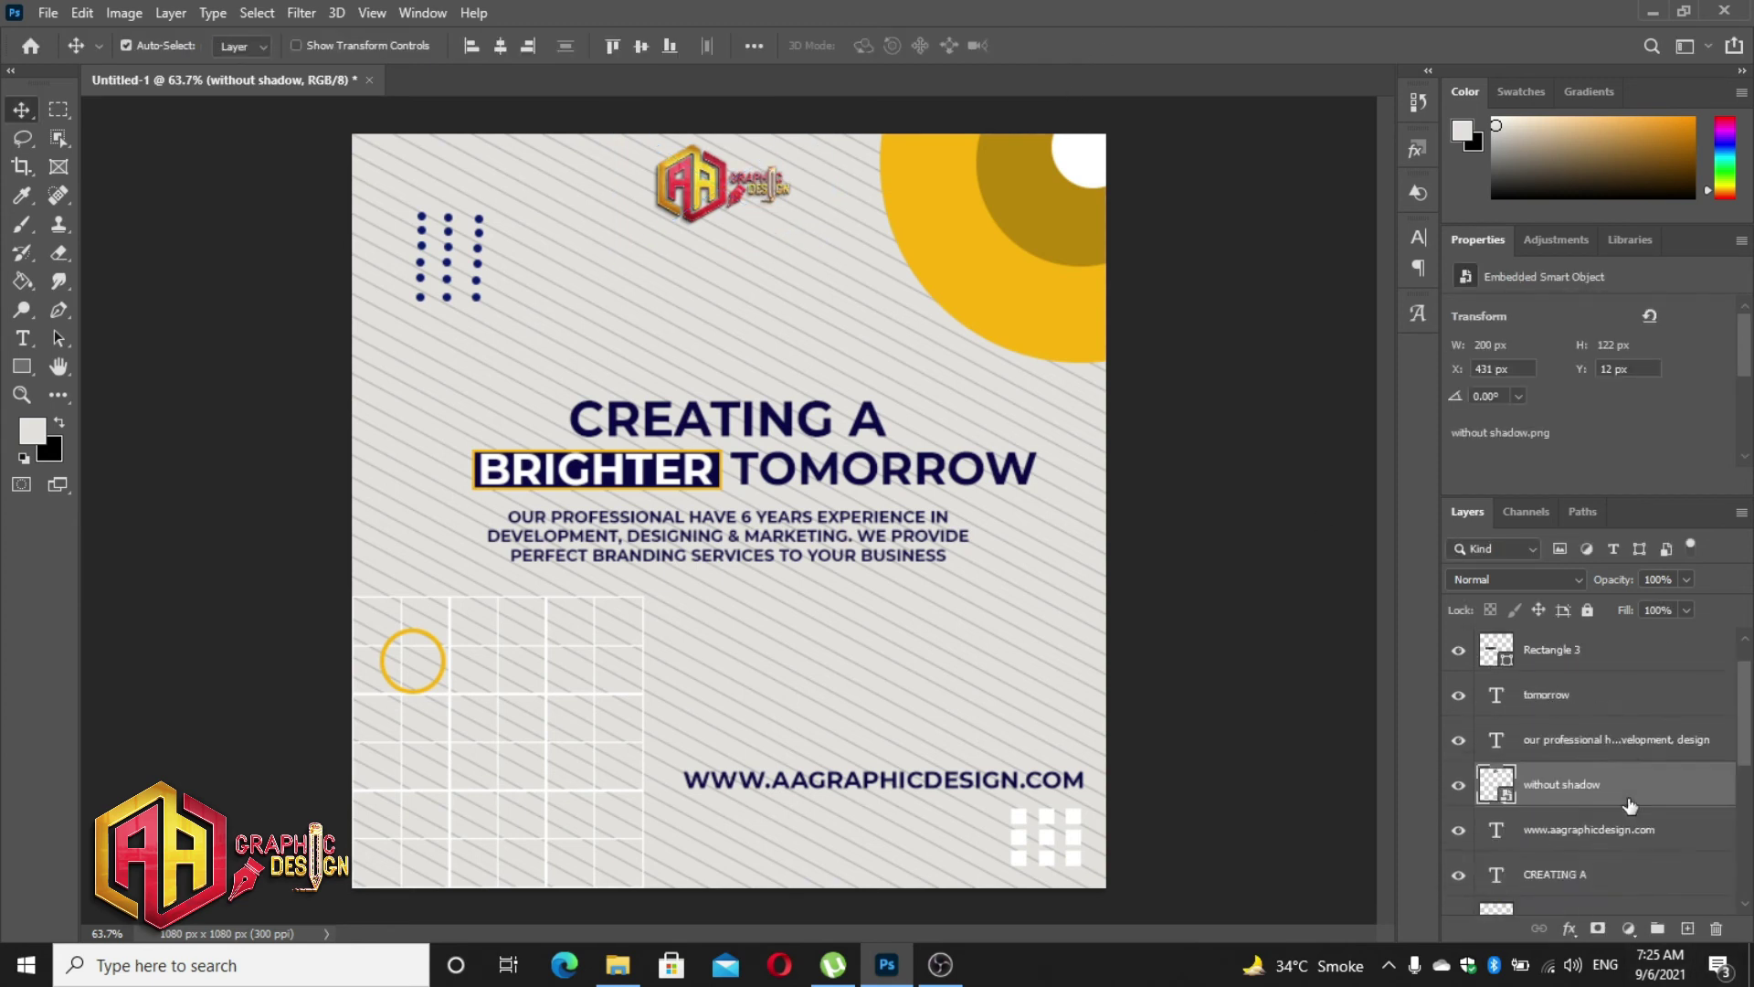
- Give the logo an Inner Glow effect and move it to the top-left corner
click(1570, 927)
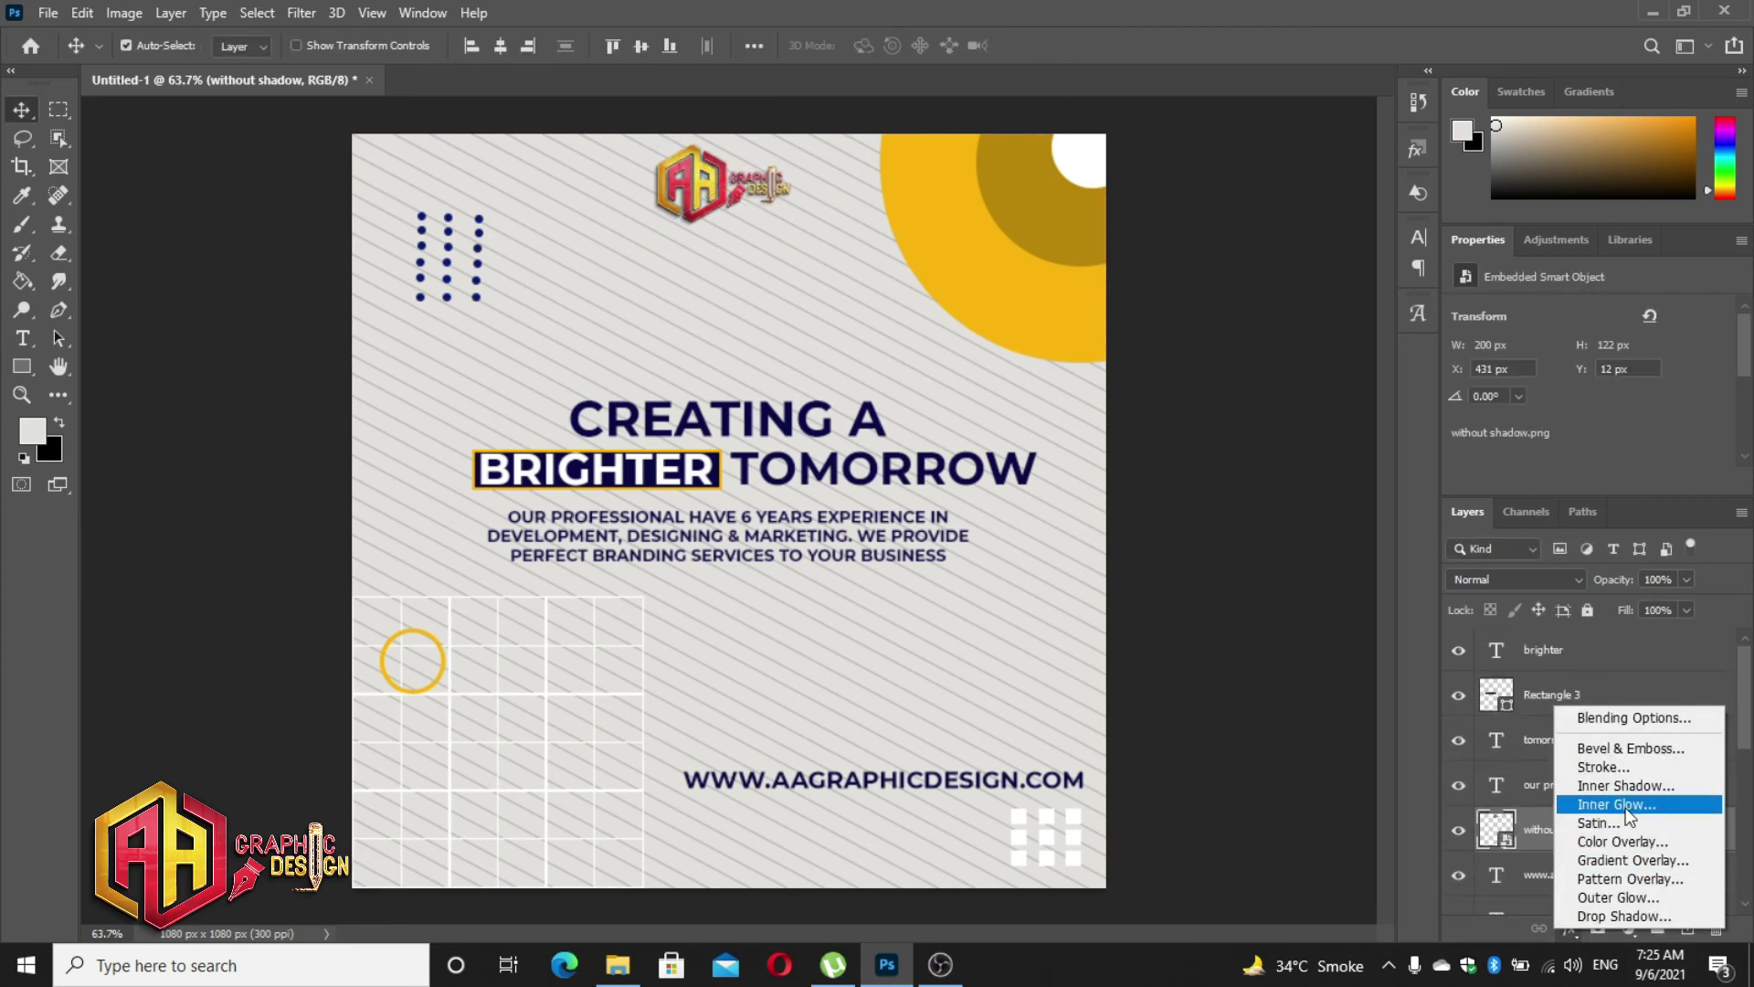
click(1626, 807)
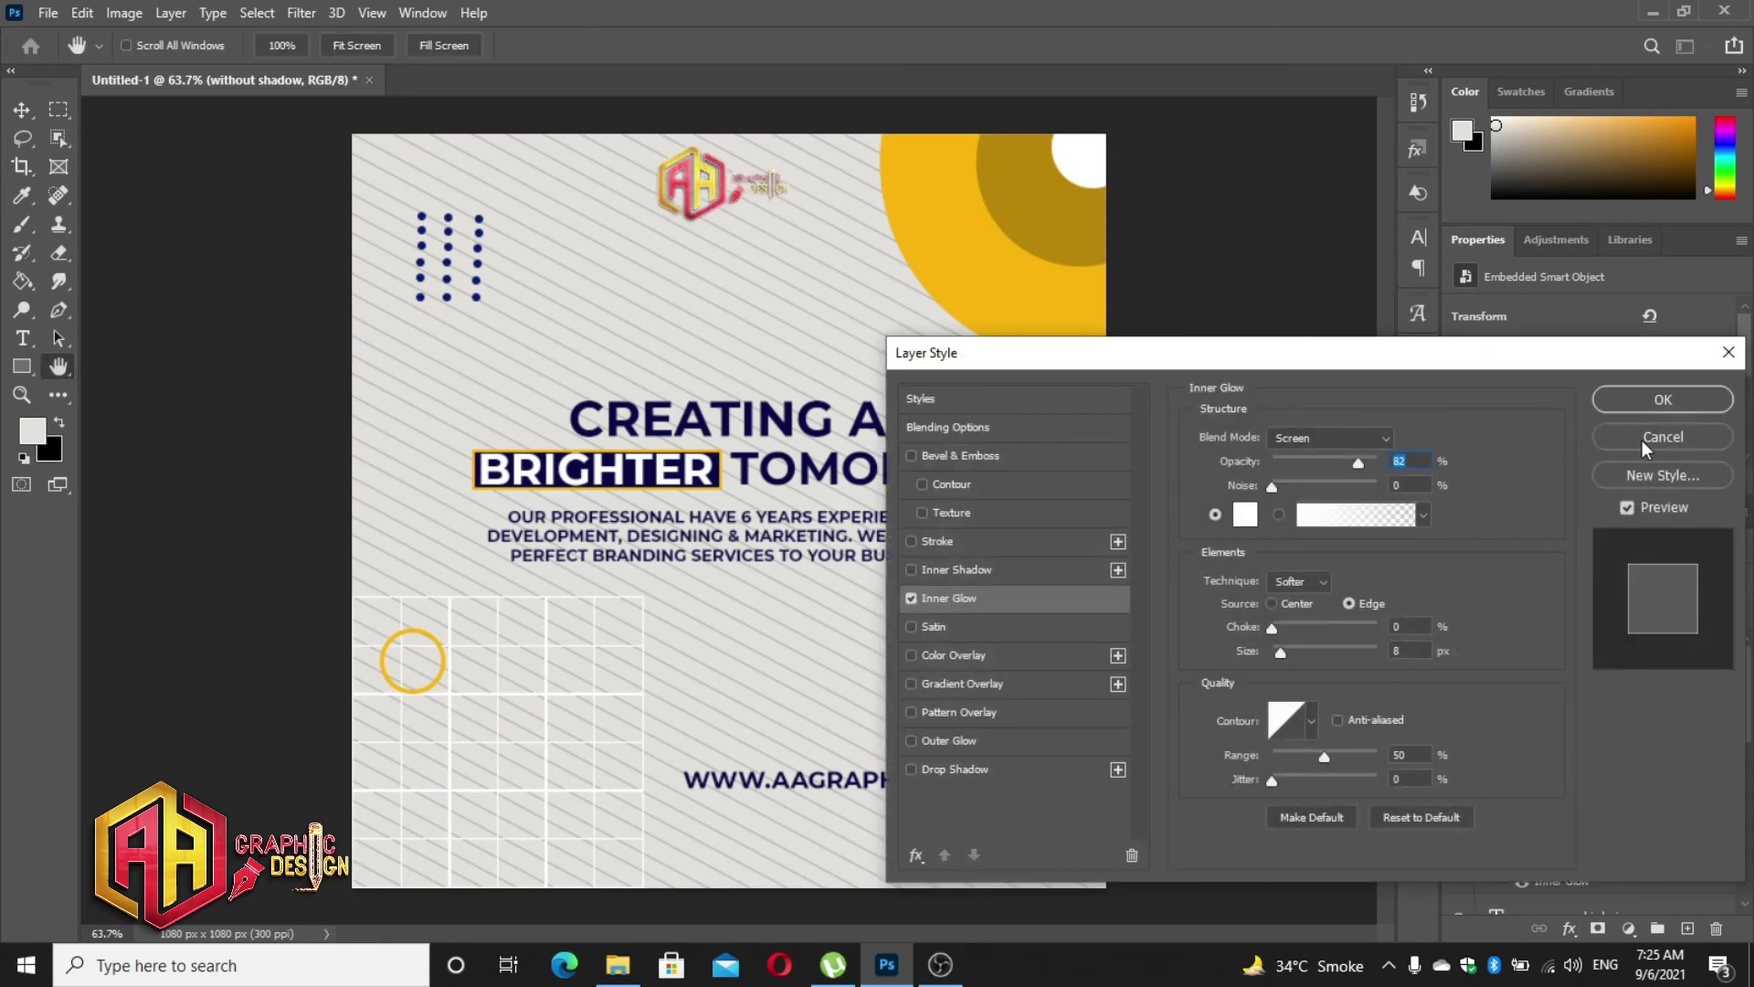
click(1650, 408)
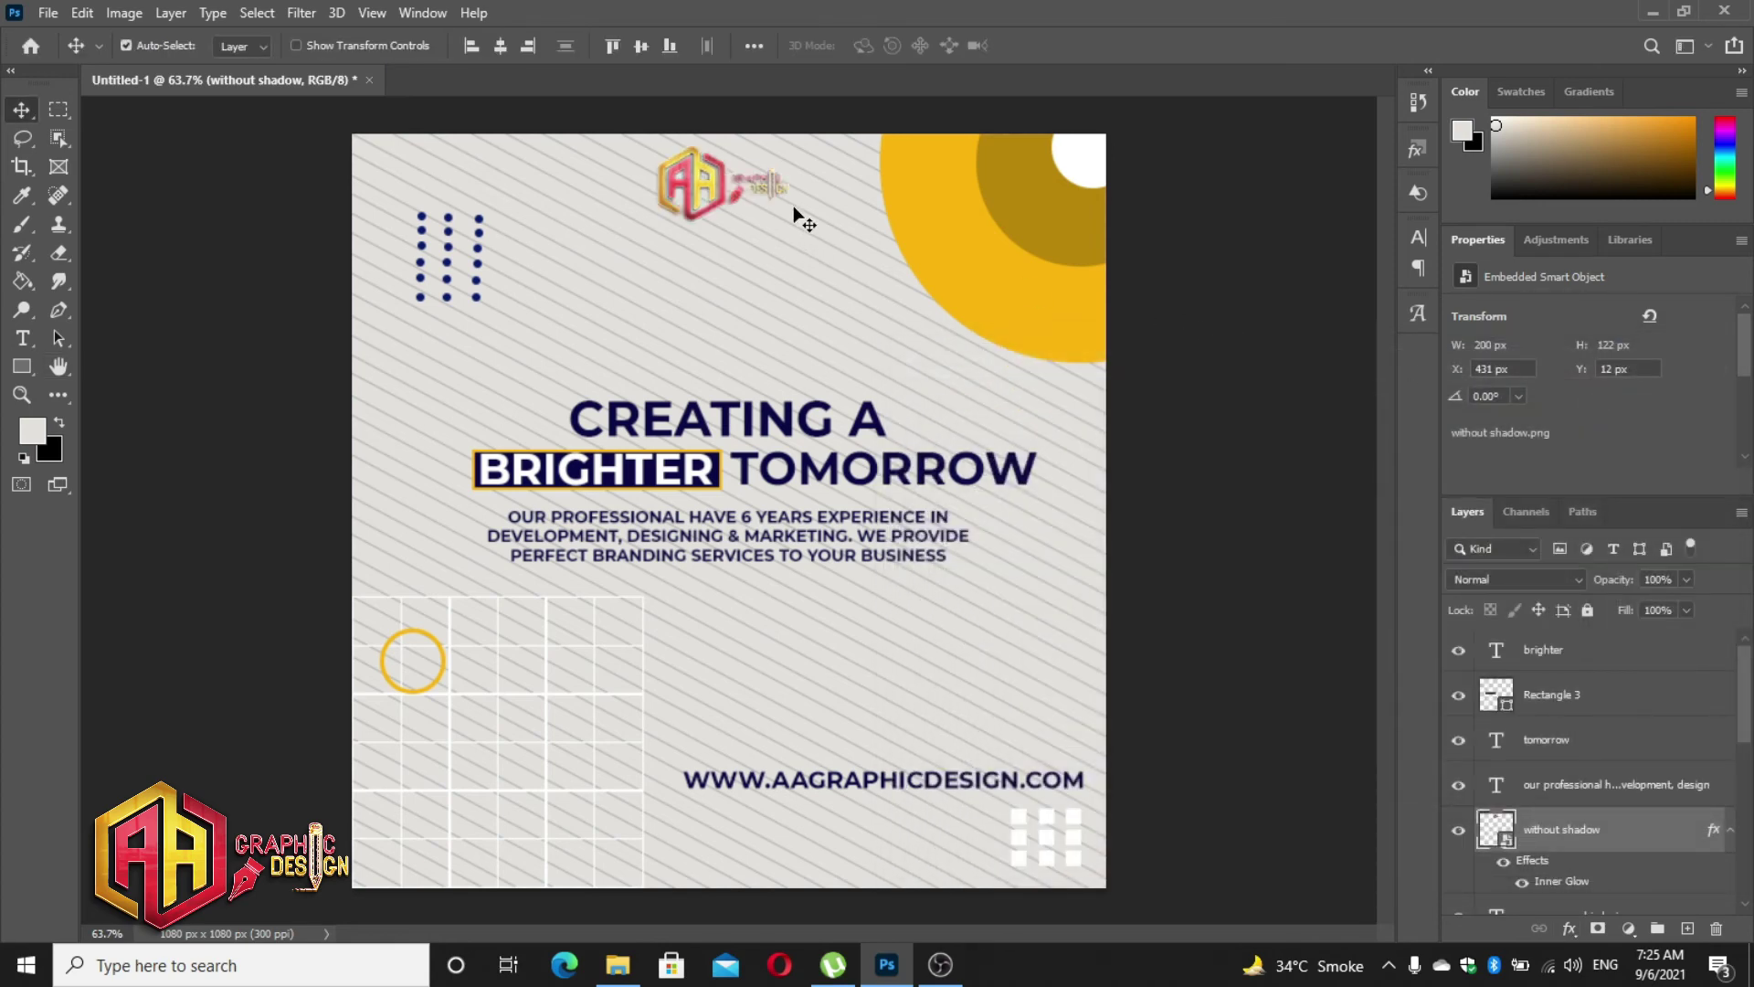
drag(710, 193, 421, 196)
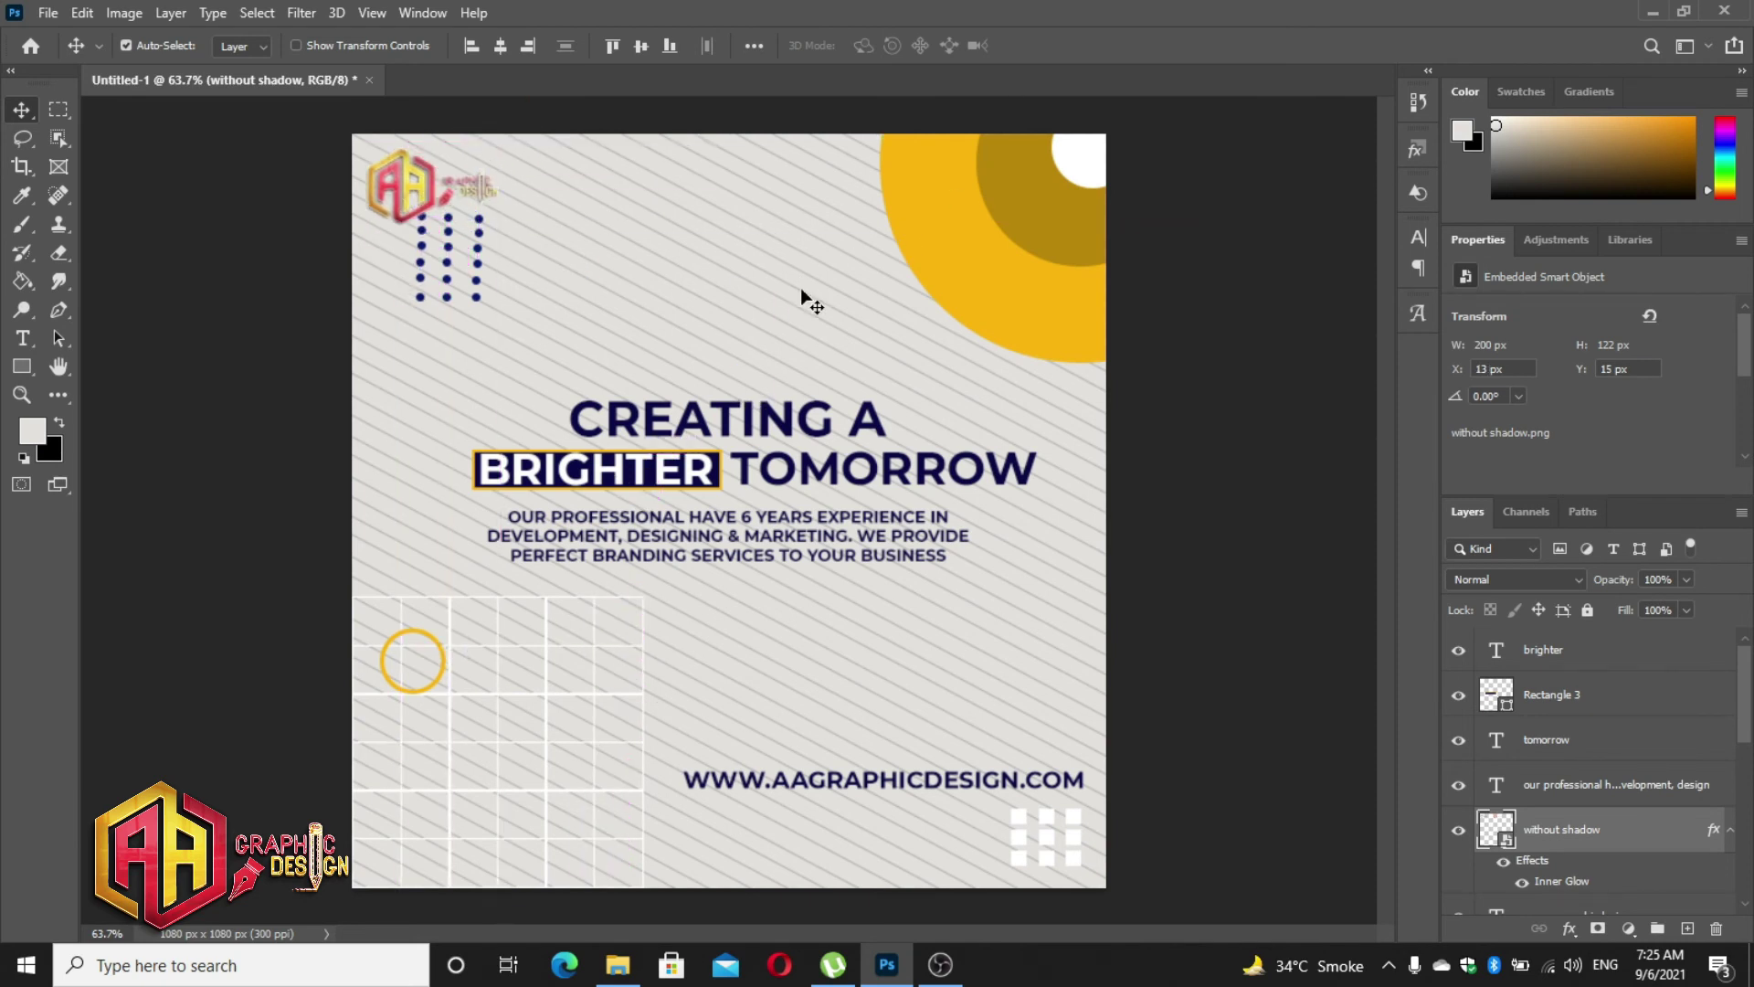
scroll(833, 357, down, 2)
scroll(833, 356, up, 1)
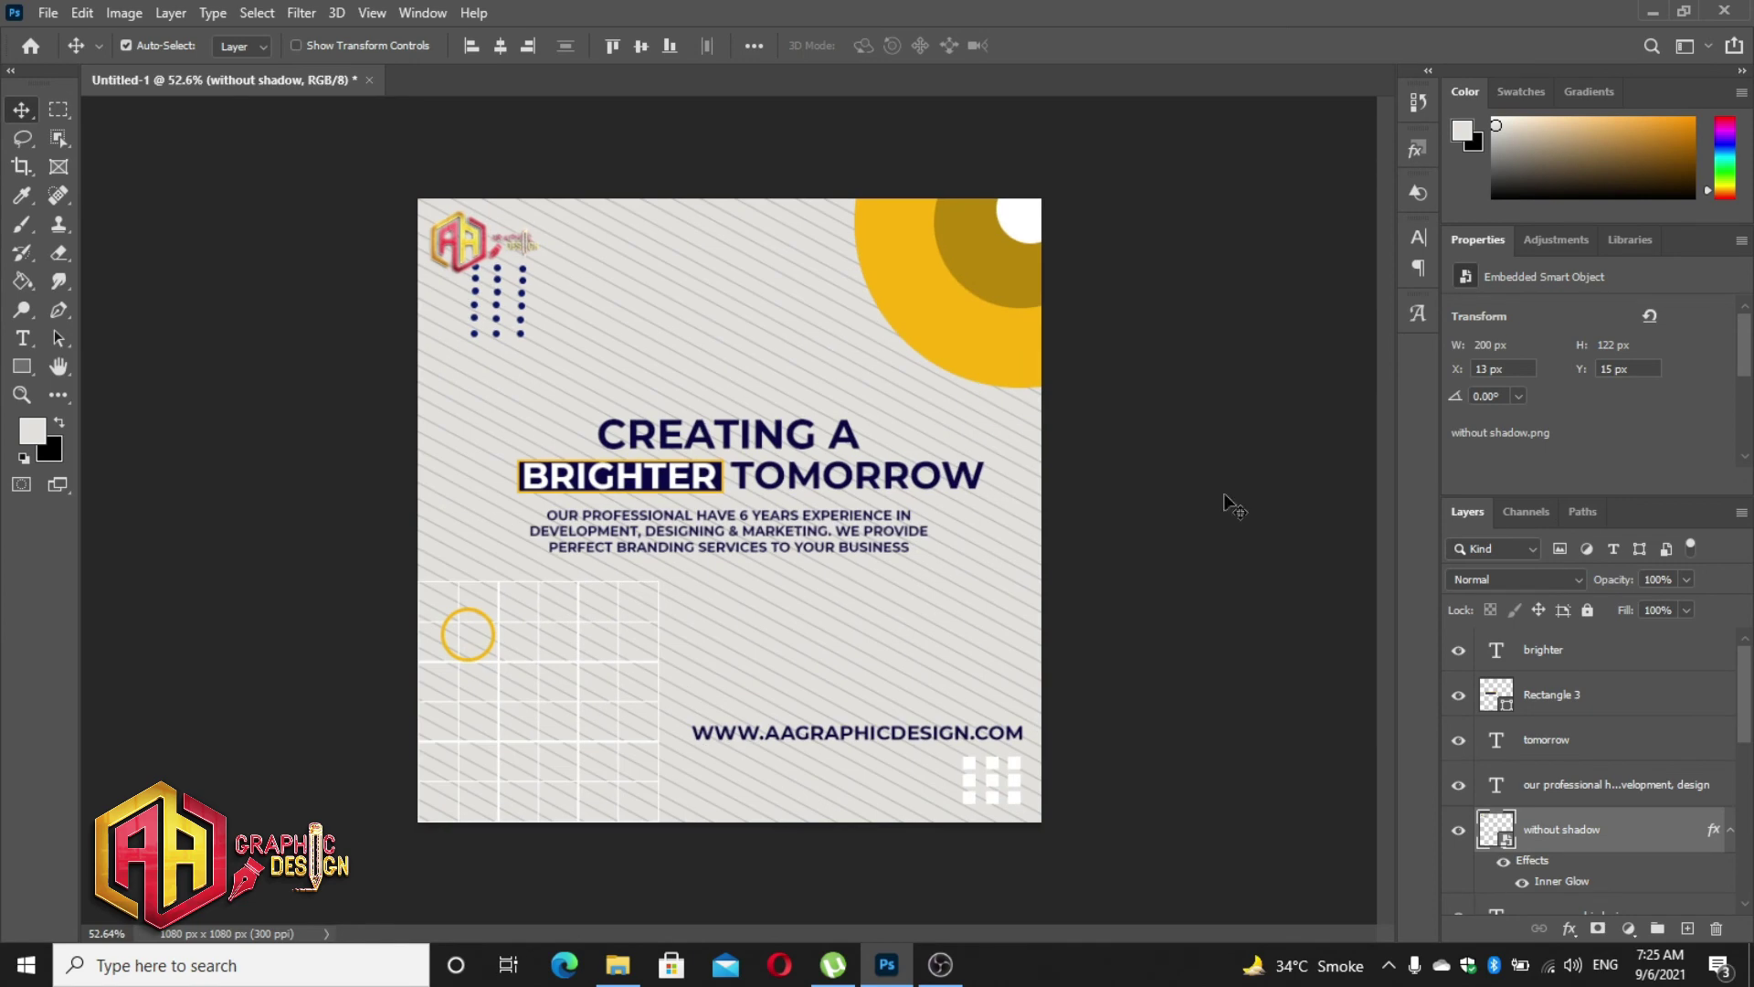
scroll(1558, 739, down, 1)
scroll(1558, 738, down, 1)
scroll(1558, 738, down, 1)
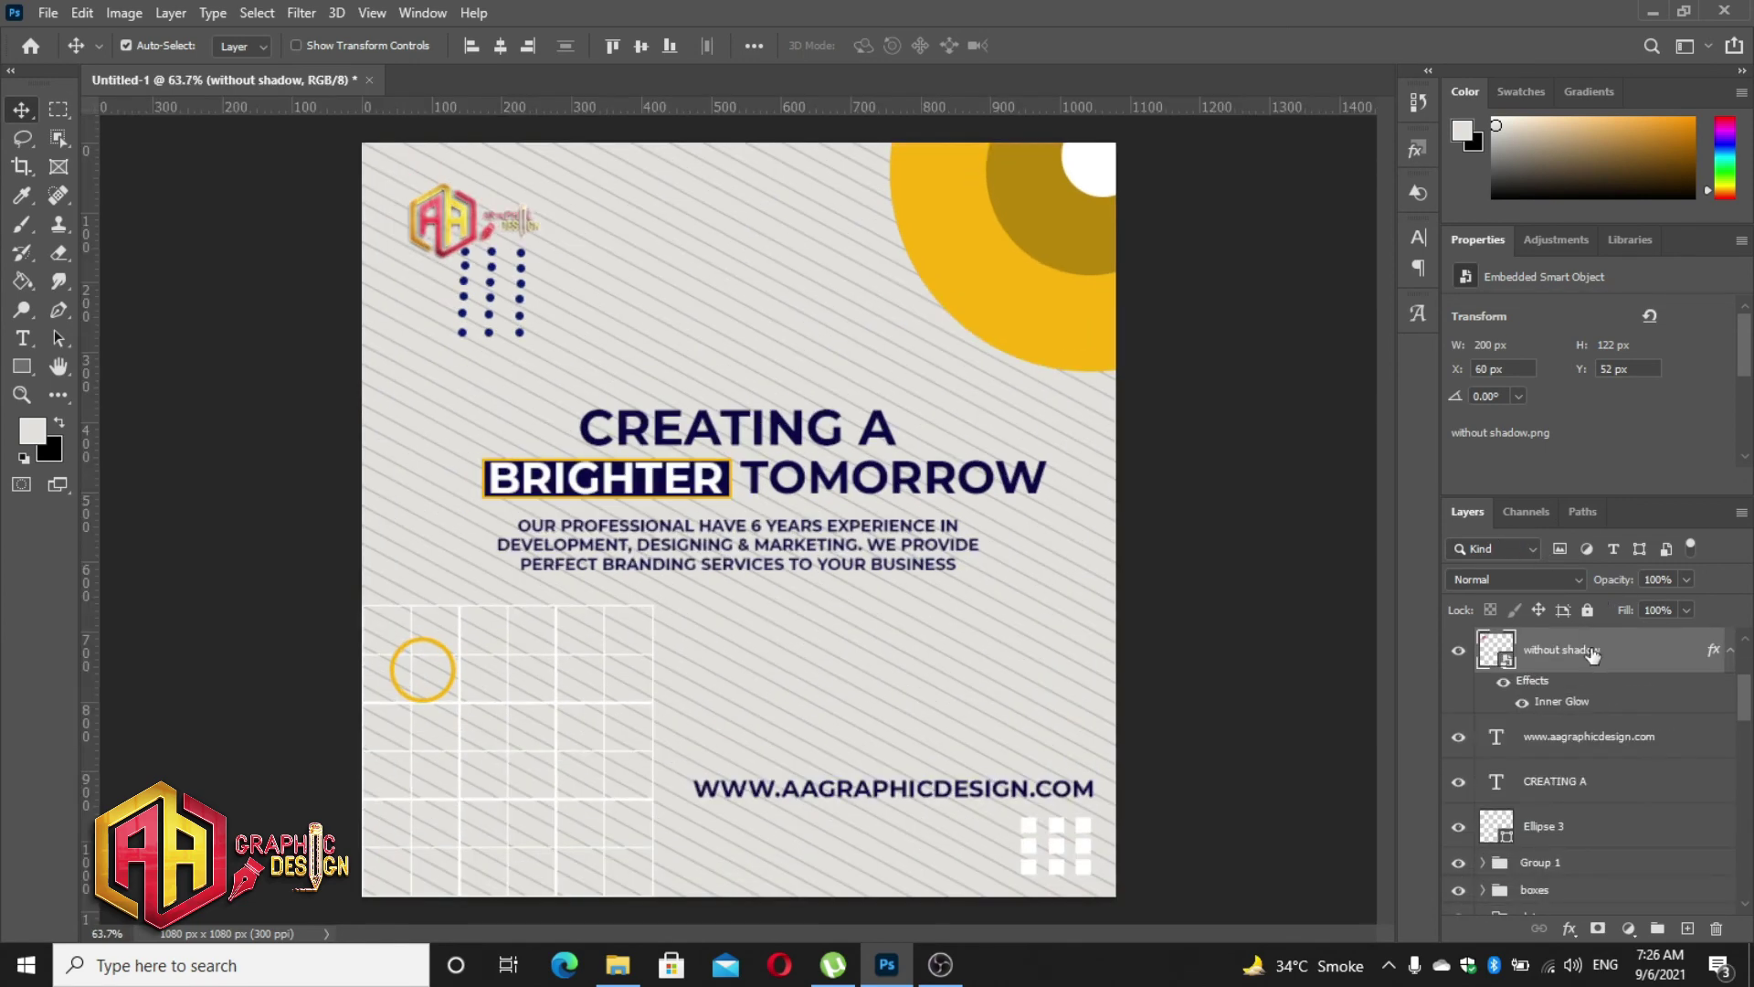
- Hide the rulers and shrink the logo to 174 × 105 px, 23 px from each edge
key(ctrl+r)
key(ctrl+t)
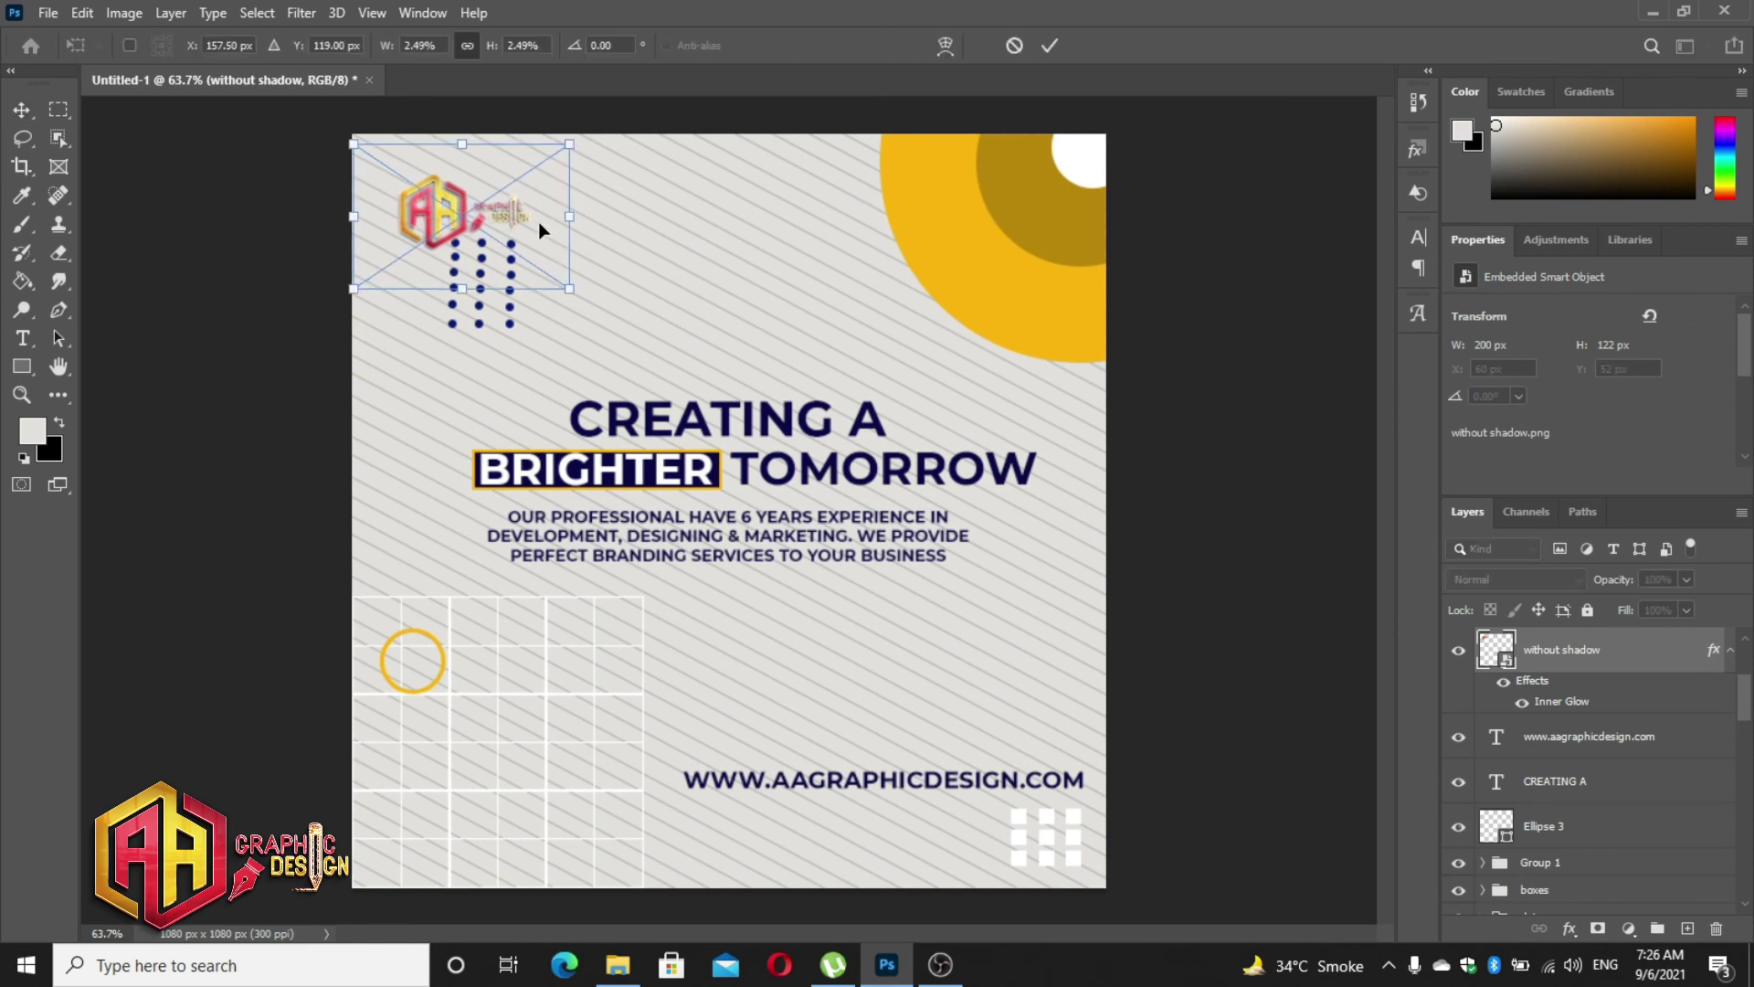
drag(574, 296, 541, 270)
drag(468, 211, 448, 189)
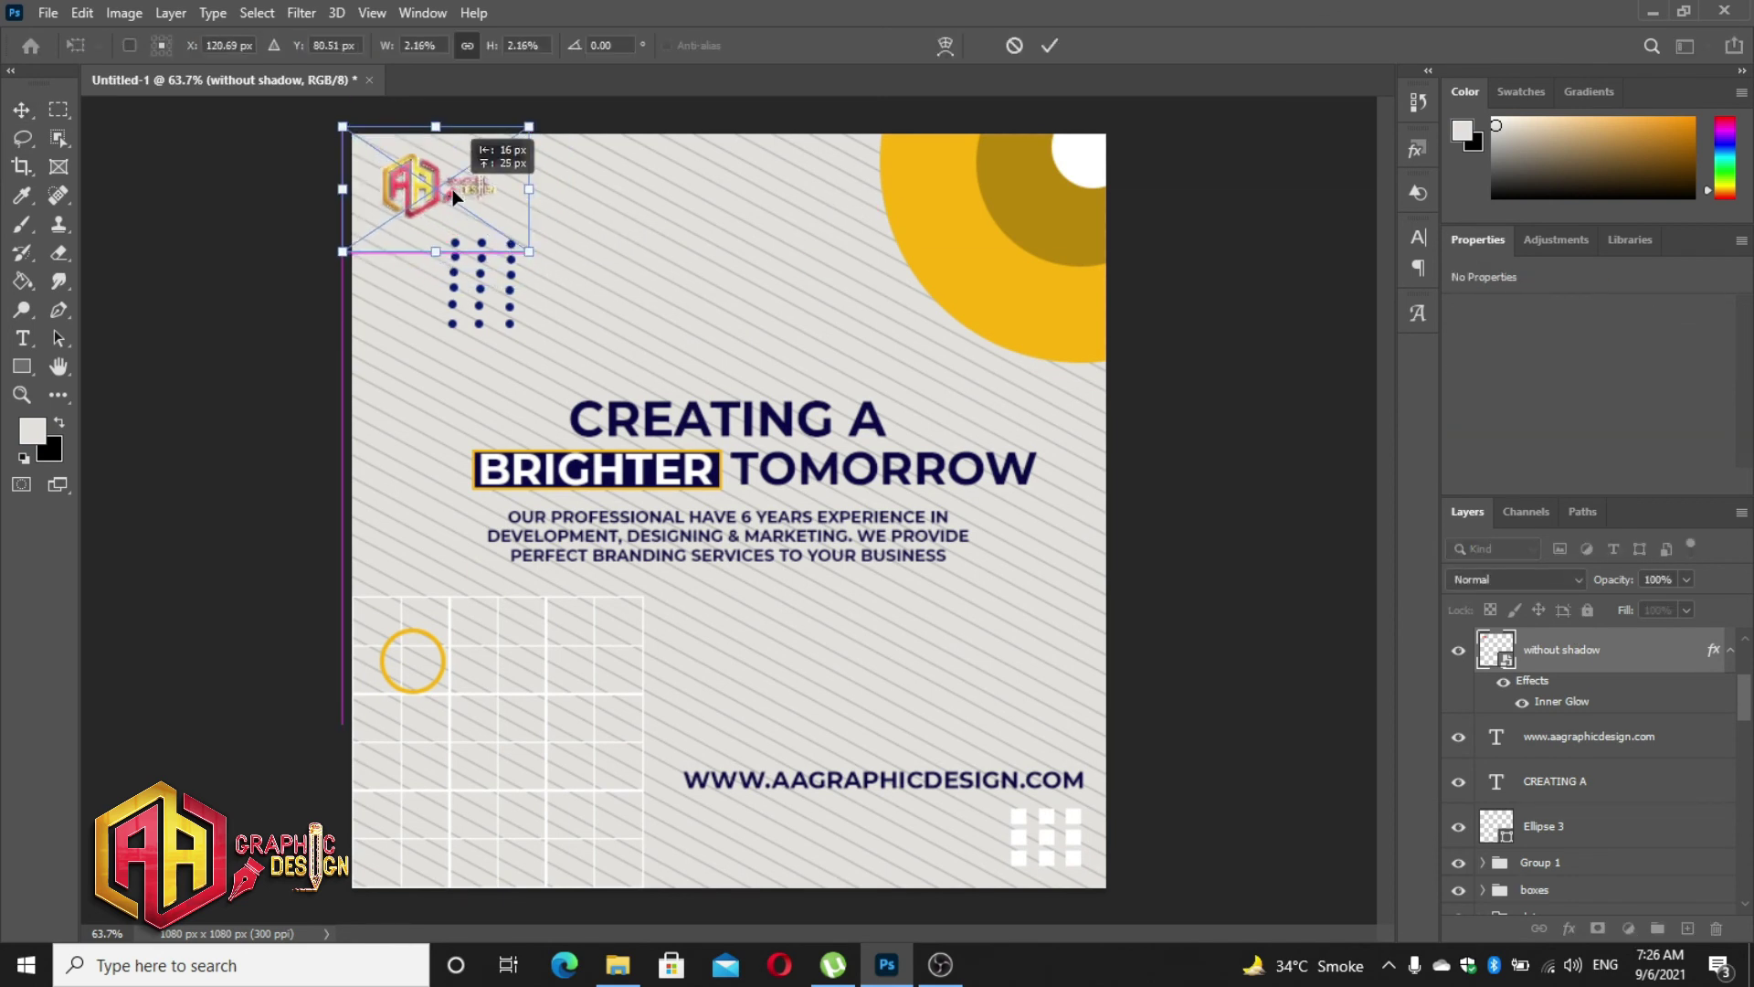
click(1049, 45)
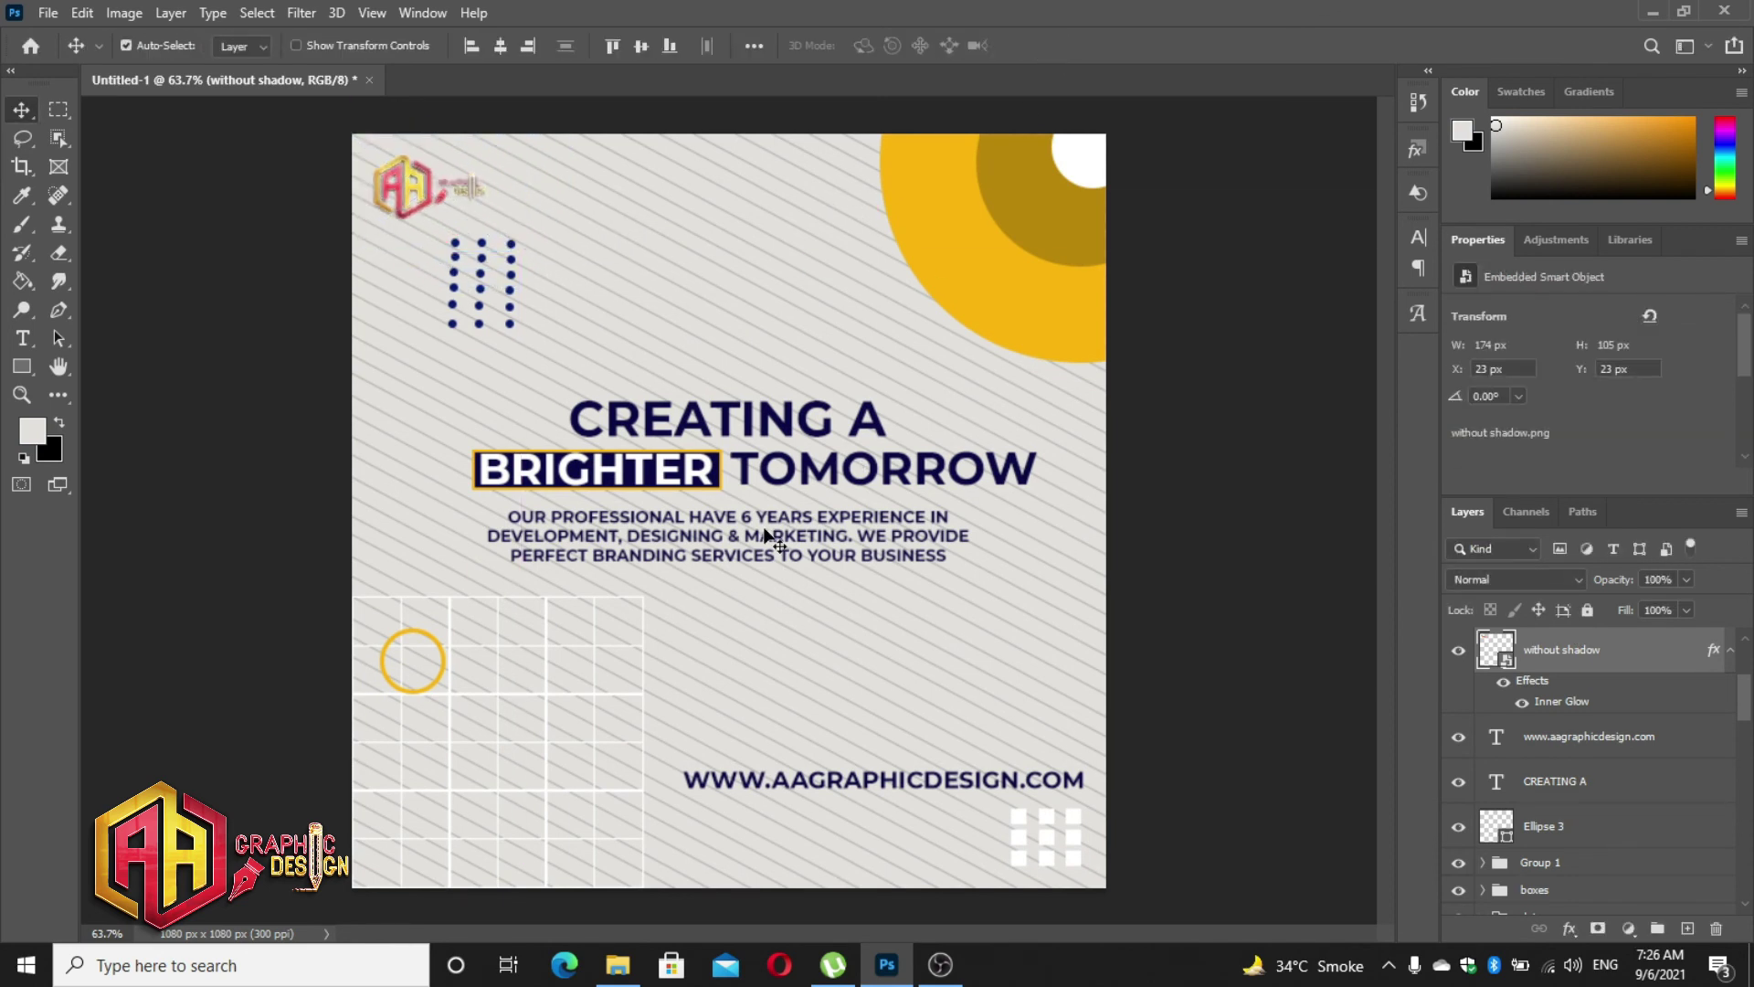
- Set up the Triangle Tool with yellow fill and no stroke
right_click(22, 366)
click(128, 433)
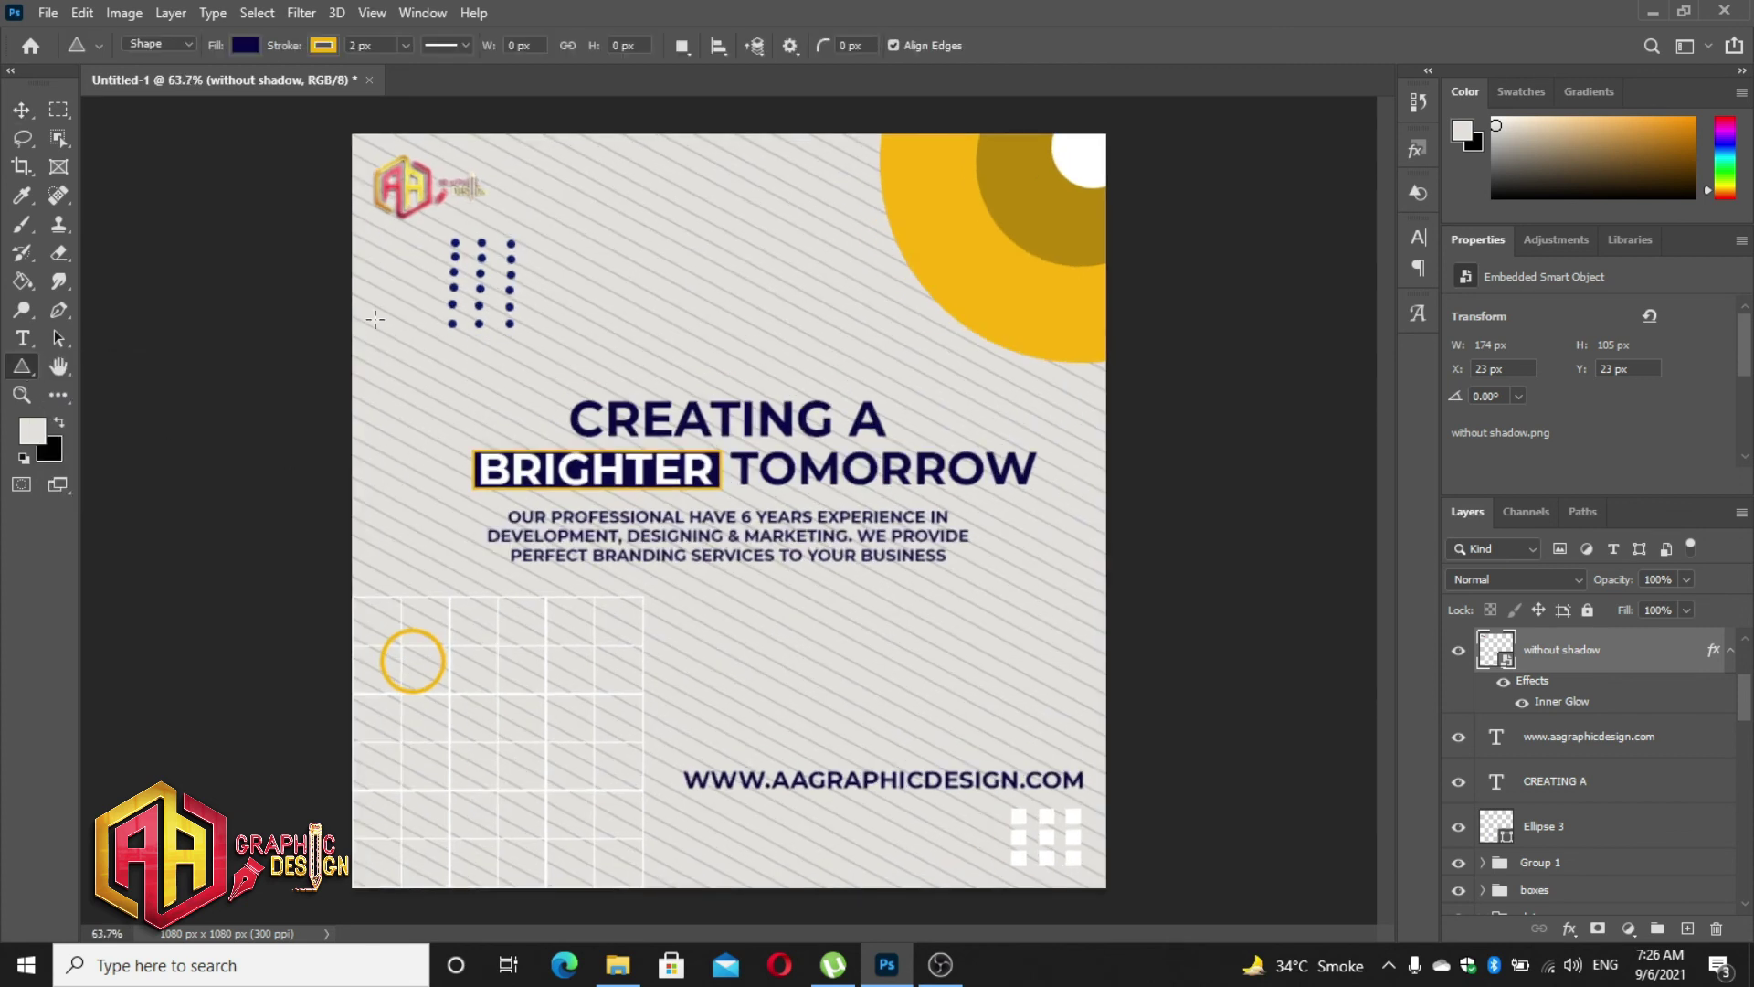
click(245, 45)
click(187, 162)
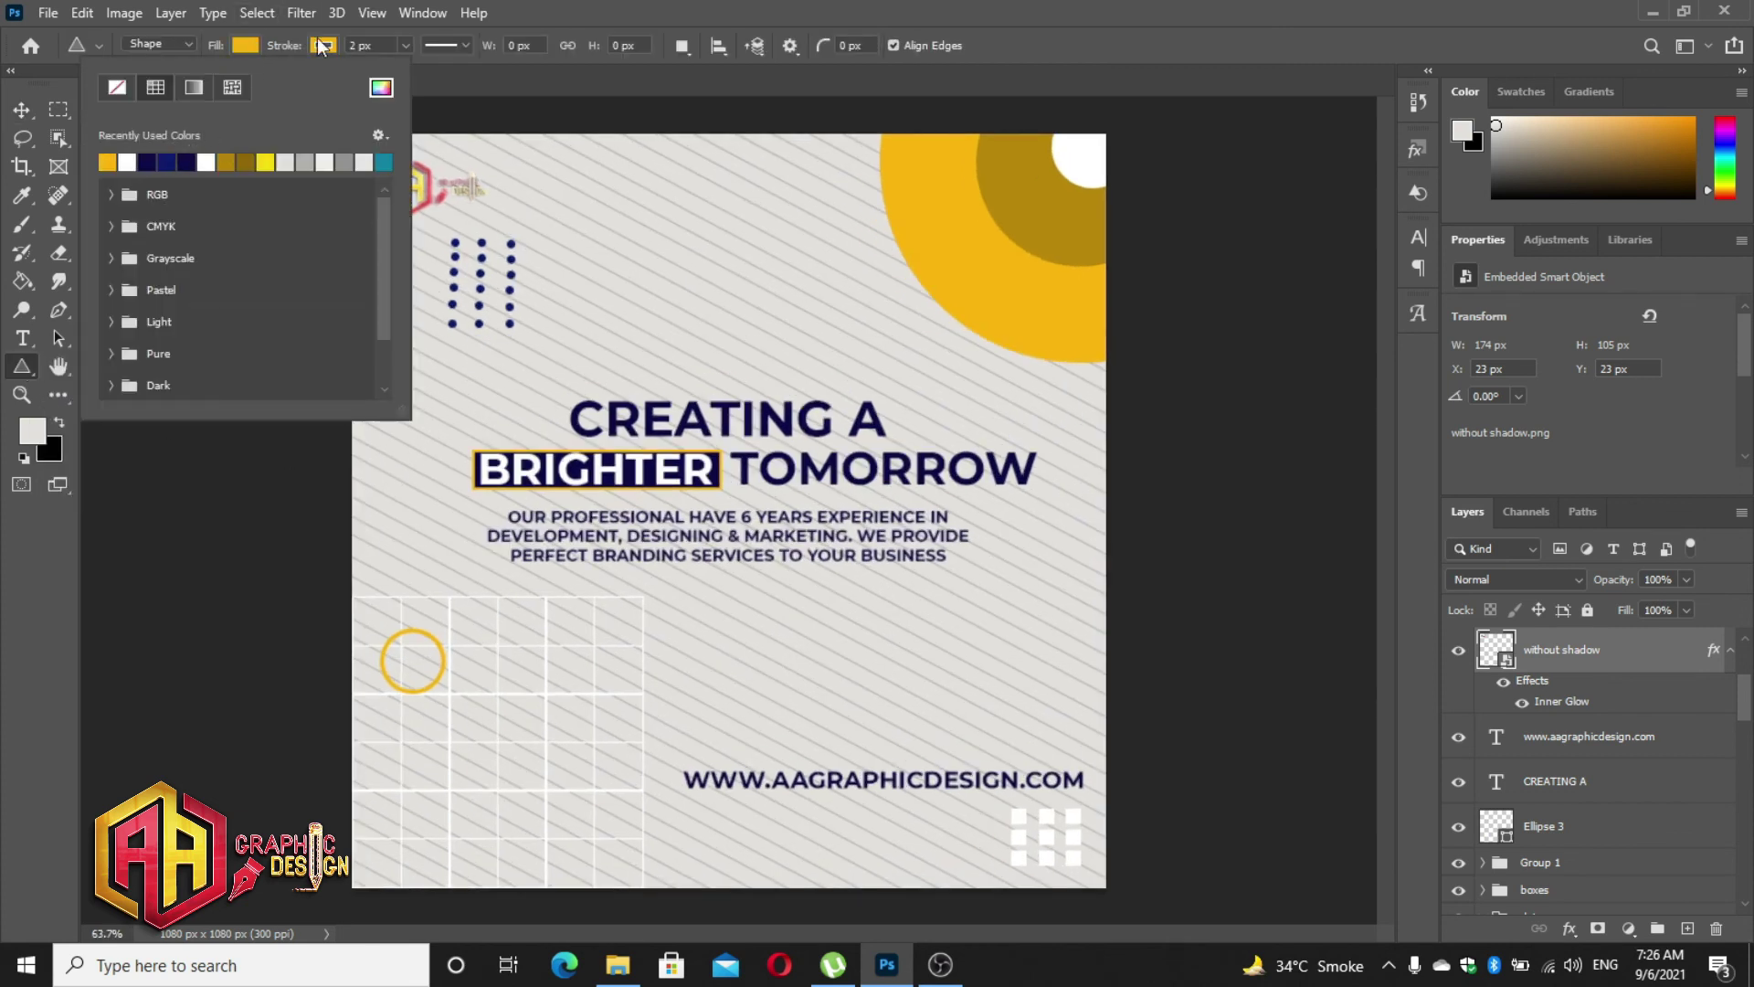
click(324, 46)
click(195, 87)
- Draw triangles above the headline, right of the body text, and larger on the lower-left grid
drag(621, 315, 647, 346)
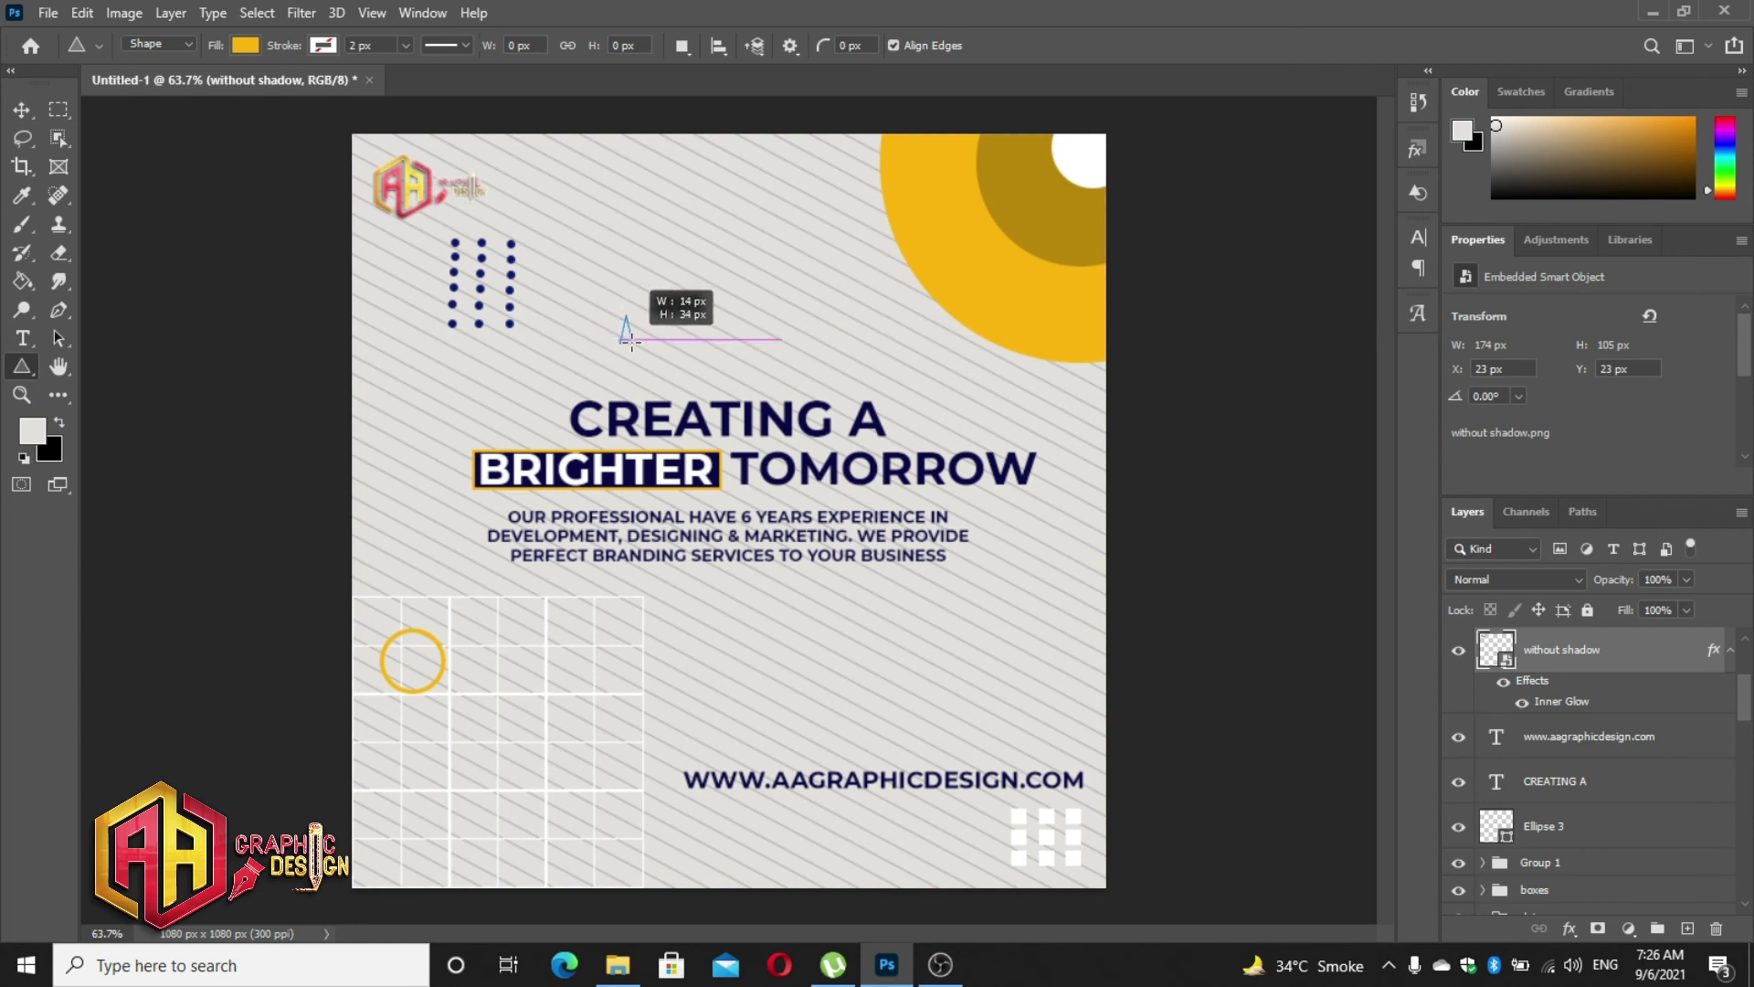
drag(893, 611, 920, 641)
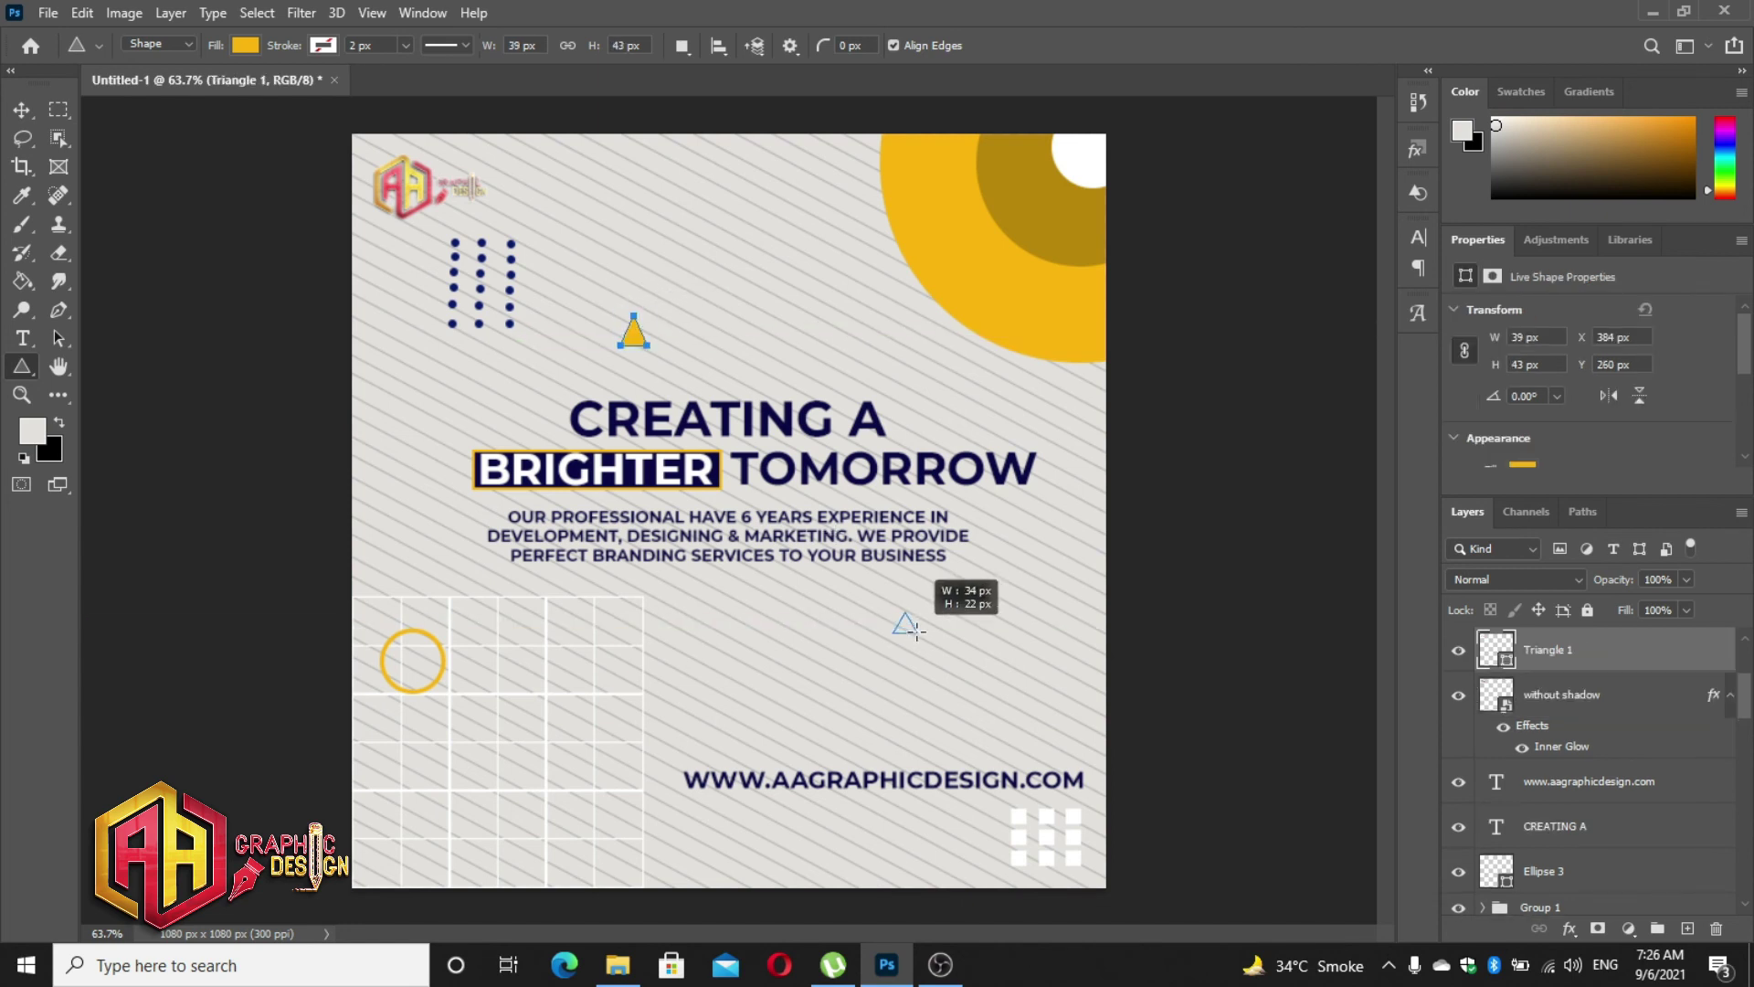
drag(526, 772, 597, 824)
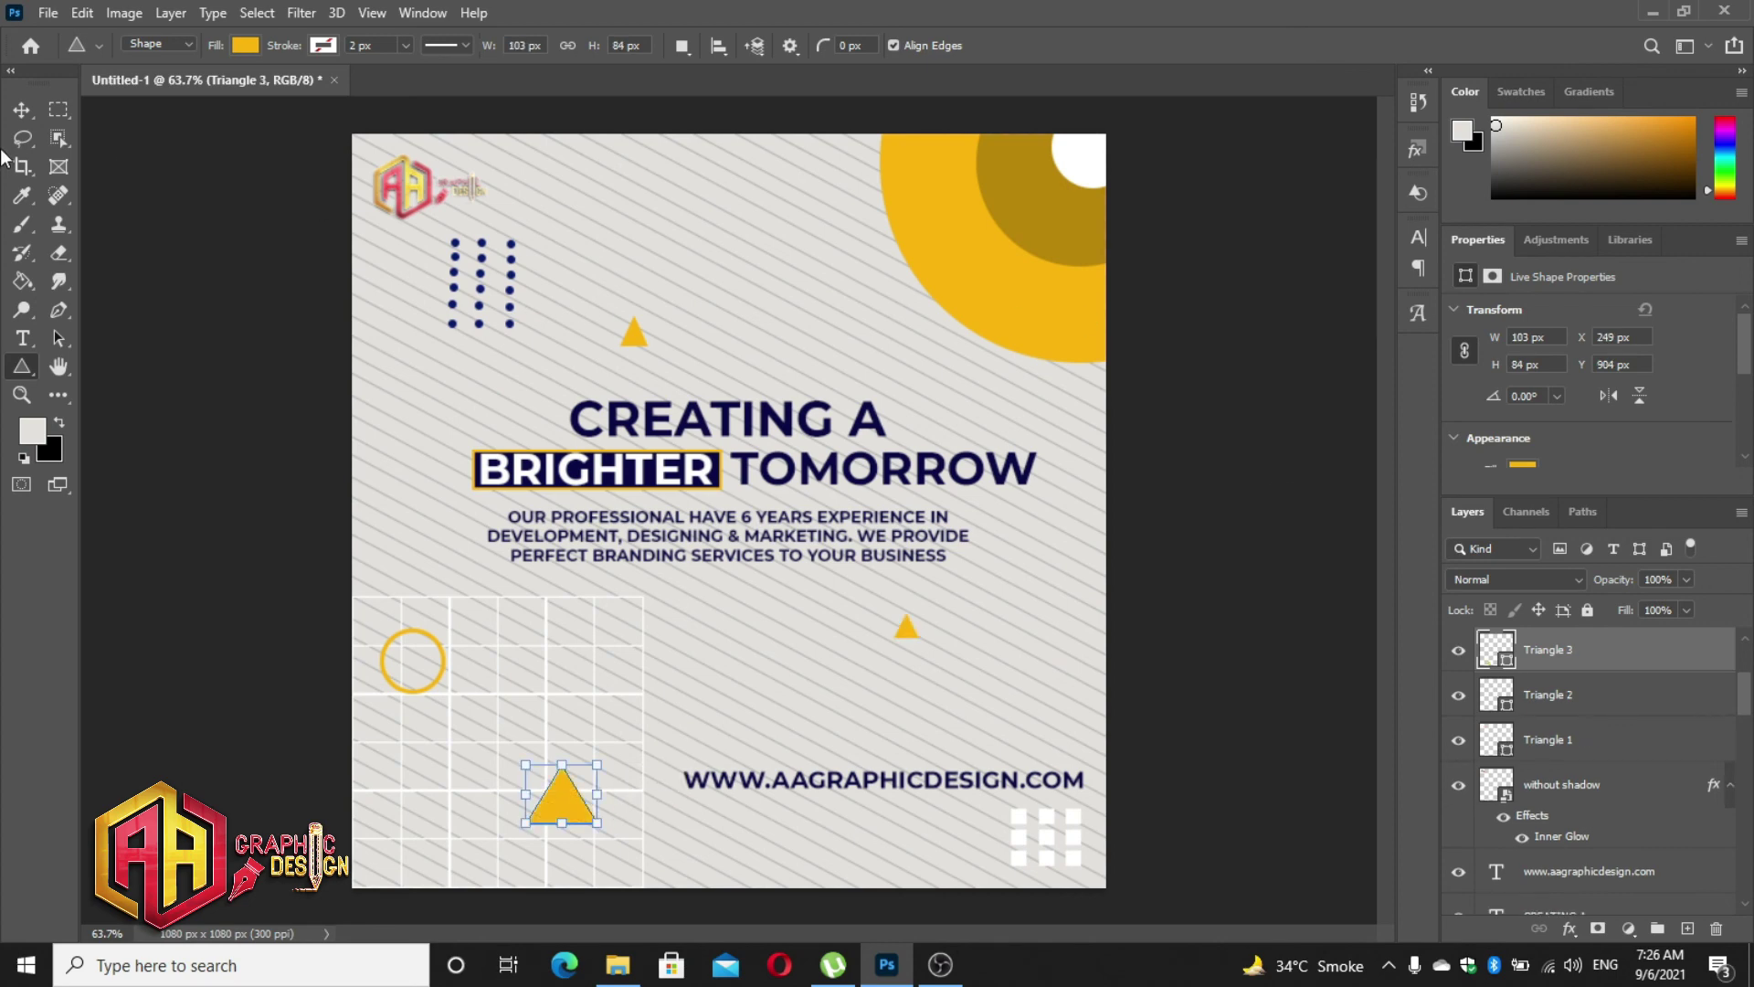
click(23, 111)
click(266, 415)
key(ctrl+minus)
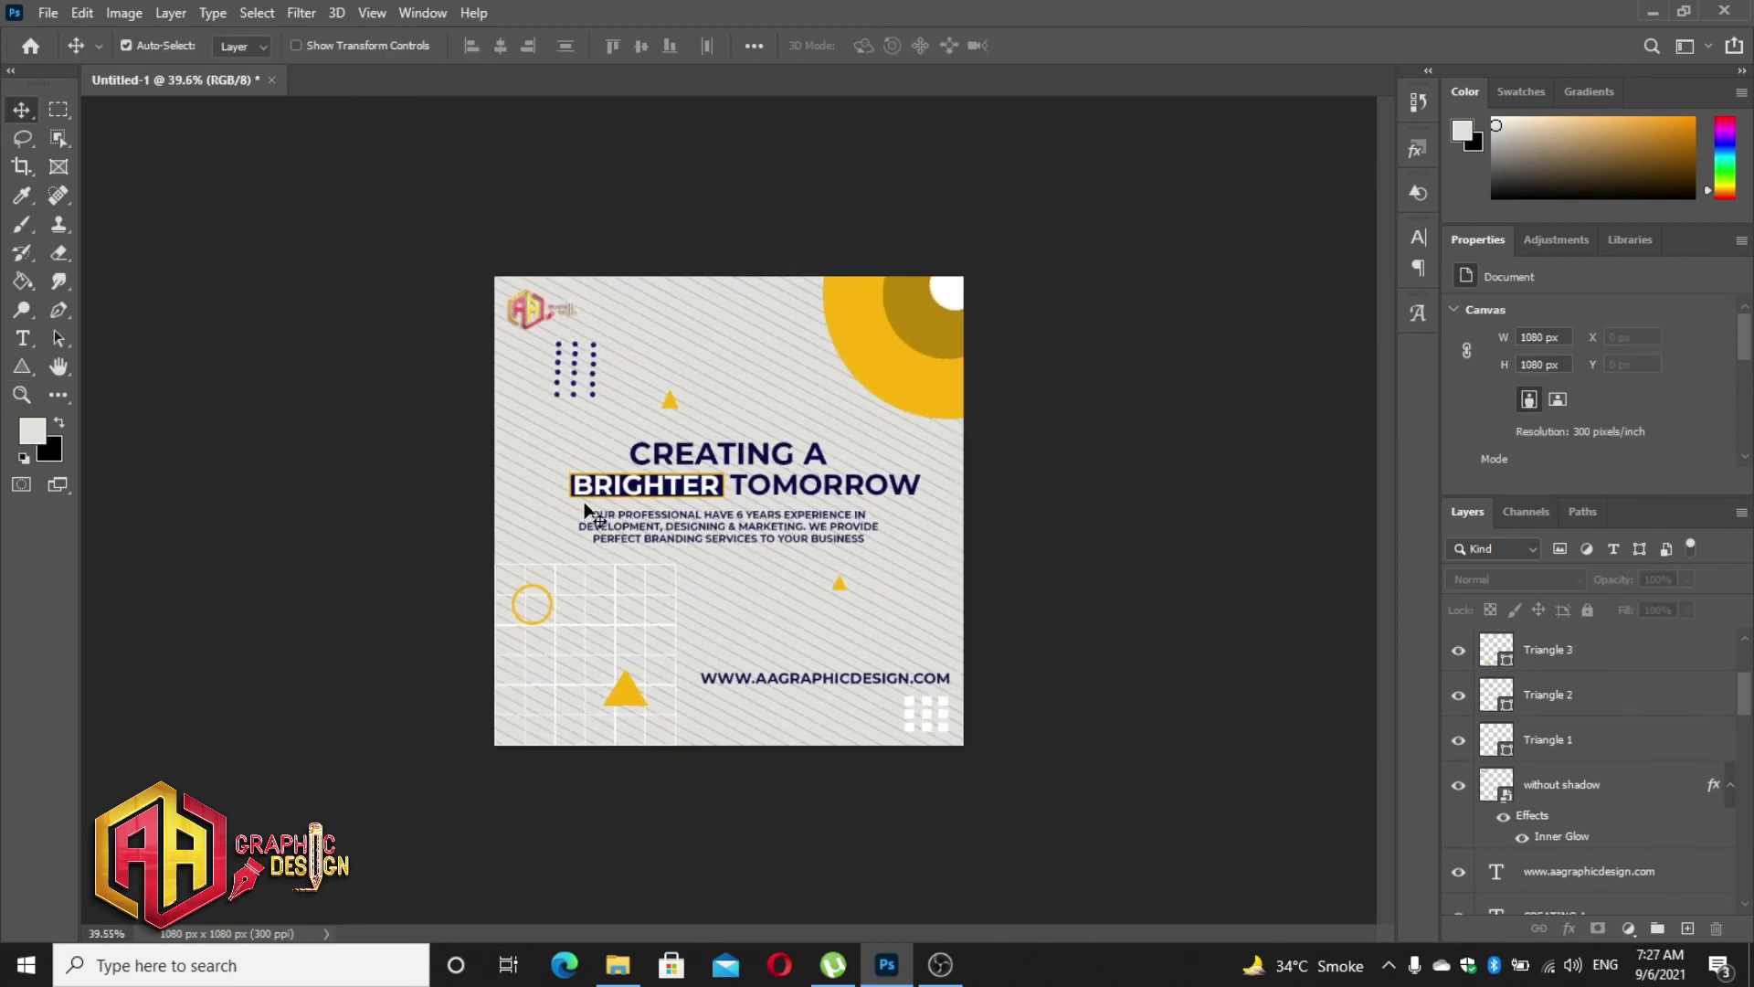
key(ctrl+0)
click(22, 366)
- Draw a tall dark navy rectangle bar near the top centre
click(116, 367)
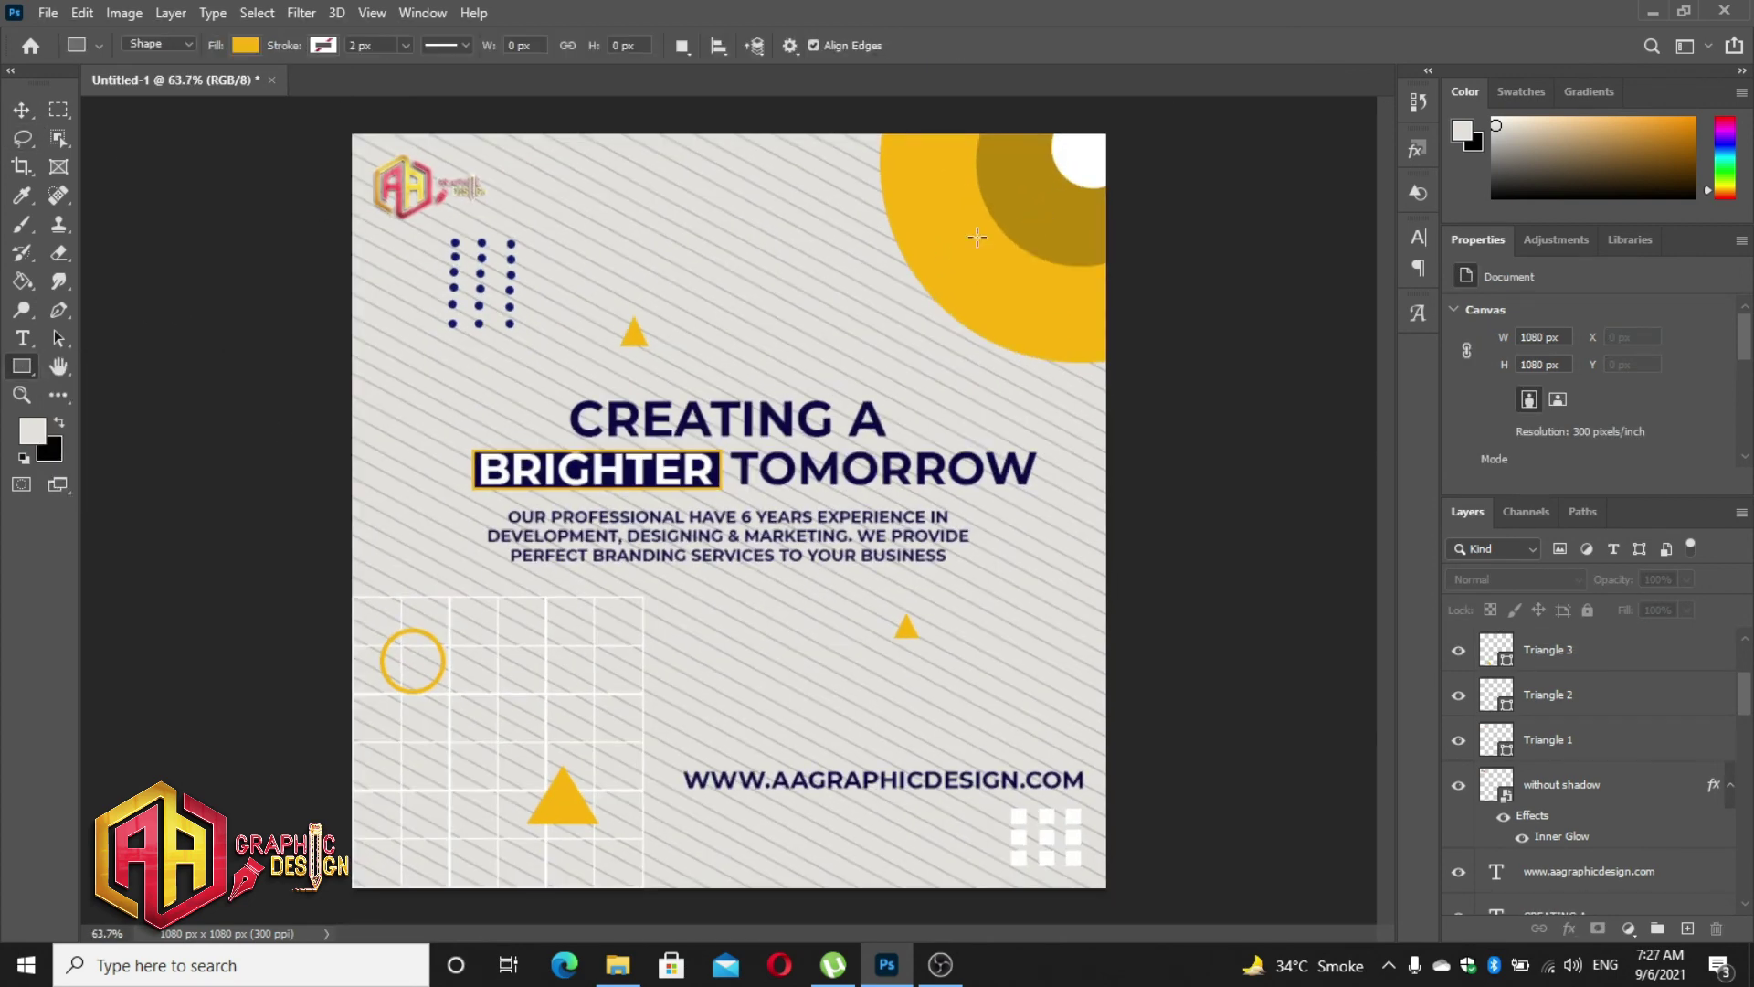
click(247, 46)
click(107, 162)
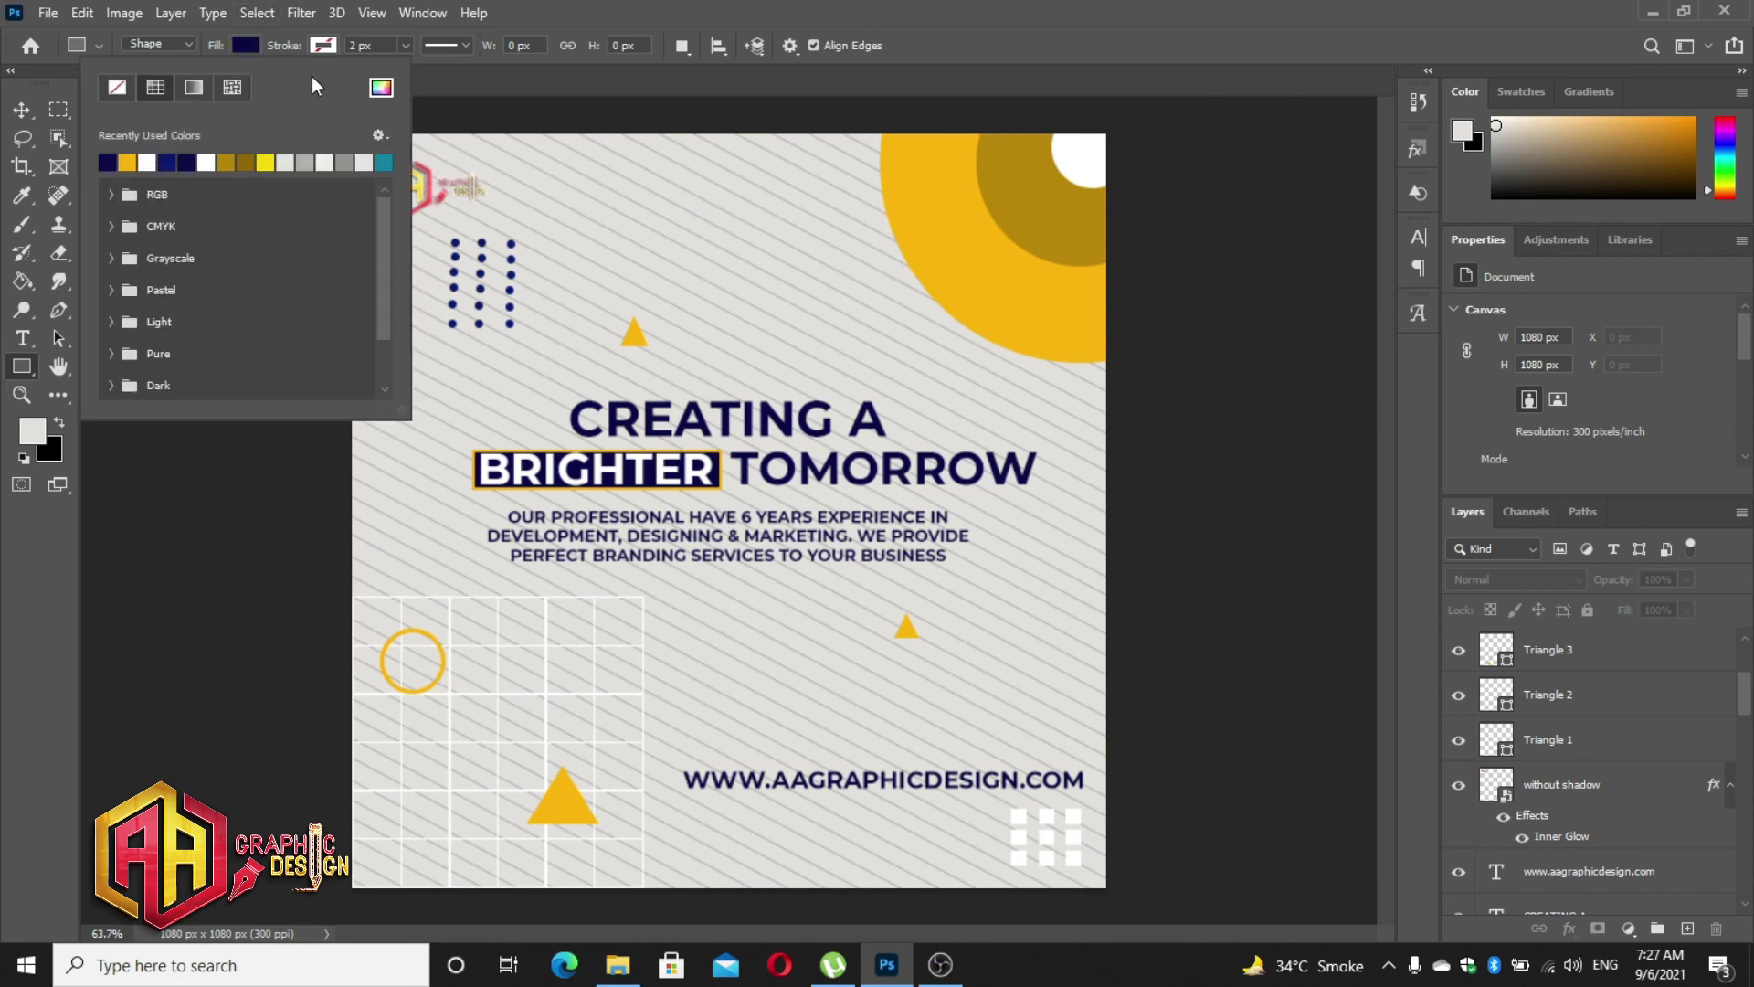
click(254, 46)
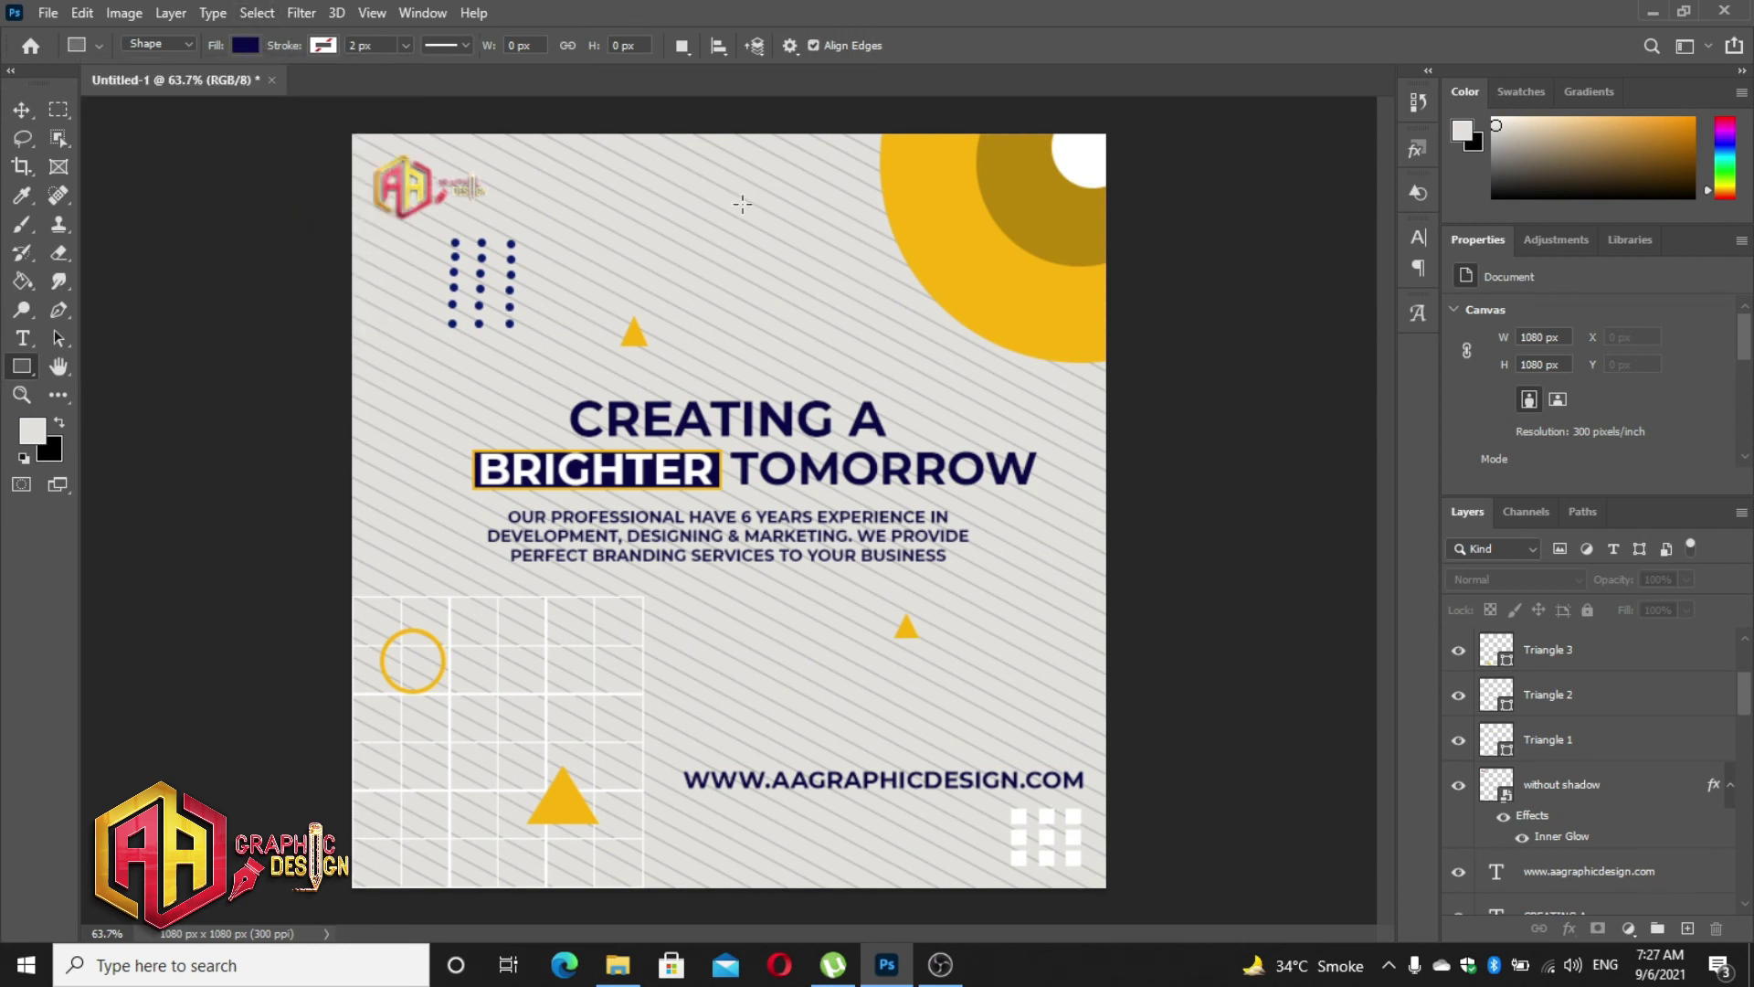
drag(742, 205, 761, 263)
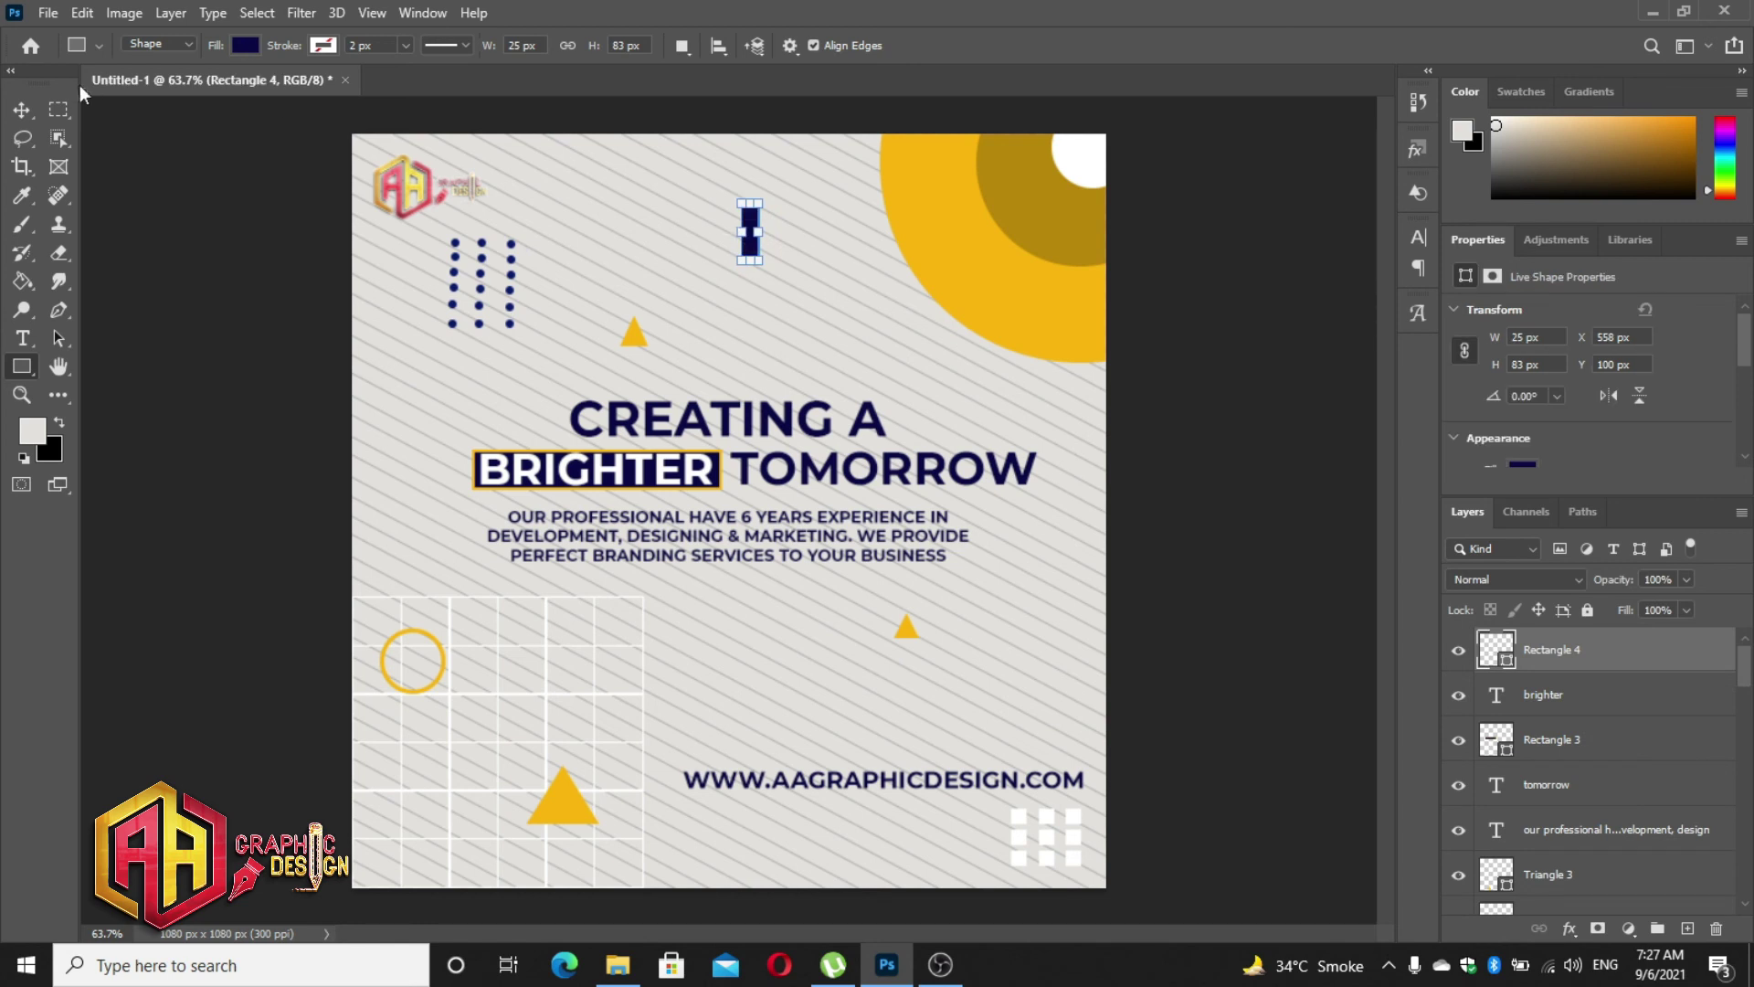
- Duplicate the bar, rotate it -90° across the first, and move the plus over the yellow circle
key(v)
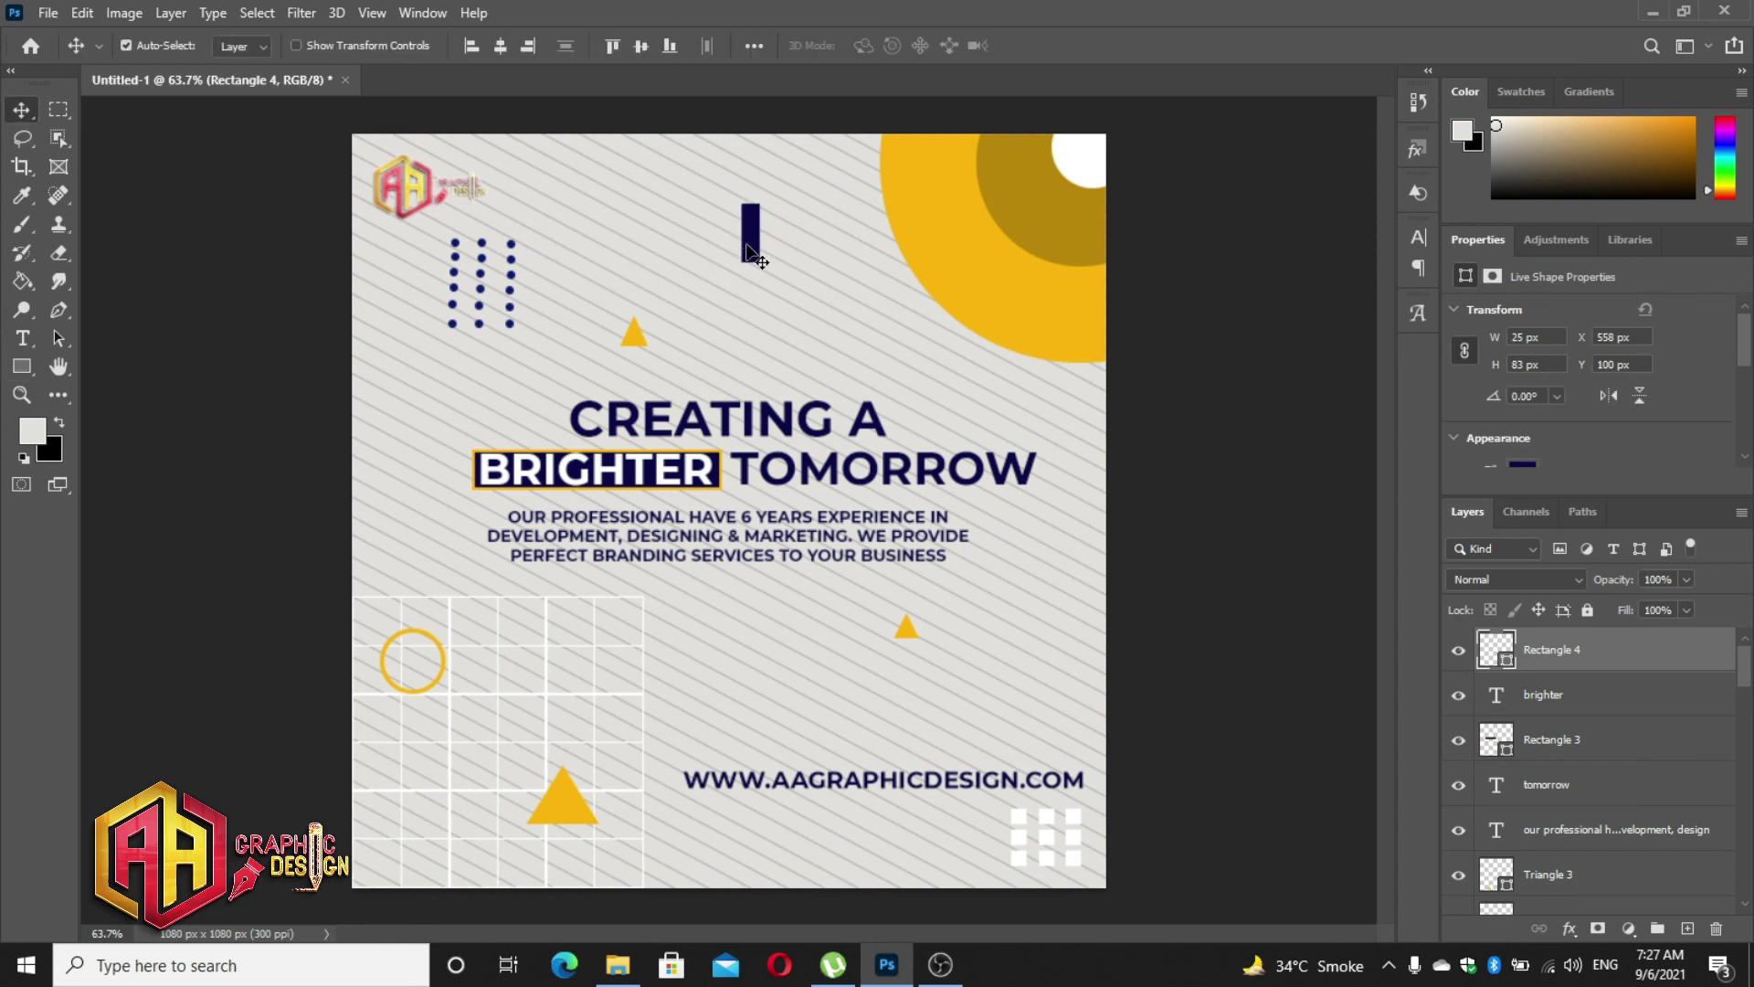
mouse_move(750, 253)
mouse_down()
mouse_move(716, 259)
mouse_move(766, 230)
mouse_up()
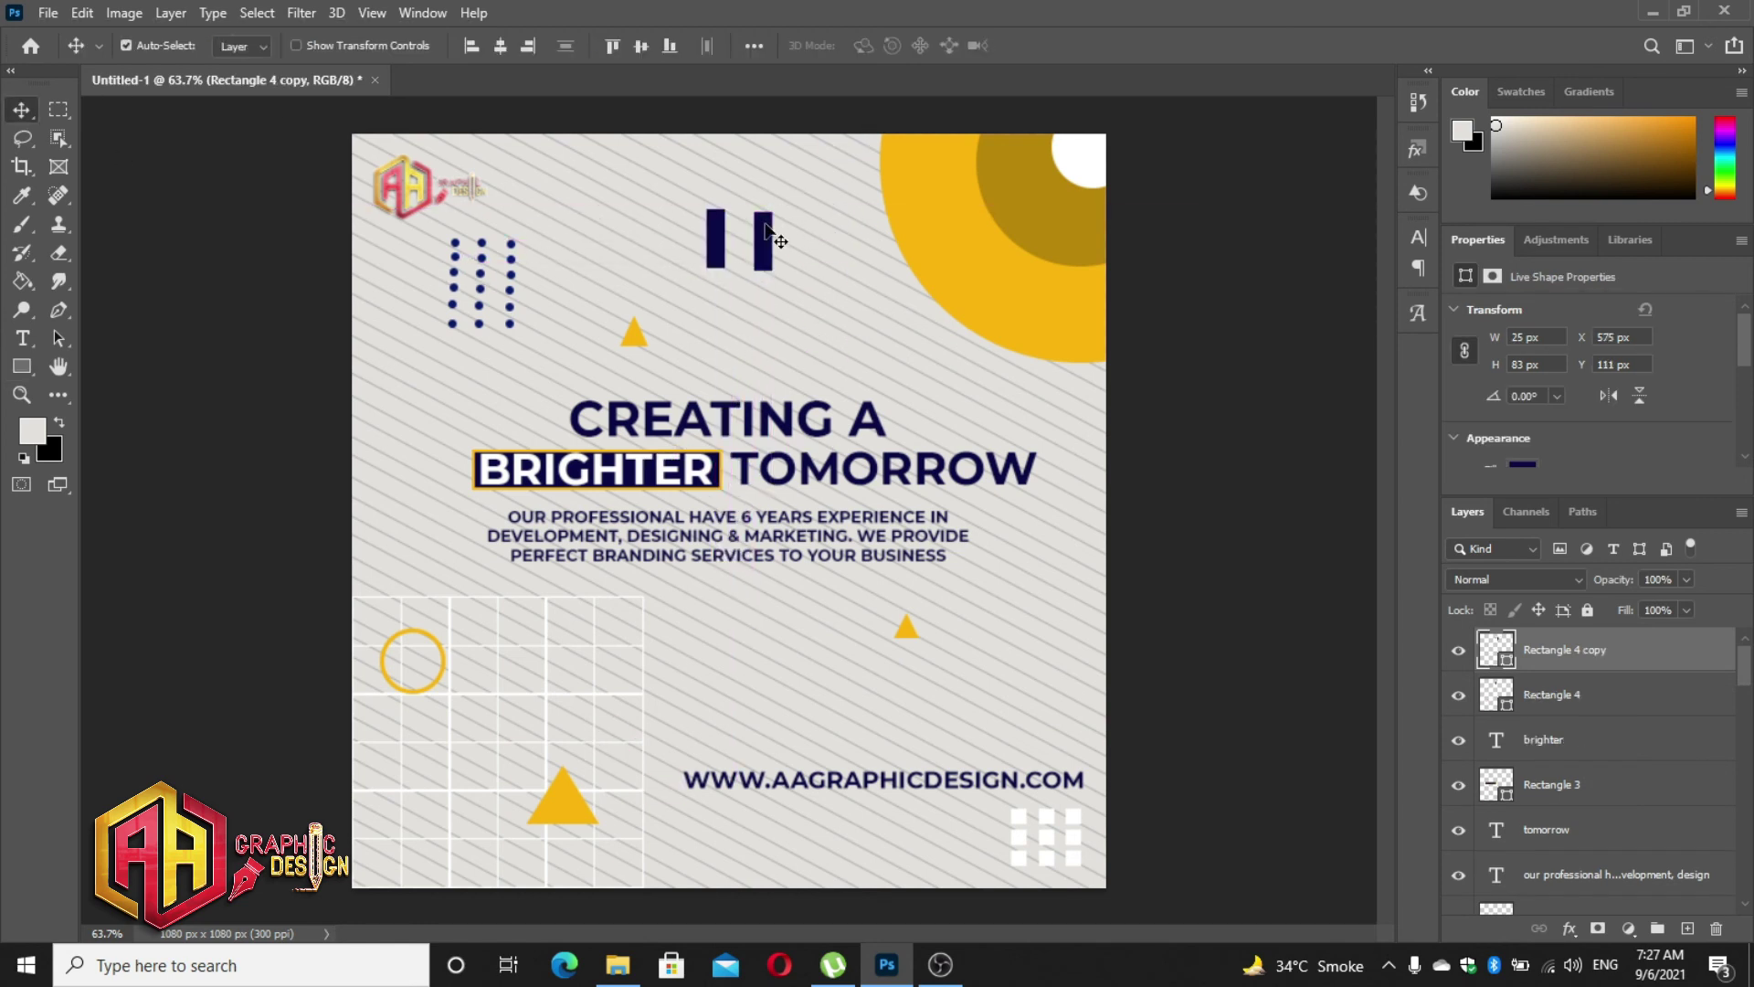
key(ctrl+t)
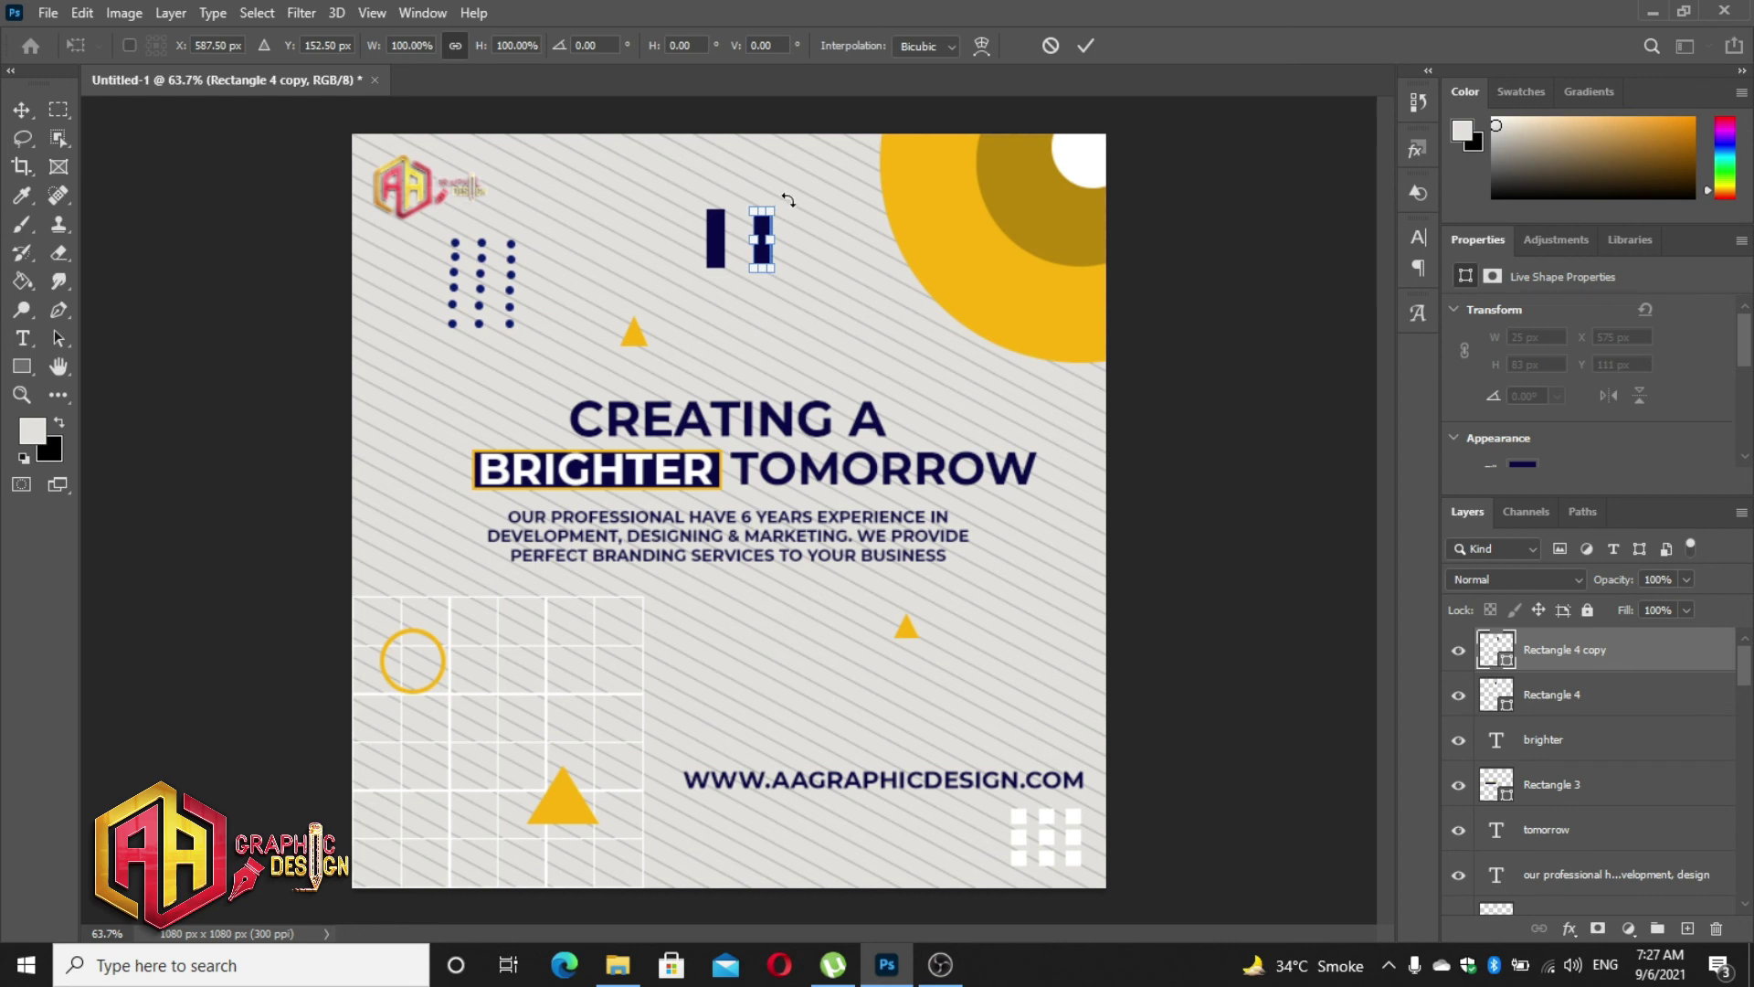
mouse_move(788, 199)
mouse_down()
mouse_move(727, 212)
mouse_move(729, 247)
mouse_up()
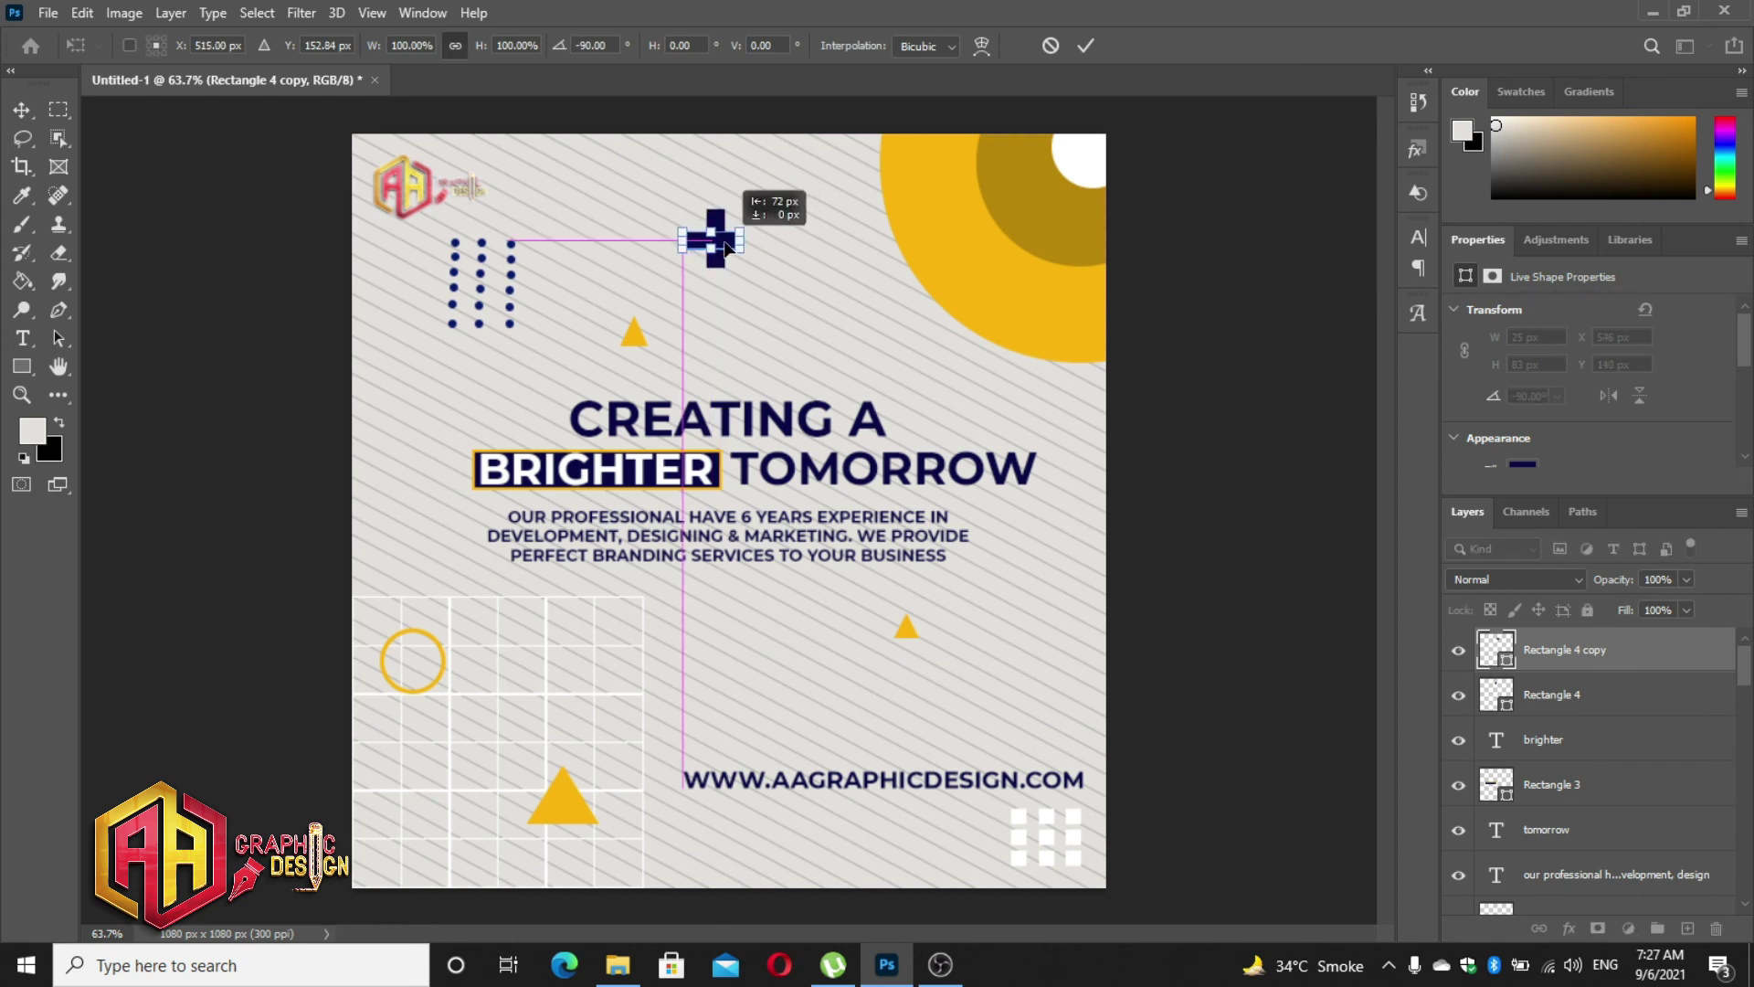
click(1085, 46)
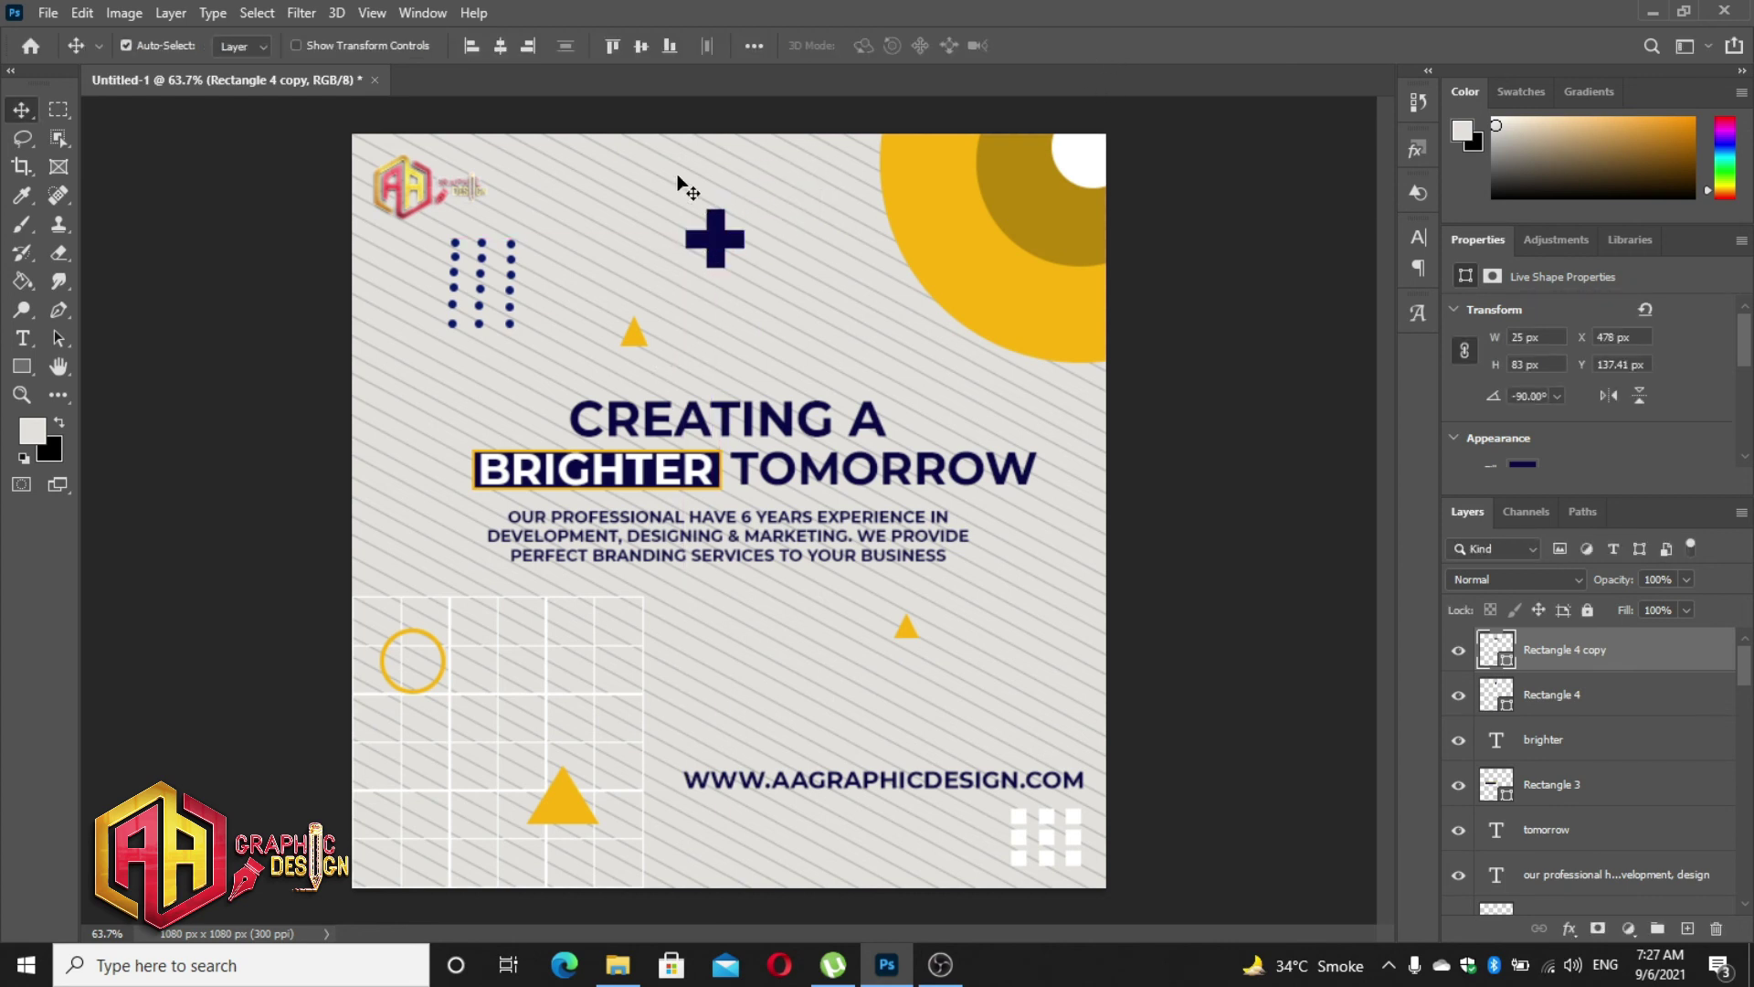
shift+click(718, 250)
drag(717, 250, 1000, 351)
- Round the corners of both plus-sign bars to a 5 px radius
click(1590, 650)
scroll(1568, 365, down, 3)
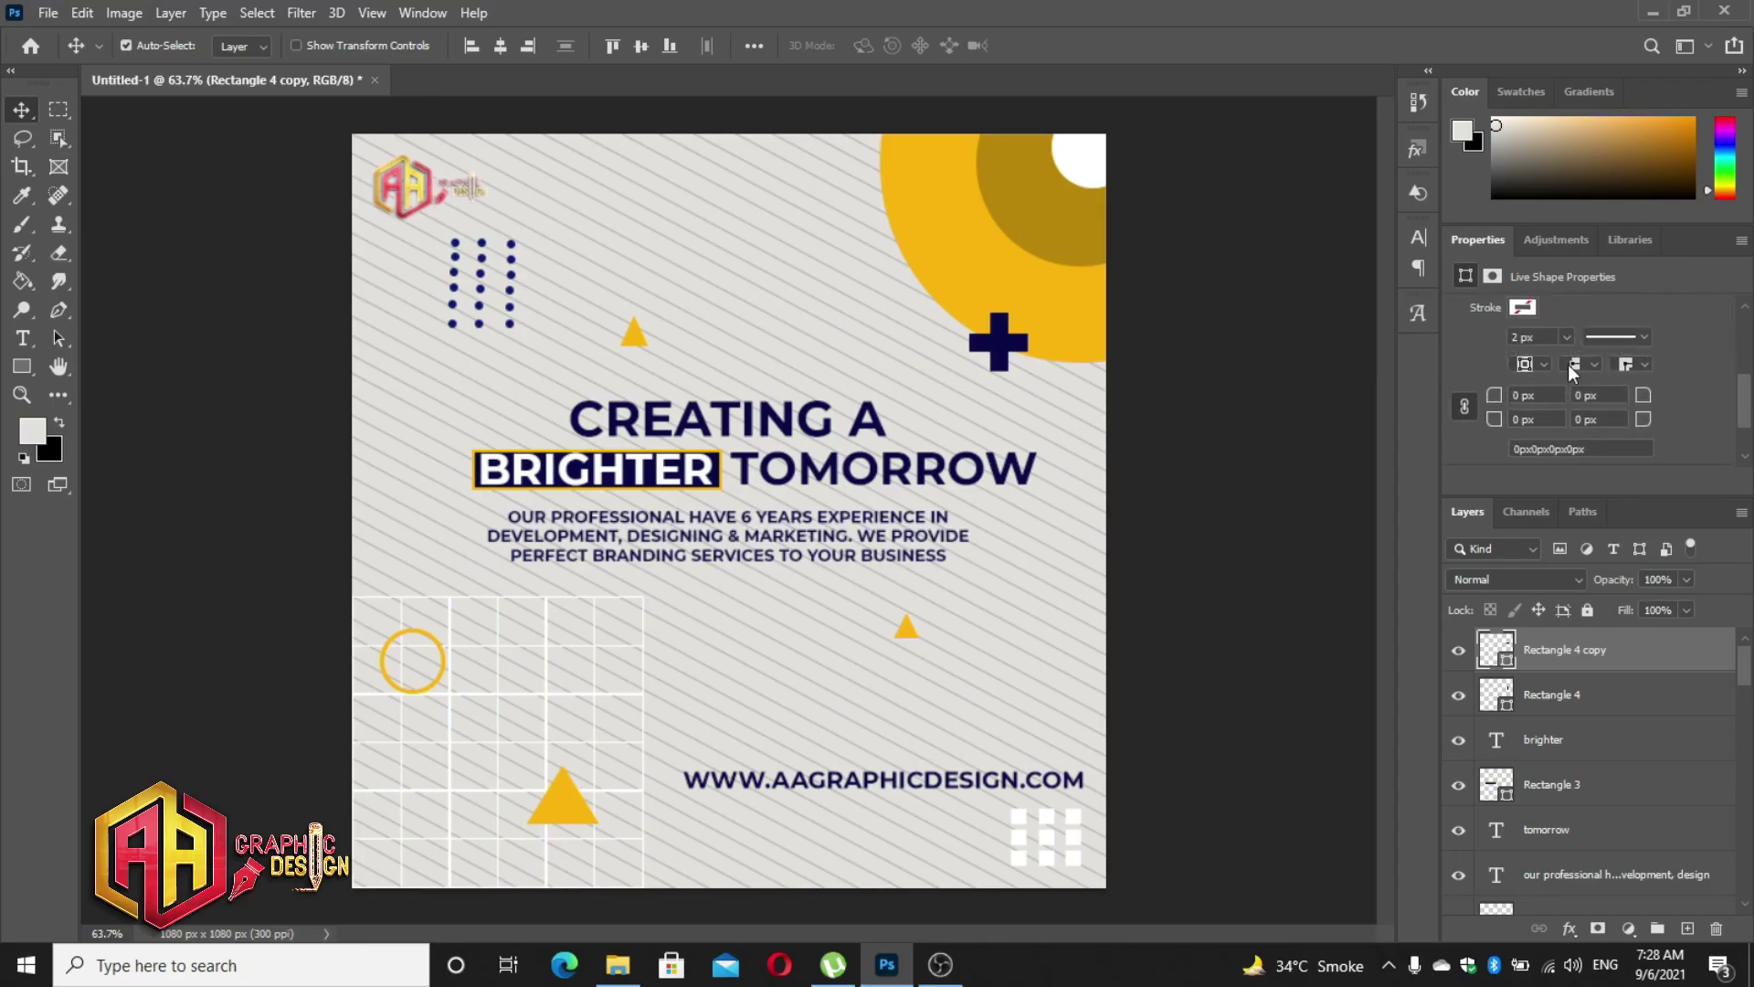
click(1492, 395)
drag(1506, 401, 1503, 403)
key(Return)
click(1566, 681)
drag(1492, 398, 1499, 406)
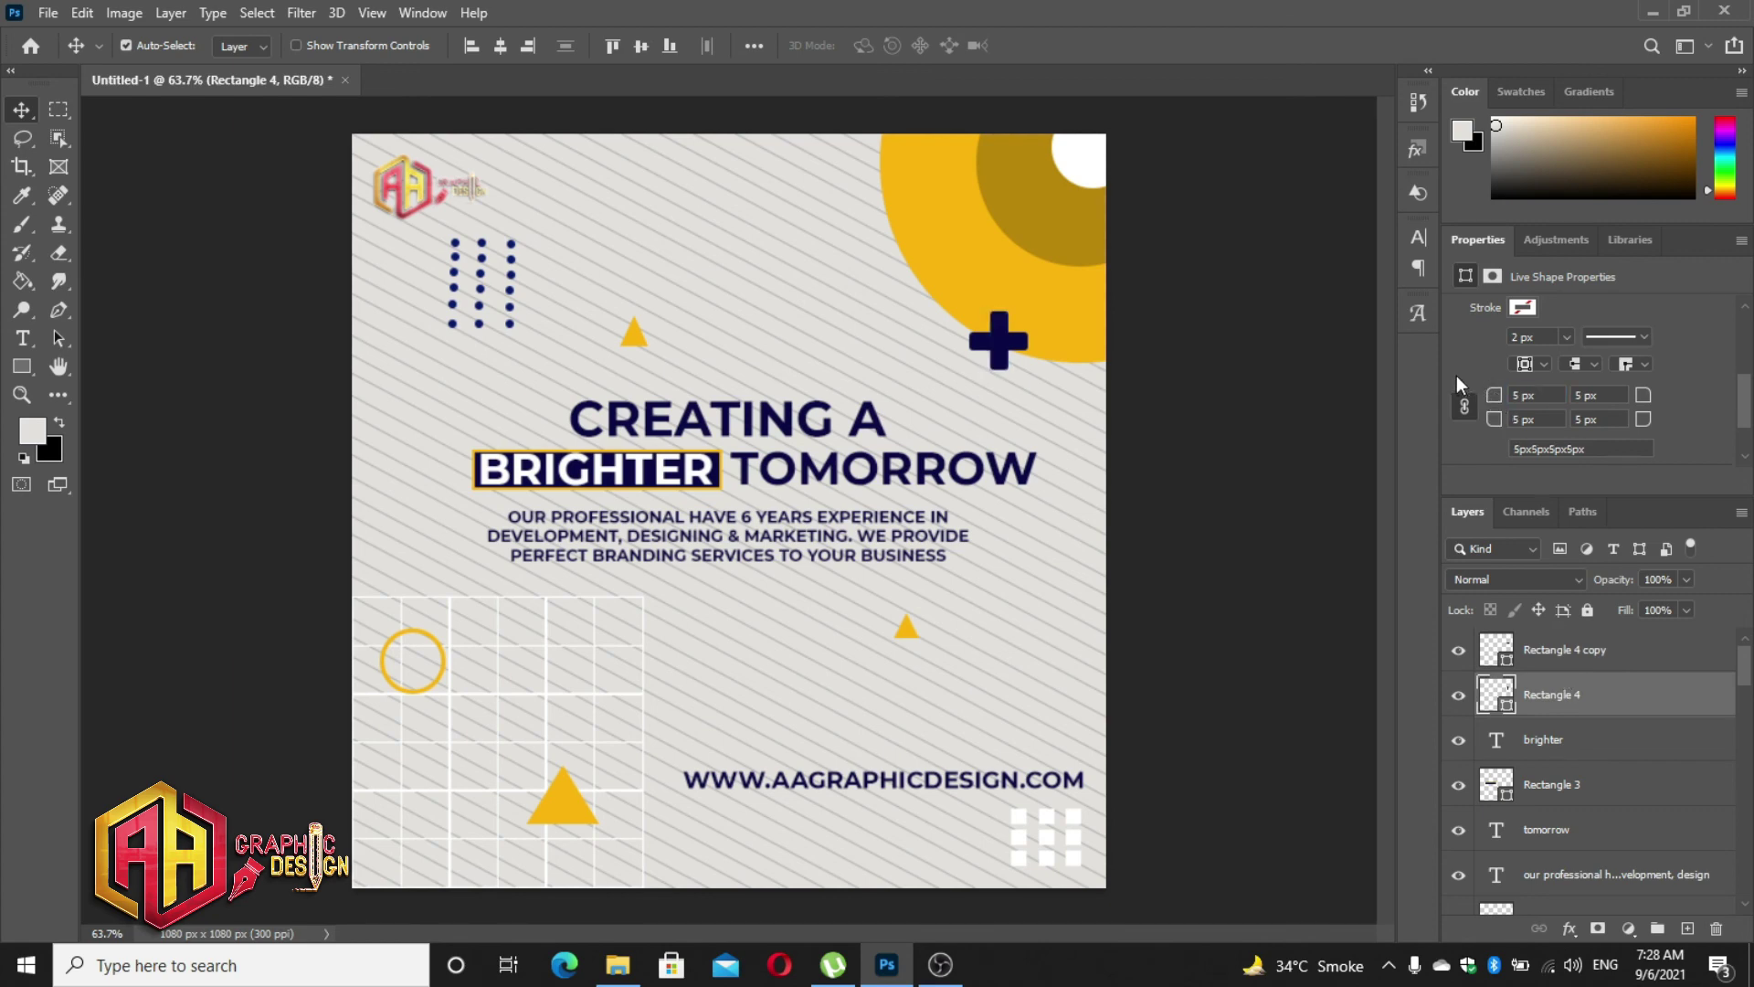
click(1270, 374)
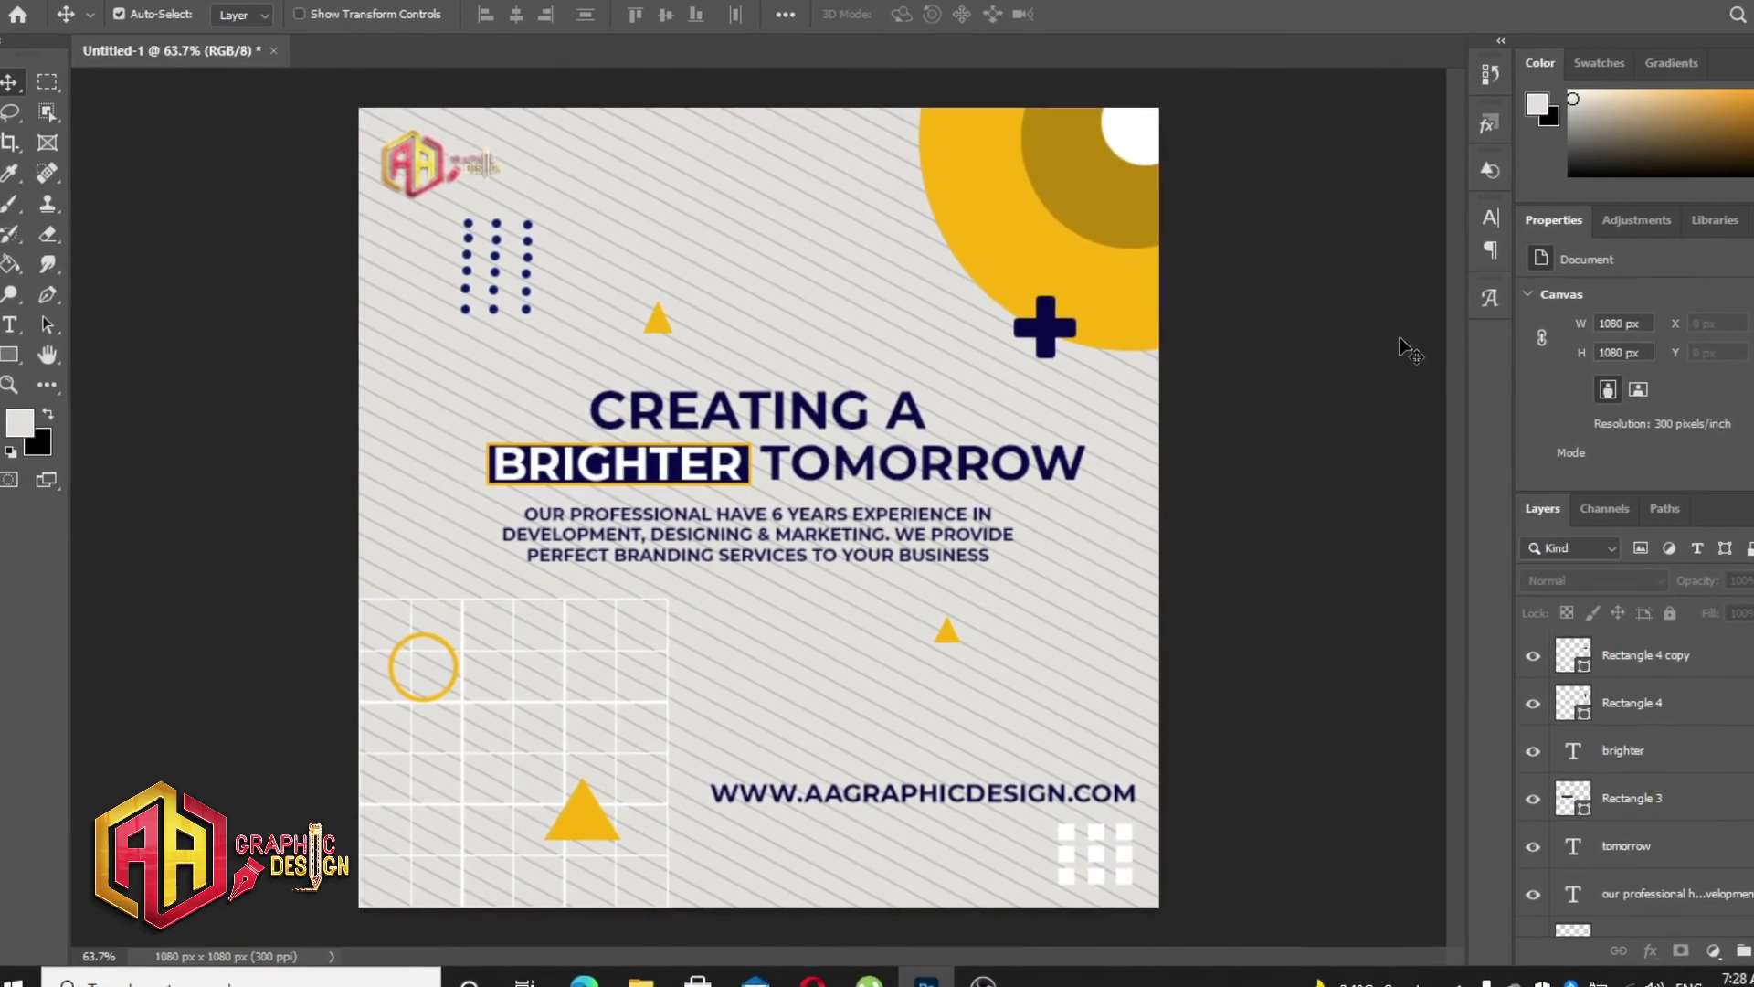